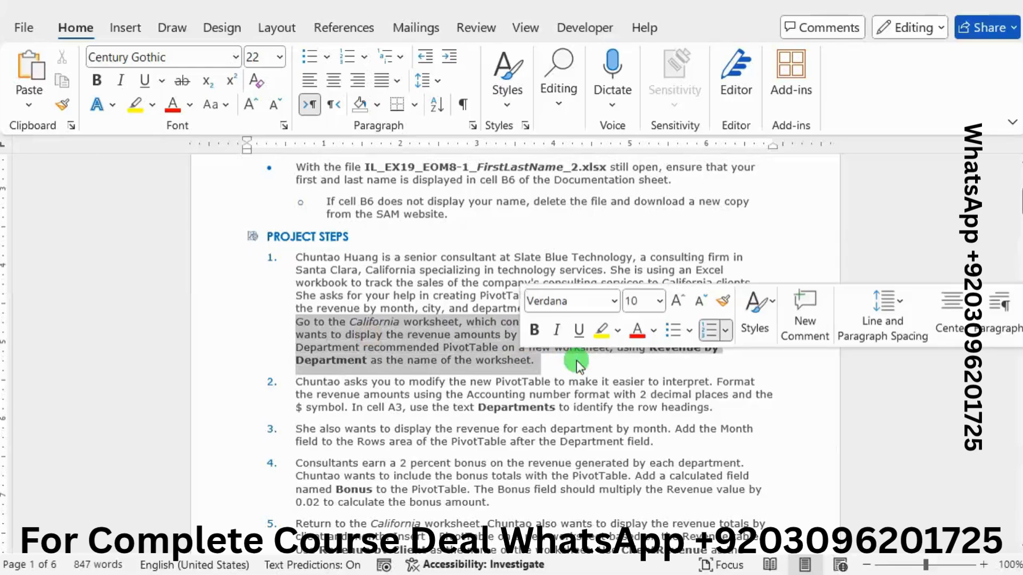
# Step: Highlight the California worksheet instruction in project step 1 bright green, and switch to the Excel workbook containing the June - September Revenue table
pyautogui.click(616, 333)
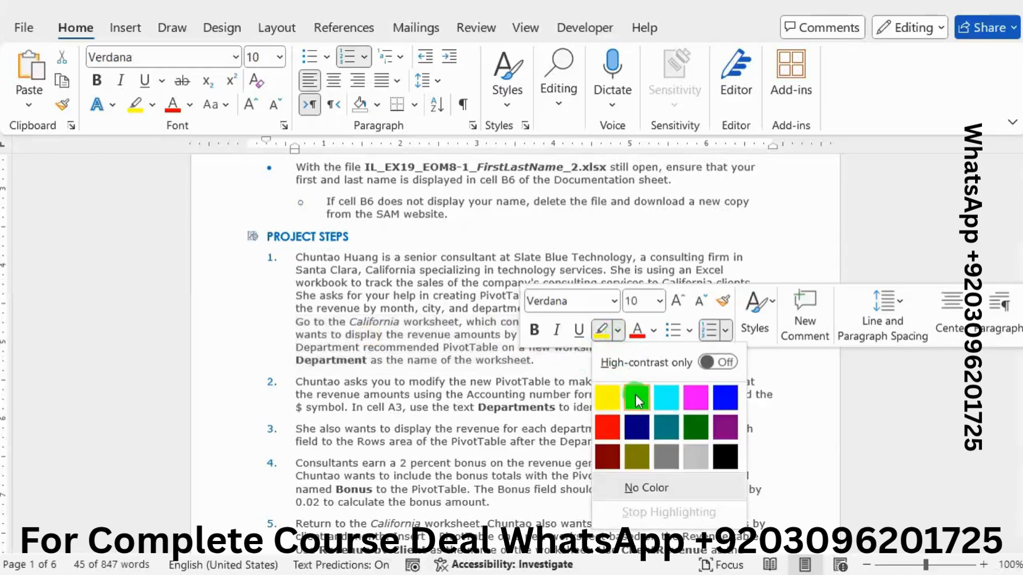
pyautogui.click(637, 394)
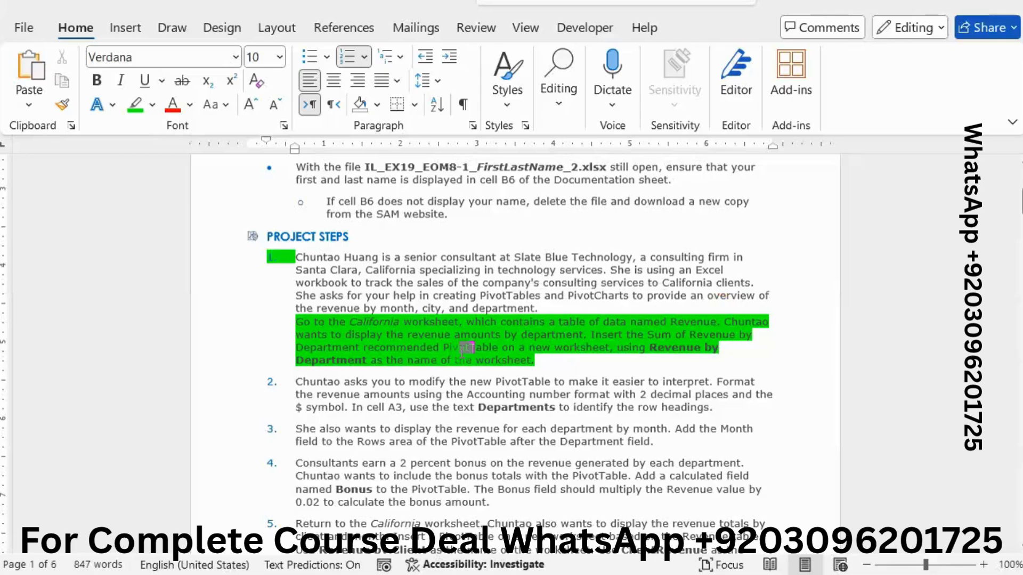
pyautogui.moveTo(1019, 201)
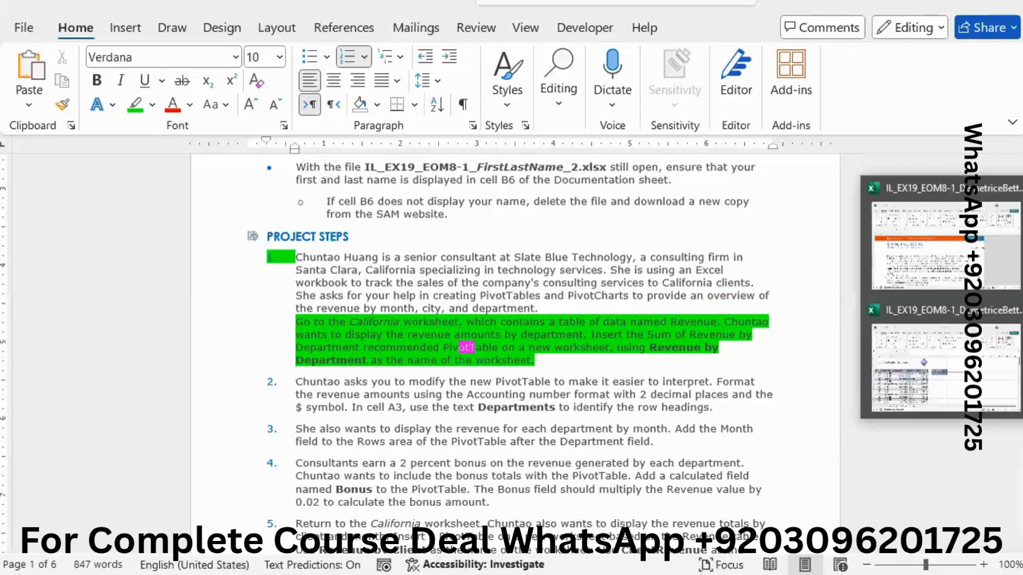
pyautogui.click(927, 248)
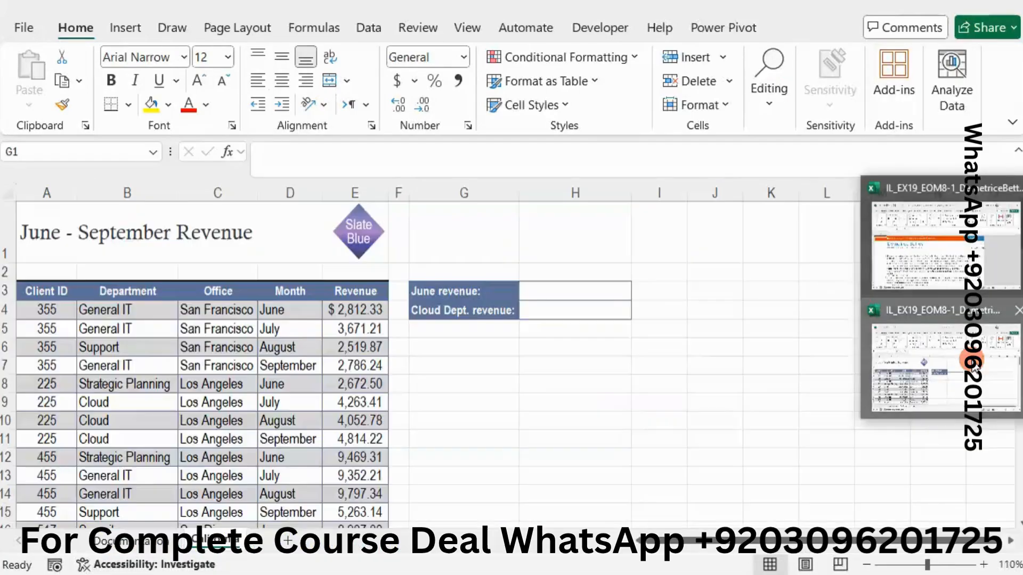
pyautogui.click(938, 351)
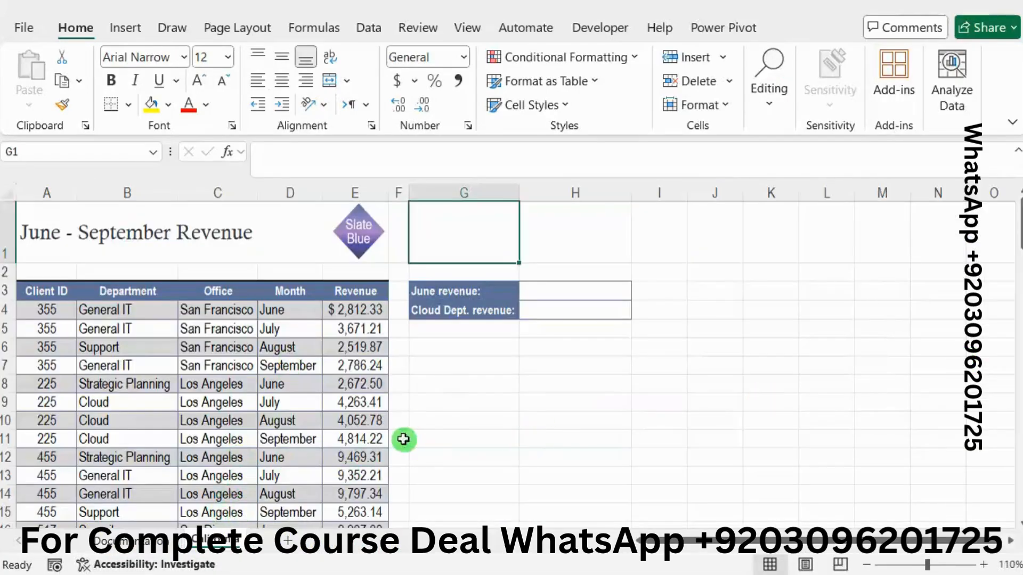
pyautogui.click(1020, 229)
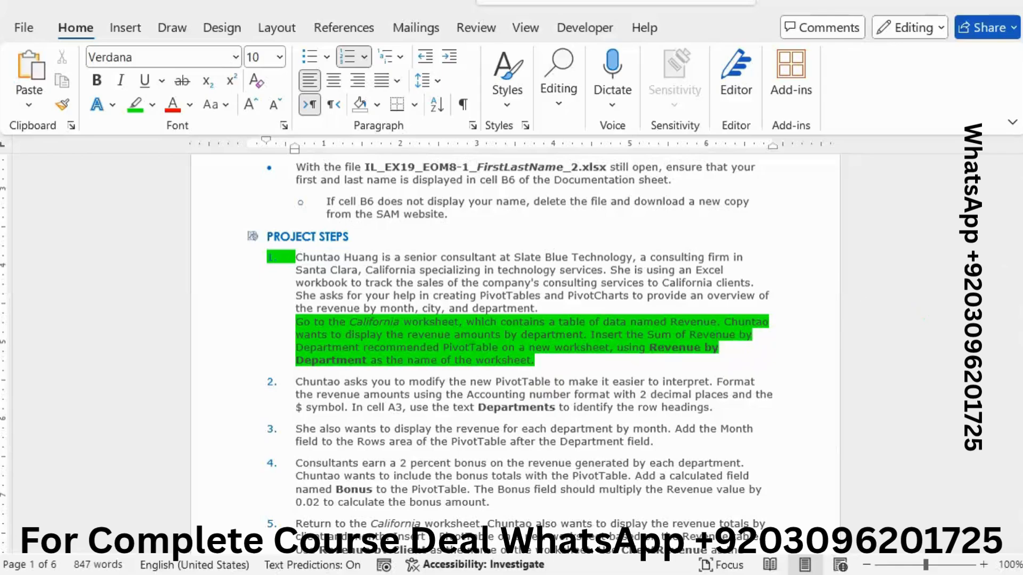
pyautogui.moveTo(1022, 201)
pyautogui.click(946, 341)
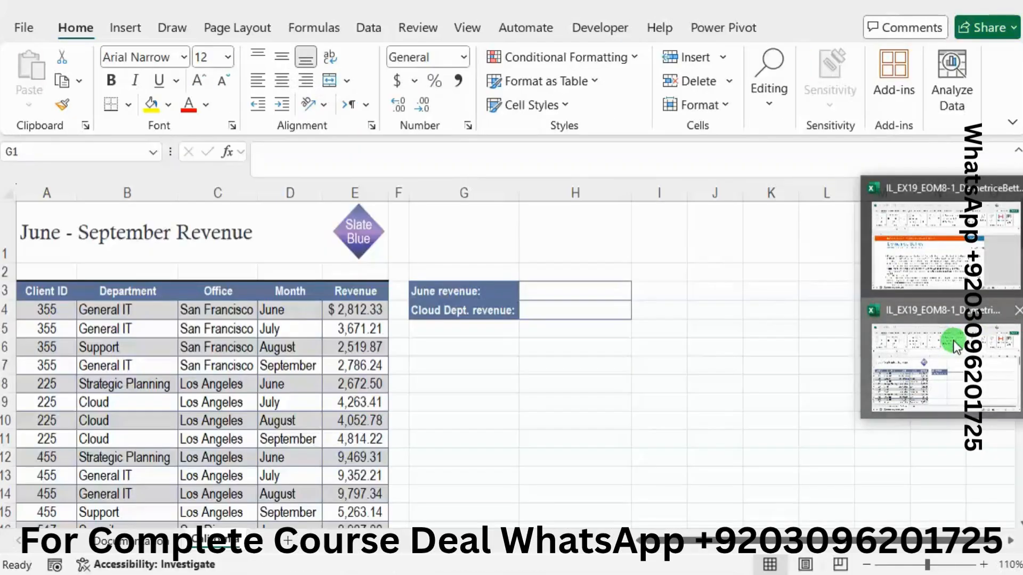
# Step: Insert the recommended PivotTable Sum of Revenue by Department from the California worksheet's revenue table on a new worksheet
pyautogui.click(270, 366)
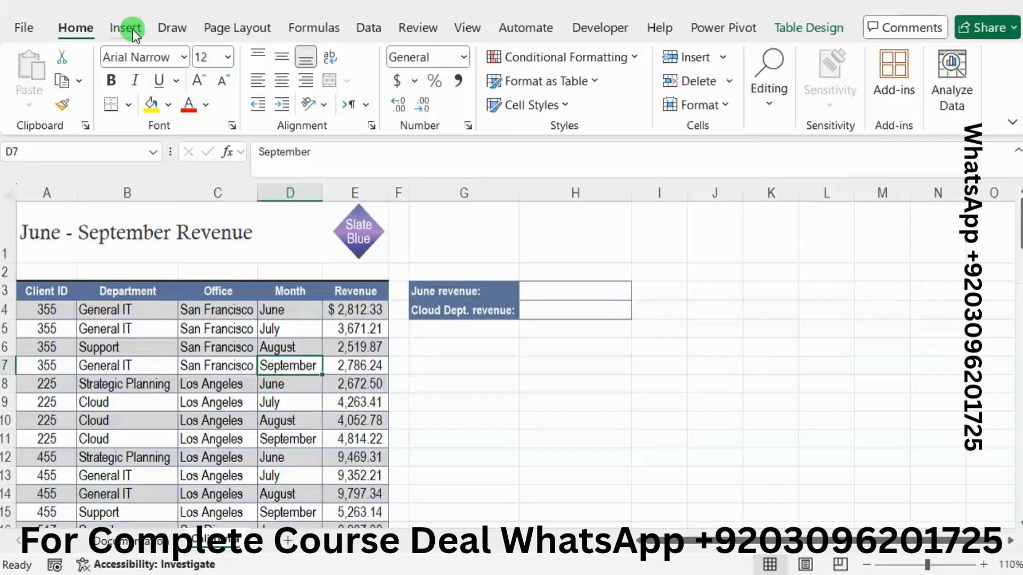
pyautogui.click(132, 30)
pyautogui.click(38, 110)
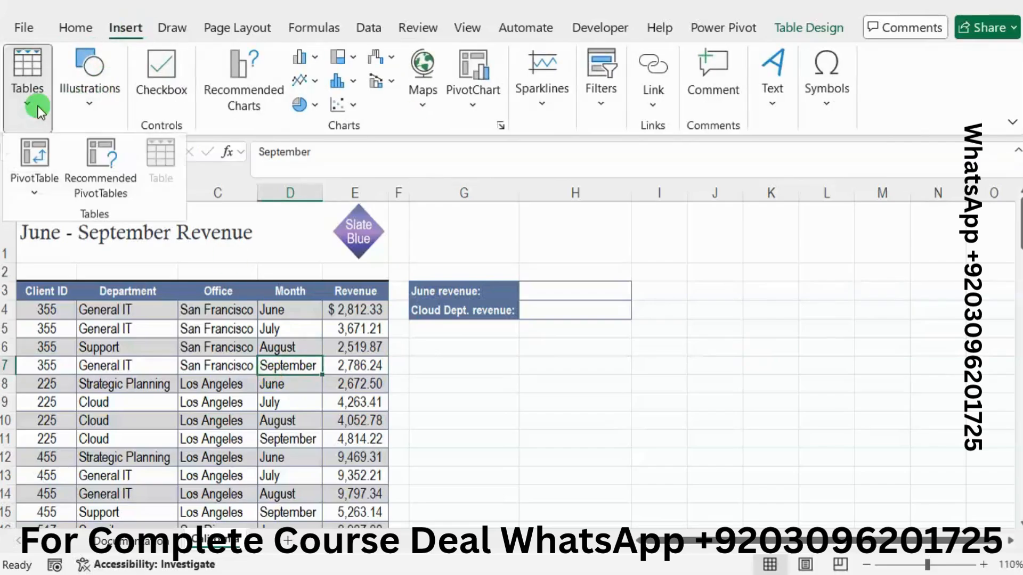
pyautogui.click(90, 150)
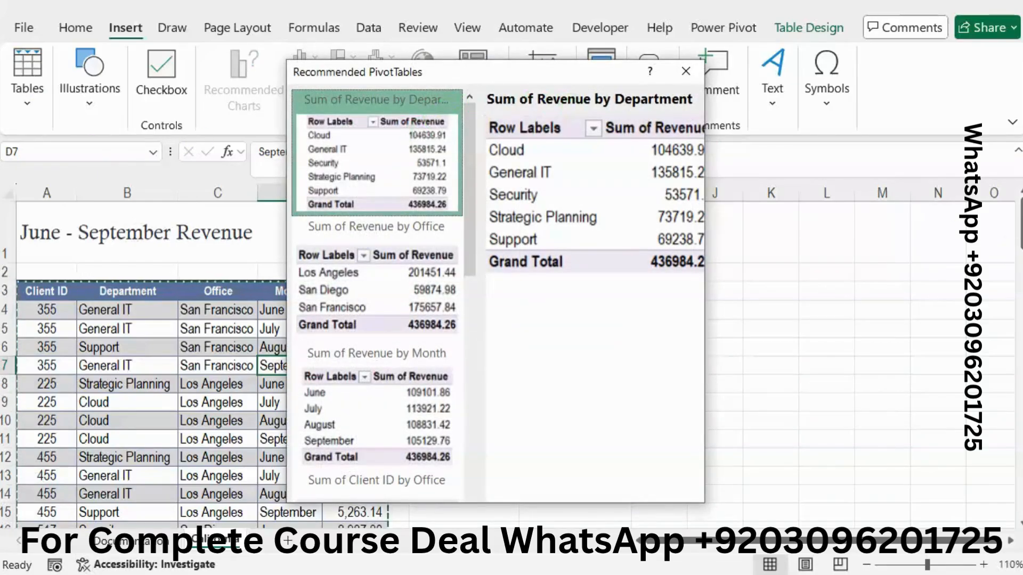
pyautogui.click(908, 254)
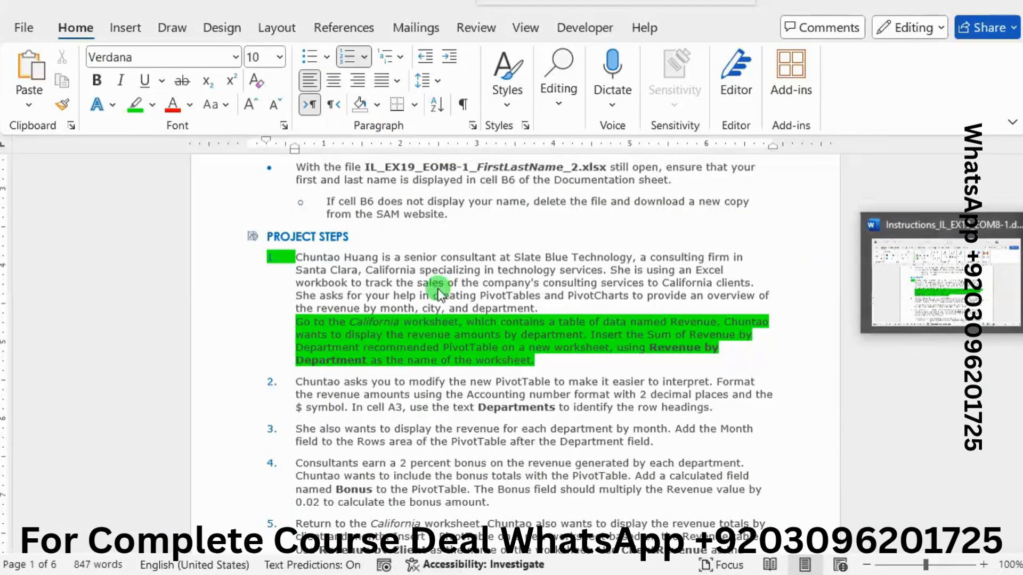
pyautogui.hotkey('alt', 'Tab')
pyautogui.click(365, 179)
pyautogui.click(364, 178)
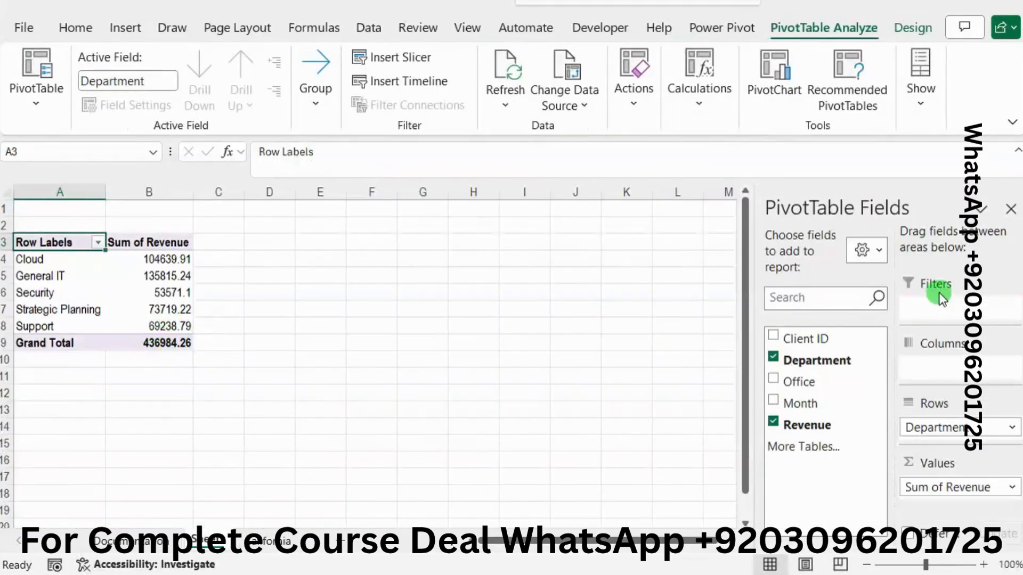
# Step: Copy the name Revenue by Department from the Word instructions and rename the new PivotTable worksheet with it in Excel
pyautogui.hotkey('alt', 'Tab')
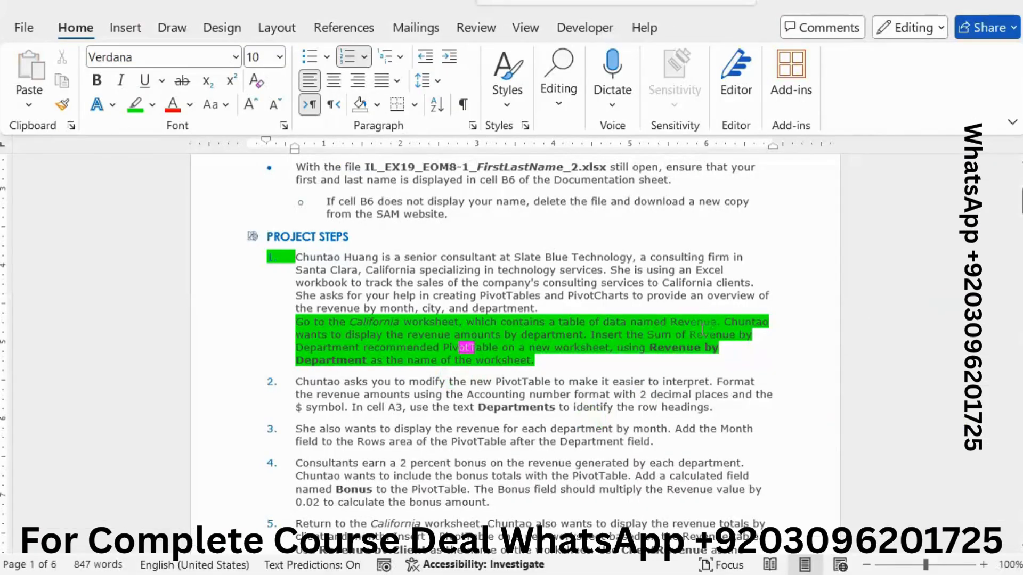
pyautogui.moveTo(650, 348); pyautogui.dragTo(366, 369)
pyautogui.hotkey('ctrl', 'c')
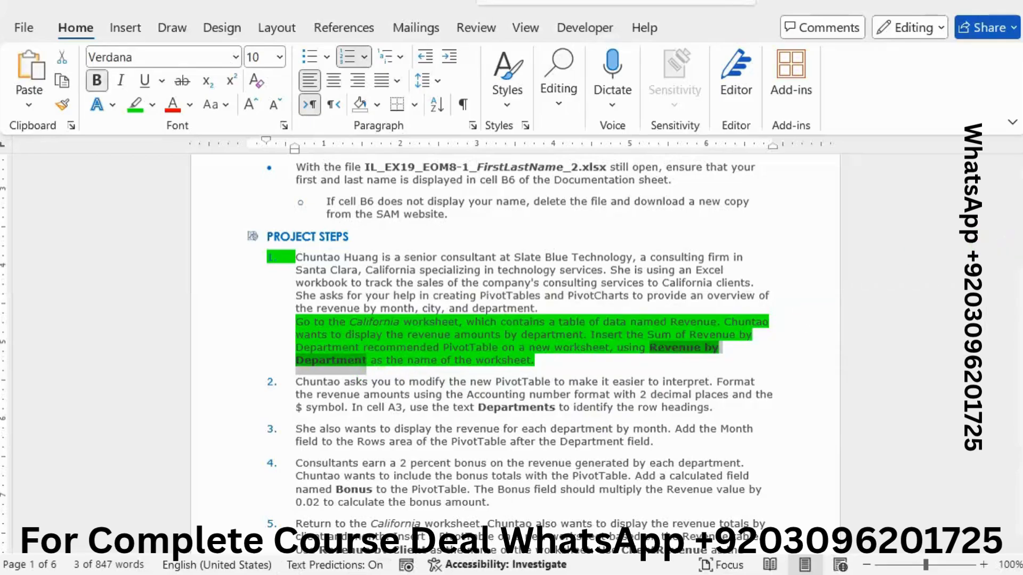
pyautogui.click(829, 402)
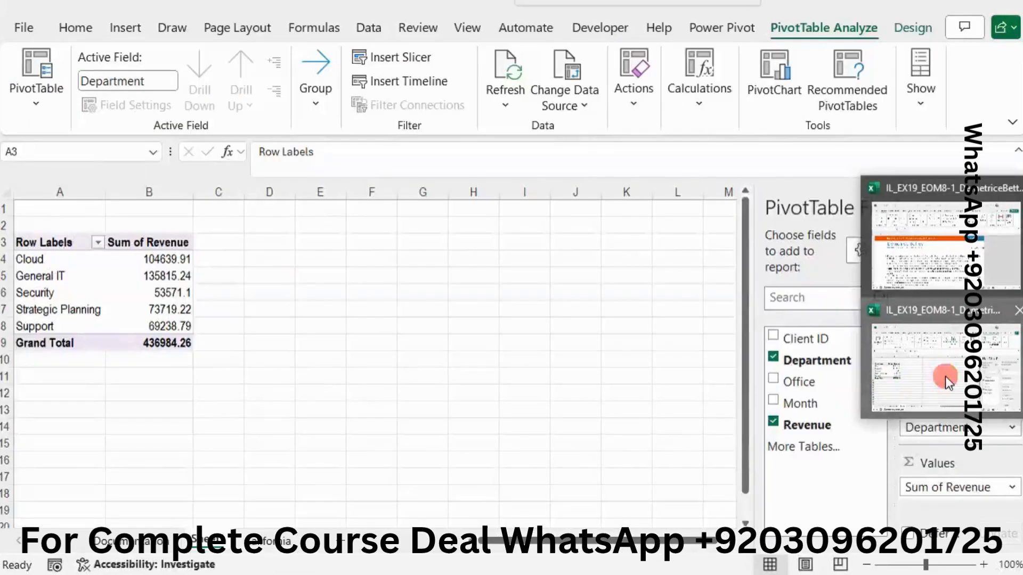
pyautogui.click(946, 376)
pyautogui.doubleClick(214, 539)
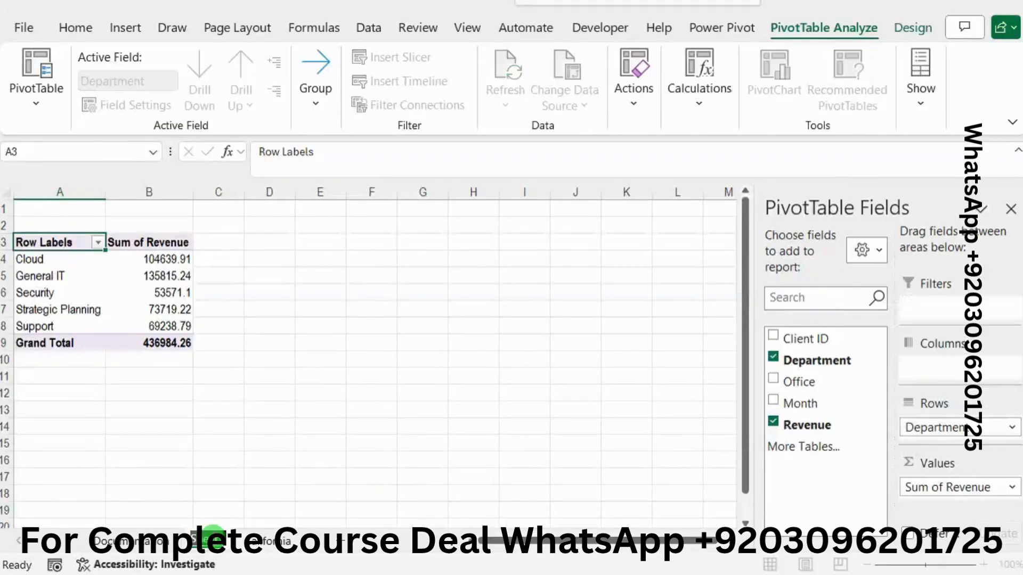
pyautogui.hotkey('ctrl', 'v')
pyautogui.press('Return')
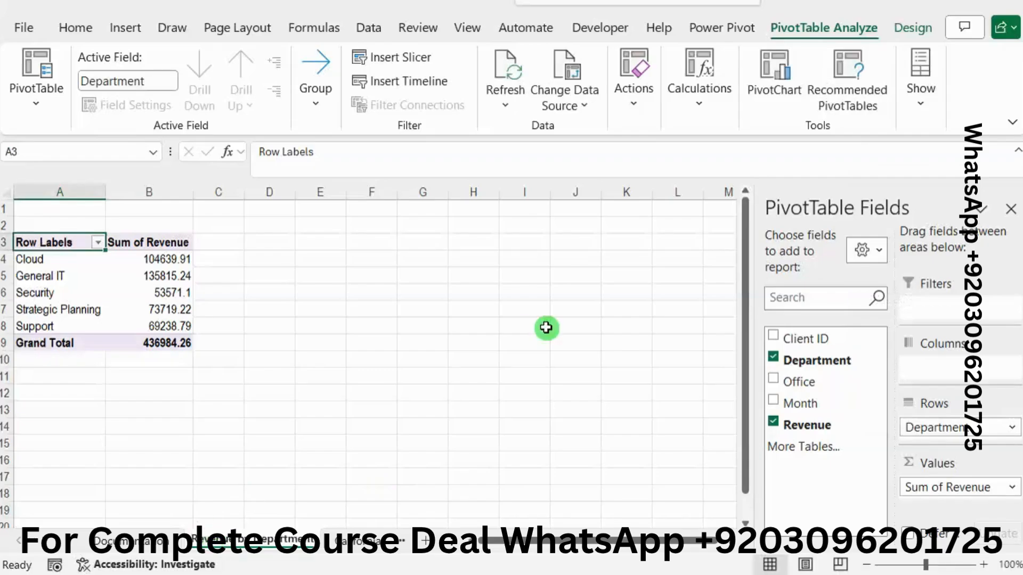
# Step: In the Word instructions, remove the green highlight from project step 1 and highlight project step 2 in bright green
pyautogui.click(1022, 257)
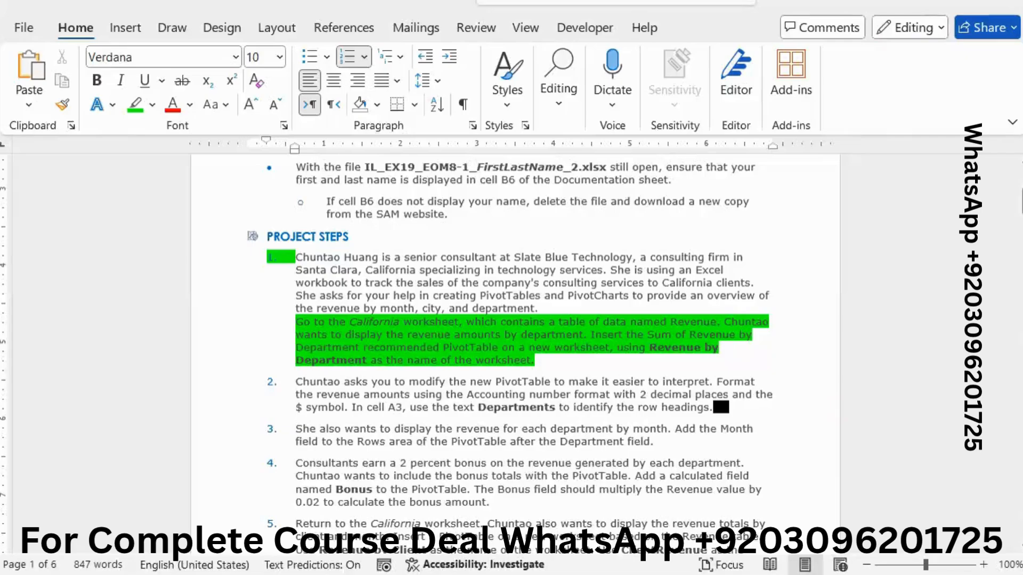
pyautogui.moveTo(555, 356); pyautogui.dragTo(288, 323)
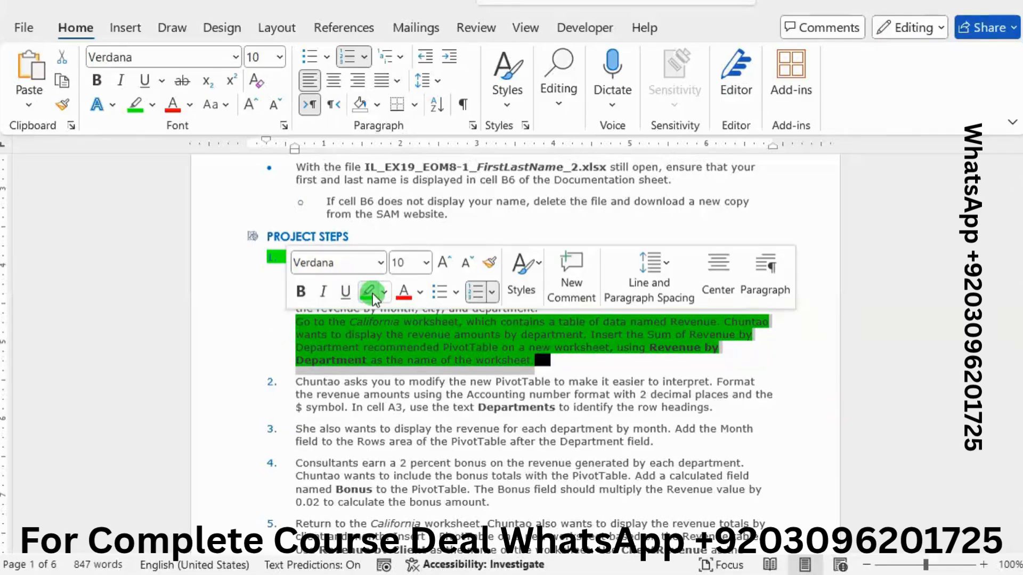
pyautogui.click(369, 292)
pyautogui.moveTo(416, 337); pyautogui.dragTo(434, 336)
pyautogui.scroll(-3, 301, 265)
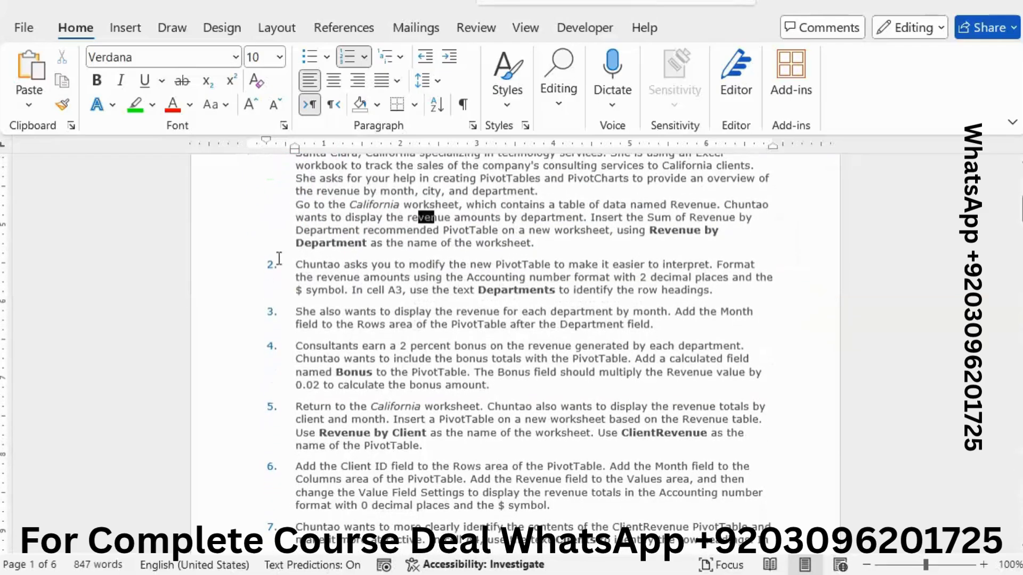
pyautogui.moveTo(301, 265); pyautogui.dragTo(733, 298)
pyautogui.click(635, 262)
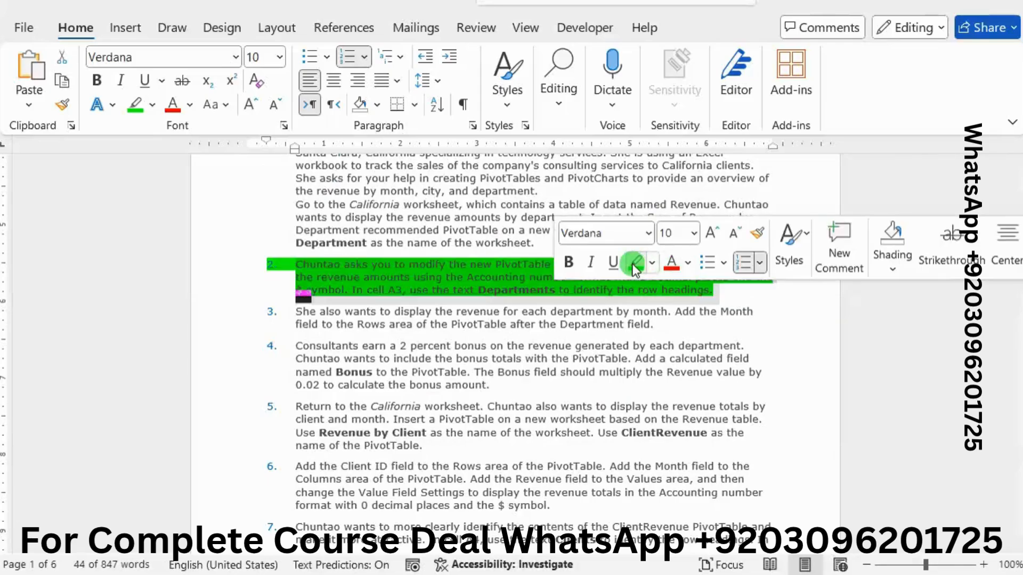
pyautogui.click(468, 278)
# Step: Copy Departments from the Word instructions and replace the row heading in cell A3 of the Excel PivotTable with it
pyautogui.moveTo(479, 289); pyautogui.dragTo(555, 289)
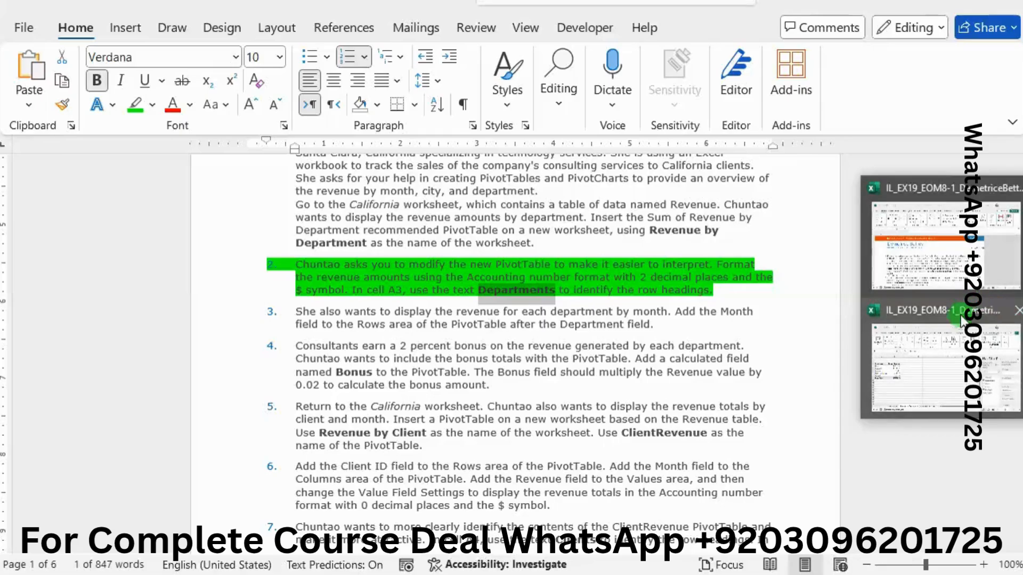
pyautogui.click(955, 327)
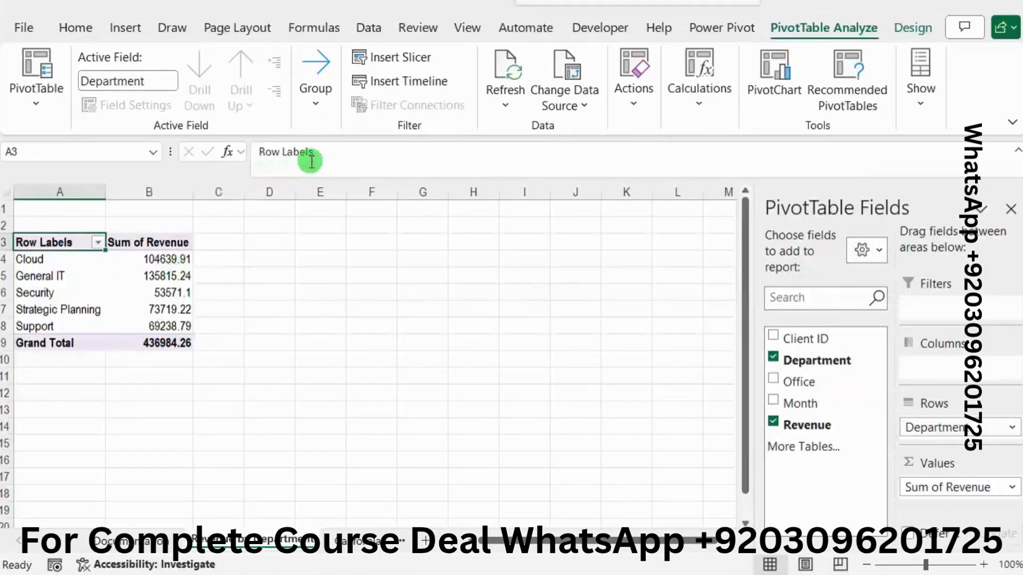
pyautogui.moveTo(327, 155); pyautogui.dragTo(114, 153)
pyautogui.write('Departments')
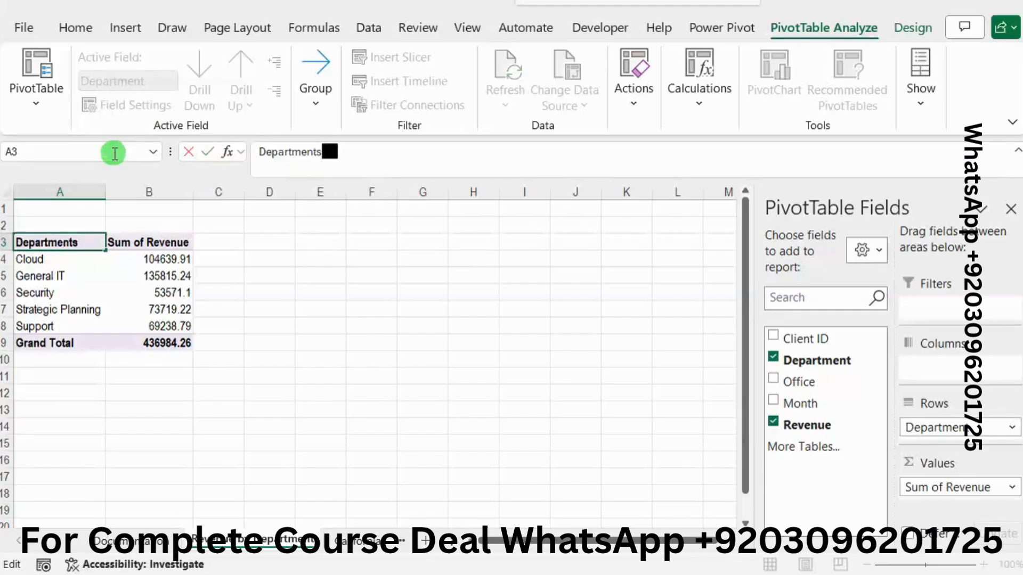
pyautogui.press('Return')
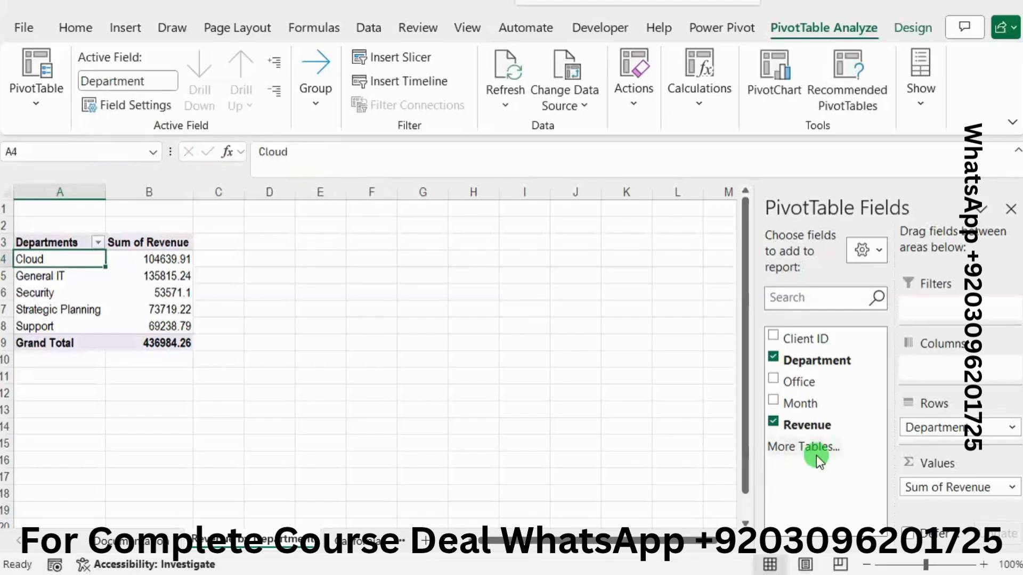
# Step: Format the PivotTable's Sum of Revenue values as Accounting with 2 decimal places and the $ symbol
pyautogui.click(951, 483)
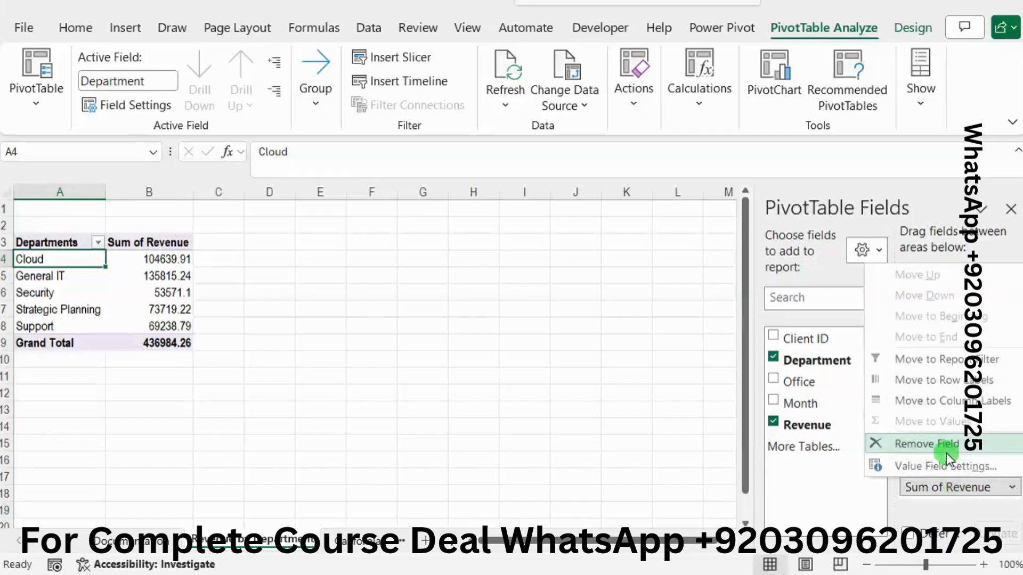
pyautogui.click(927, 465)
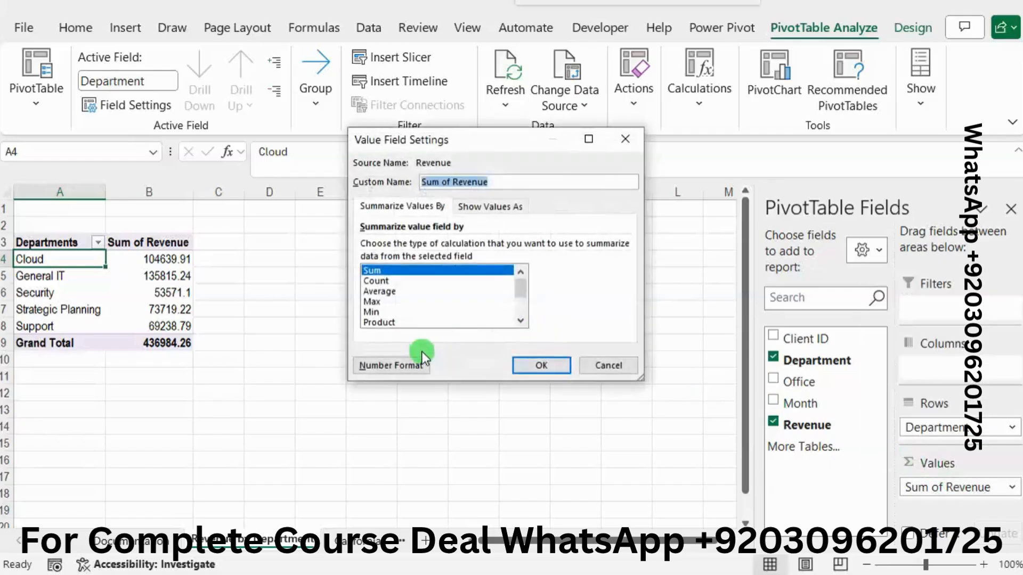
pyautogui.click(403, 364)
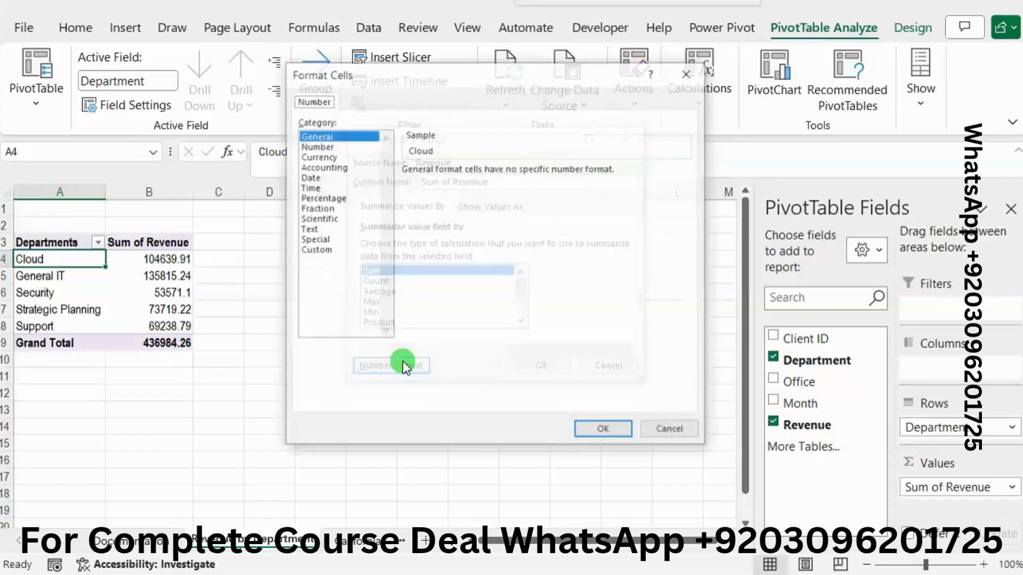
pyautogui.click(344, 168)
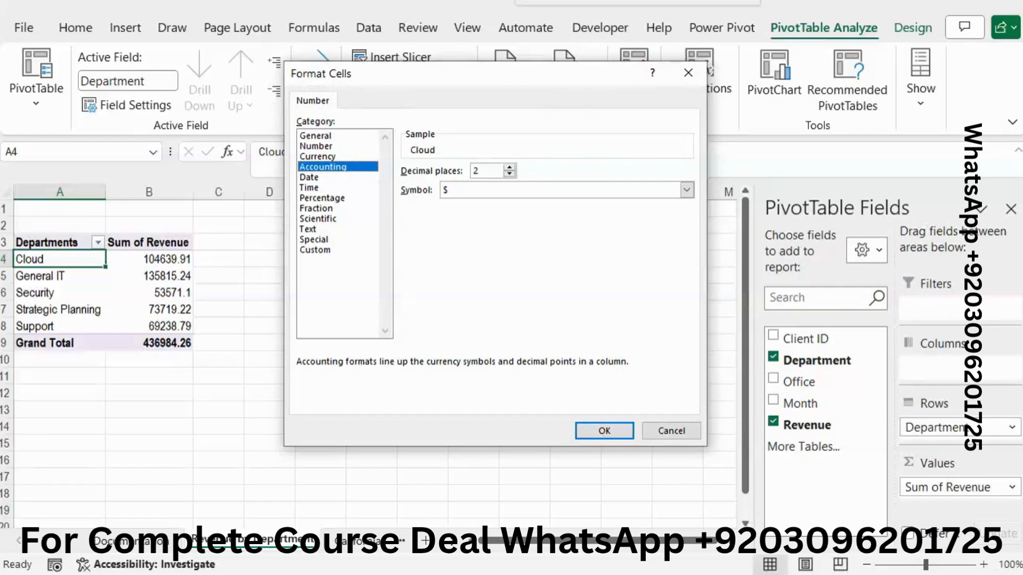
pyautogui.moveTo(1022, 277)
pyautogui.moveTo(950, 250)
pyautogui.click(602, 432)
pyautogui.click(543, 365)
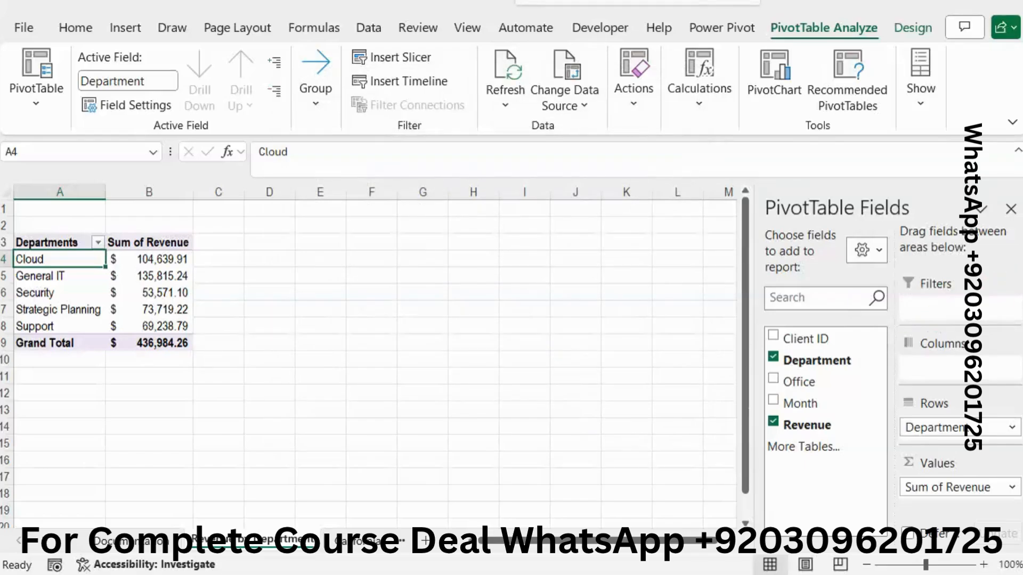
# Step: In the Word instructions, clear the green highlight from project step 2 and highlight project step 3 in bright green
pyautogui.click(1022, 273)
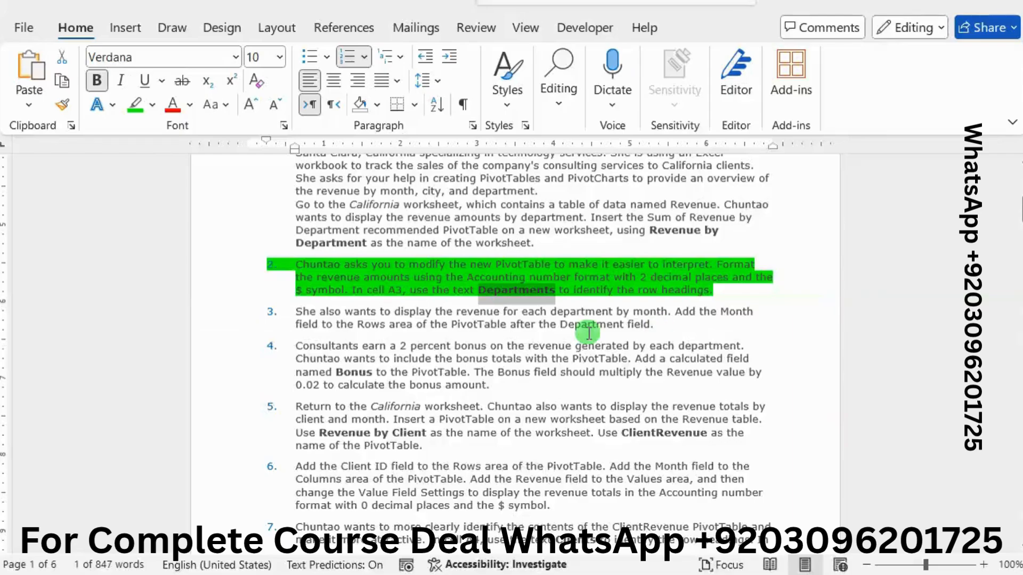
pyautogui.moveTo(719, 294); pyautogui.dragTo(292, 258)
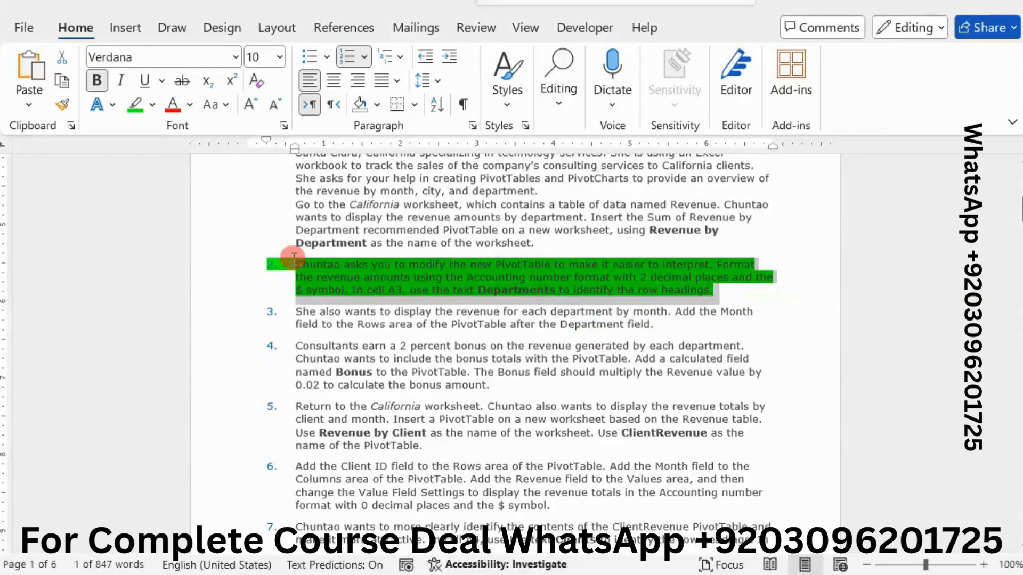
pyautogui.click(375, 229)
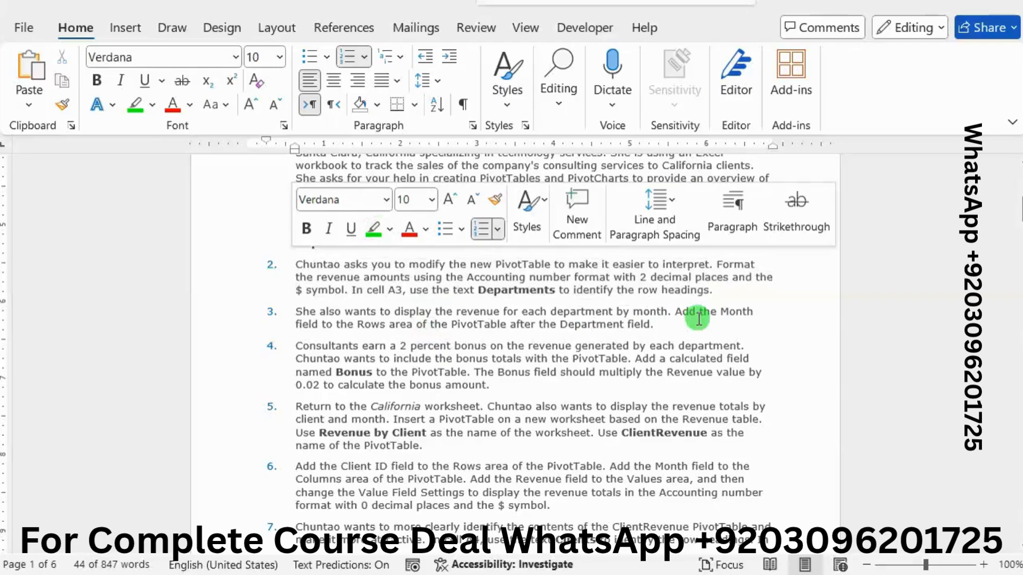
pyautogui.moveTo(659, 324); pyautogui.dragTo(301, 311)
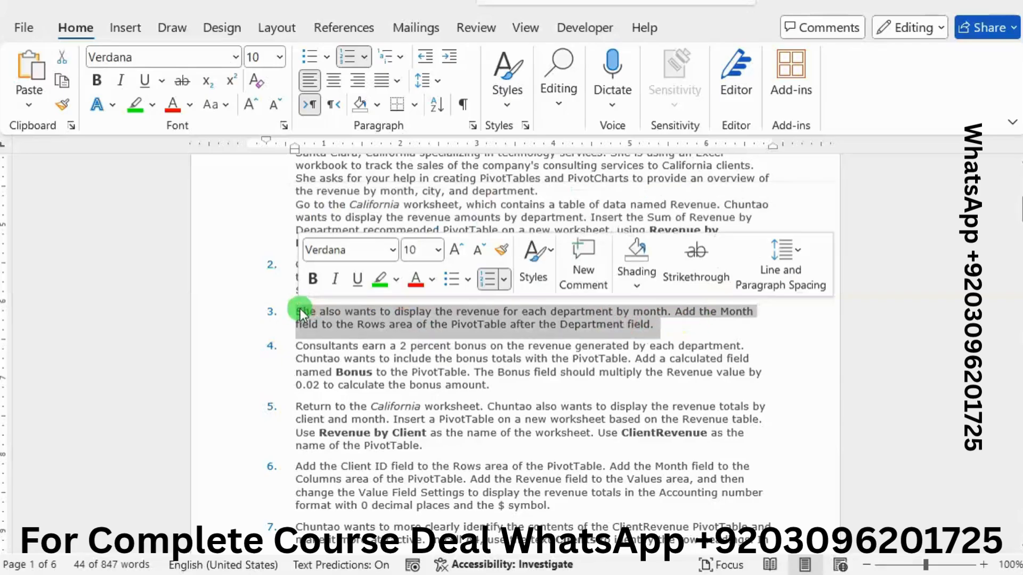
pyautogui.click(379, 278)
pyautogui.click(421, 324)
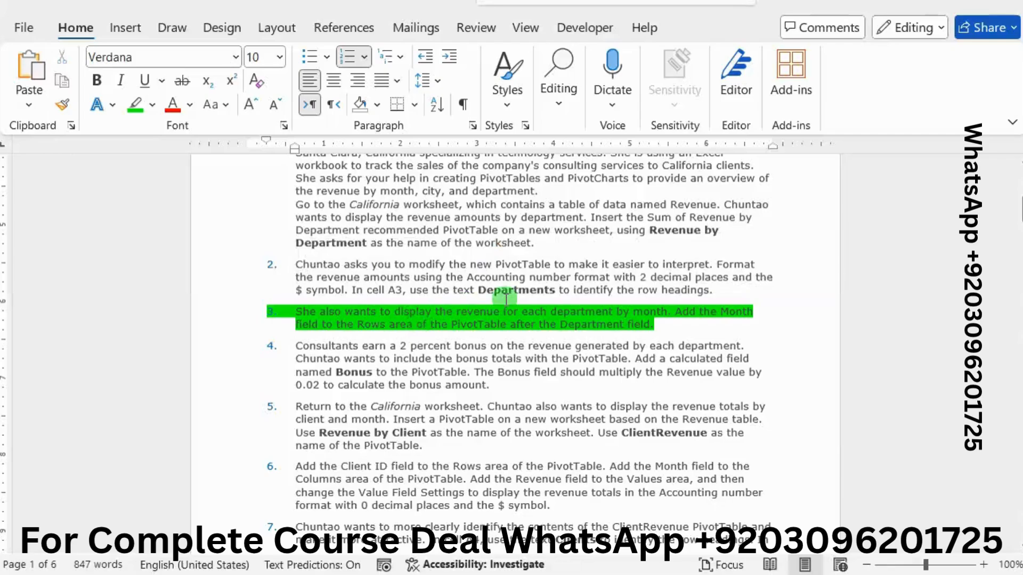
# Step: Switch to the Excel workbook and add the Month field to the PivotTable's Rows area after the Department field
pyautogui.scroll(-1, 506, 299)
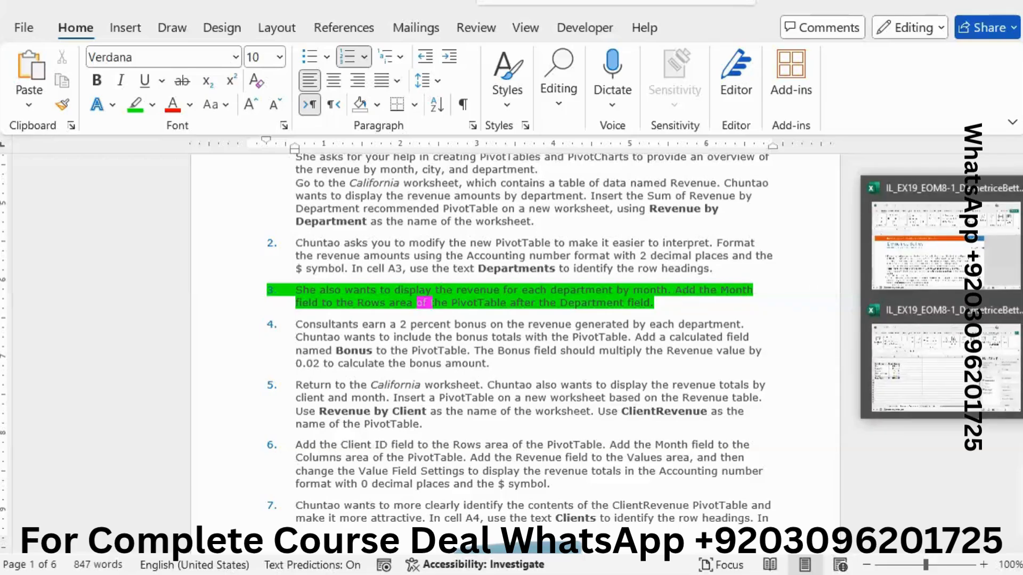
pyautogui.click(926, 354)
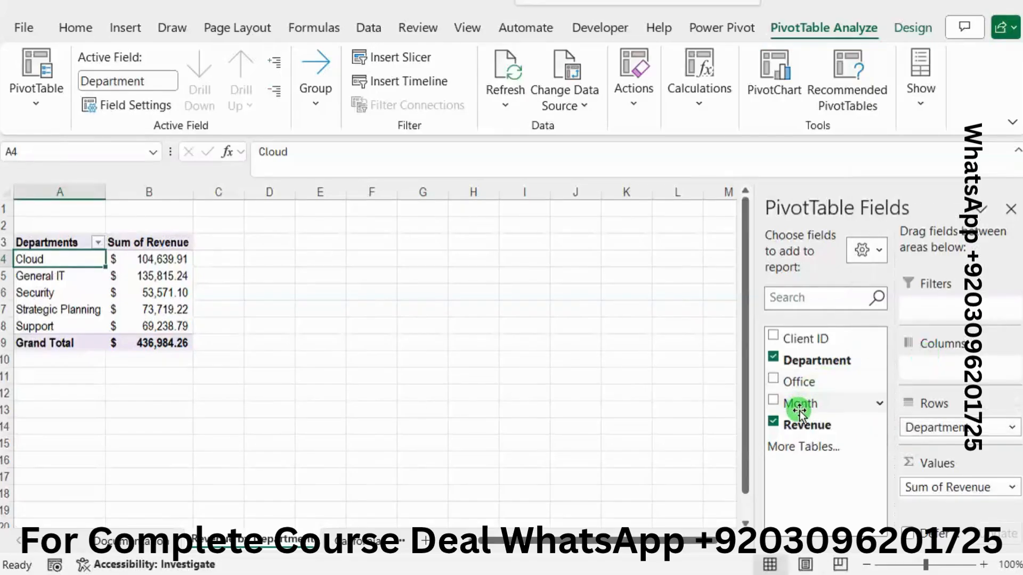
pyautogui.moveTo(954, 485); pyautogui.dragTo(937, 427)
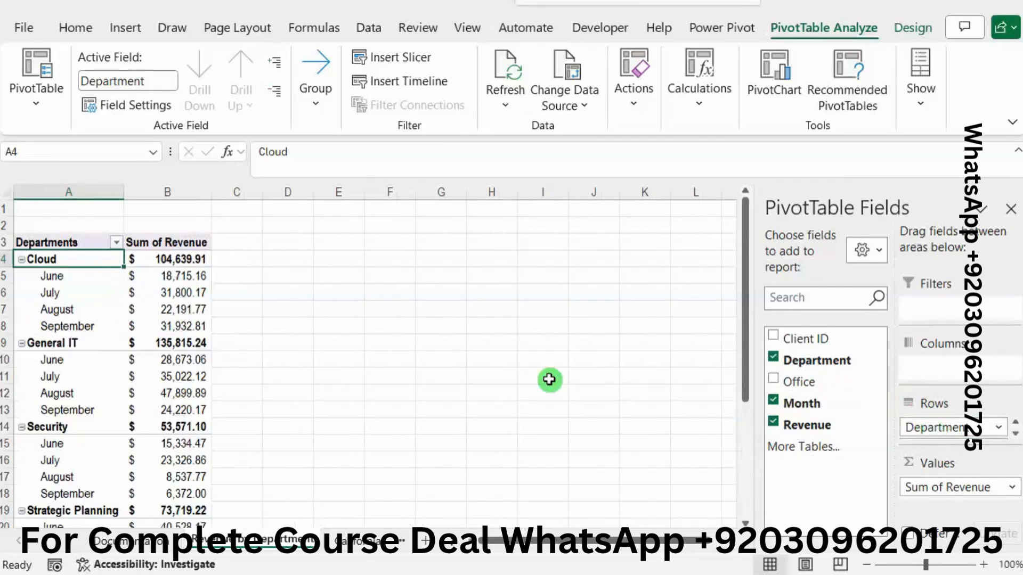
# Step: In the Word instructions, remove the green highlight from project step 3 and highlight project step 4 in bright green
pyautogui.hotkey('alt', 'Tab')
pyautogui.click(658, 306)
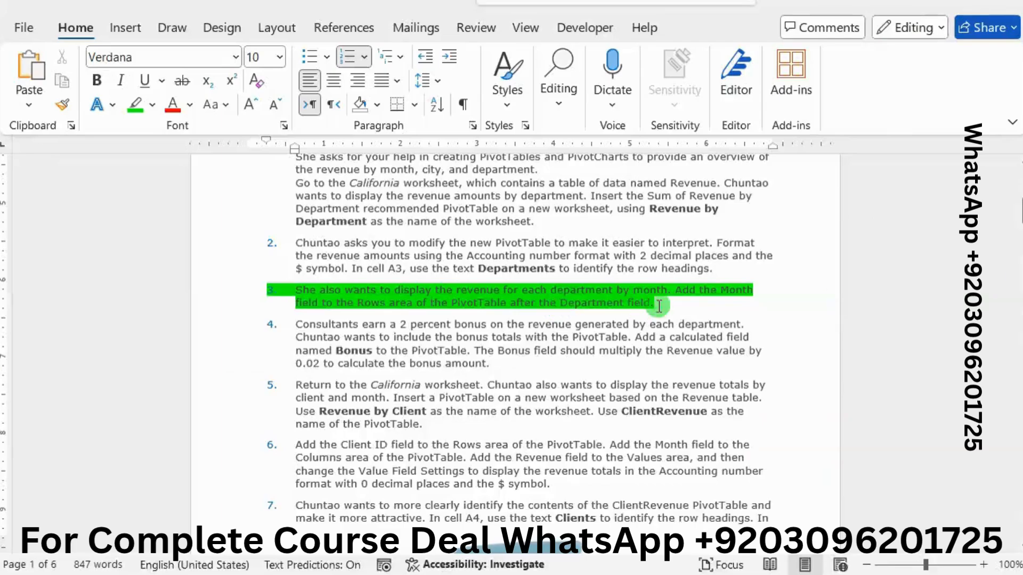
pyautogui.moveTo(683, 305); pyautogui.dragTo(350, 292)
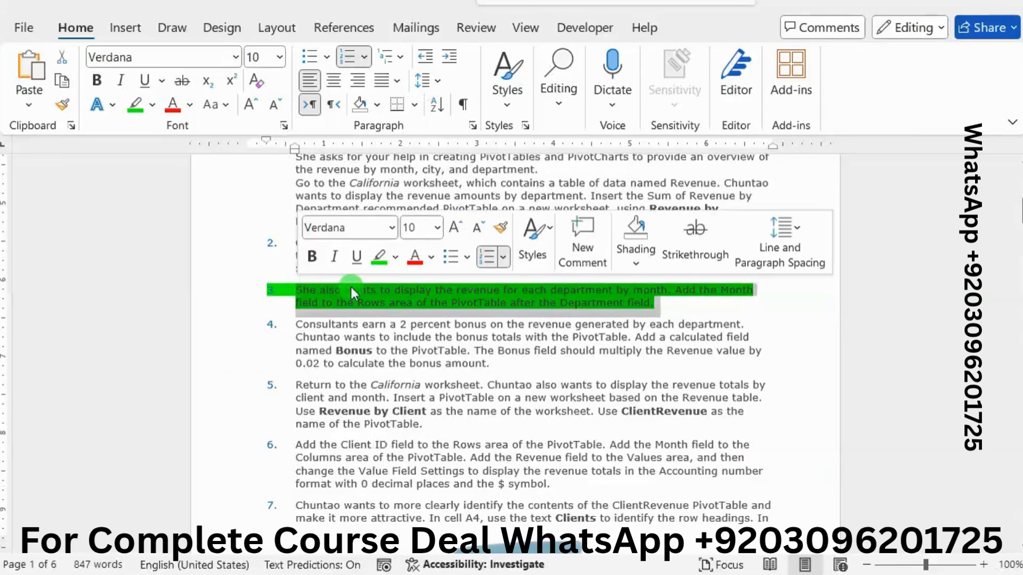
pyautogui.click(378, 263)
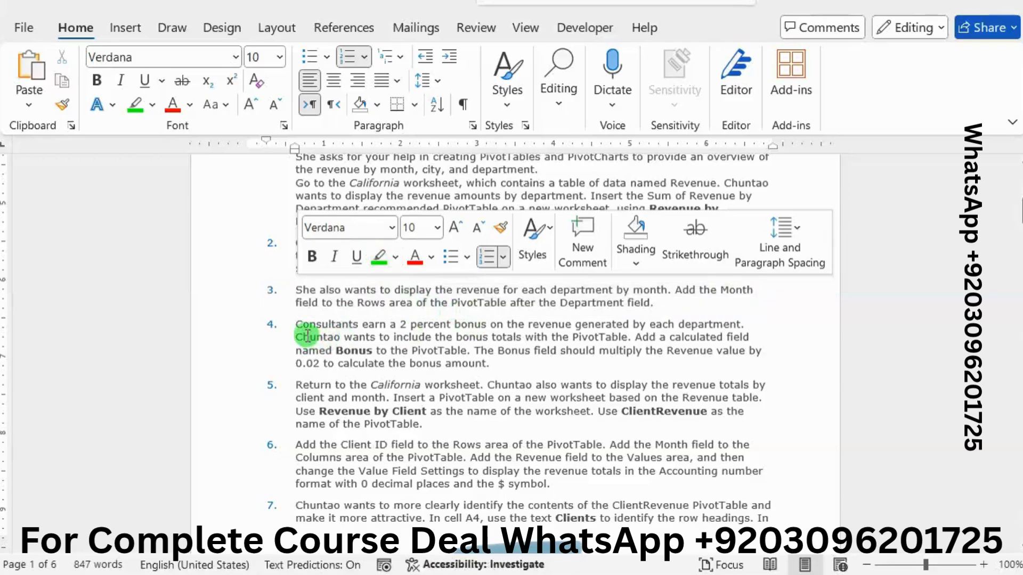
pyautogui.moveTo(296, 324); pyautogui.dragTo(491, 365)
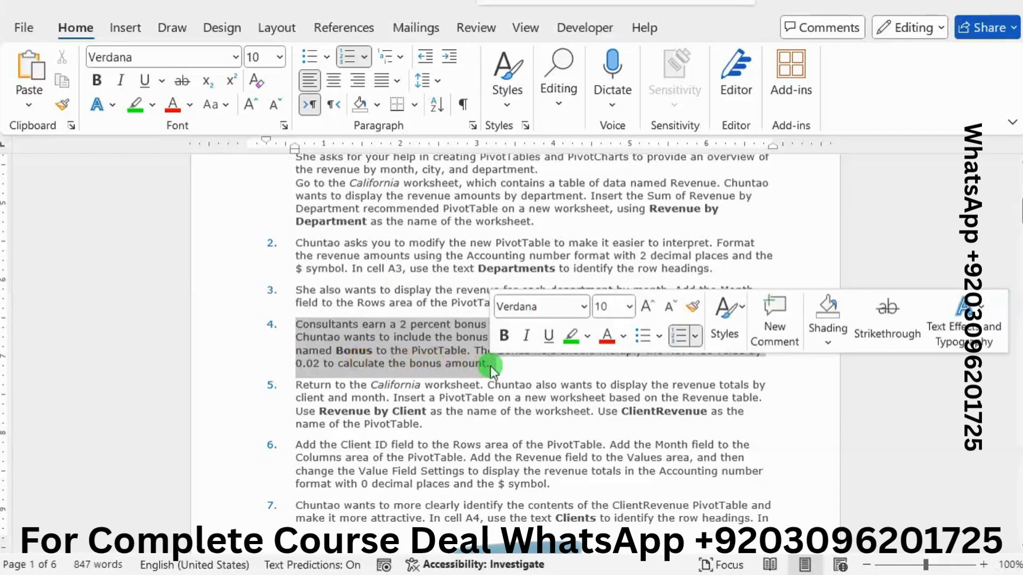
pyautogui.click(570, 334)
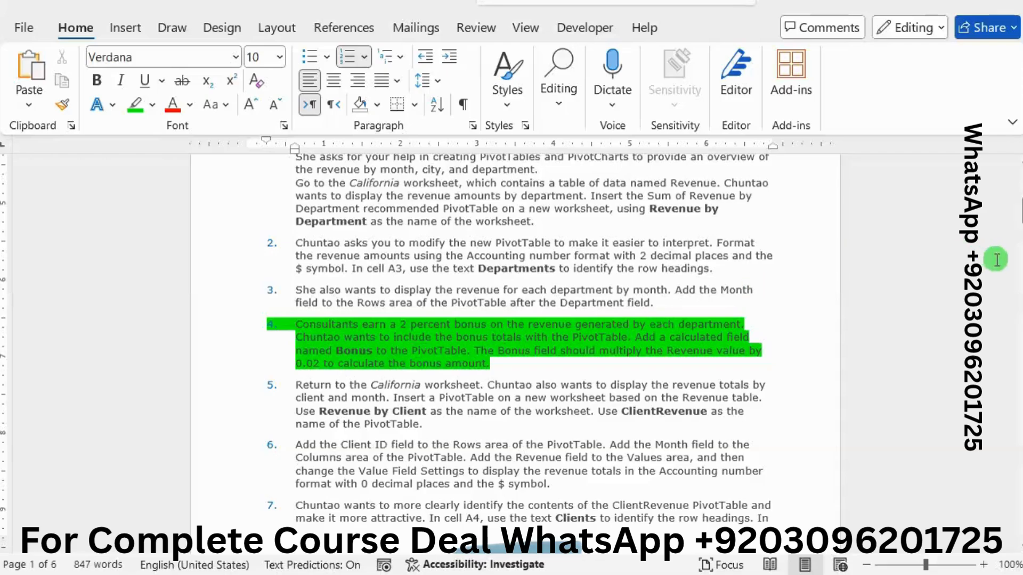
# Step: Switch to the Excel workbook and open the Insert Calculated Field dialog for the Revenue by Department PivotTable
pyautogui.moveTo(1022, 213)
pyautogui.click(932, 355)
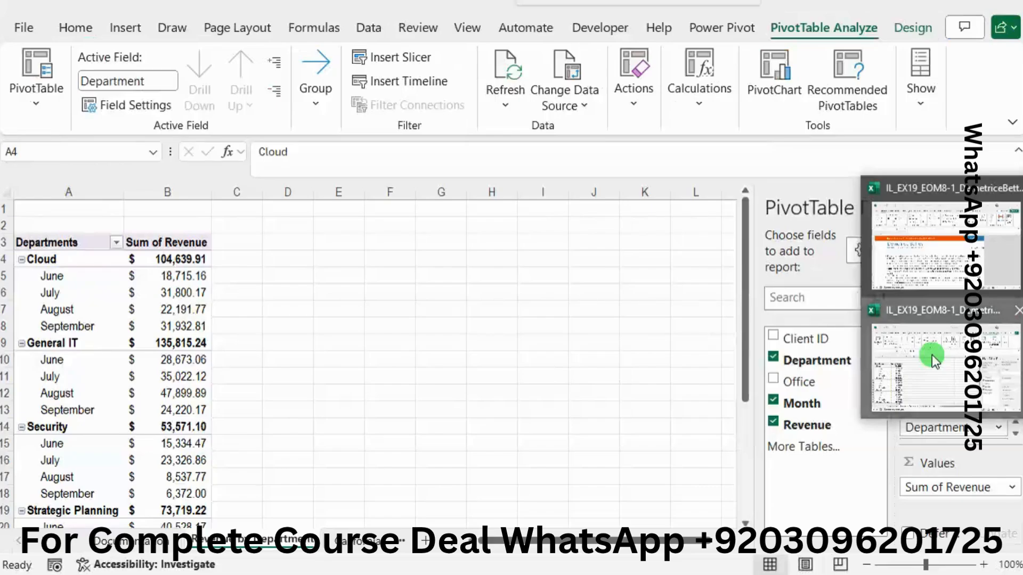
pyautogui.click(158, 234)
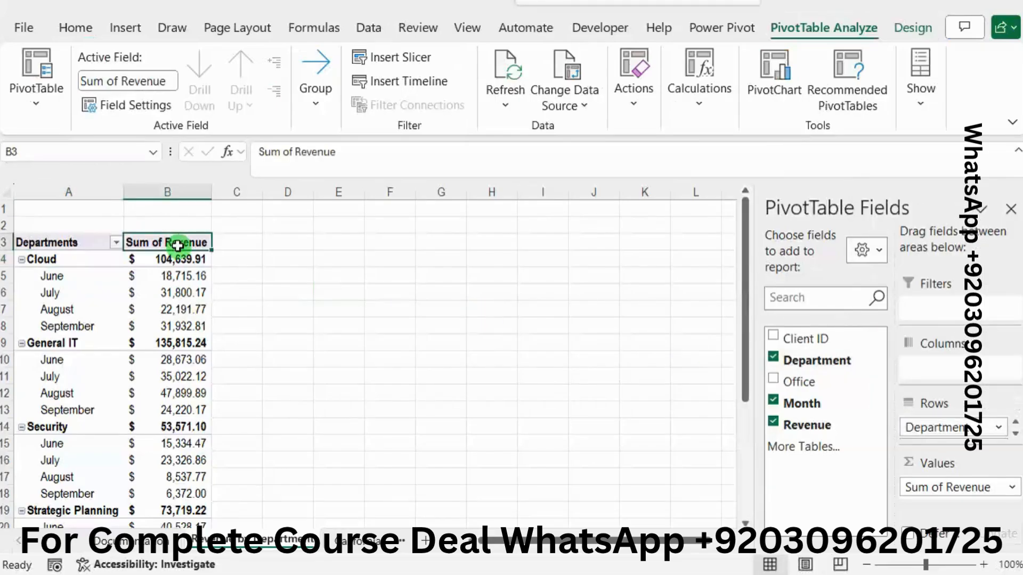
pyautogui.click(896, 33)
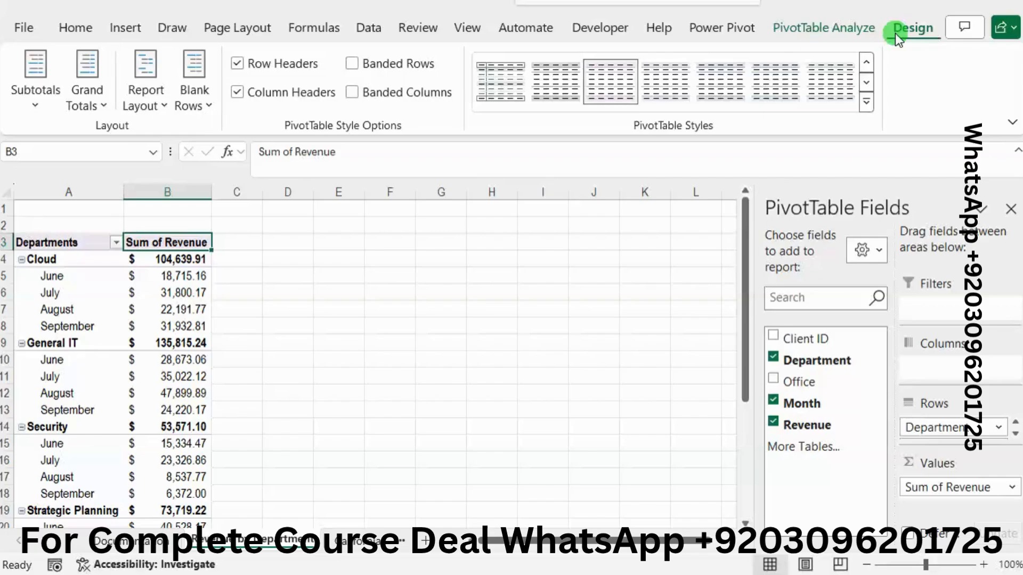
pyautogui.click(827, 26)
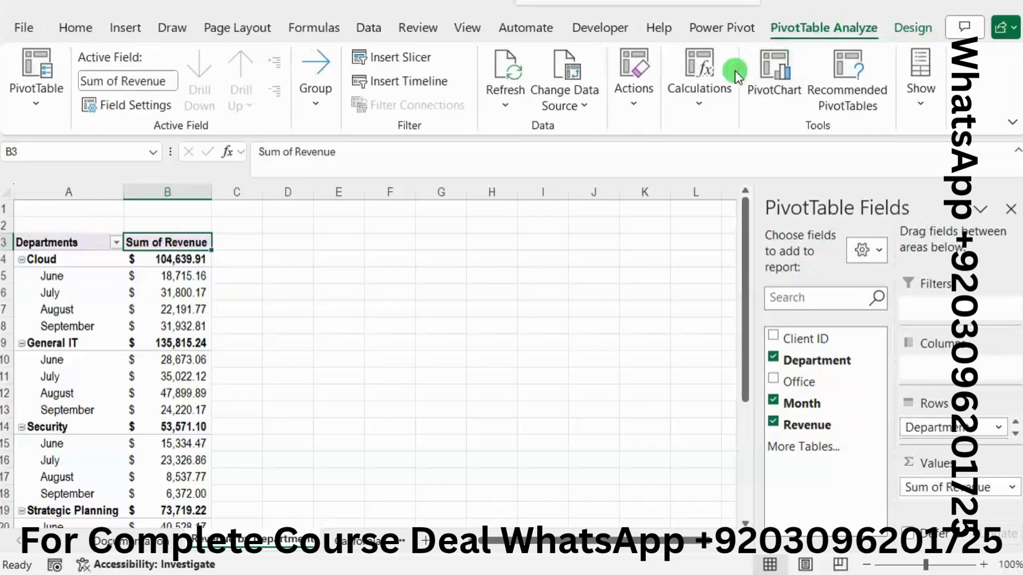
pyautogui.click(718, 100)
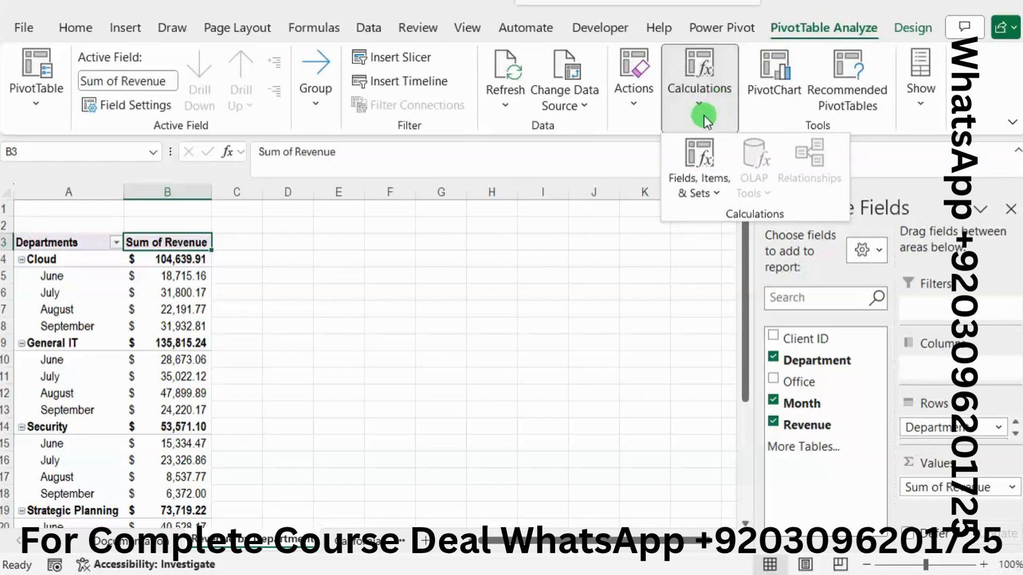
pyautogui.click(699, 170)
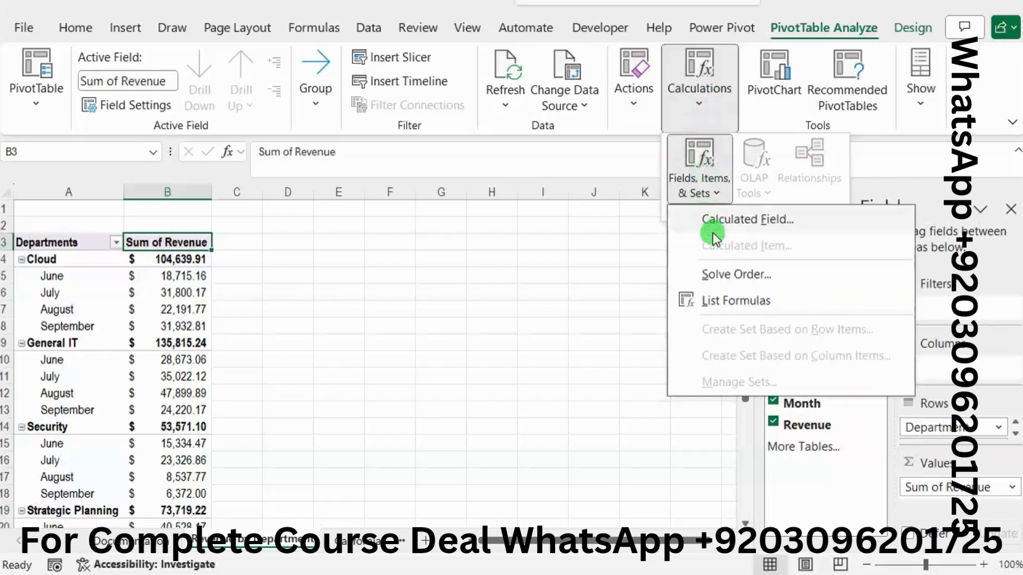
pyautogui.click(715, 213)
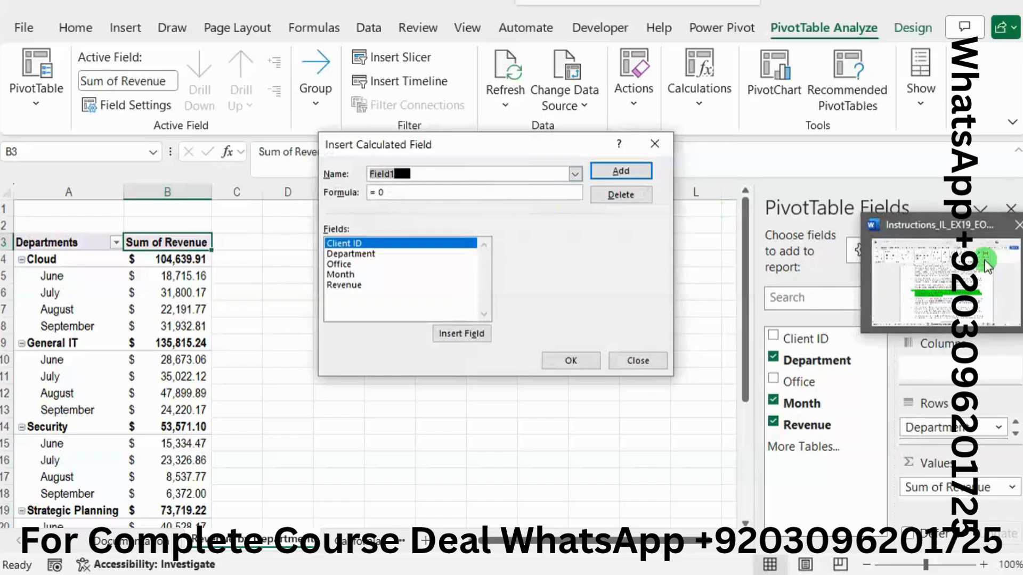
# Step: Name the new calculated field Bonus, replacing the default name
pyautogui.click(940, 279)
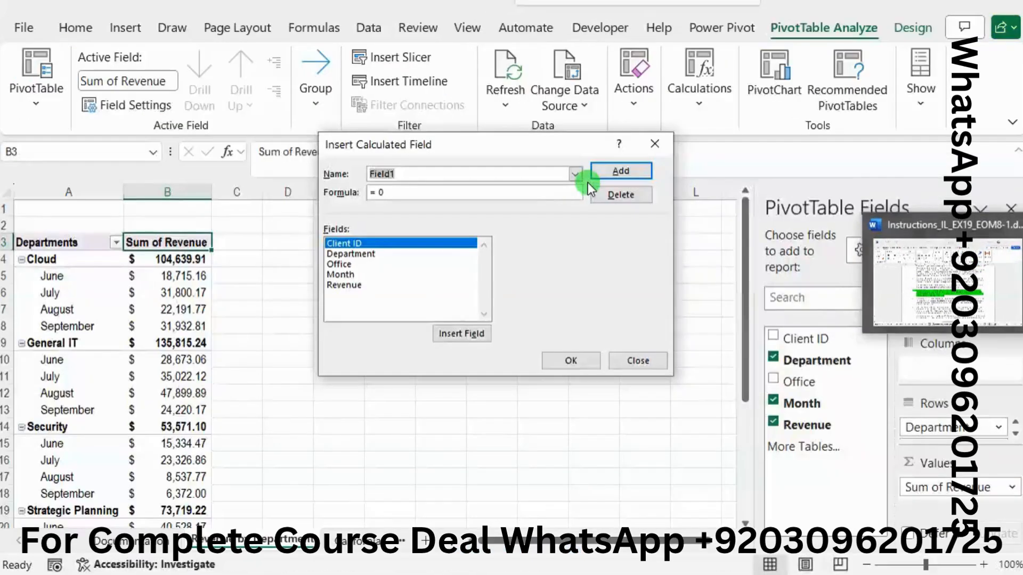
pyautogui.press('BackSpace')
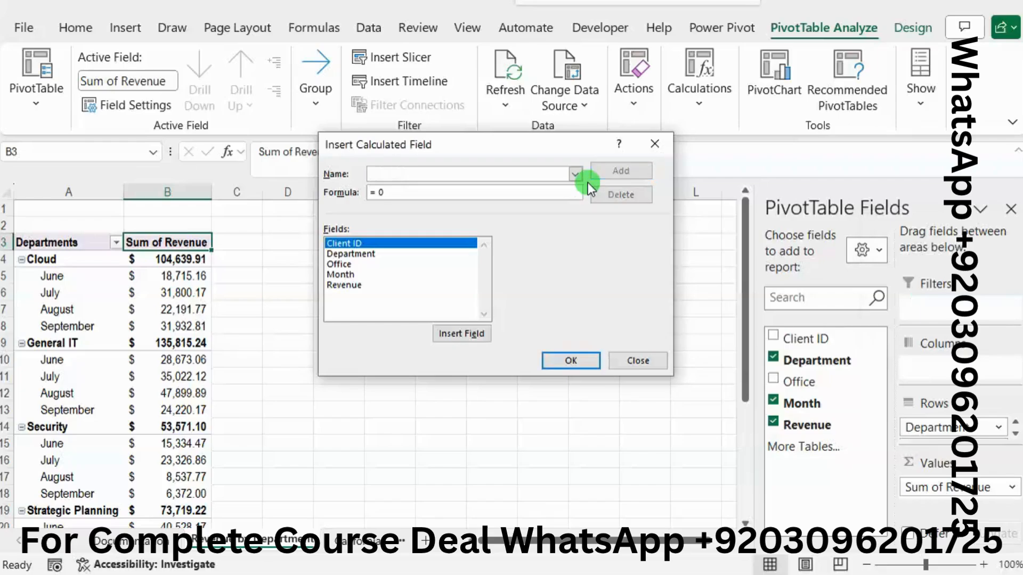
pyautogui.write('b')
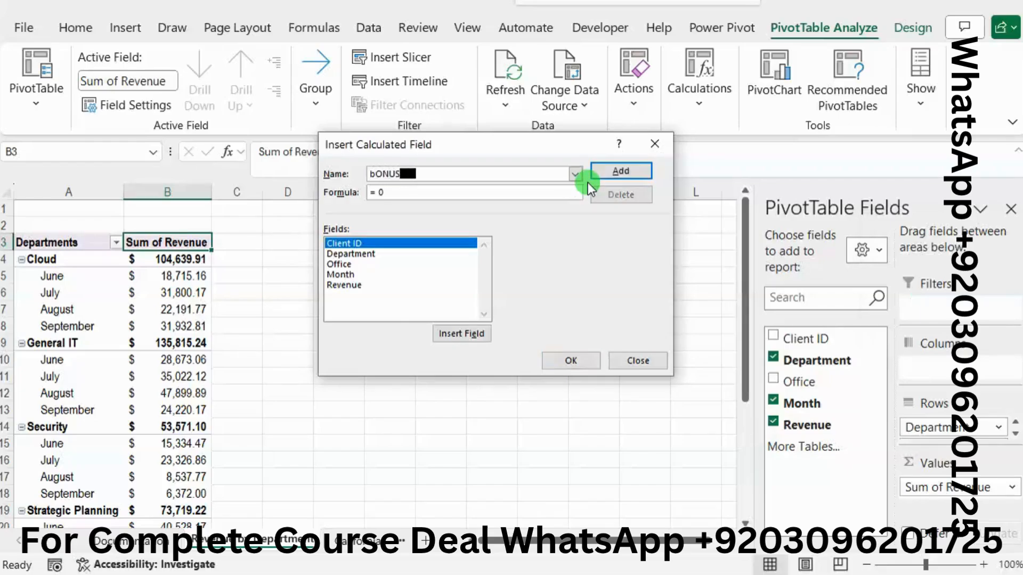
pyautogui.write('ONU')
pyautogui.press('BackSpace')
pyautogui.press('BackSpace')
pyautogui.press('BackSpace')
pyautogui.press('BackSpace')
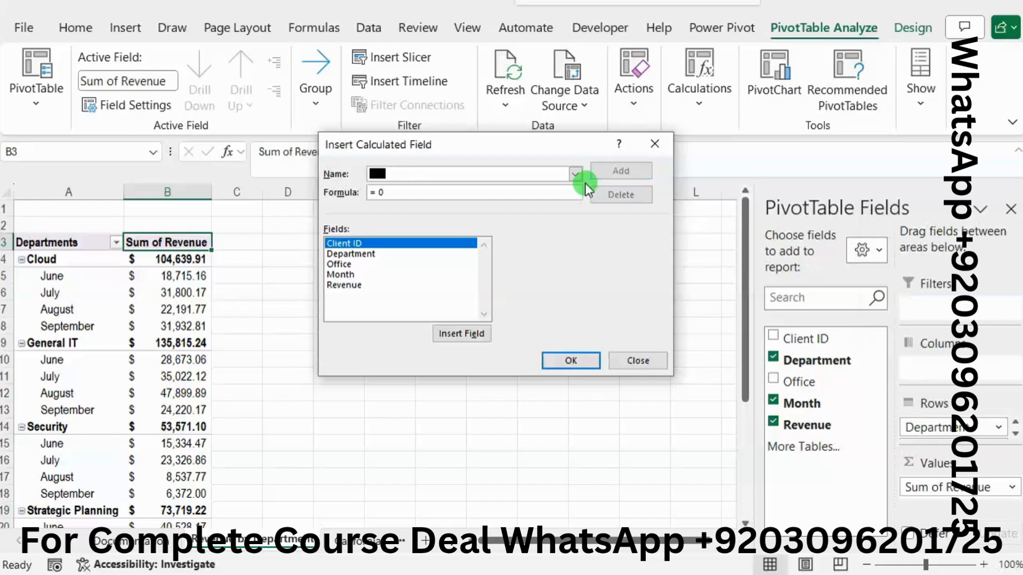
pyautogui.write('Bonus')
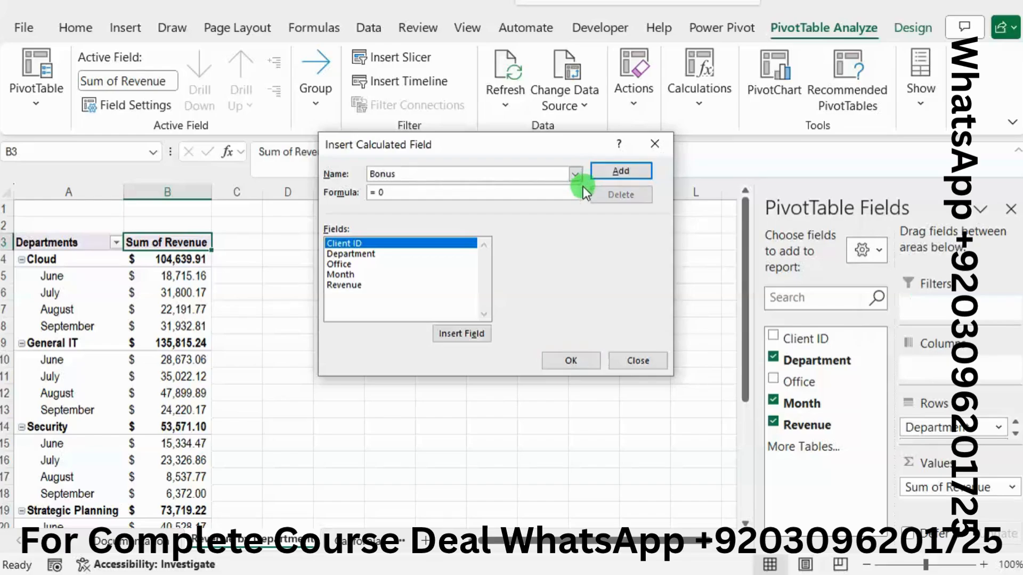
# Step: Set the Bonus field's formula to Revenue*0.02 and insert the calculated field into the PivotTable
pyautogui.click(556, 194)
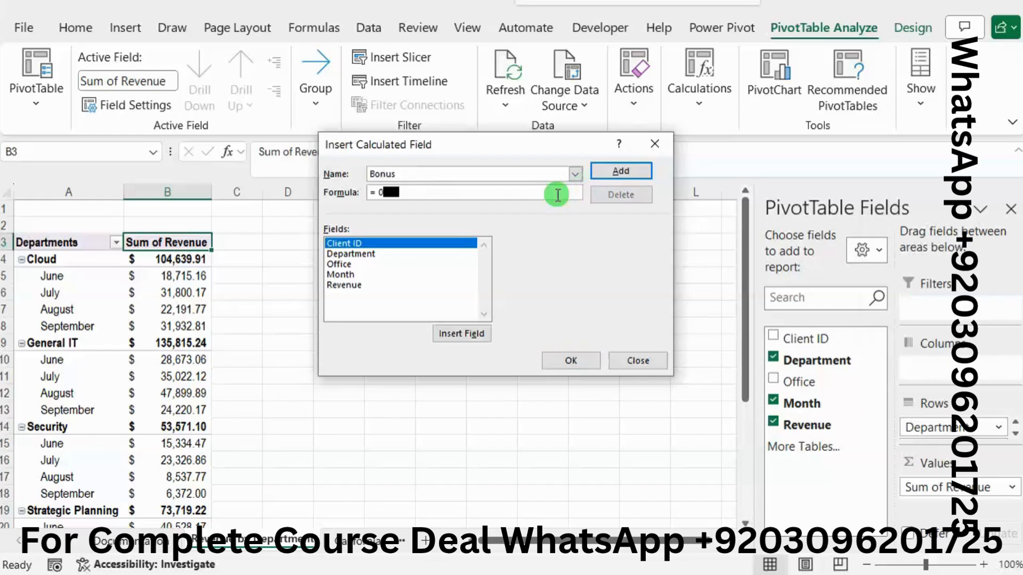
pyautogui.press('BackSpace')
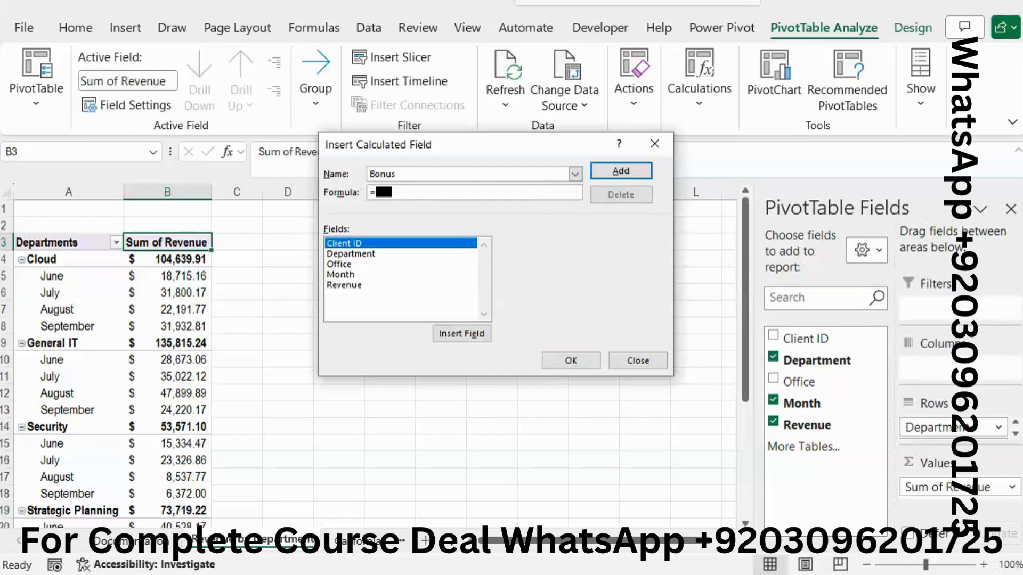
pyautogui.moveTo(961, 254)
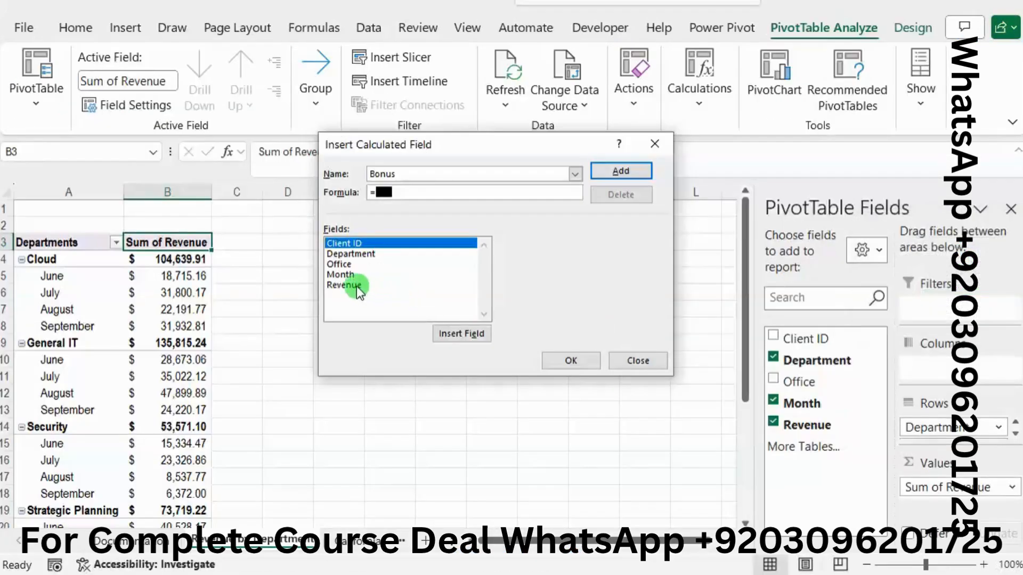
pyautogui.doubleClick(357, 288)
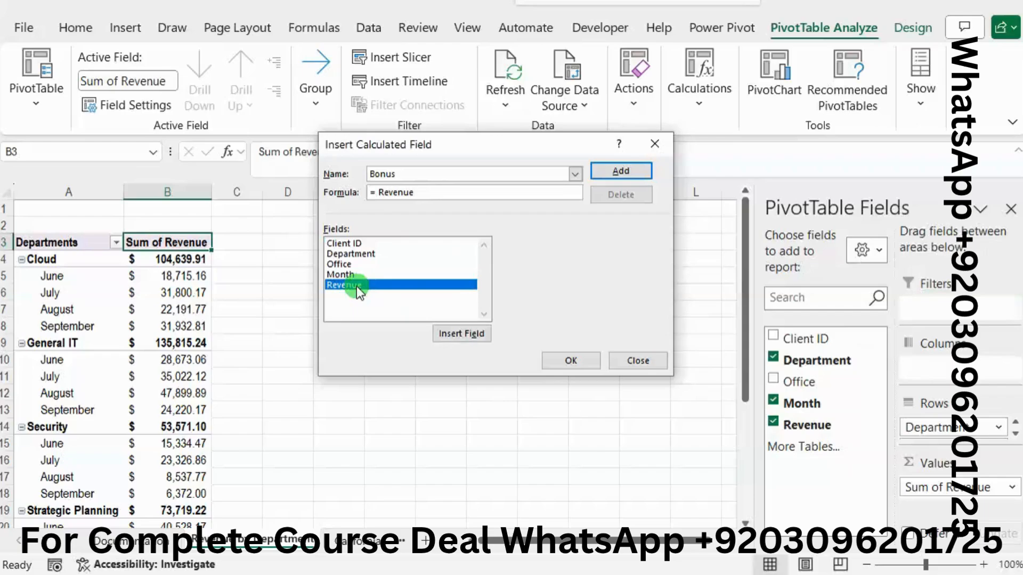
pyautogui.write('*')
pyautogui.click(1022, 274)
pyautogui.hotkey('alt', 'Tab')
pyautogui.write('0.02')
pyautogui.click(570, 356)
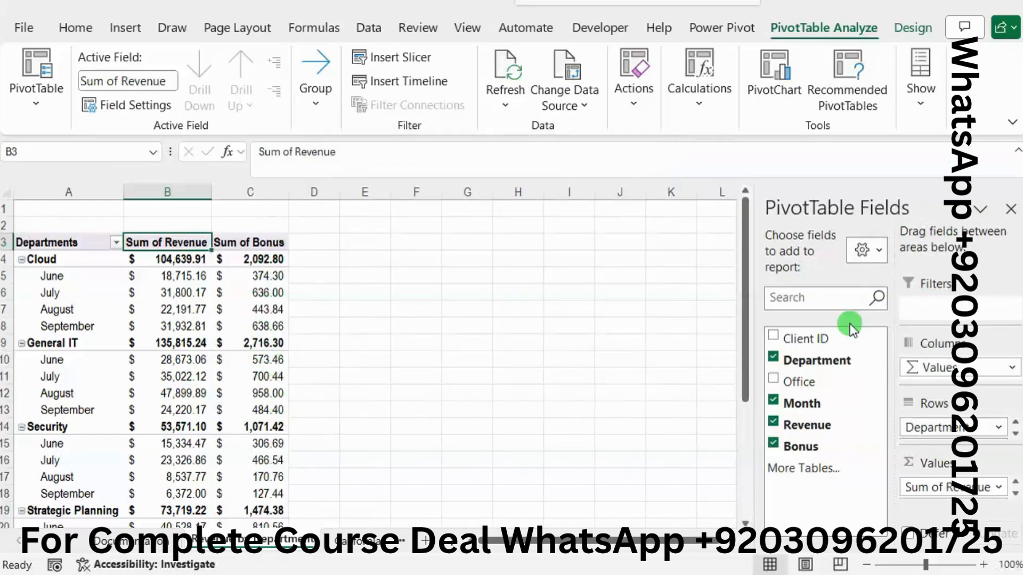
# Step: In the Word instructions, clear the highlight from project step 4 and highlight "Return to the California worksheet" in step 5 in bright green
pyautogui.hotkey('alt', 'Tab')
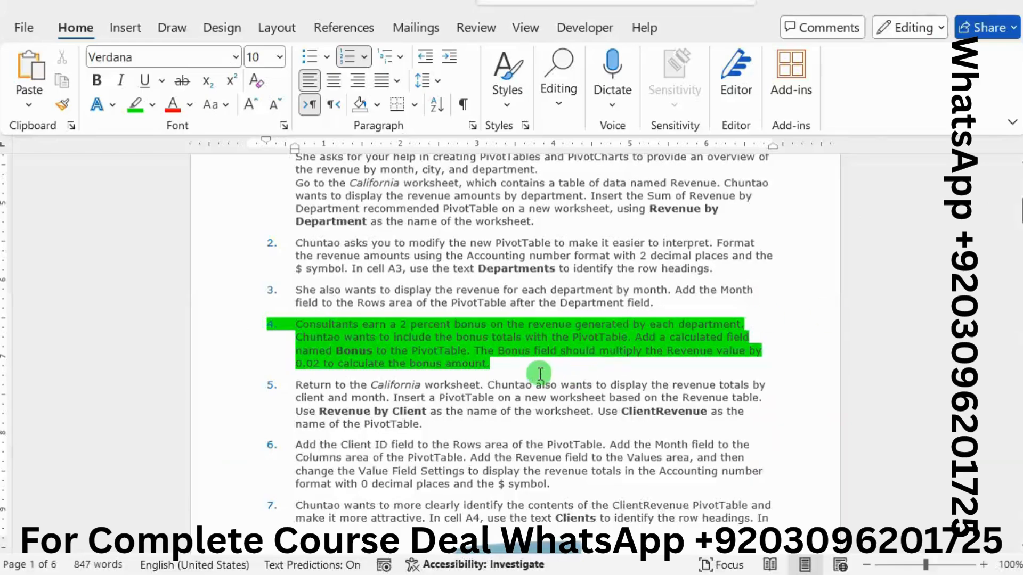
pyautogui.moveTo(495, 367); pyautogui.dragTo(307, 323)
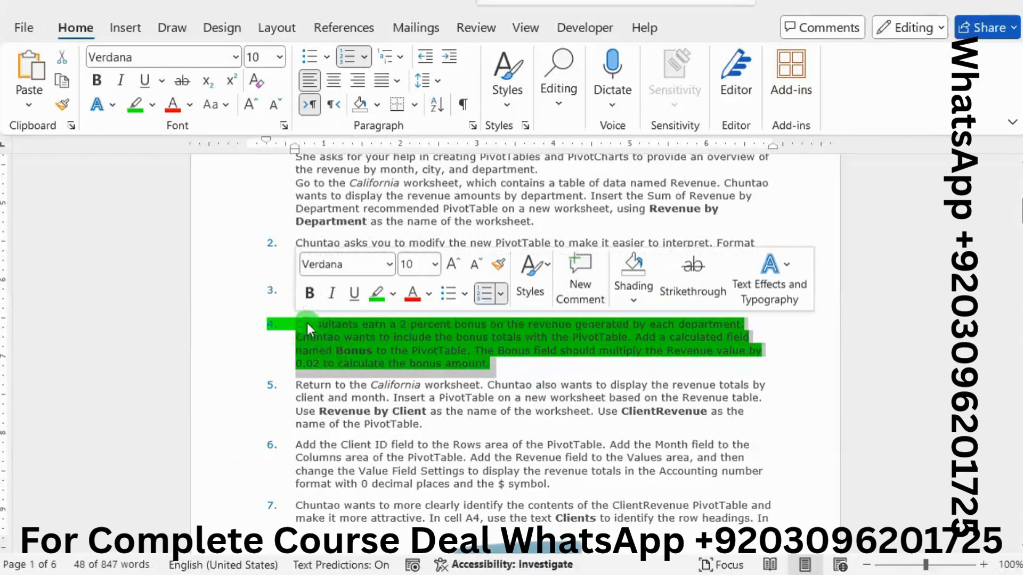
pyautogui.click(371, 299)
pyautogui.scroll(-3, 397, 394)
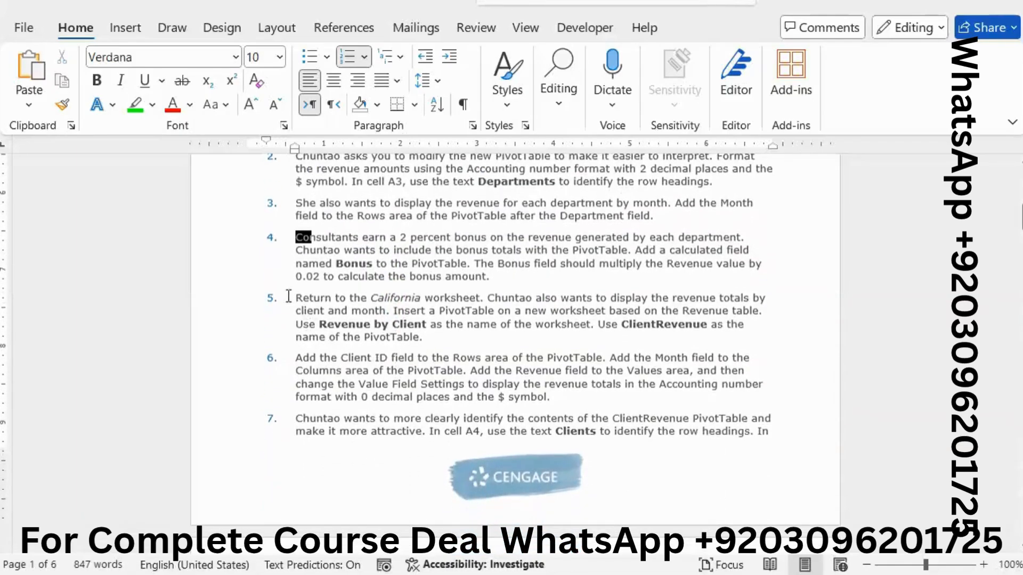
pyautogui.moveTo(292, 299); pyautogui.dragTo(460, 296)
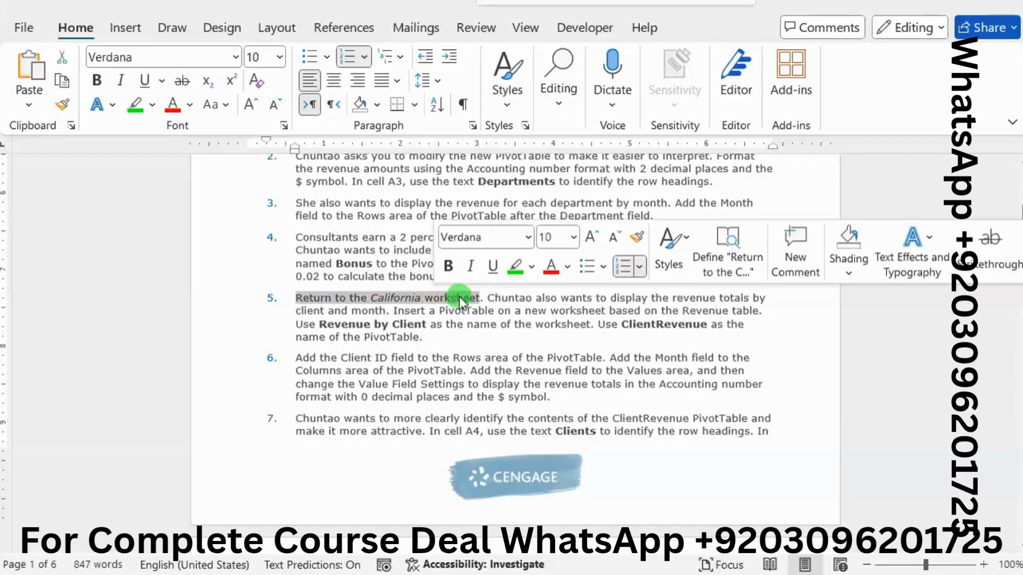
pyautogui.click(539, 267)
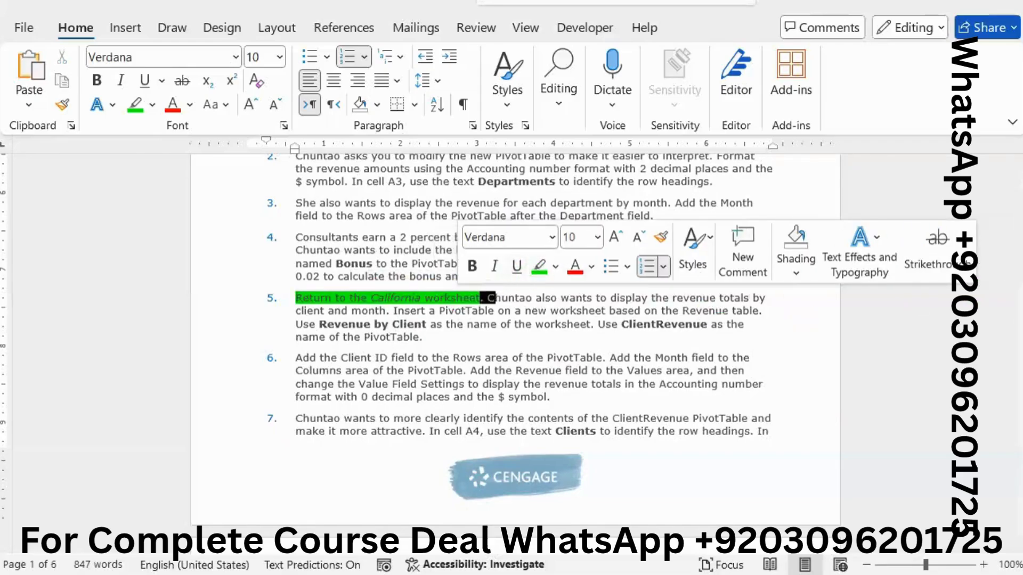
# Step: Switch to the Excel workbook and display the California worksheet
pyautogui.moveTo(1021, 298)
pyautogui.click(942, 356)
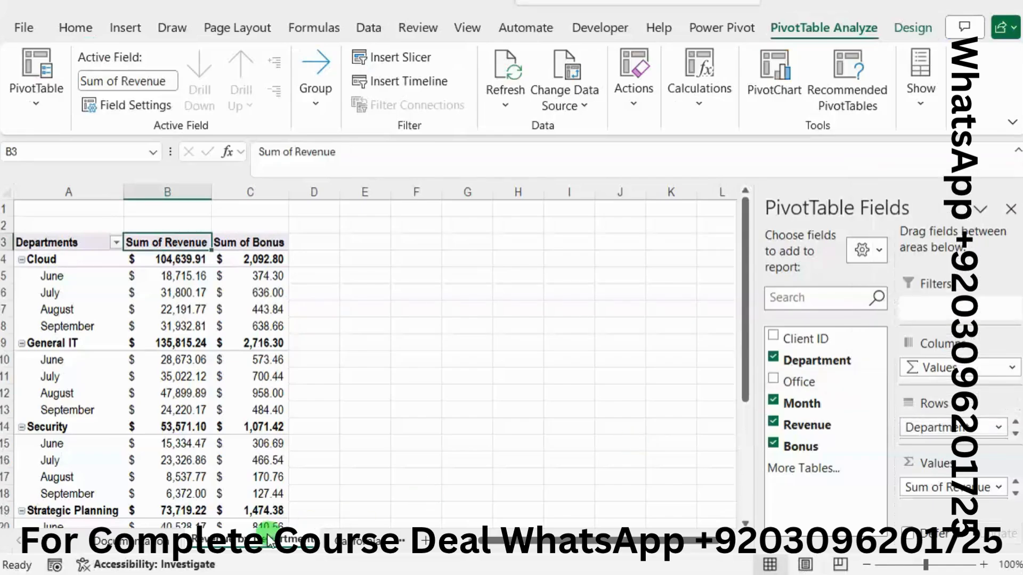
pyautogui.click(367, 541)
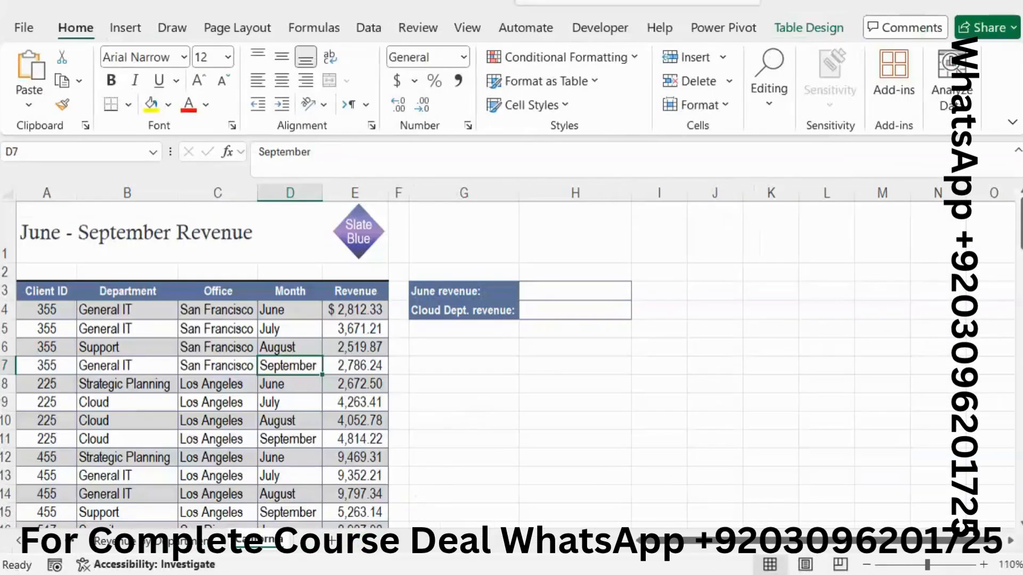
# Step: In Word, highlight step 5's text from the instruction to insert a PivotTable through the end of the step in bright green
pyautogui.click(1022, 341)
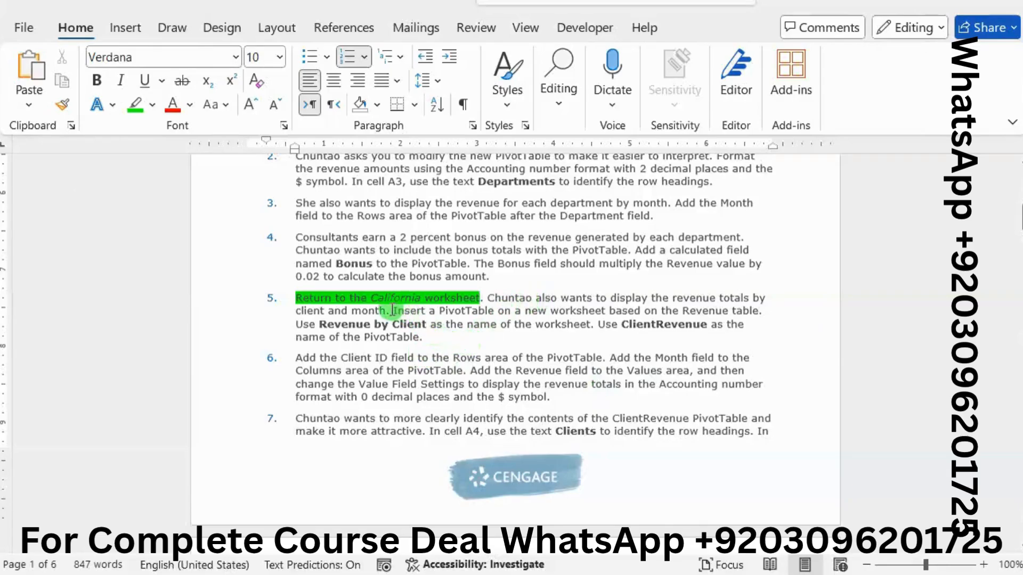
pyautogui.moveTo(388, 310); pyautogui.dragTo(429, 339)
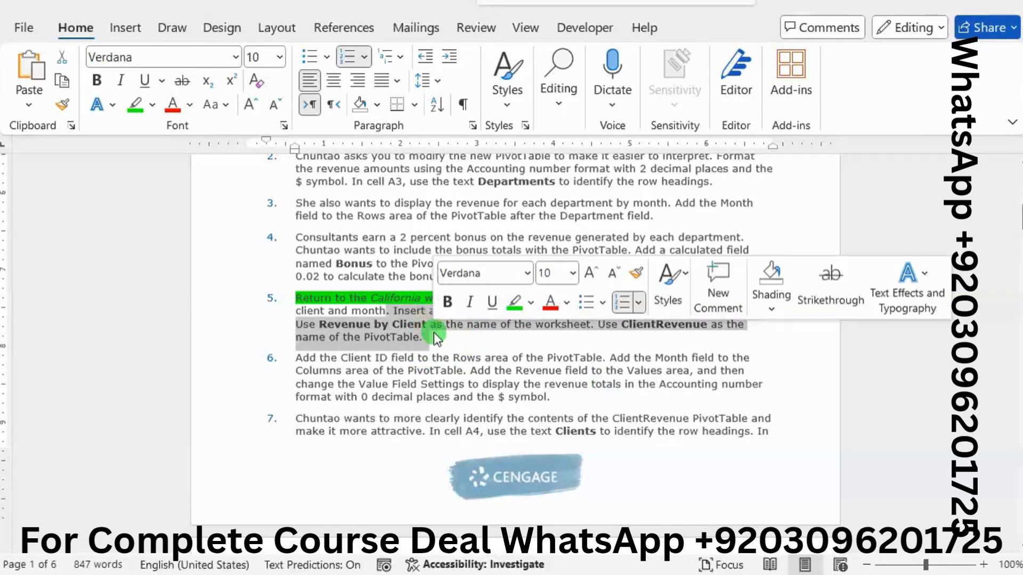
pyautogui.click(513, 303)
pyautogui.click(501, 328)
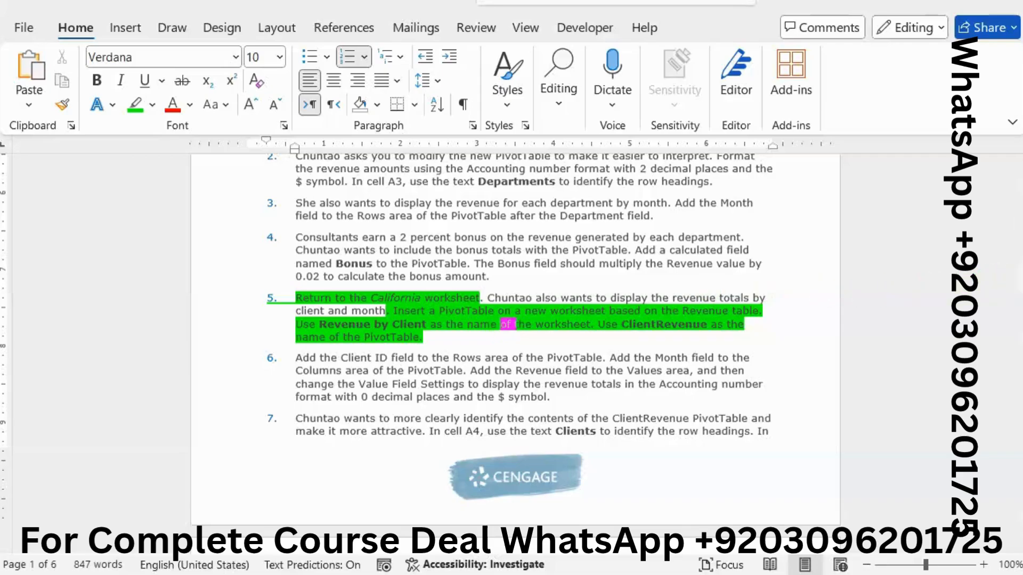
# Step: In Excel, start inserting a PivotTable based on the Revenue table of the California worksheet
pyautogui.moveTo(1022, 297)
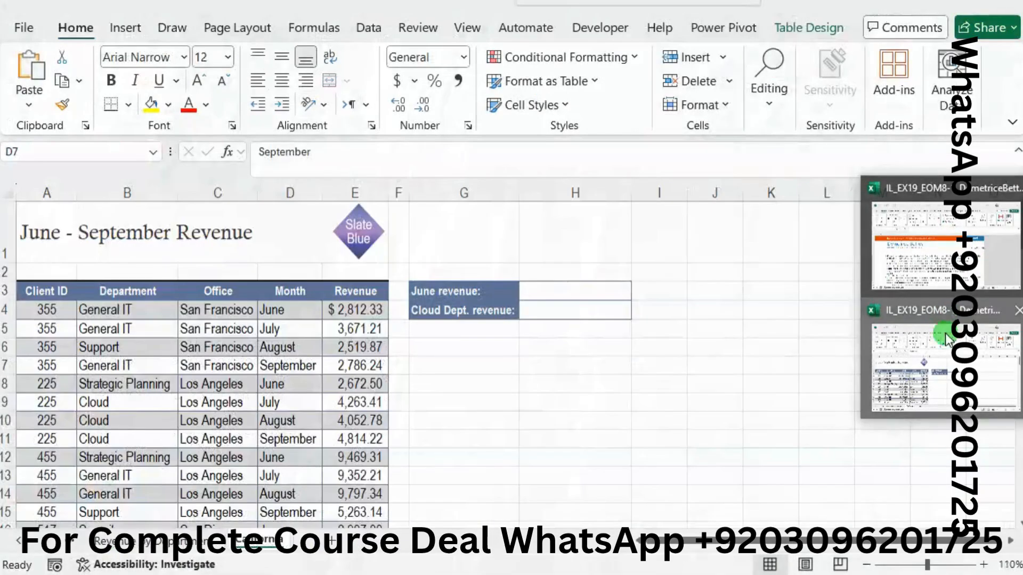
pyautogui.click(945, 334)
pyautogui.click(228, 385)
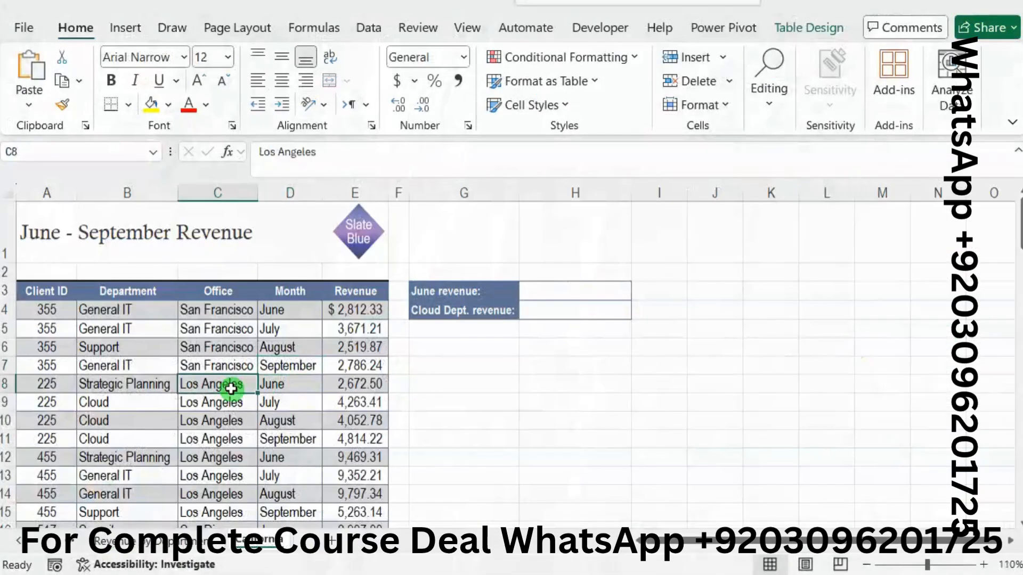
pyautogui.click(130, 30)
pyautogui.click(28, 106)
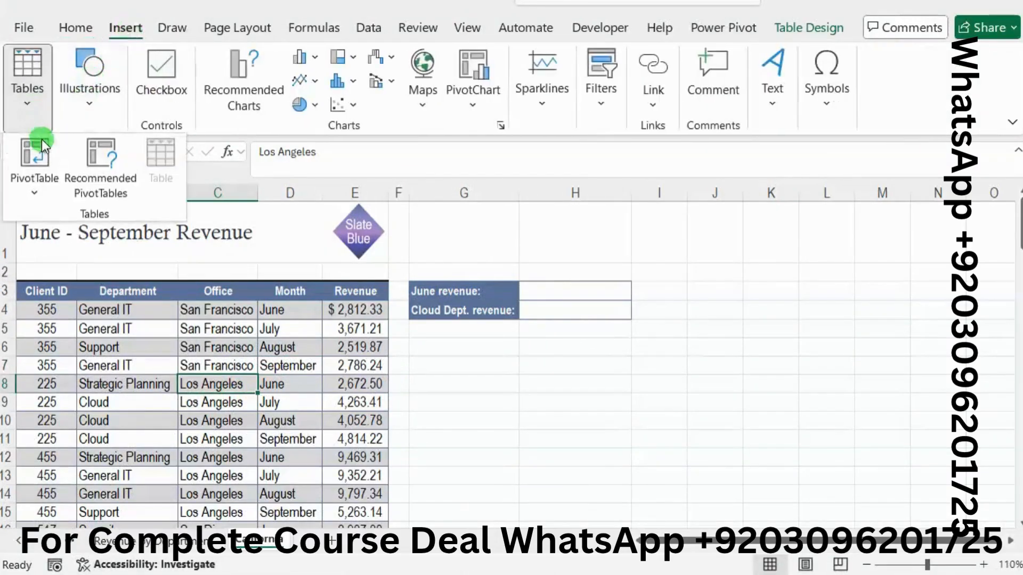
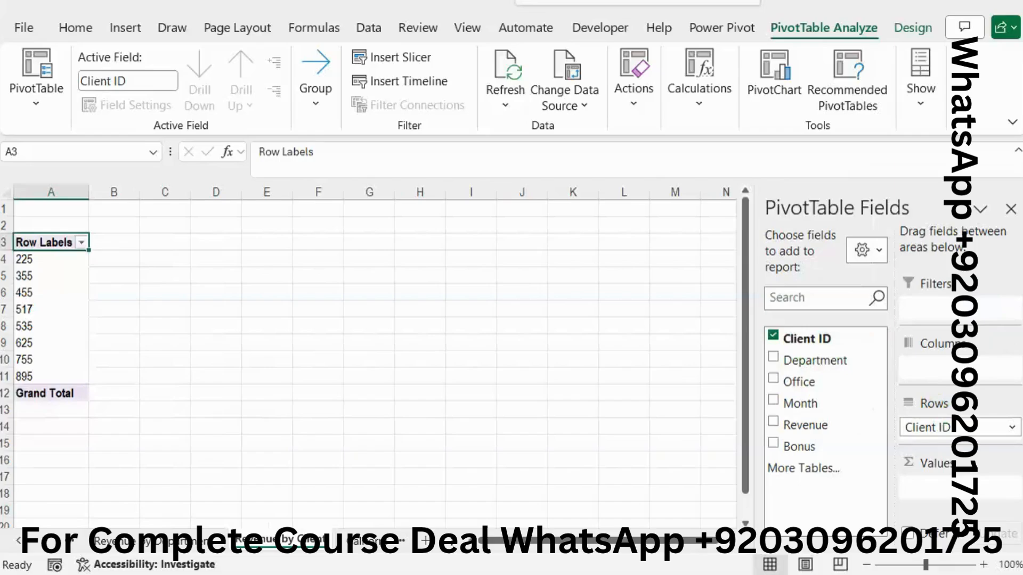
# Step: Following step 6 of the Word instructions, add Month to the Columns area and Revenue to the Values area of the Excel PivotTable
pyautogui.hotkey('alt', 'Tab')
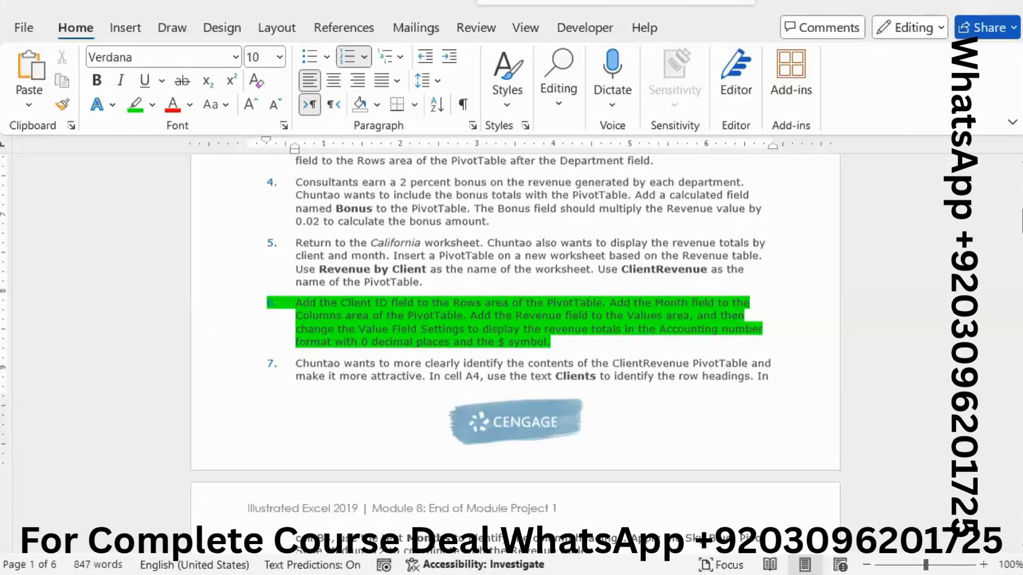
pyautogui.hotkey('alt', 'Tab')
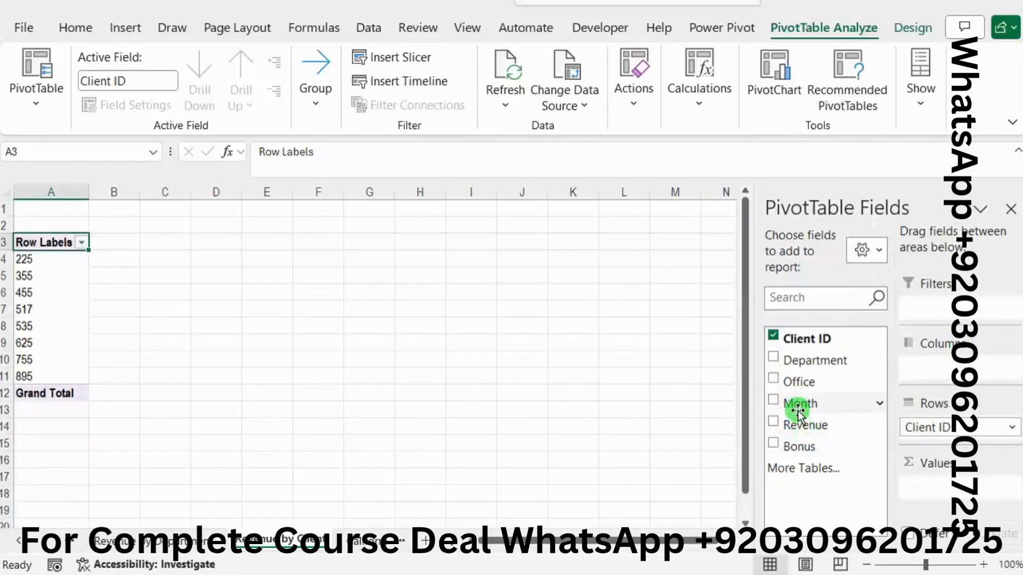
pyautogui.moveTo(794, 405); pyautogui.dragTo(950, 366)
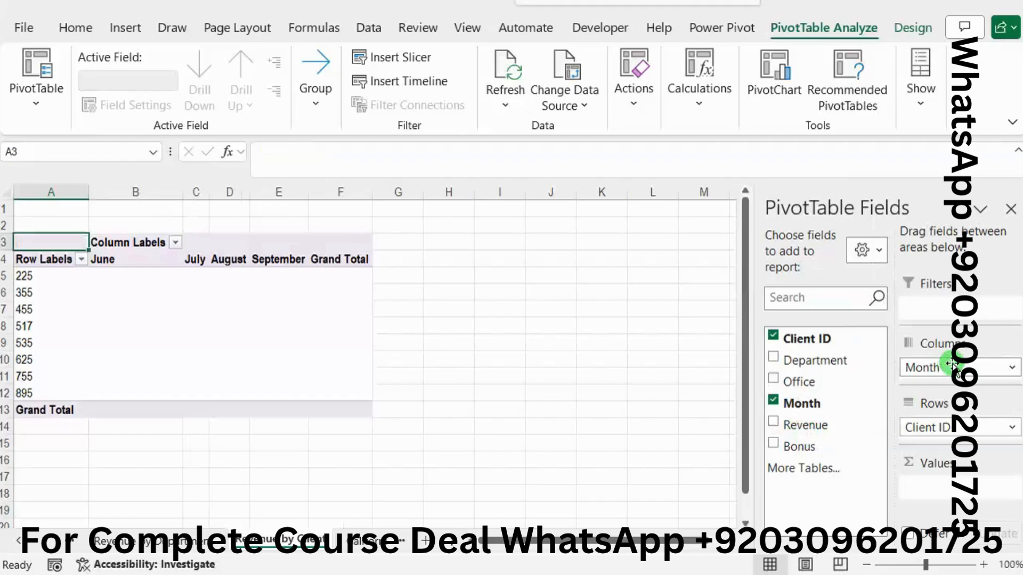
pyautogui.hotkey('alt', 'Tab')
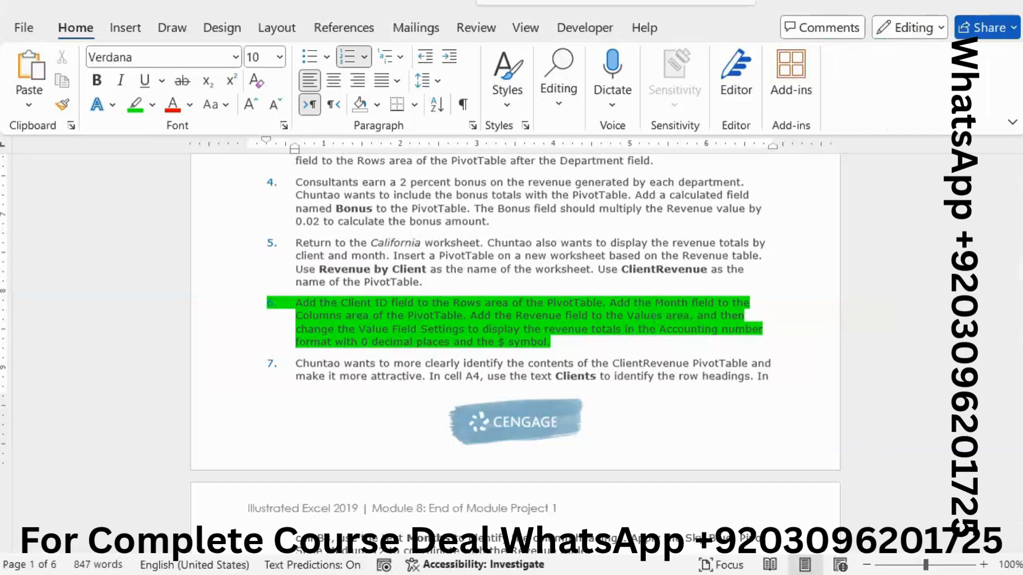
pyautogui.moveTo(1021, 221)
pyautogui.click(987, 337)
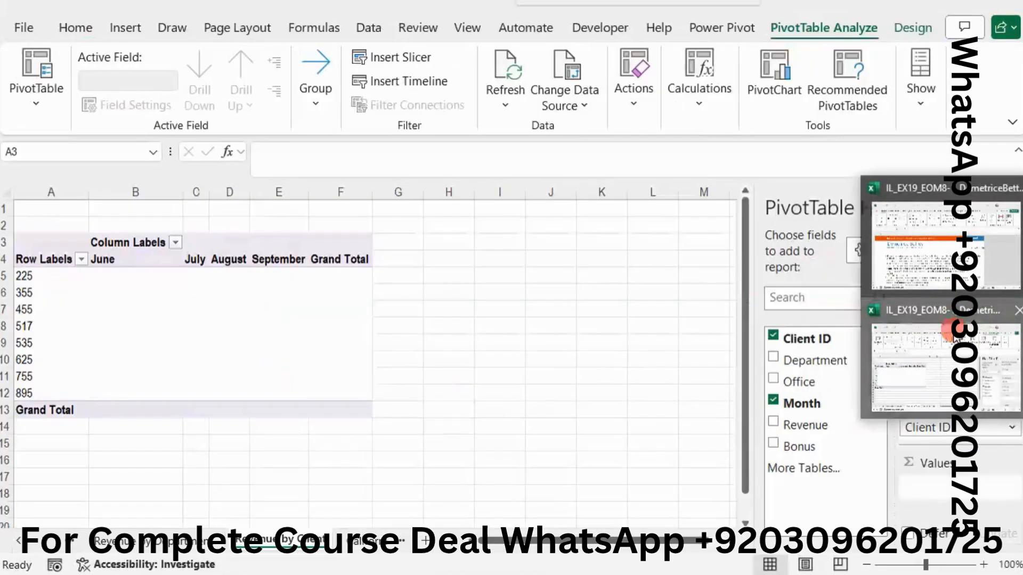
pyautogui.moveTo(829, 426); pyautogui.dragTo(943, 482)
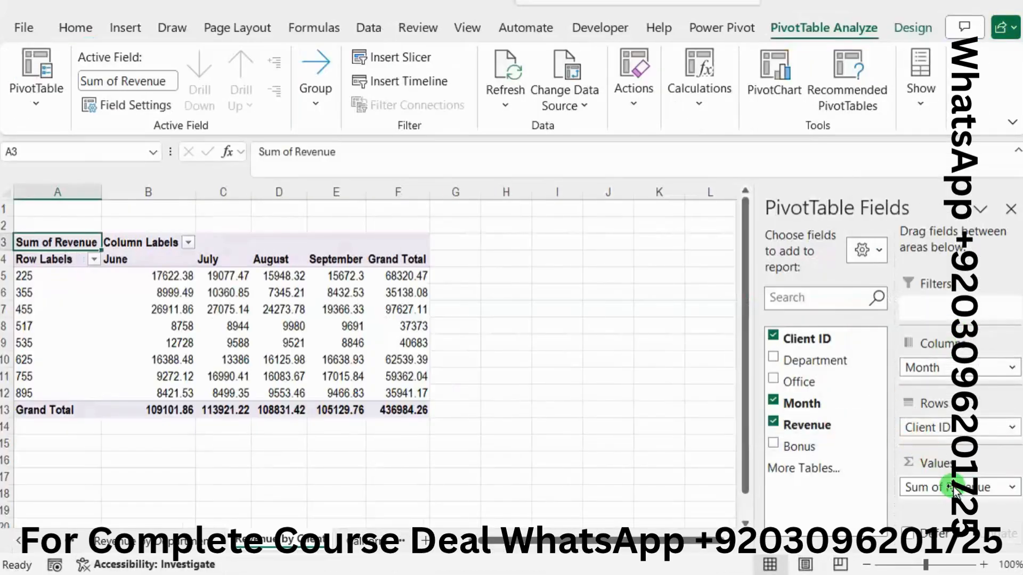
# Step: Recheck the Word instructions and format the Sum of Revenue value field in Excel as Accounting with 0 decimal places and the $ symbol
pyautogui.click(630, 385)
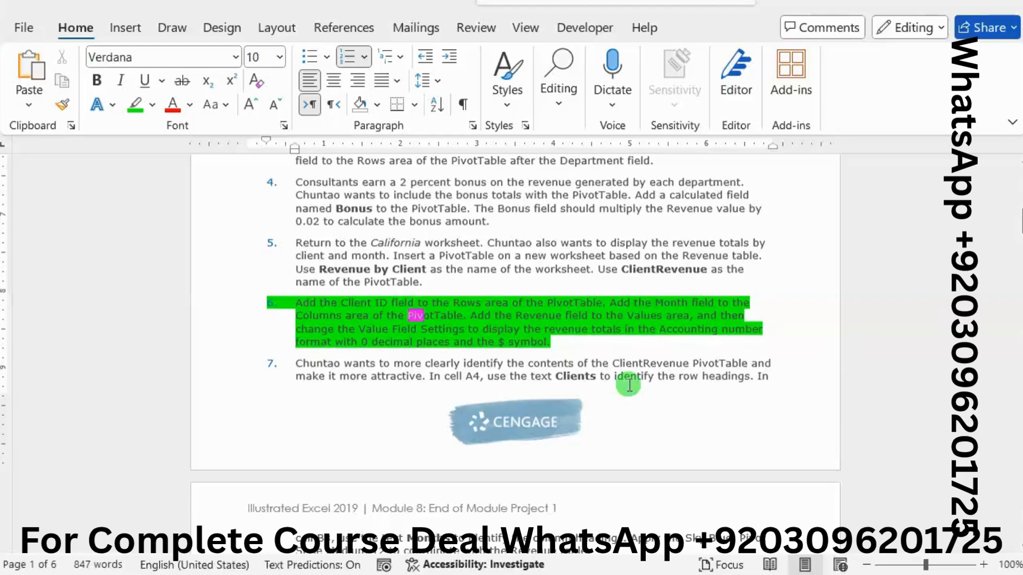
pyautogui.moveTo(1017, 290)
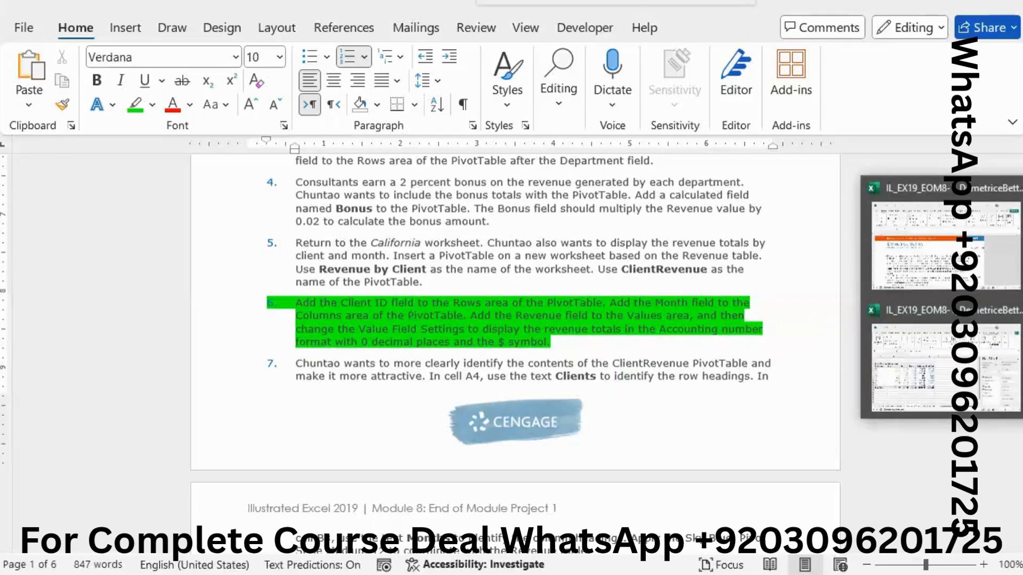
pyautogui.click(941, 359)
pyautogui.click(950, 486)
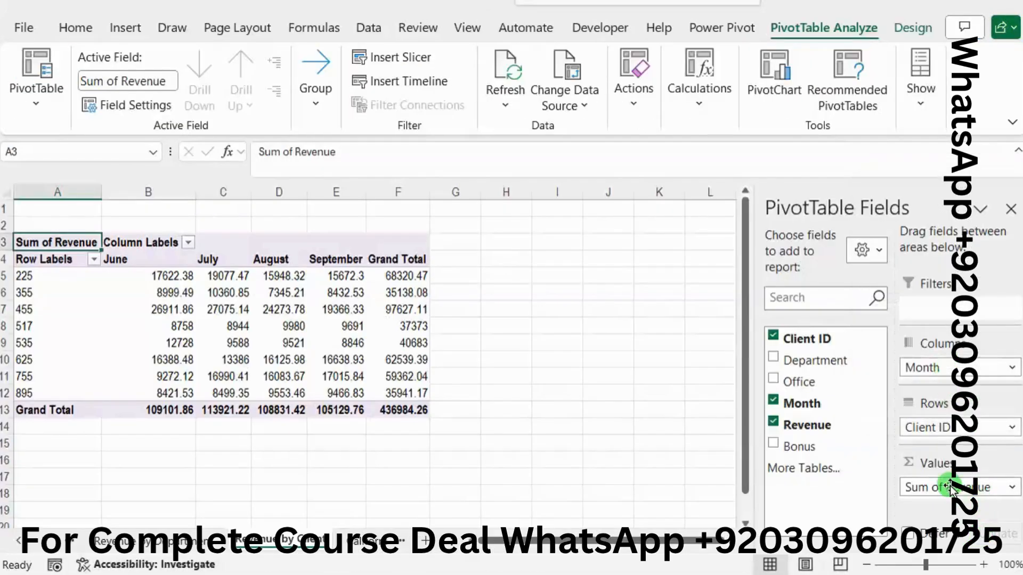
pyautogui.click(950, 487)
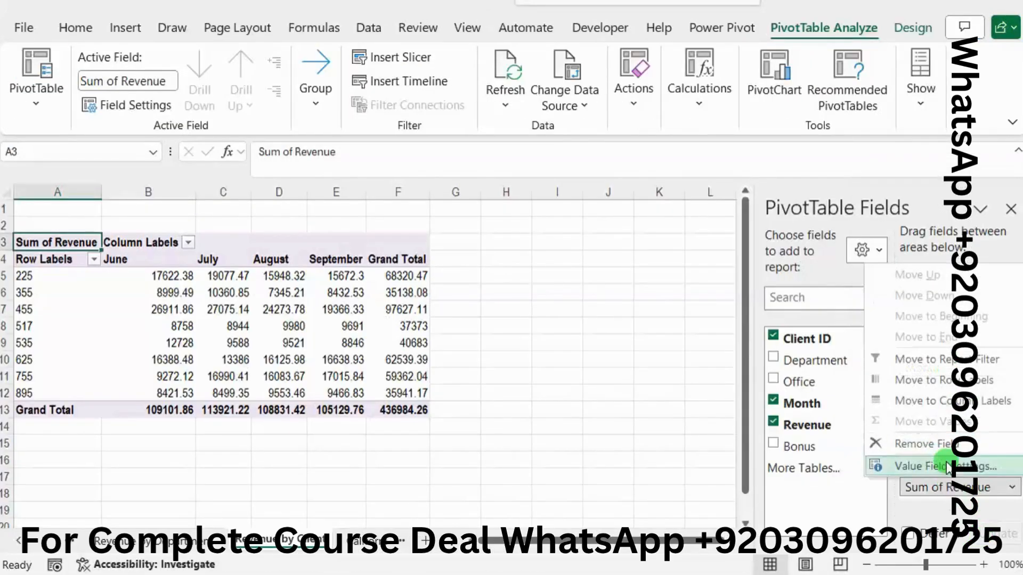
pyautogui.click(947, 467)
pyautogui.click(404, 372)
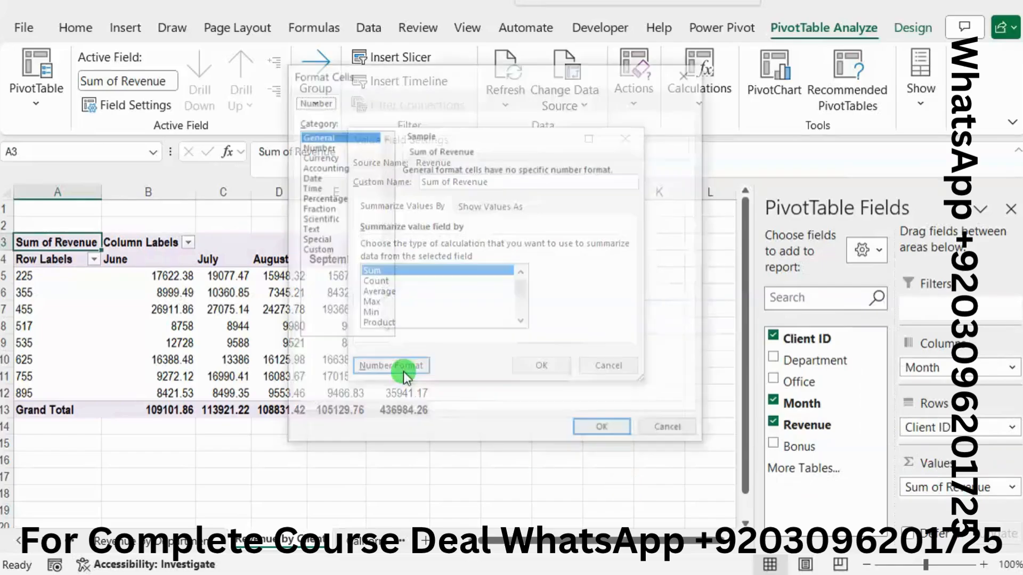
pyautogui.click(328, 166)
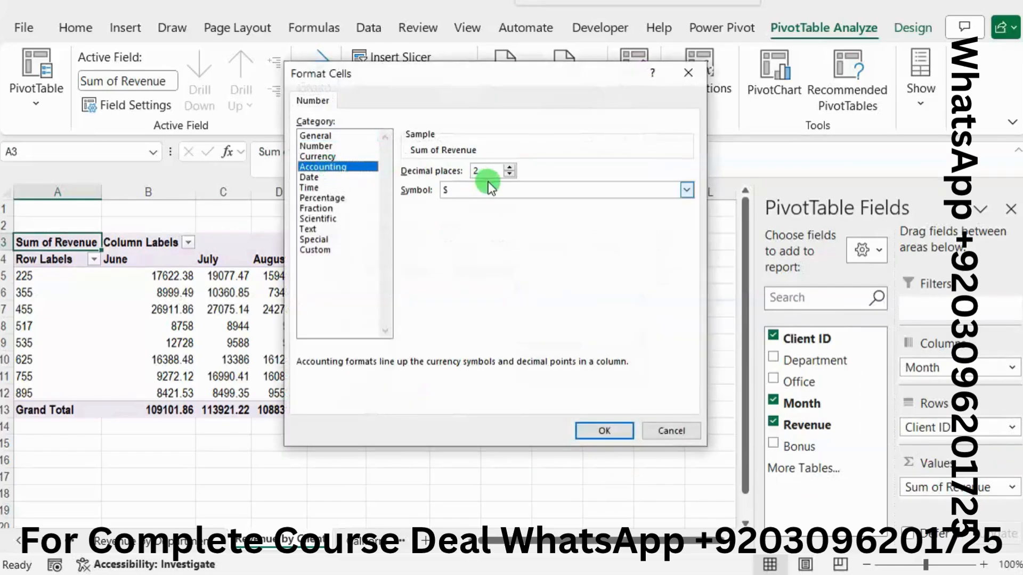
pyautogui.doubleClick(510, 174)
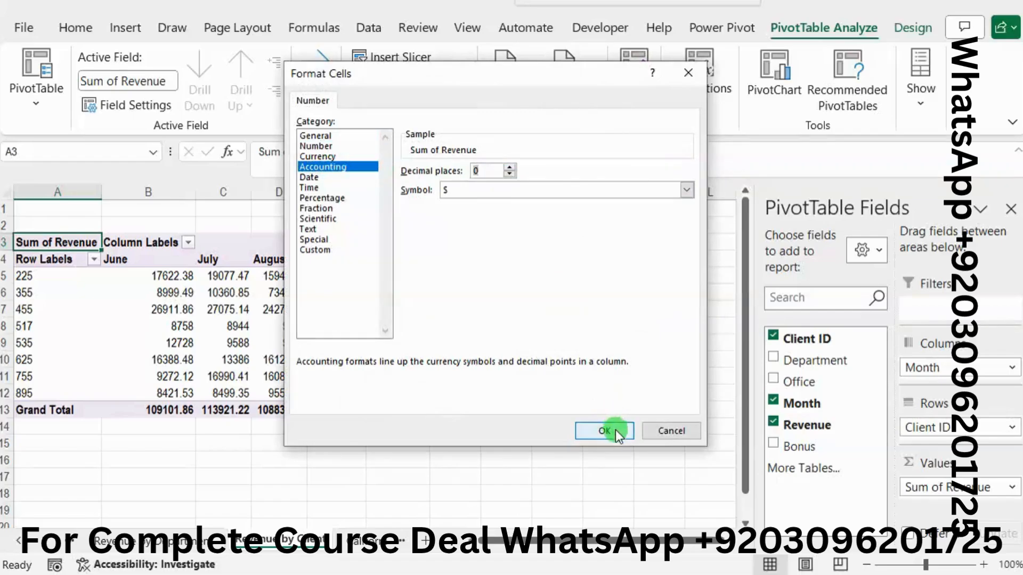
pyautogui.click(615, 430)
pyautogui.click(561, 366)
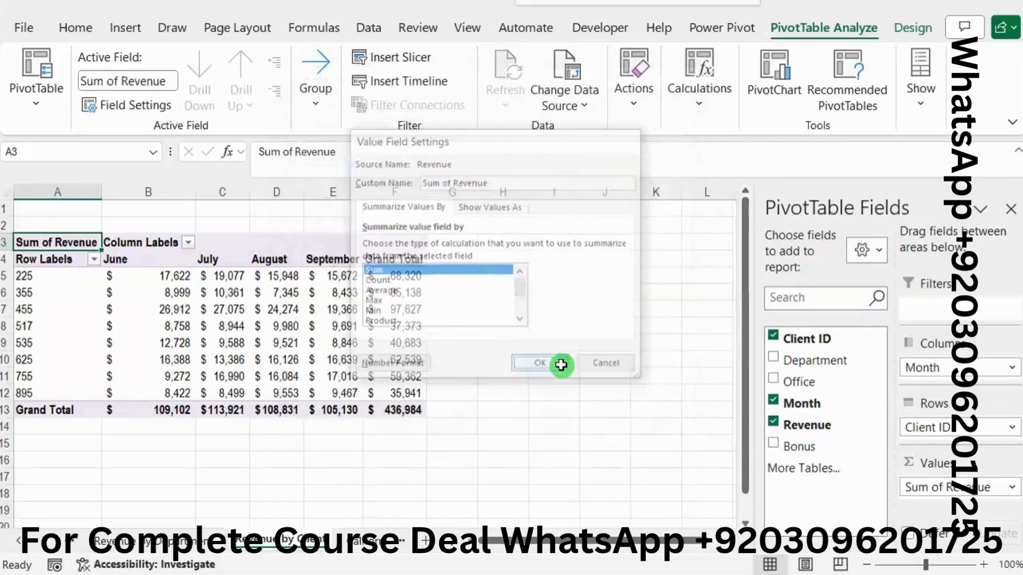
# Step: Switch to the Word instructions and clear the green highlight from project step 6
pyautogui.hotkey('alt', 'Tab')
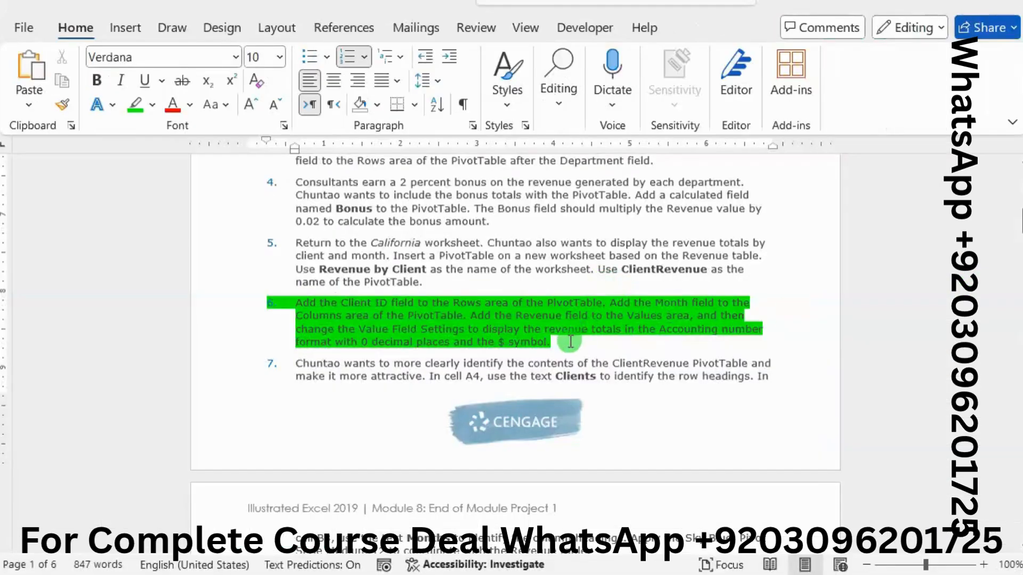
pyautogui.moveTo(570, 341); pyautogui.dragTo(292, 303)
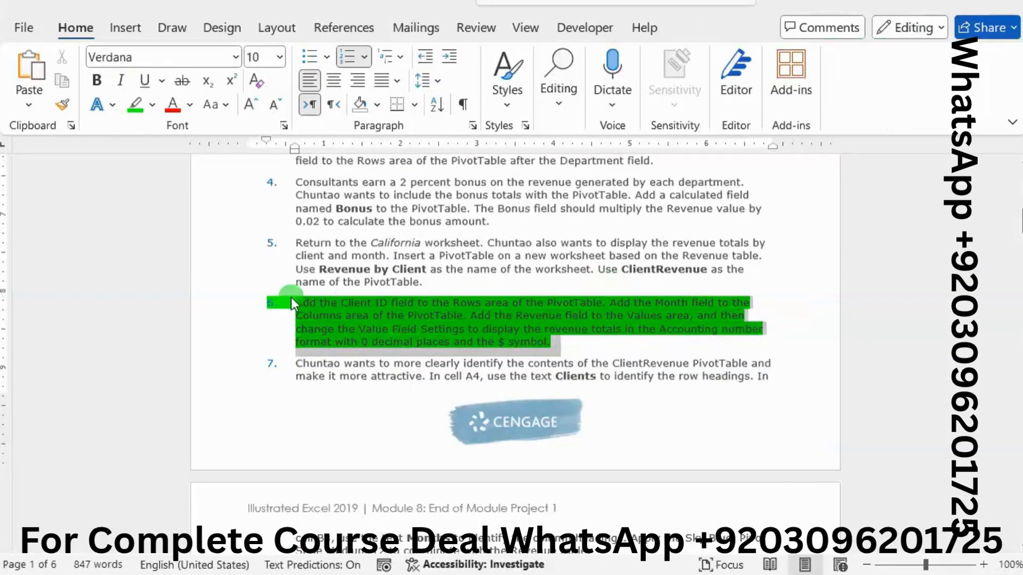
pyautogui.click(513, 359)
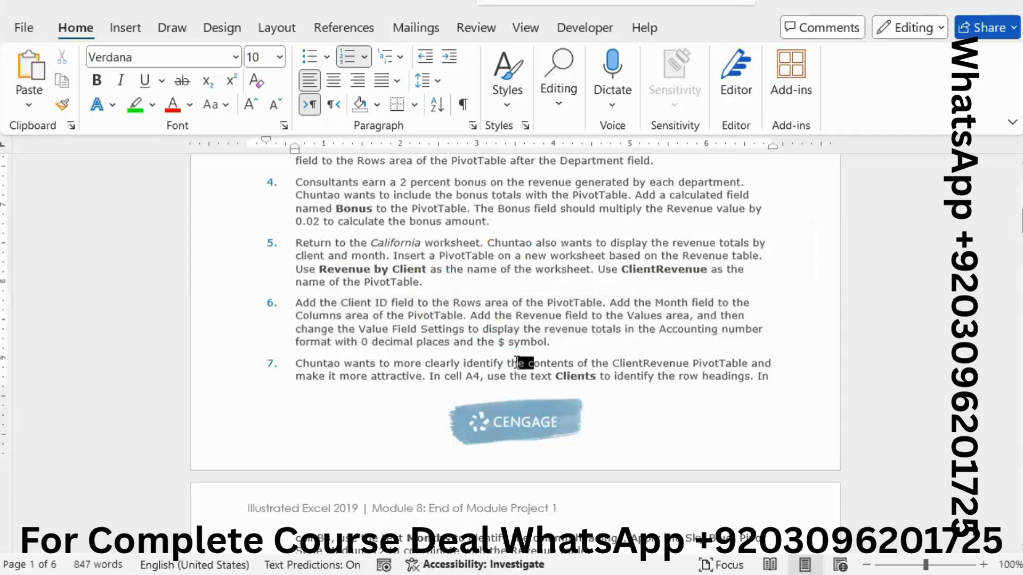
# Step: Highlight step 7's text from its beginning through "identify the row headings" in bright green
pyautogui.scroll(-3, 516, 362)
pyautogui.scroll(-4, 517, 362)
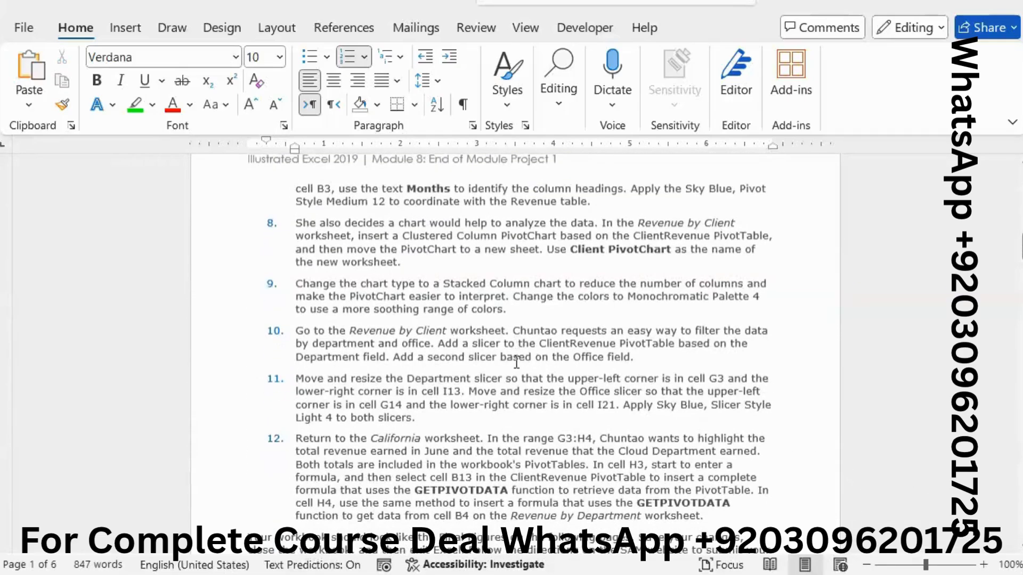
pyautogui.scroll(1, 516, 362)
pyautogui.scroll(3, 516, 363)
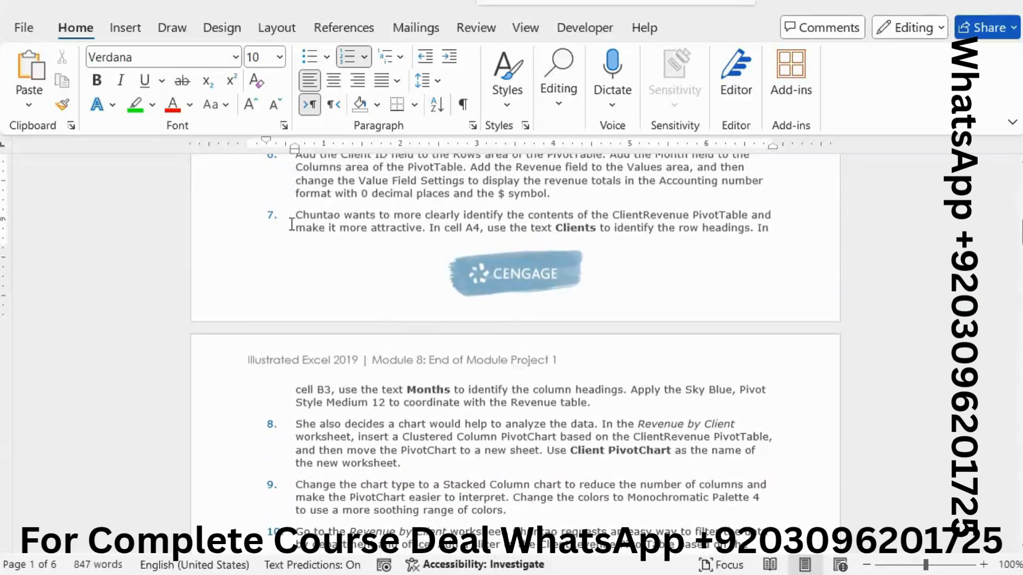
pyautogui.moveTo(294, 215); pyautogui.dragTo(748, 230)
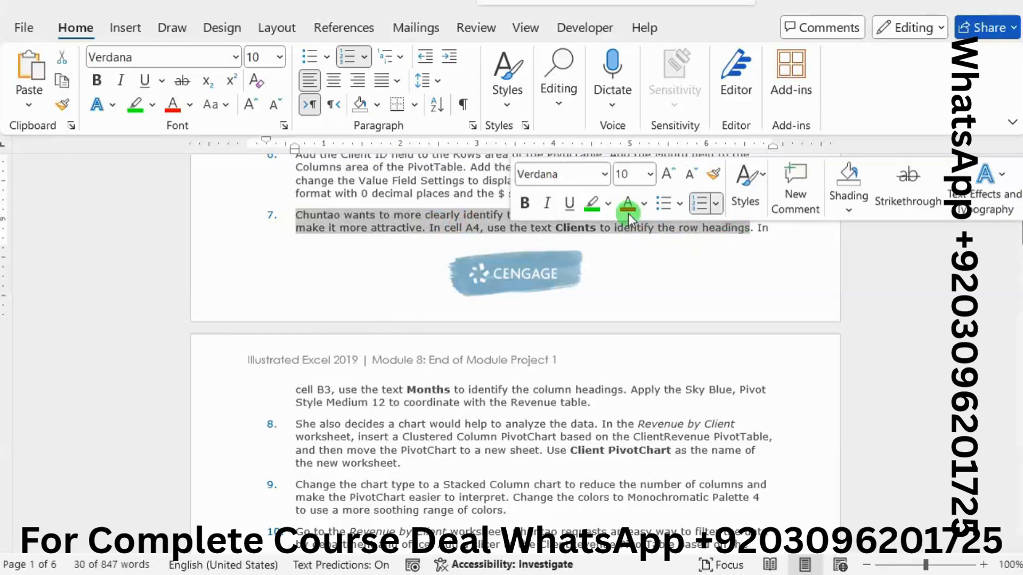
pyautogui.click(591, 203)
# Step: Select the word "Clients" in Word's step 7 and enter Clients as the row heading in cell A4 of the Excel PivotTable
pyautogui.click(559, 231)
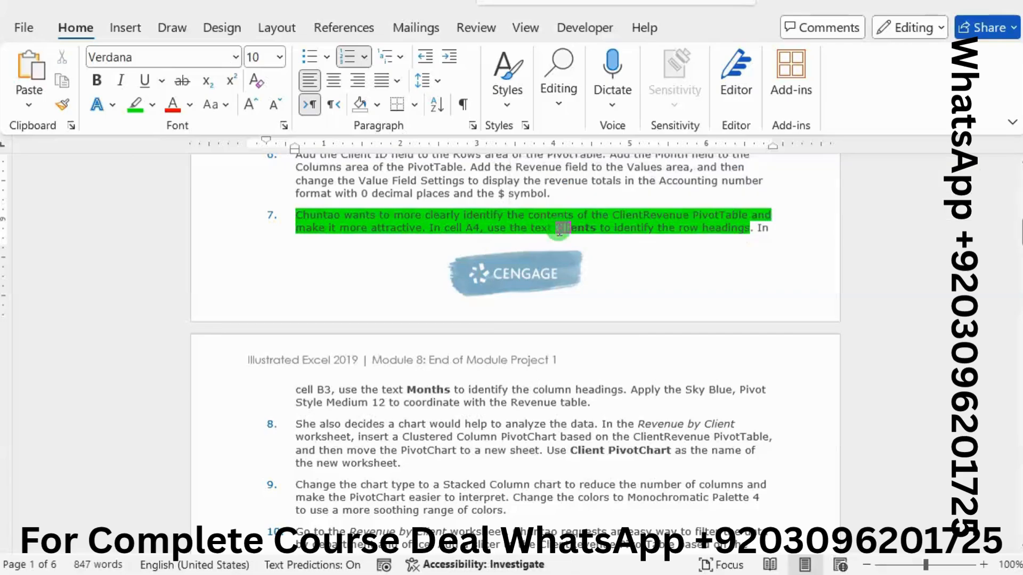
pyautogui.doubleClick(559, 231)
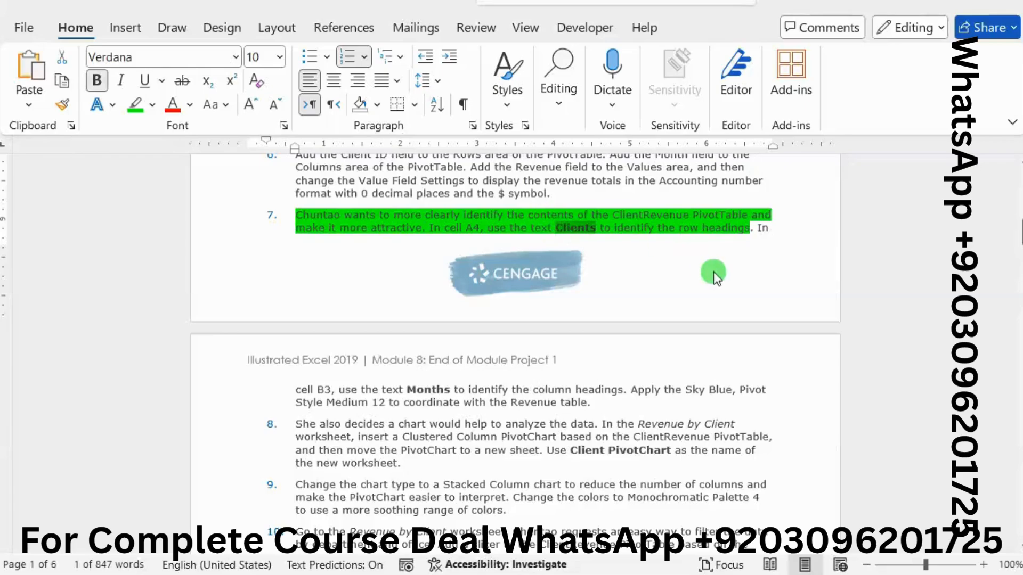
pyautogui.moveTo(1019, 302)
pyautogui.click(923, 382)
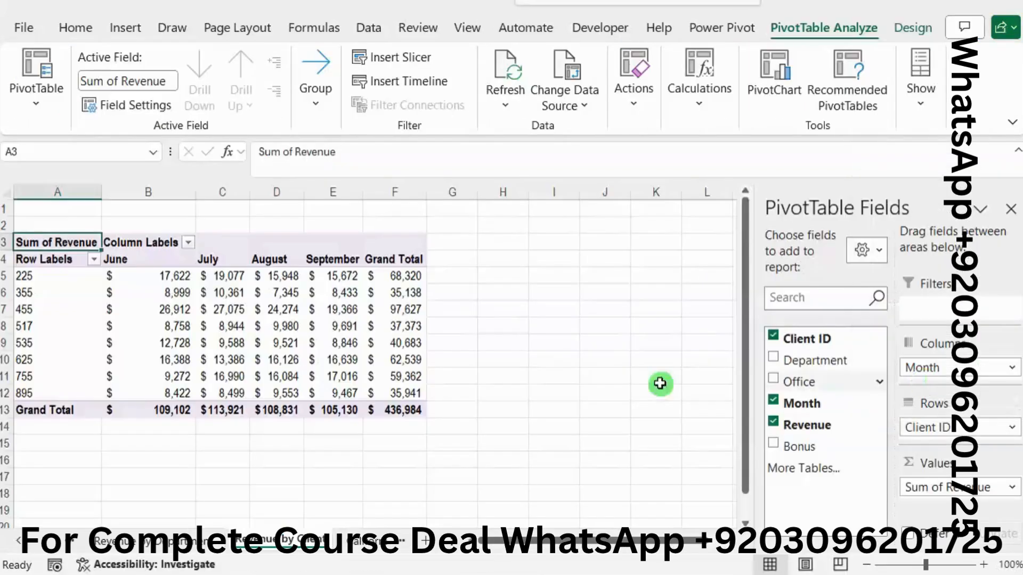
pyautogui.click(60, 264)
pyautogui.moveTo(331, 155); pyautogui.dragTo(115, 143)
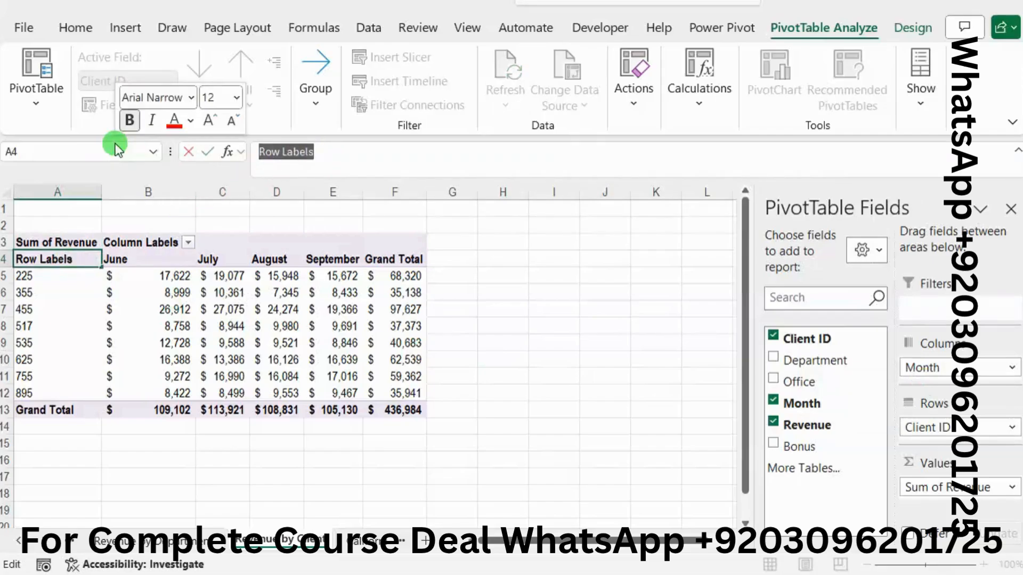
pyautogui.write('Clients')
pyautogui.press('Return')
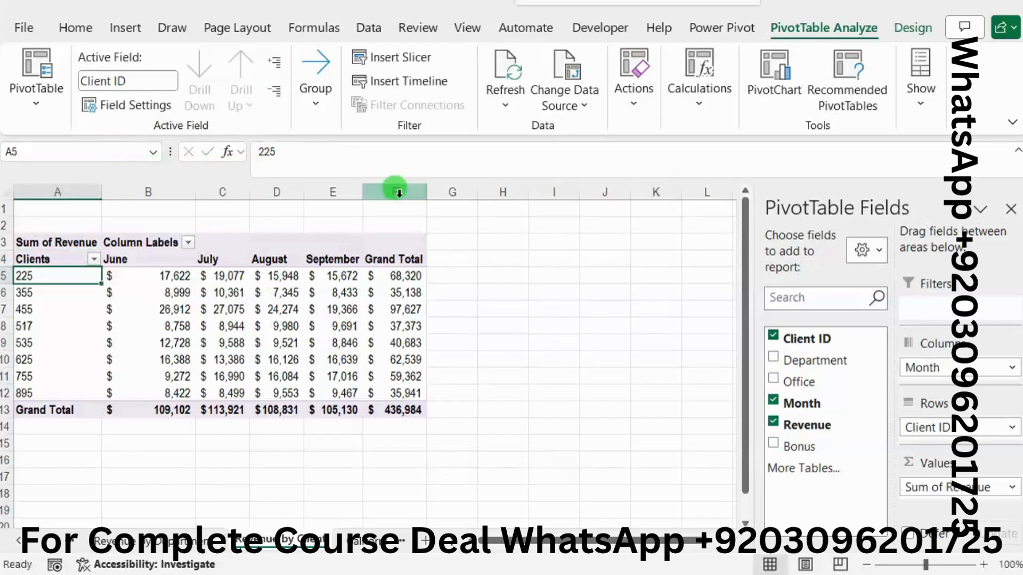
# Step: Copy the word "Months" from step 7 in Word and use it as the column heading in cell B3 of the Excel PivotTable
pyautogui.hotkey('alt', 'Tab')
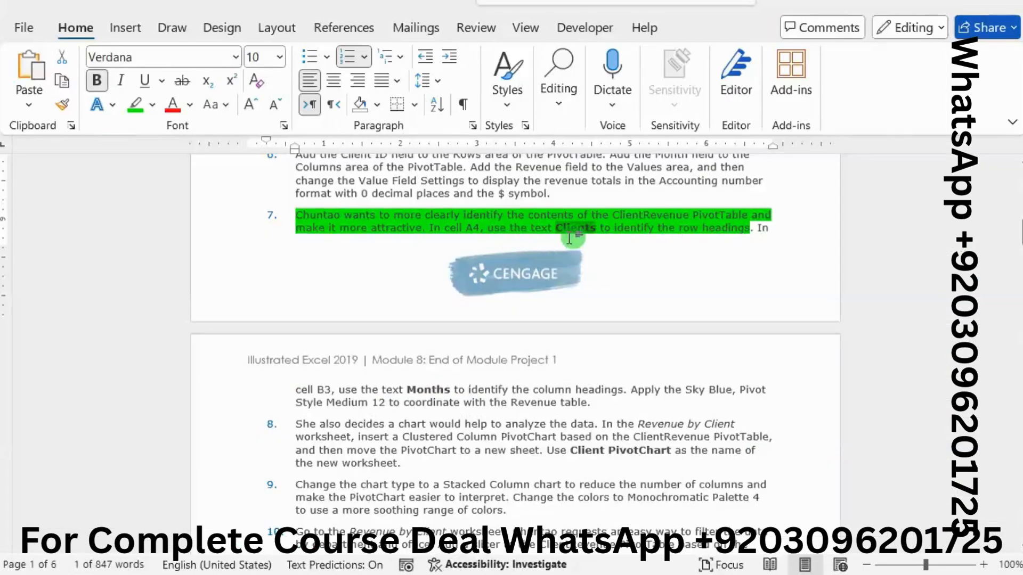
pyautogui.scroll(-3, 569, 237)
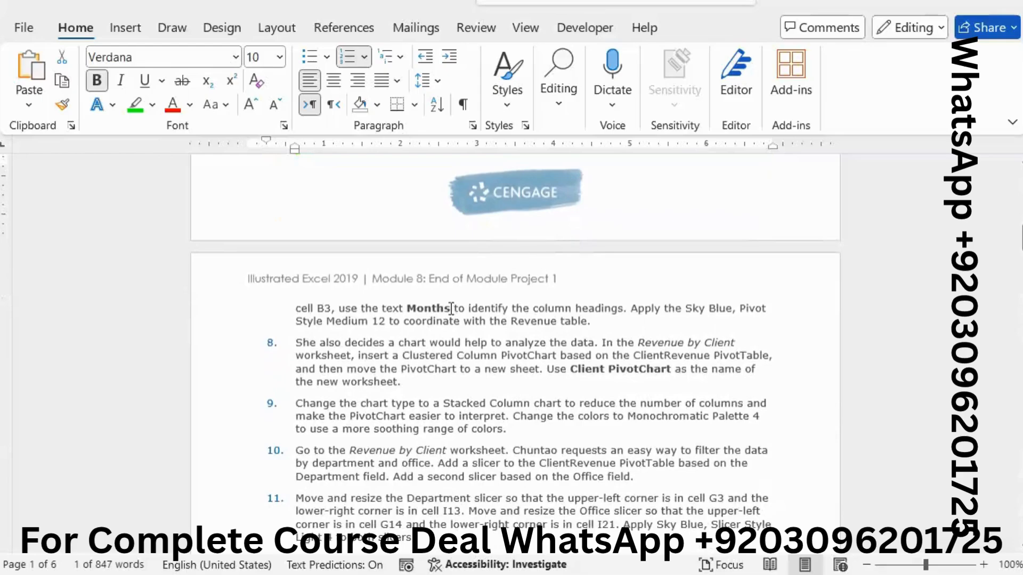
pyautogui.click(408, 308)
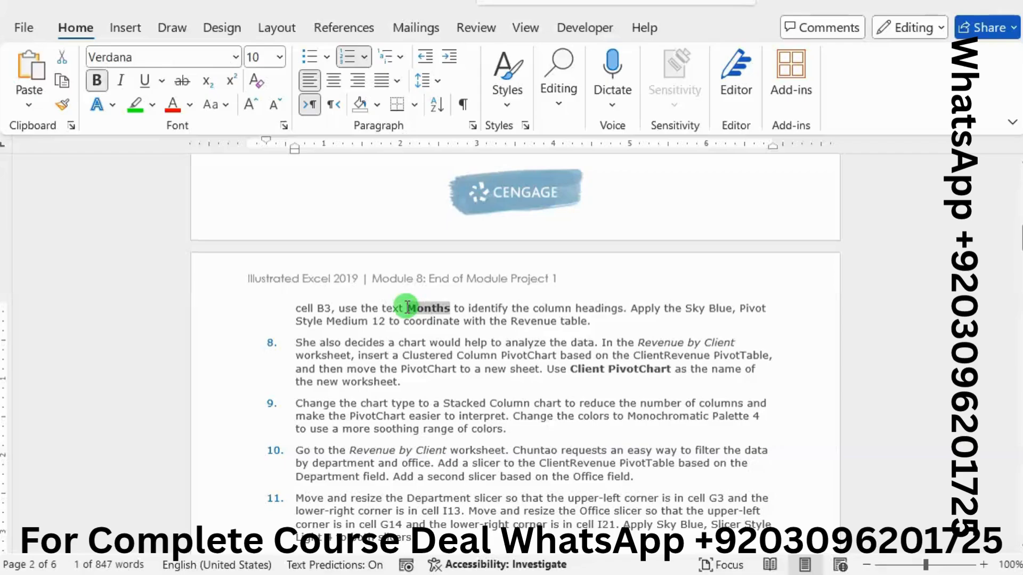
pyautogui.moveTo(954, 276)
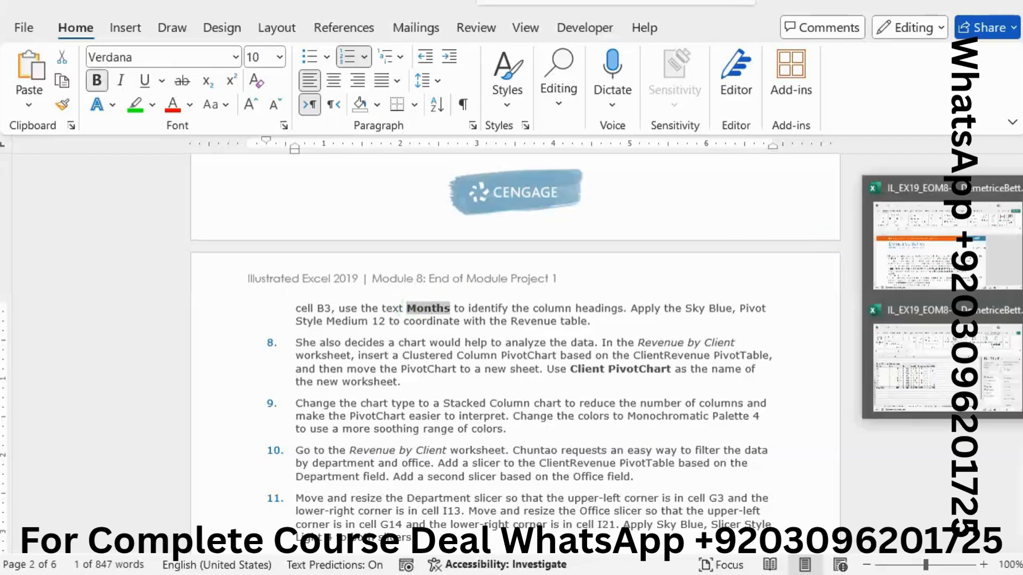
pyautogui.click(989, 338)
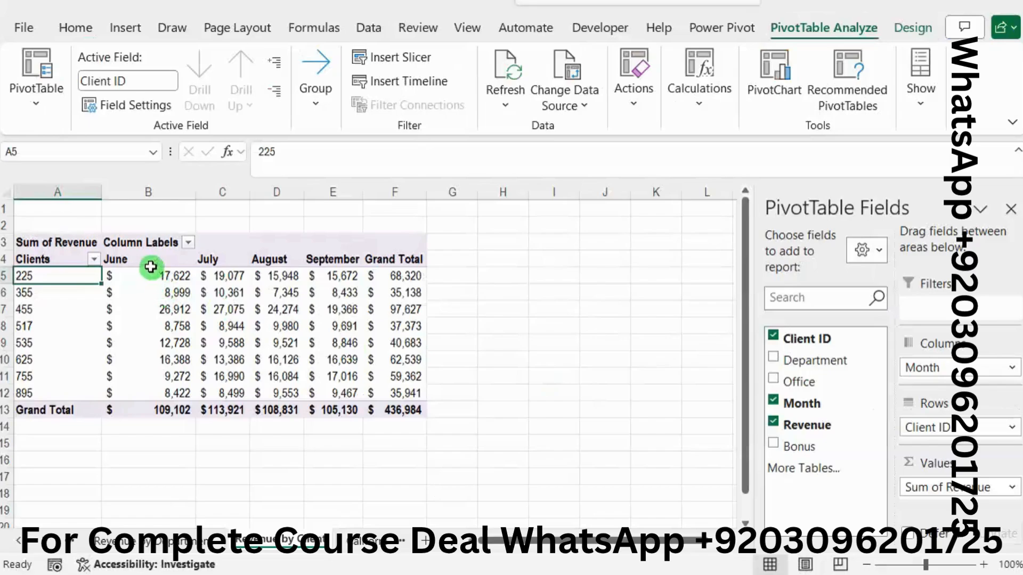
pyautogui.click(142, 243)
pyautogui.moveTo(372, 153); pyautogui.dragTo(167, 151)
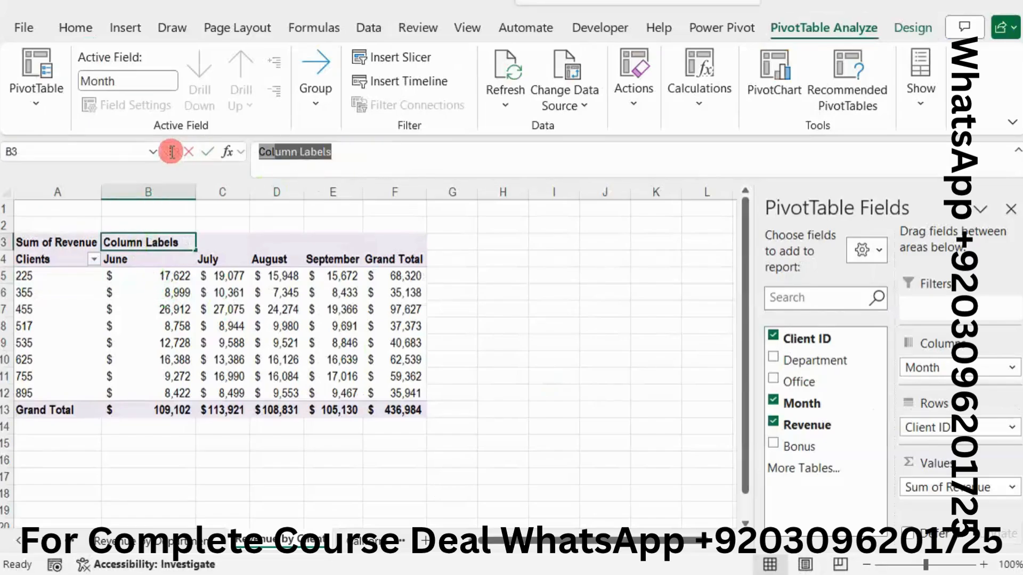
pyautogui.write('Months')
pyautogui.press('Return')
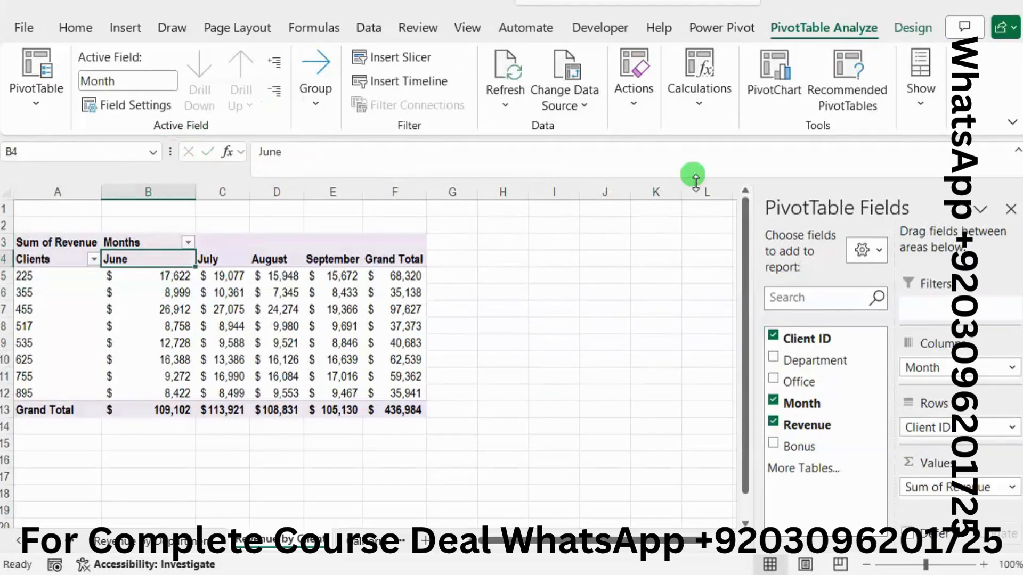
# Step: Check the style named in Word's step 7, and apply Sky Blue, Pivot Style Medium 12 to the Excel PivotTable on Revenue by Client
pyautogui.click(1020, 275)
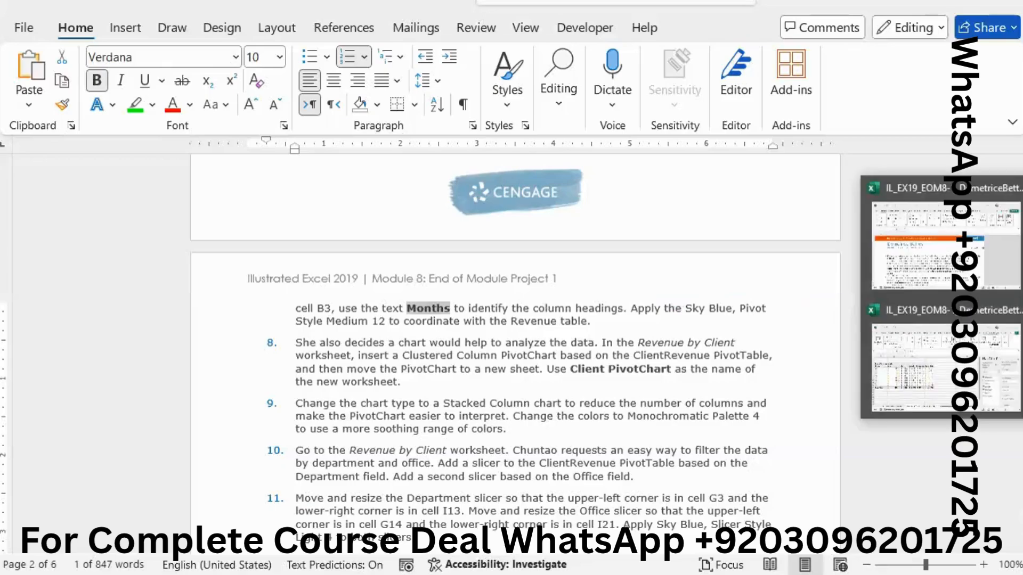
pyautogui.click(932, 362)
pyautogui.click(367, 313)
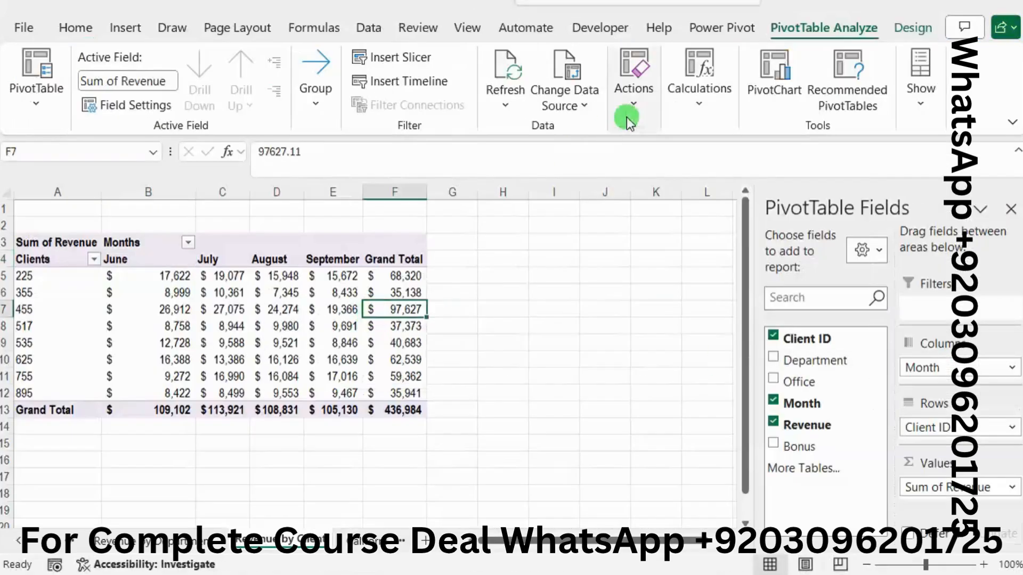
pyautogui.click(905, 24)
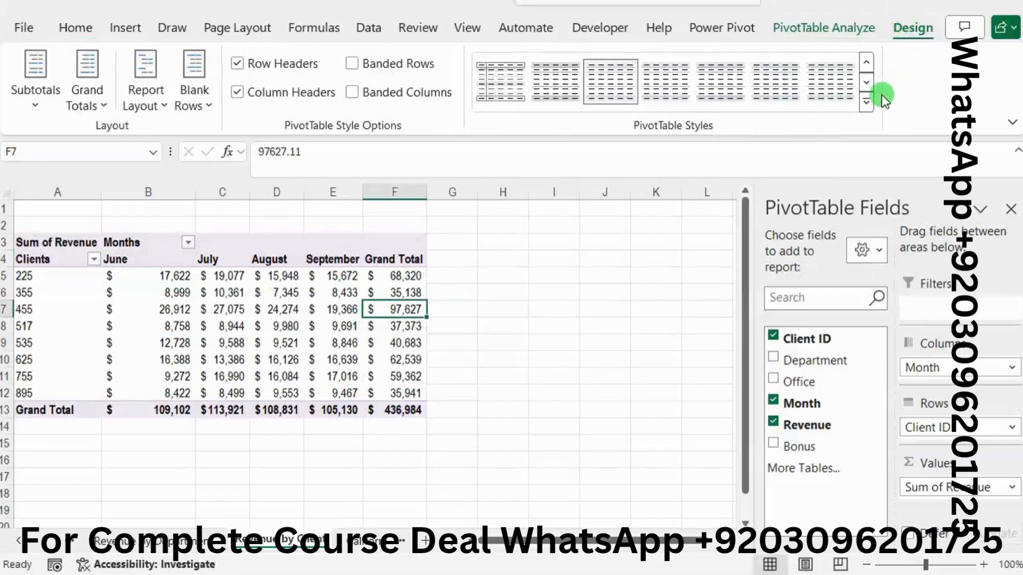
pyautogui.click(869, 101)
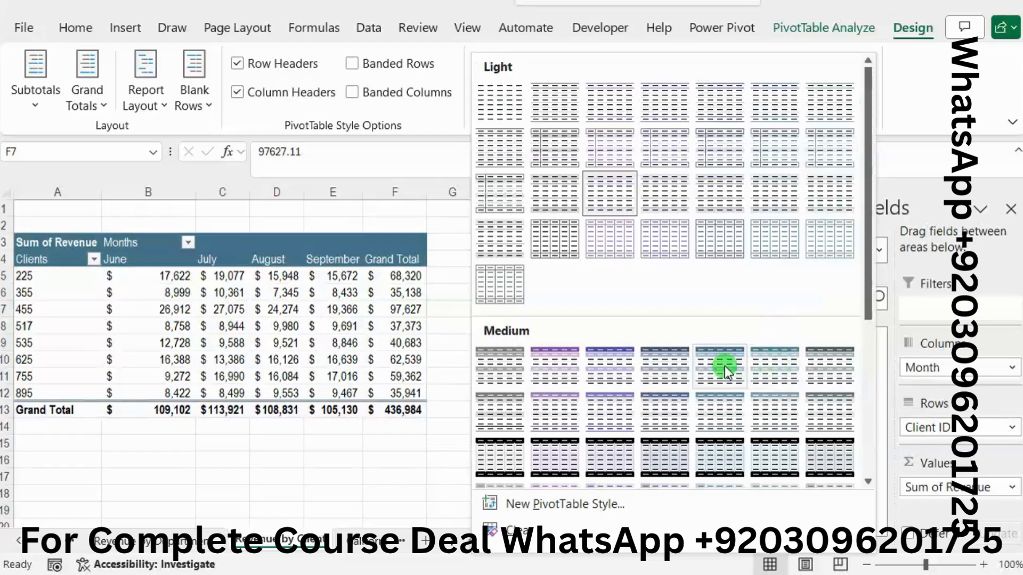
pyautogui.click(715, 411)
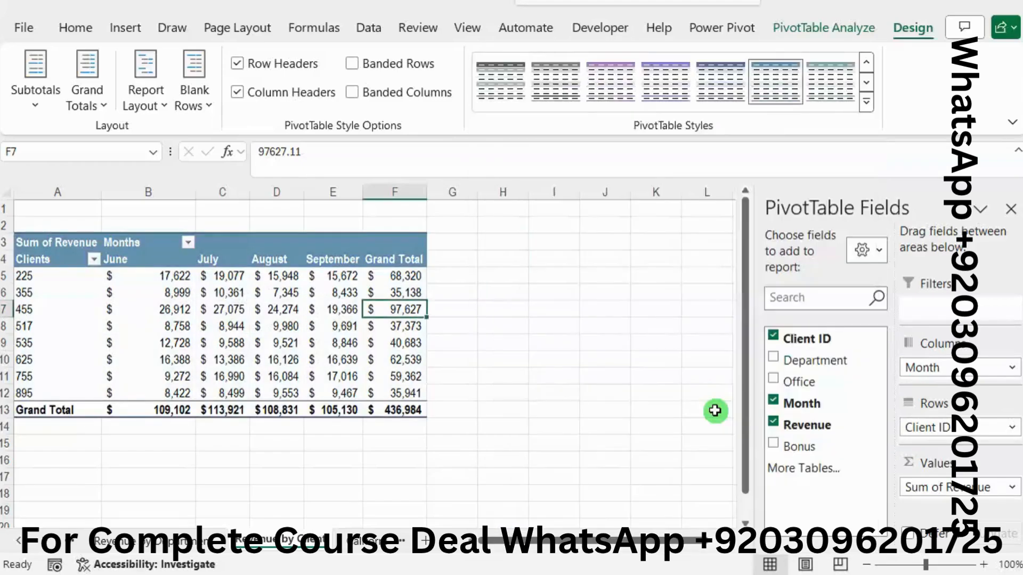
# Step: Switch to the Word instructions and highlight all of project step 8 in bright green
pyautogui.hotkey('alt', 'Tab')
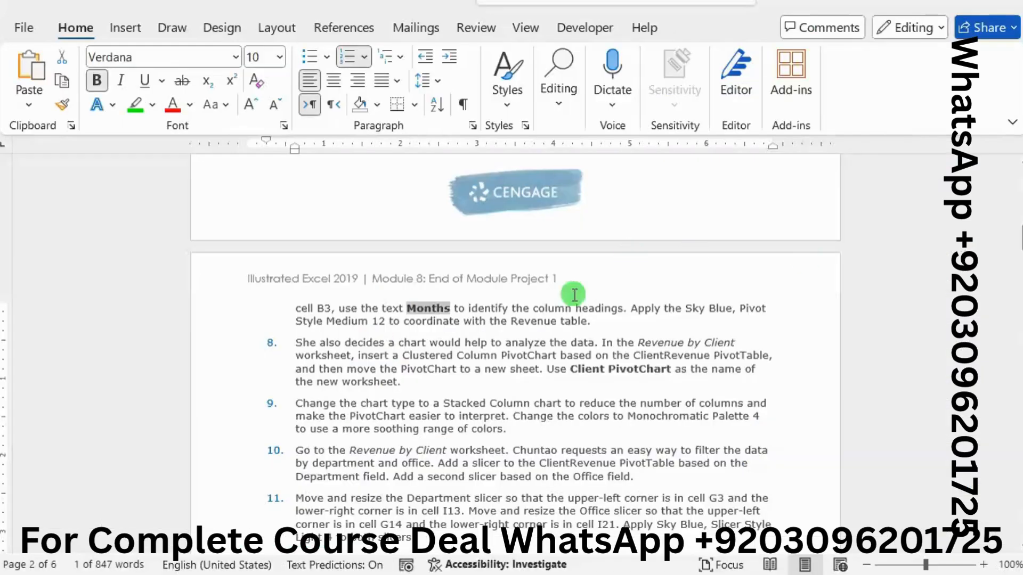
pyautogui.moveTo(314, 343); pyautogui.dragTo(424, 388)
pyautogui.click(499, 354)
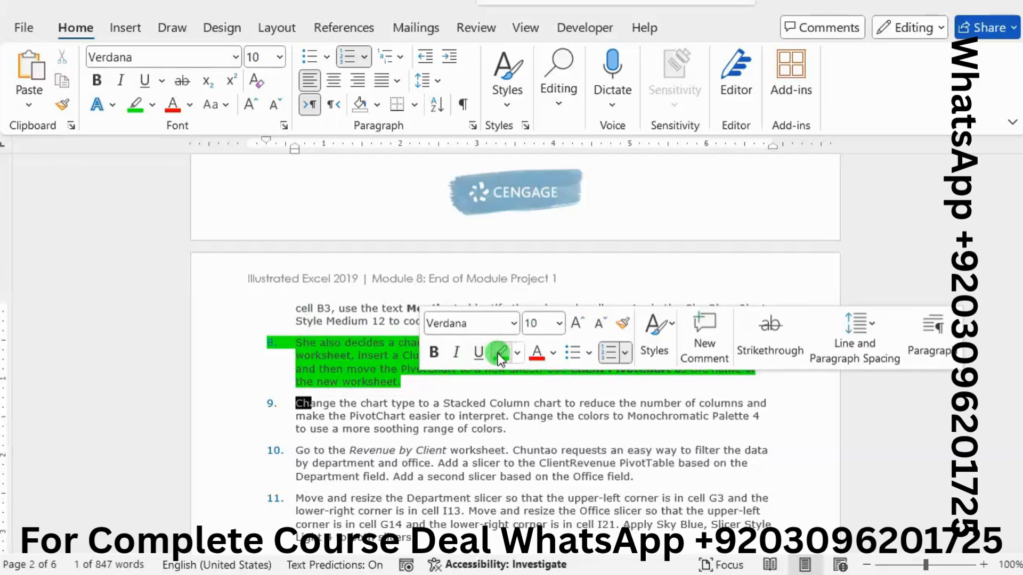
pyautogui.click(471, 400)
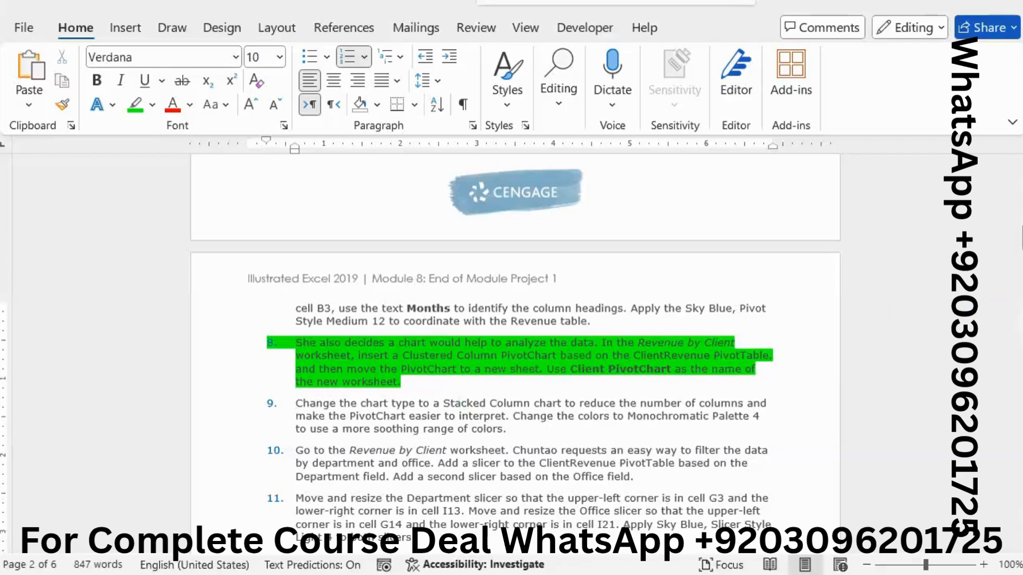
# Step: Return to the Revenue by Client worksheet in Excel and insert a Clustered Column PivotChart based on its PivotTable
pyautogui.click(915, 371)
pyautogui.moveTo(1022, 298)
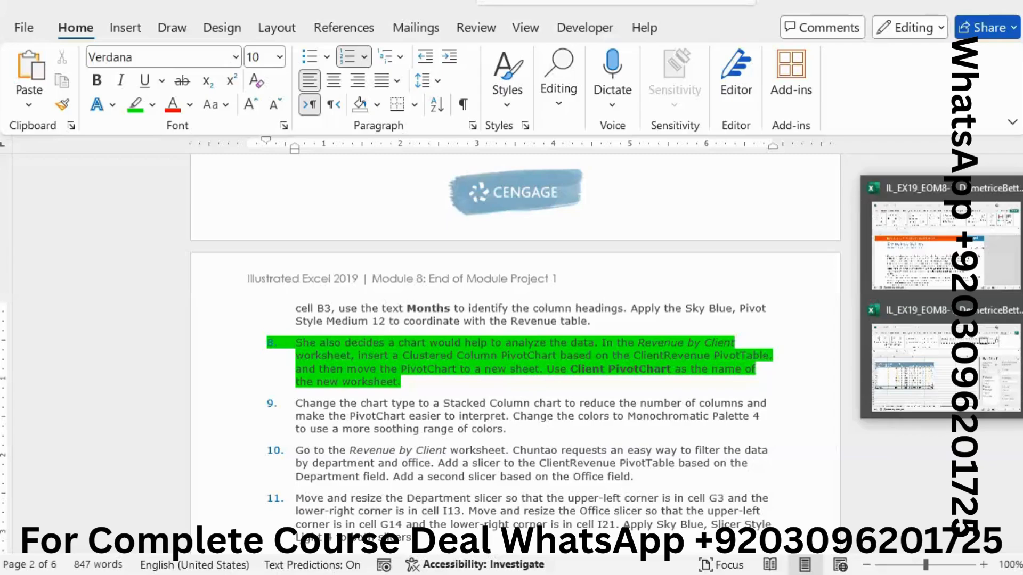
pyautogui.click(998, 321)
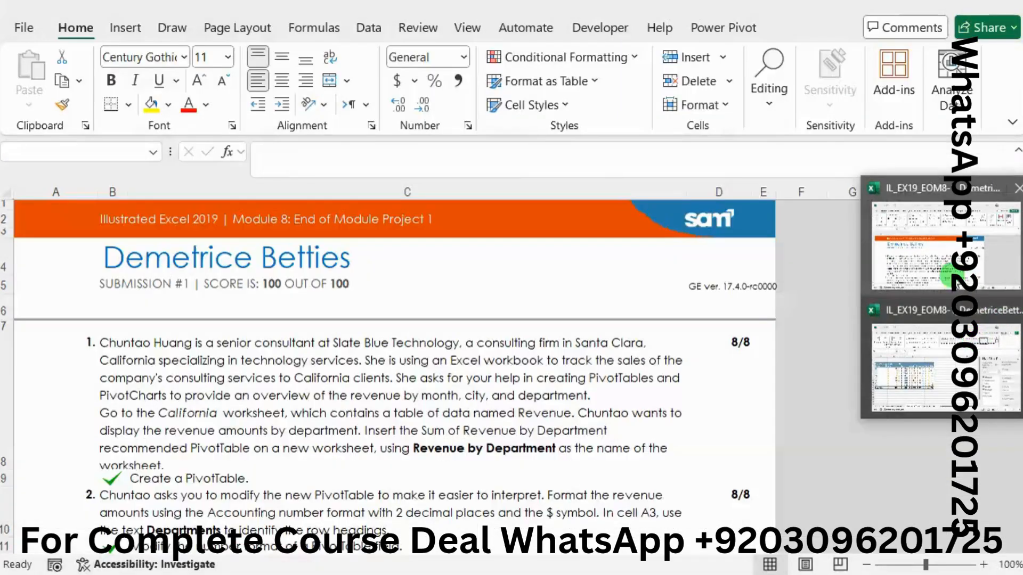
pyautogui.moveTo(1022, 273)
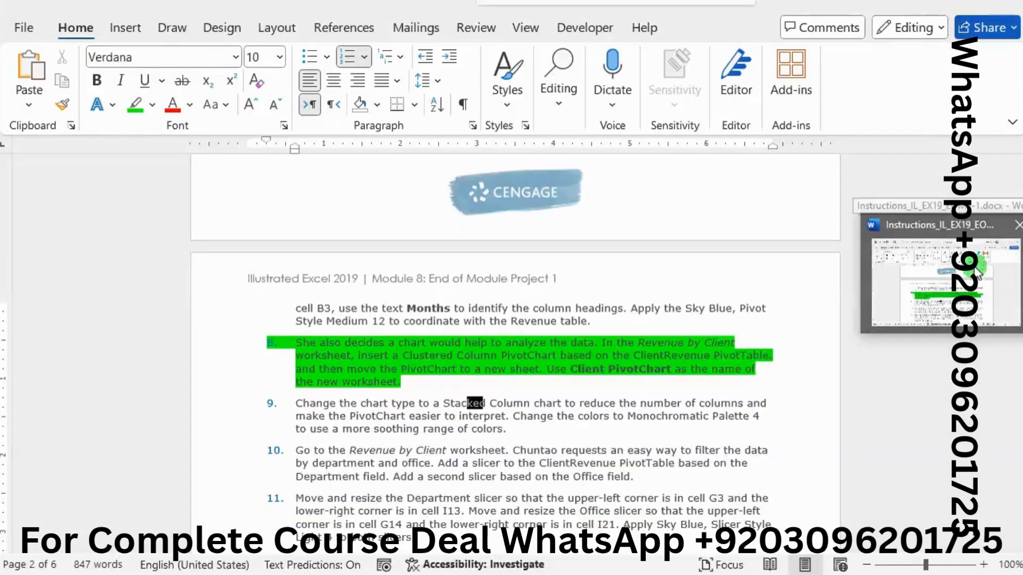
pyautogui.click(952, 369)
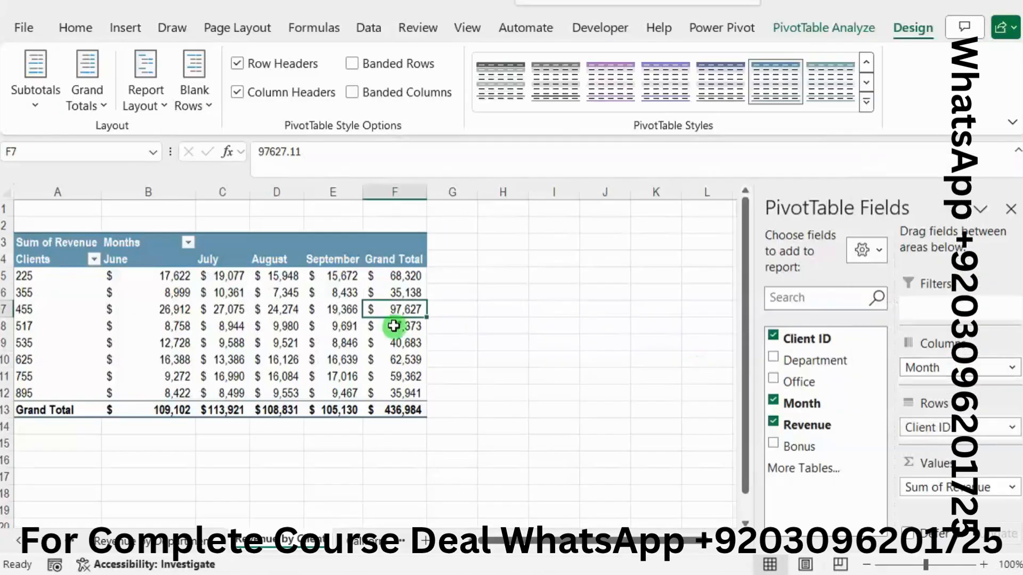
pyautogui.click(392, 326)
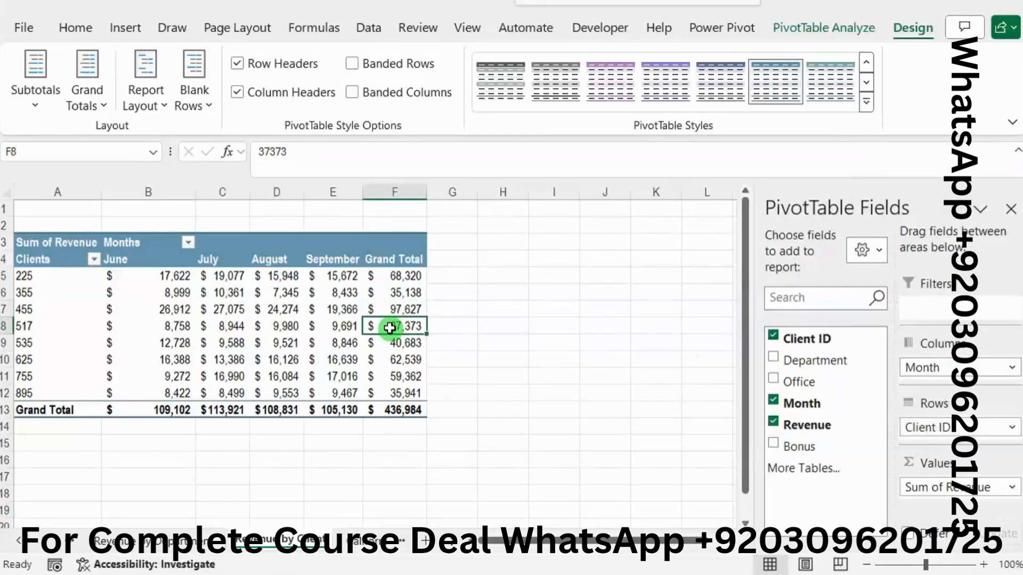
pyautogui.click(798, 31)
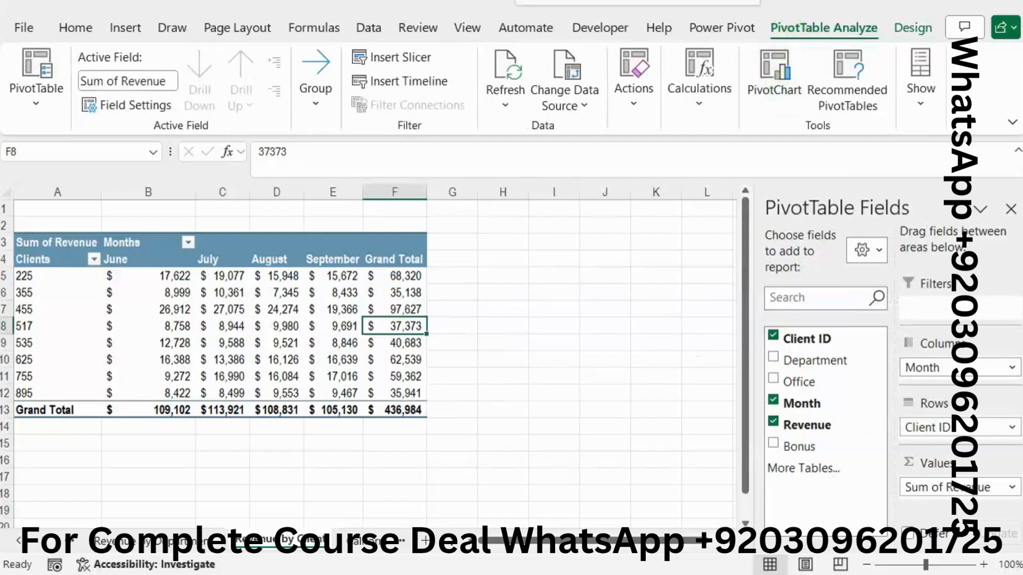
pyautogui.click(981, 270)
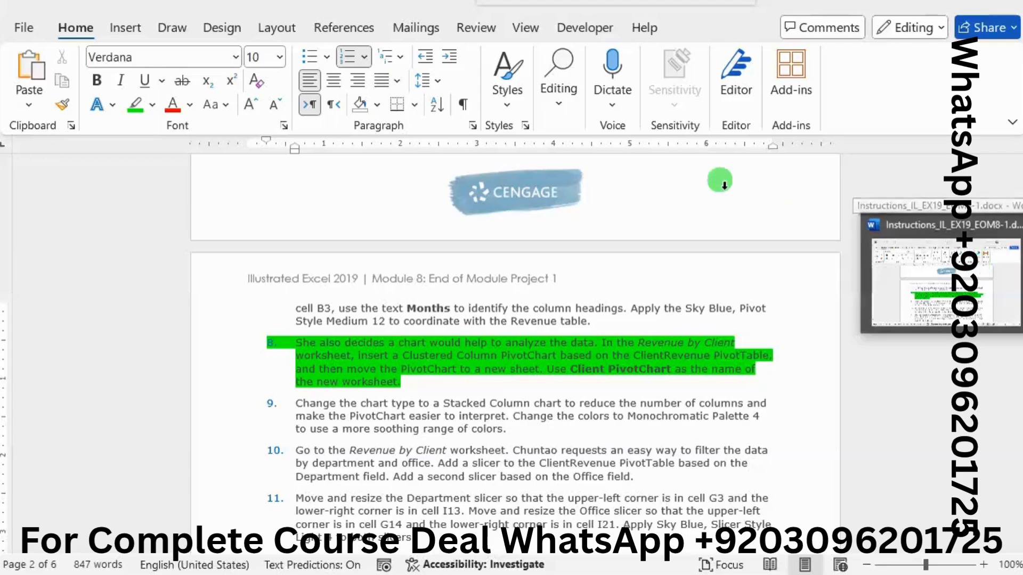
pyautogui.click(761, 113)
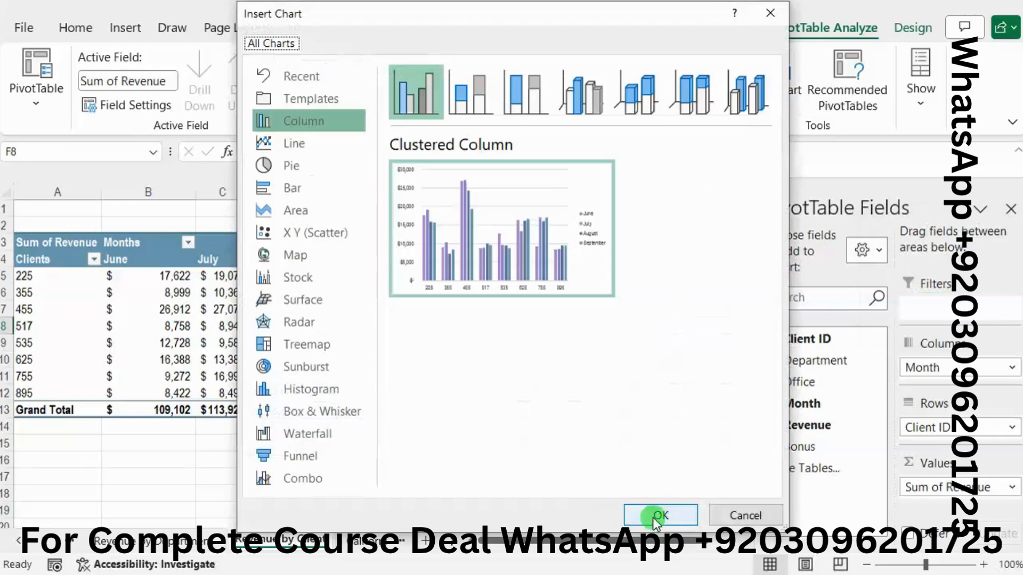
pyautogui.click(658, 516)
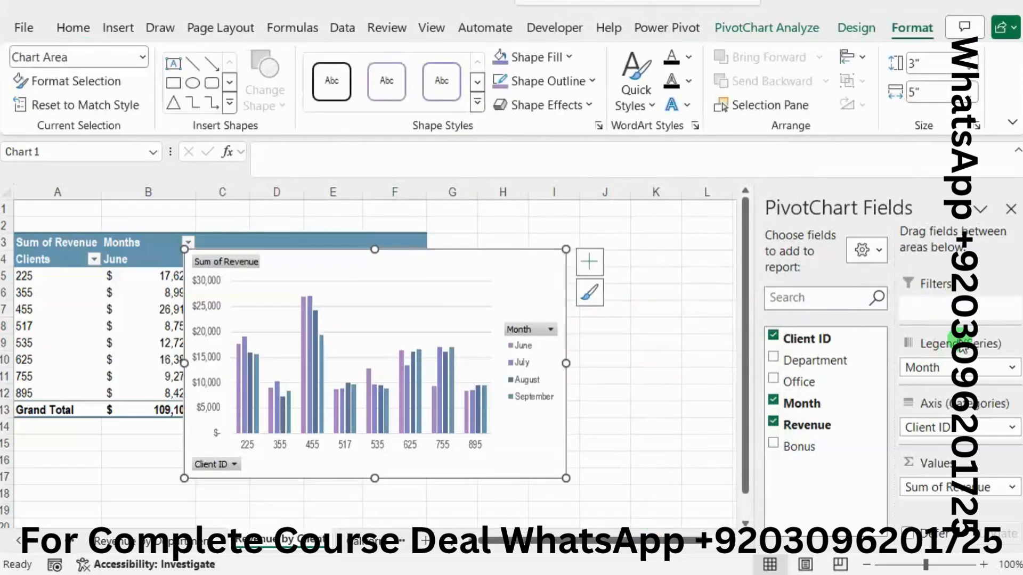
# Step: Move the PivotChart from the Revenue by Client worksheet to a new chart sheet
pyautogui.click(991, 285)
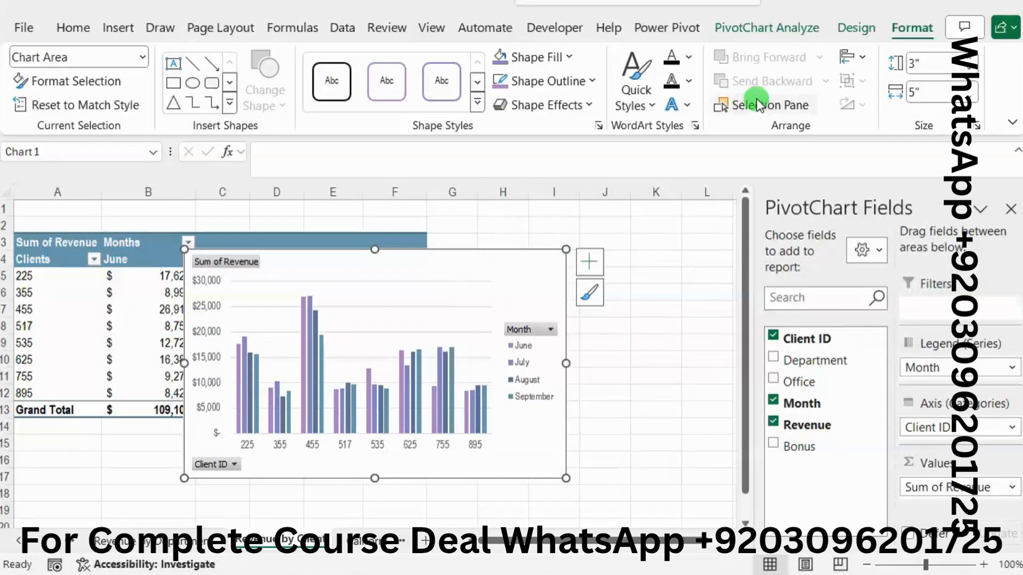
pyautogui.click(852, 20)
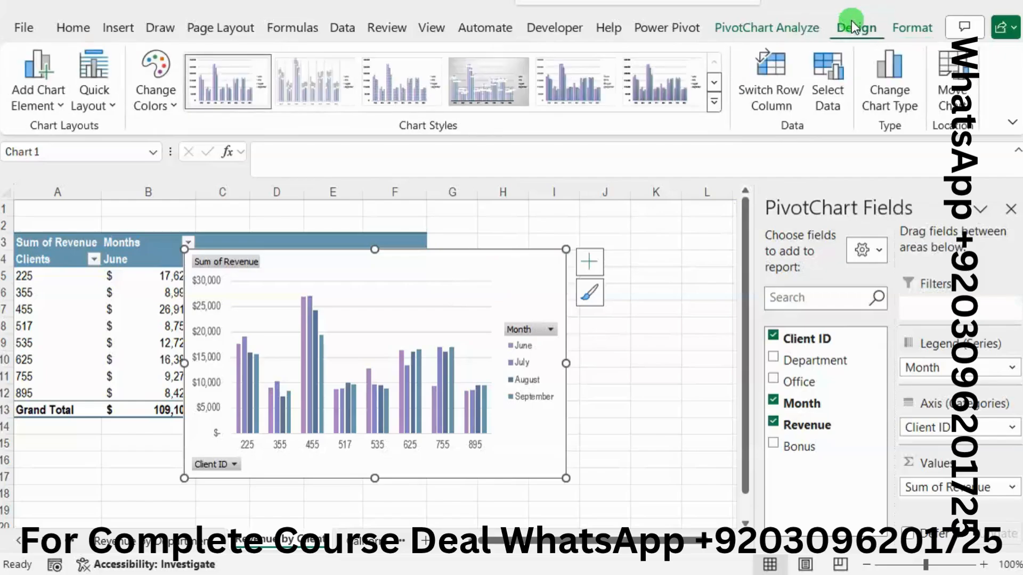
pyautogui.click(952, 91)
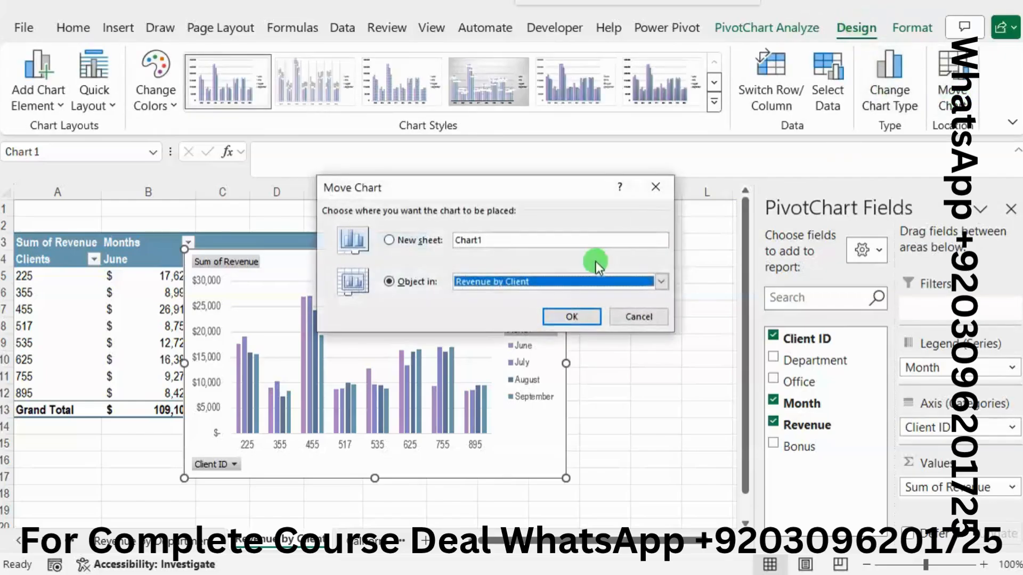
pyautogui.click(424, 238)
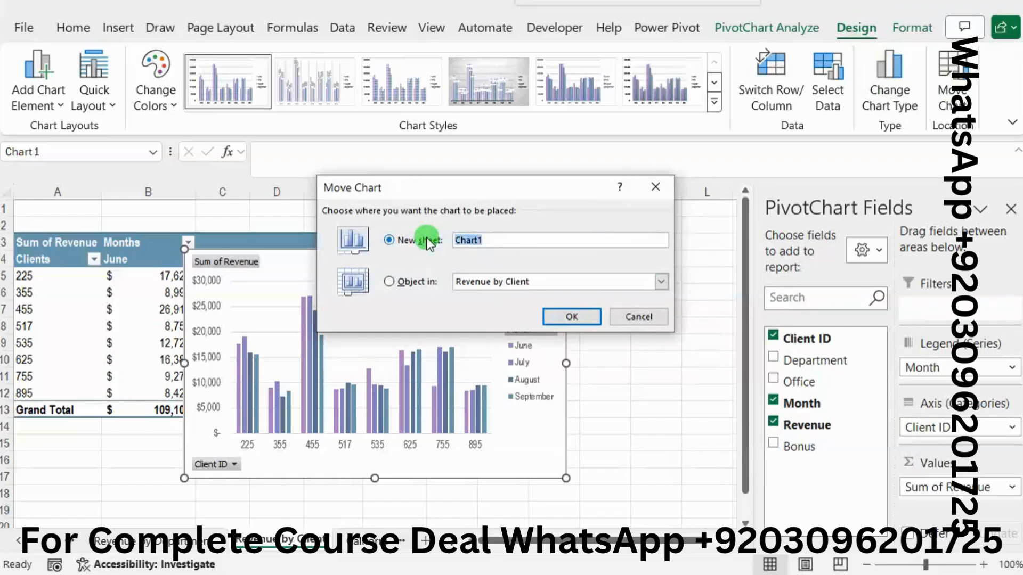
pyautogui.click(564, 311)
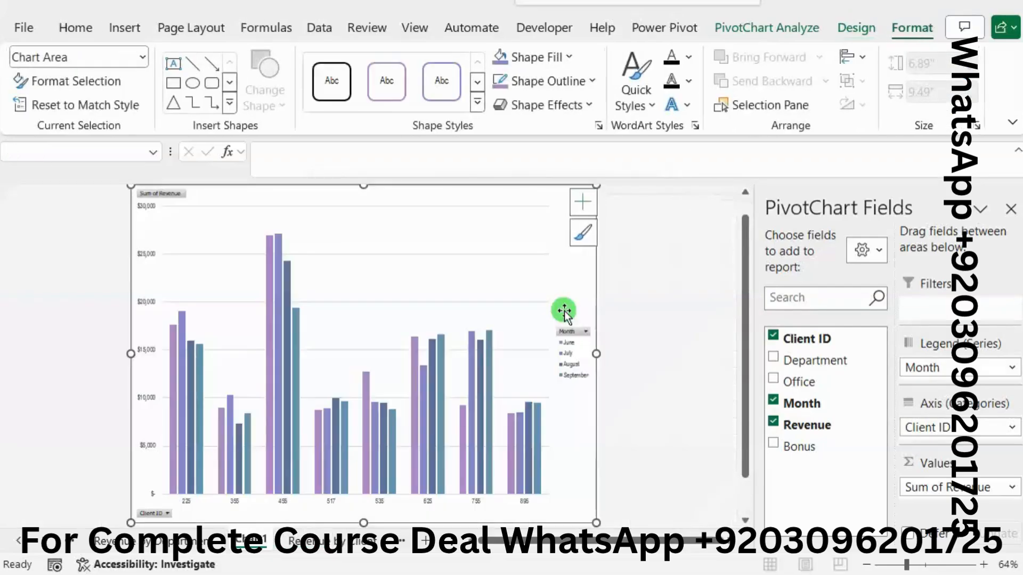
# Step: Copy the name "Client PivotChart" from step 8 in Word and rename the new Excel chart sheet with it
pyautogui.hotkey('alt', 'Tab')
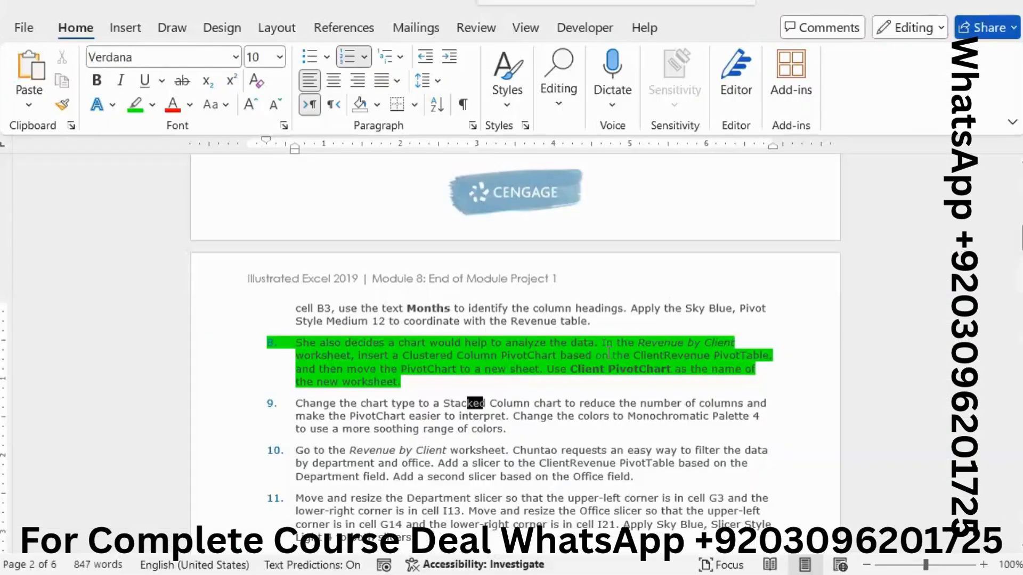
pyautogui.doubleClick(573, 377)
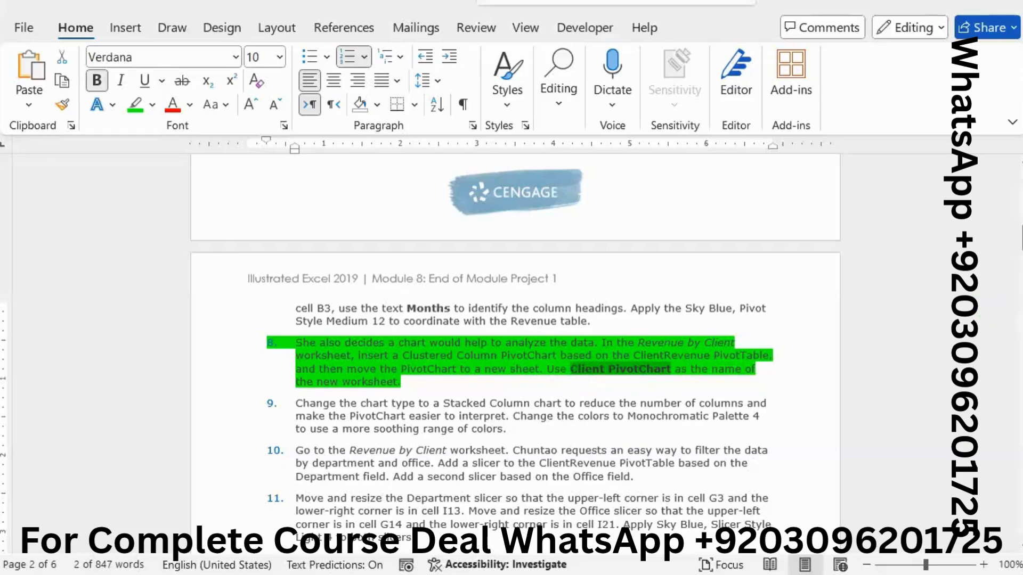
pyautogui.hotkey('alt', 'Tab')
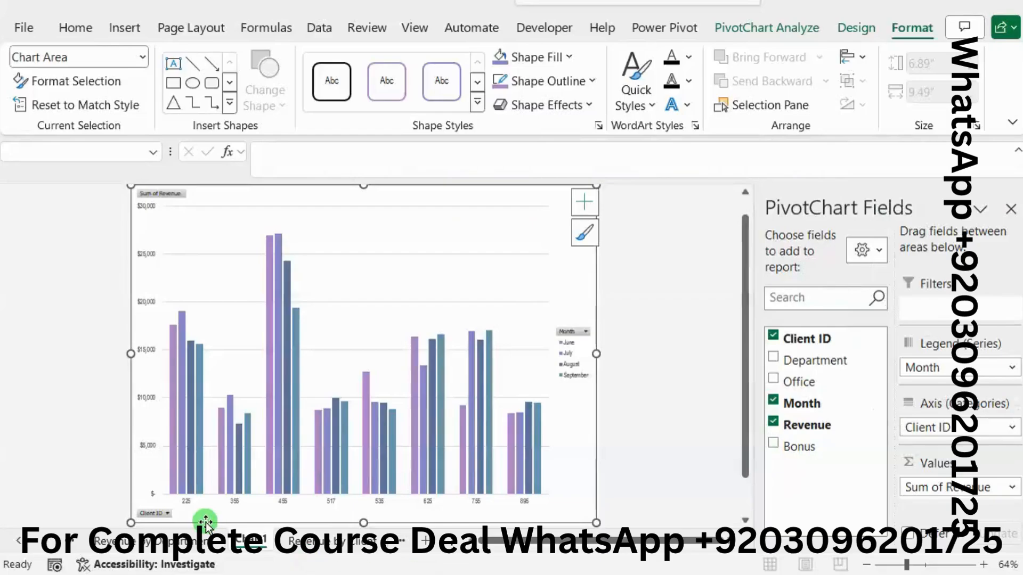
pyautogui.click(251, 539)
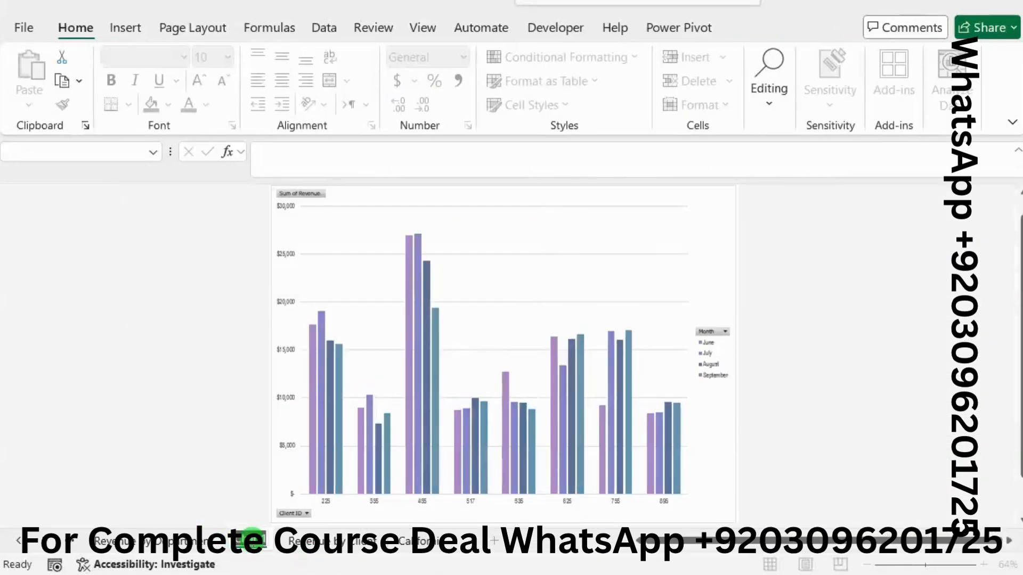
pyautogui.write('Client PivotChart')
pyautogui.press('Return')
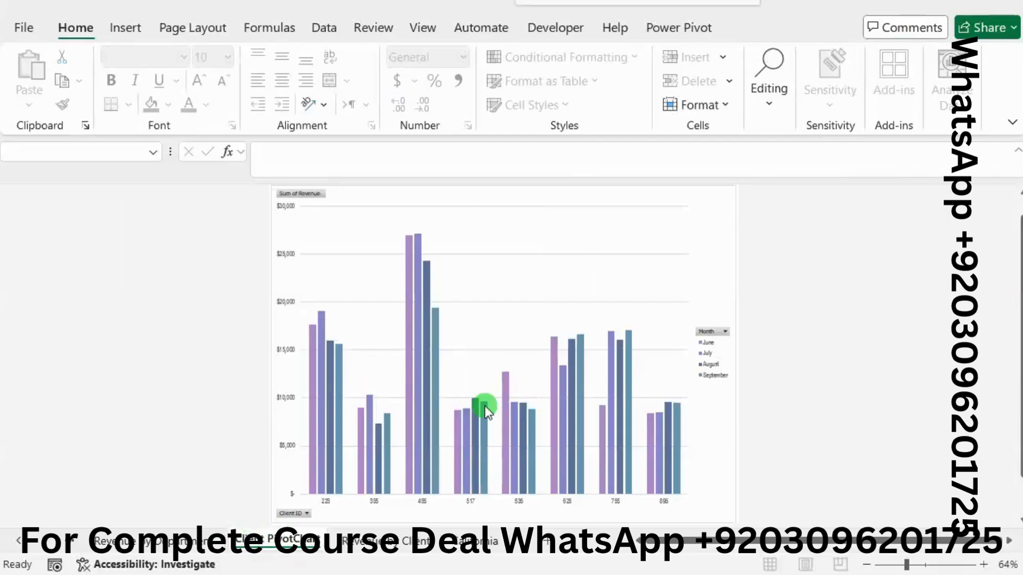
# Step: Switch to the Word instructions and remove the green highlight from project step 8
pyautogui.hotkey('alt', 'Tab')
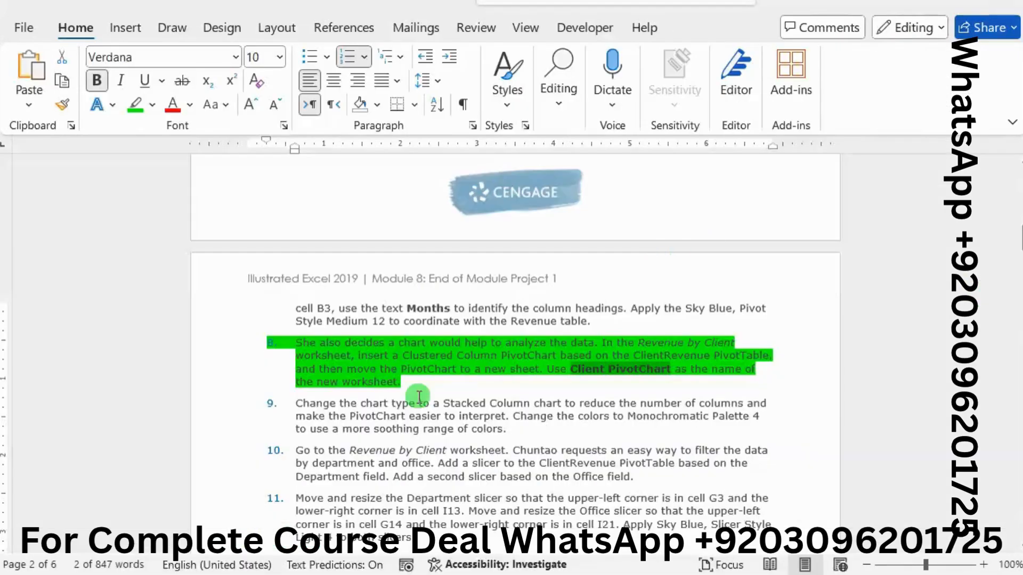
pyautogui.click(337, 381)
pyautogui.tripleClick(336, 381)
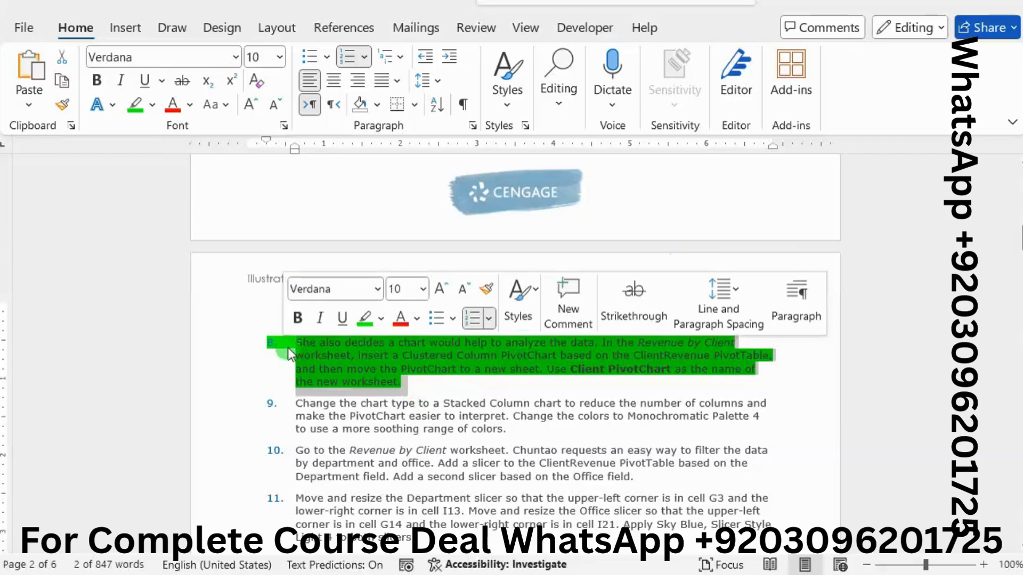
pyautogui.click(370, 319)
# Step: Highlight all of project step 9 in the Word instructions in bright green
pyautogui.scroll(-3, 418, 392)
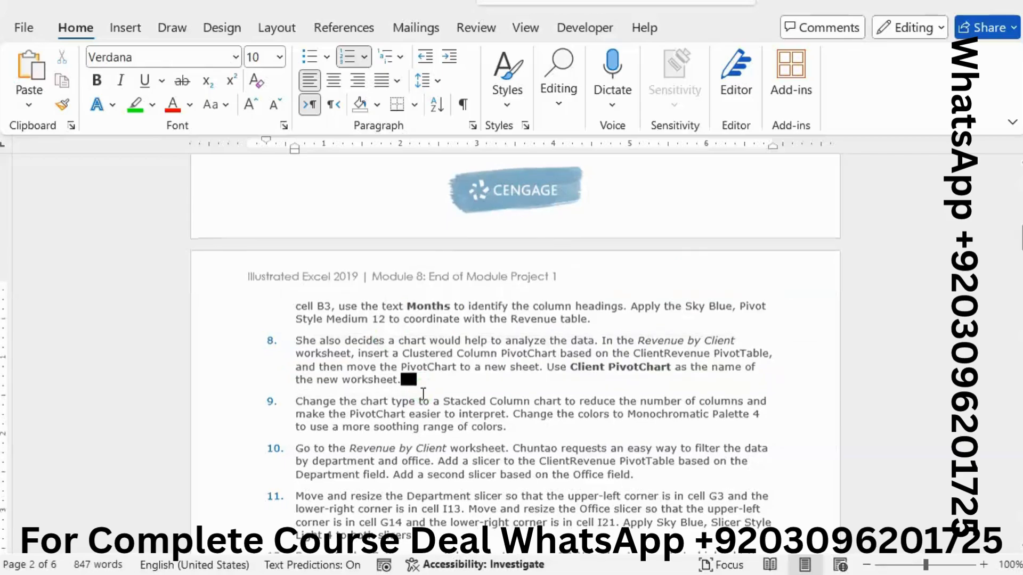
pyautogui.moveTo(351, 318); pyautogui.dragTo(514, 332)
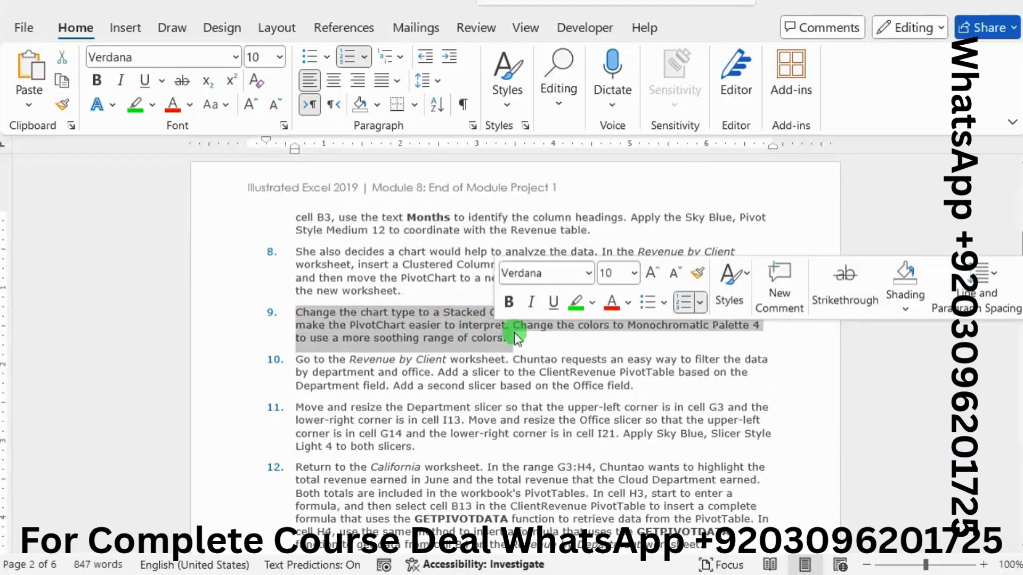
pyautogui.click(581, 303)
pyautogui.click(560, 327)
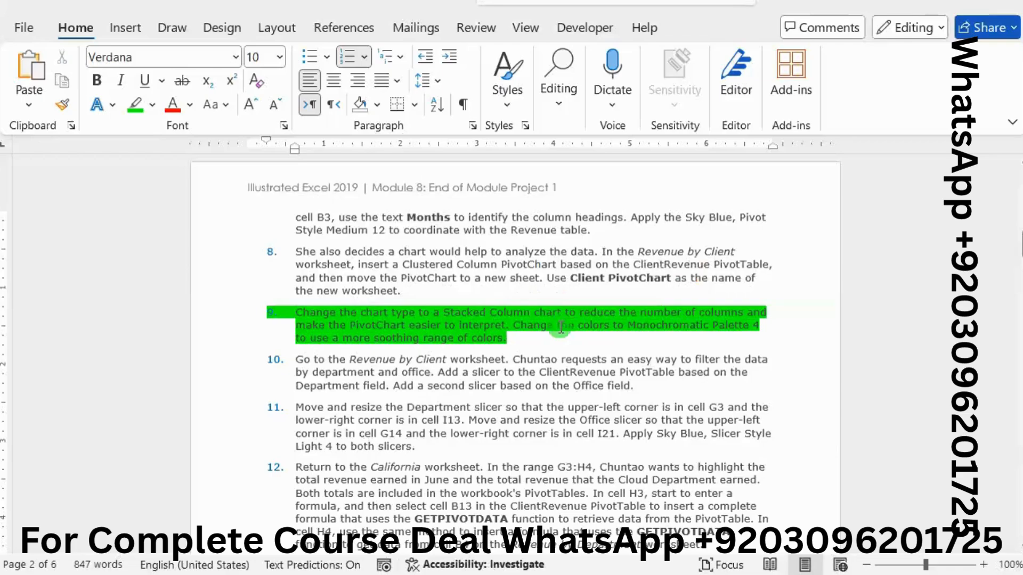
pyautogui.moveTo(561, 327); pyautogui.dragTo(853, 319)
# Step: Switch to the Excel project workbook and change the PivotChart on the Client PivotChart sheet to a Stacked Column chart
pyautogui.moveTo(1022, 297)
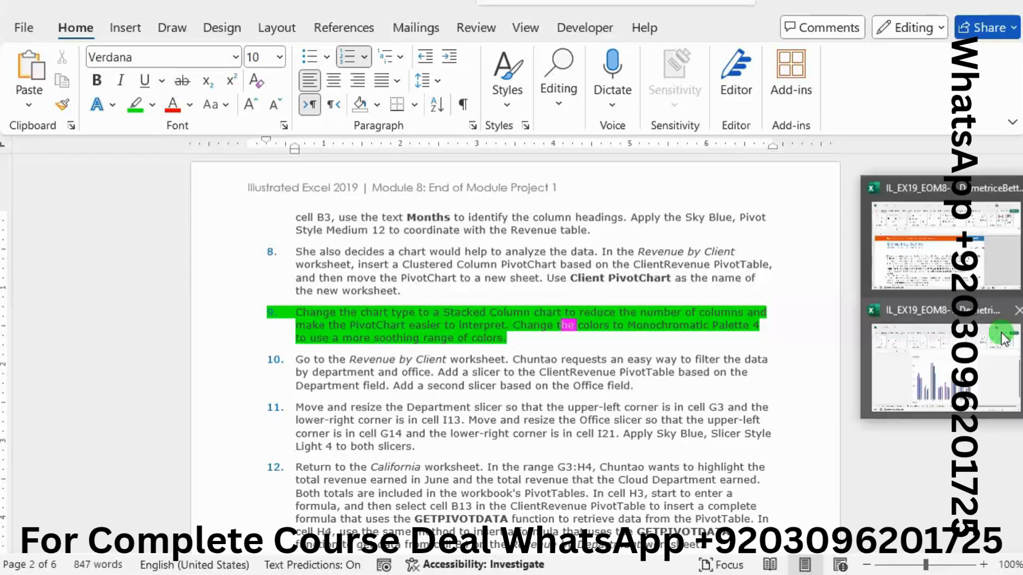
pyautogui.click(884, 346)
pyautogui.click(661, 200)
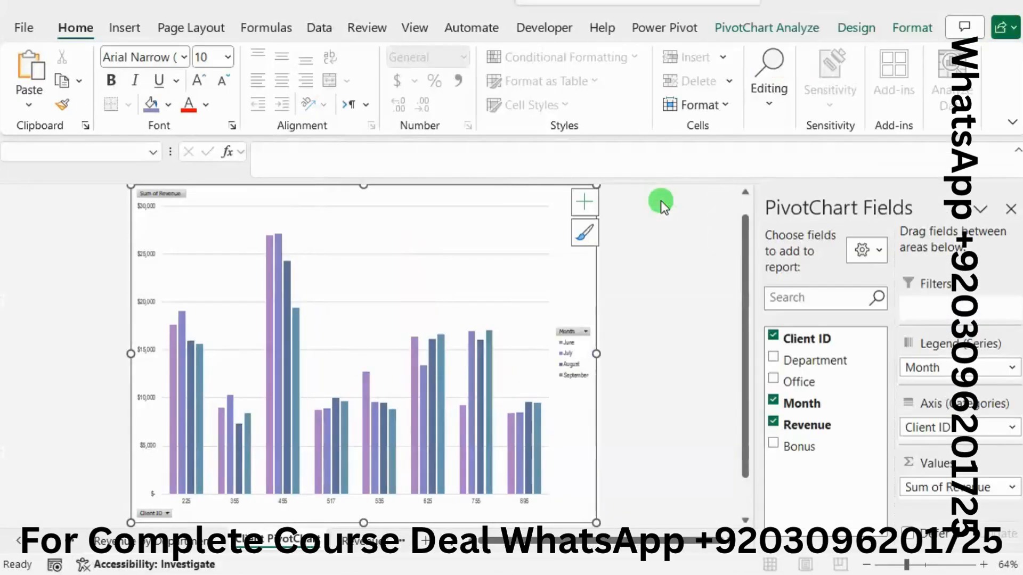
pyautogui.click(852, 37)
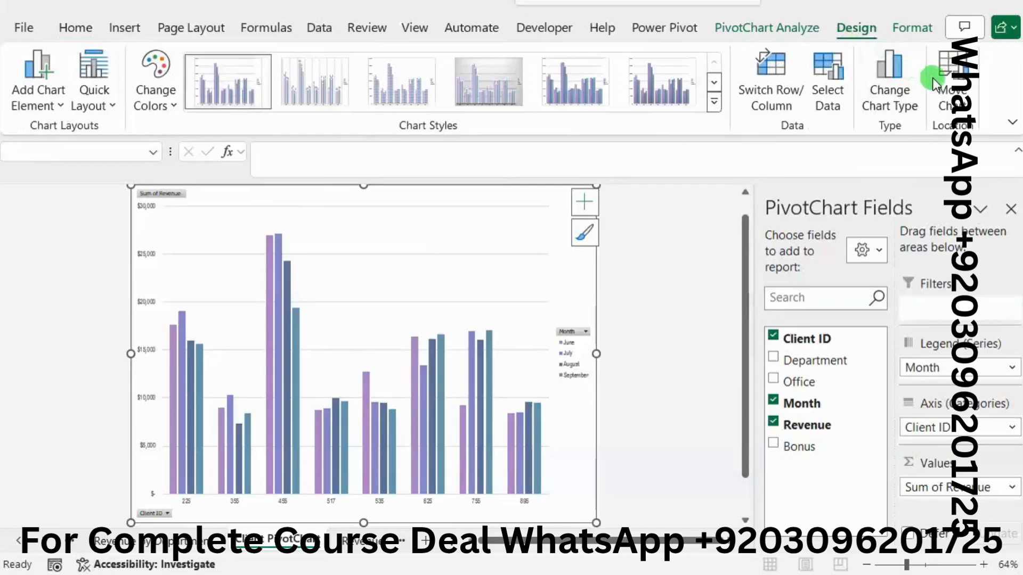
pyautogui.click(882, 104)
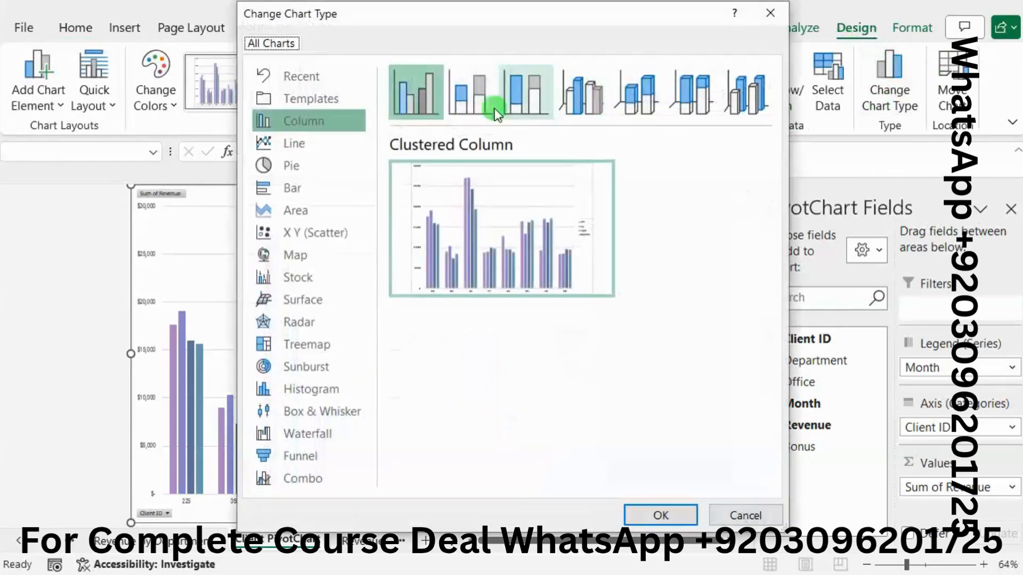
pyautogui.click(461, 95)
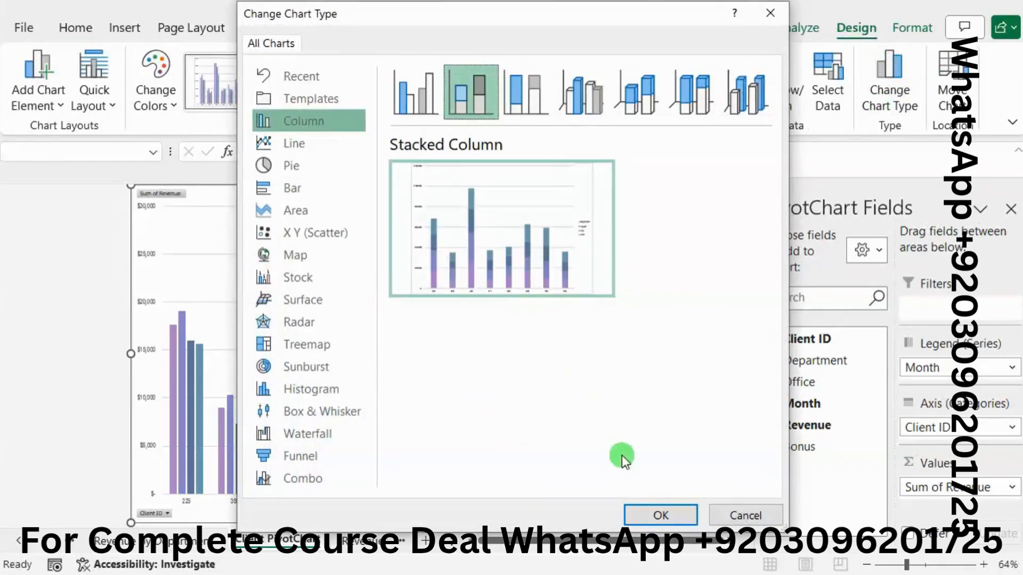
pyautogui.click(660, 515)
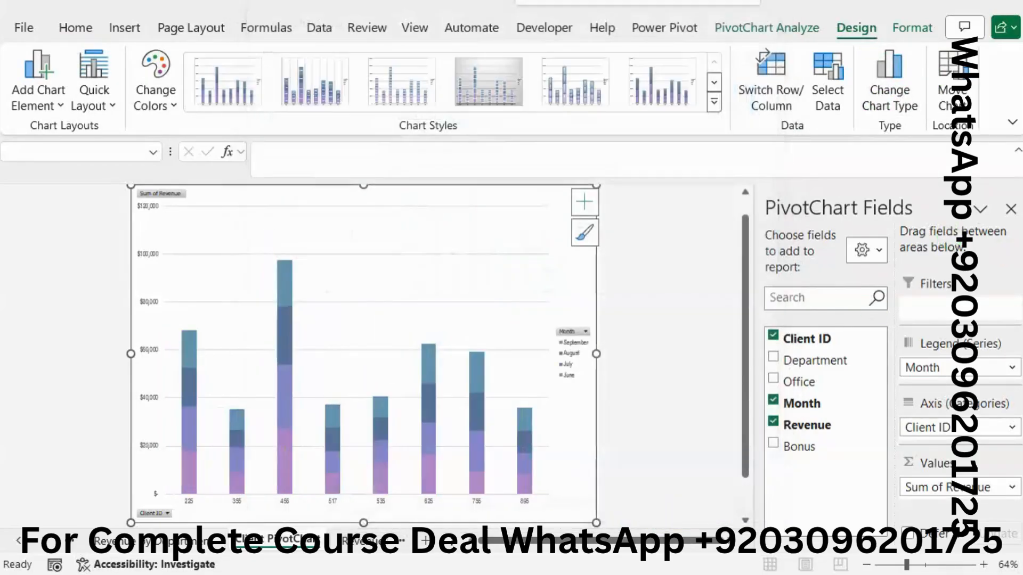
# Step: Recheck project step 9 in Word, and recolor the Excel PivotChart with Monochromatic Palette 4
pyautogui.hotkey('alt', 'Tab')
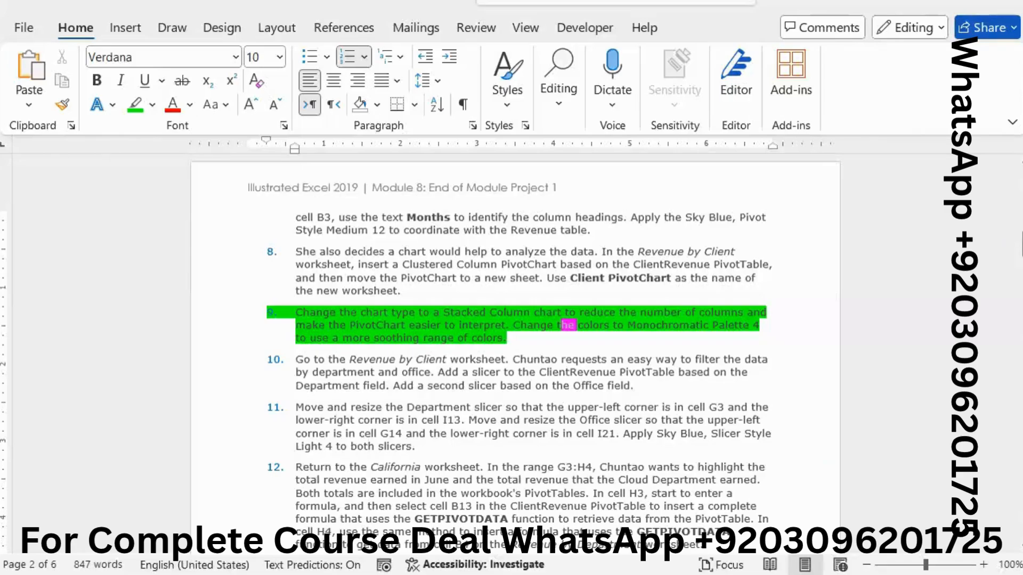
pyautogui.click(954, 354)
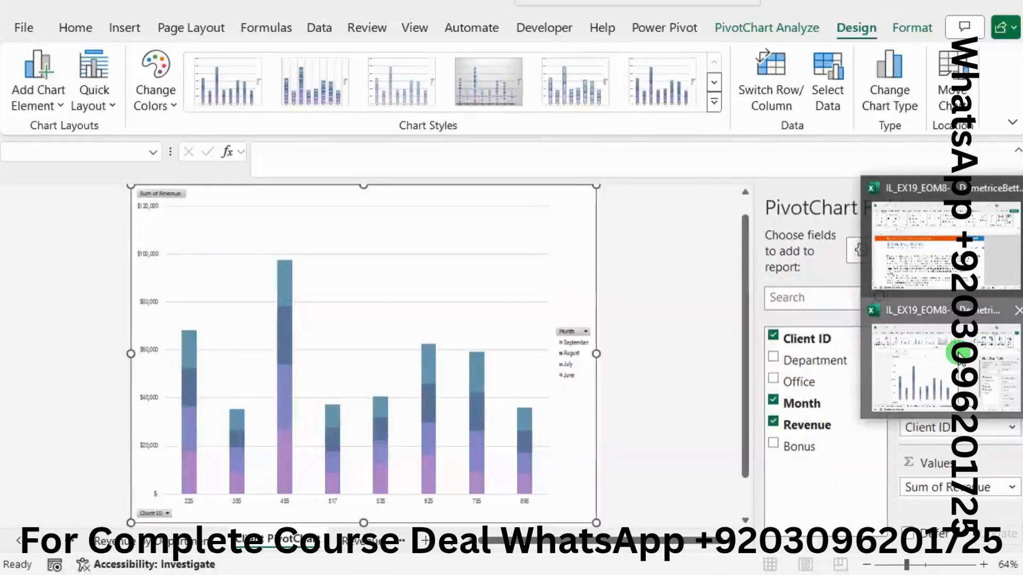
pyautogui.click(154, 104)
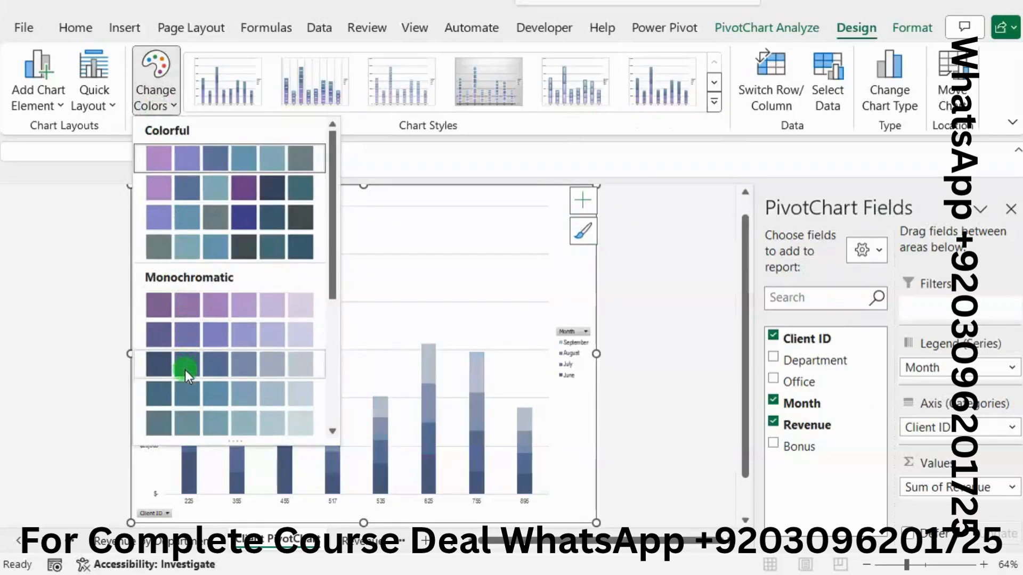
pyautogui.click(191, 391)
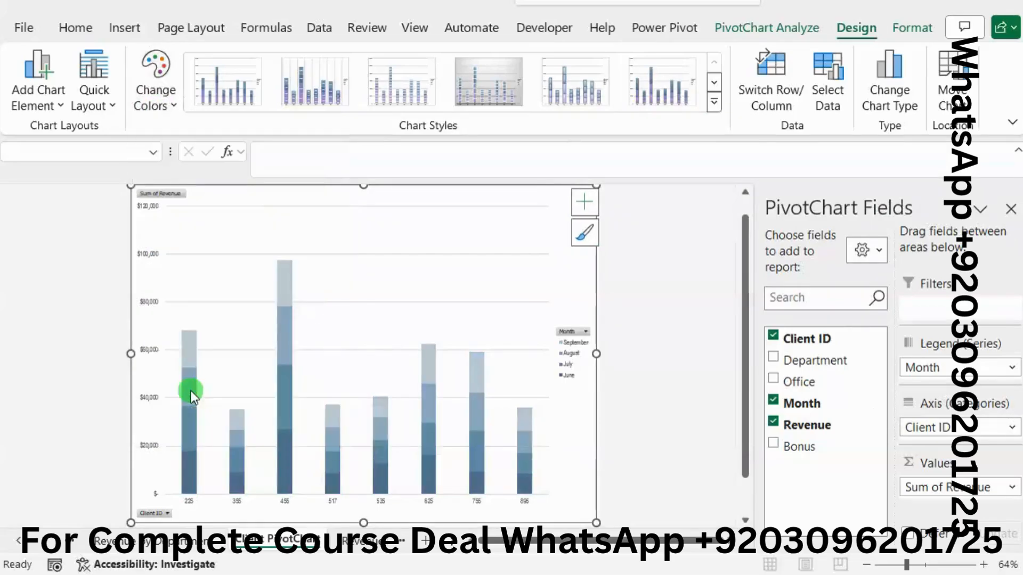
# Step: Switch to the Word instructions and remove the green highlight from project step 9
pyautogui.hotkey('alt', 'Tab')
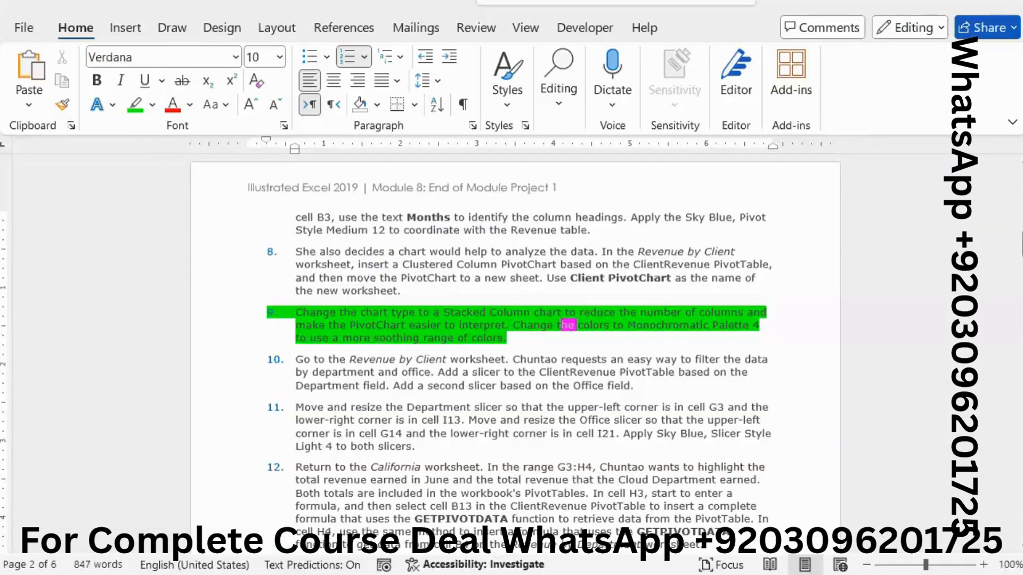
pyautogui.moveTo(512, 341); pyautogui.dragTo(286, 305)
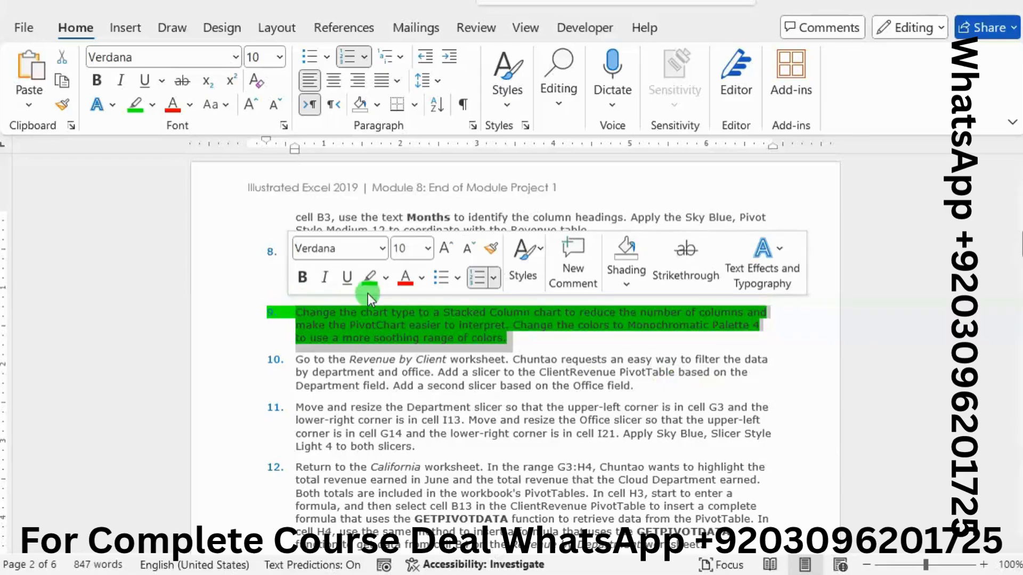
pyautogui.click(369, 284)
pyautogui.click(439, 339)
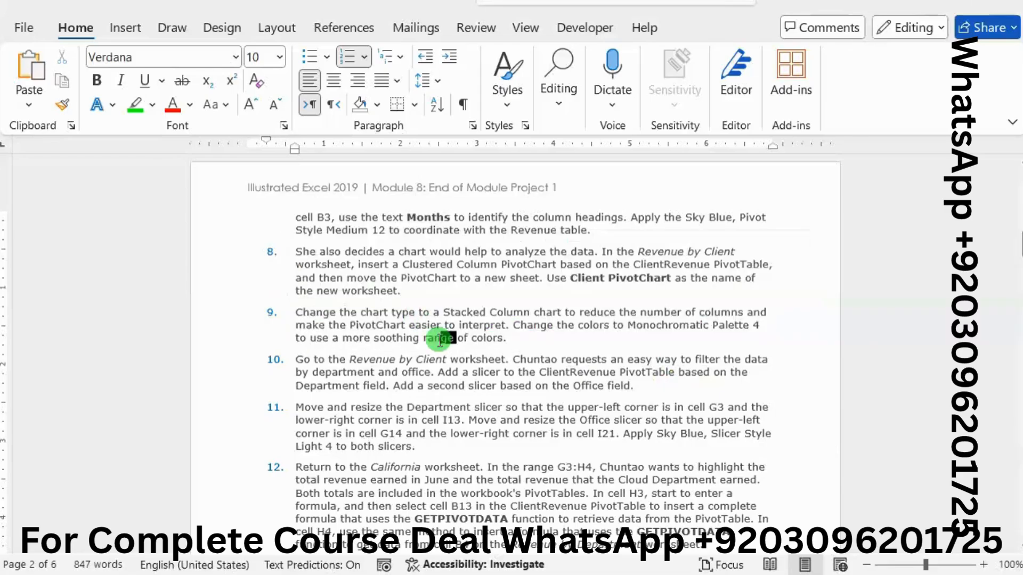
# Step: Highlight all of project step 10 in the Word instructions in bright green
pyautogui.scroll(-2, 440, 341)
pyautogui.scroll(-1, 440, 341)
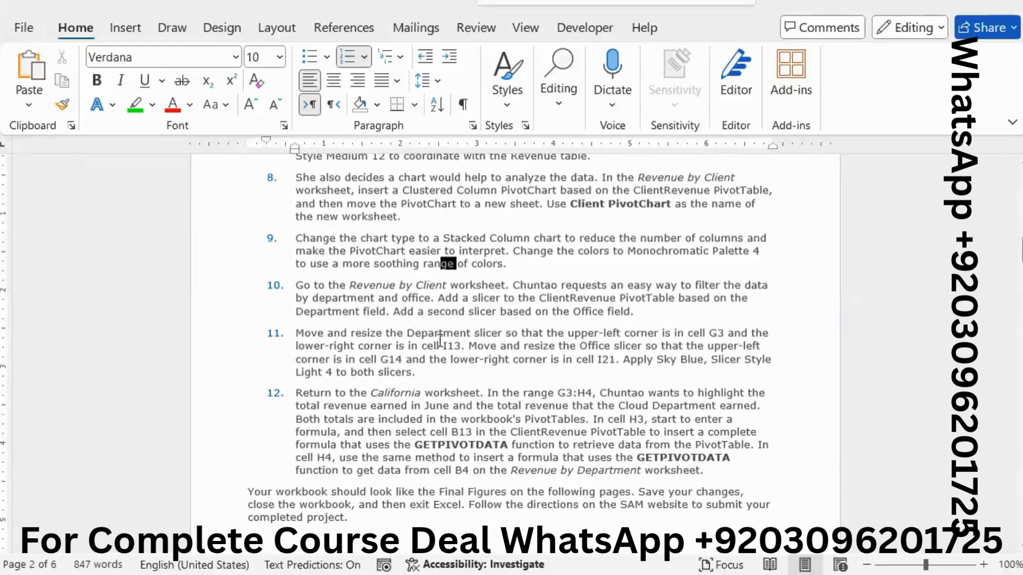
pyautogui.scroll(-1, 440, 341)
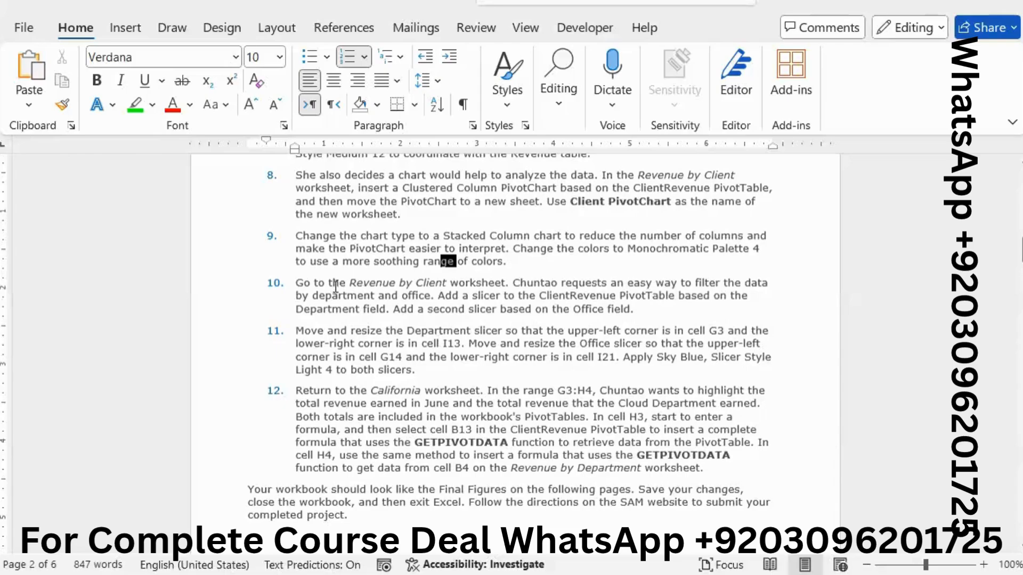
pyautogui.moveTo(299, 282); pyautogui.dragTo(656, 305)
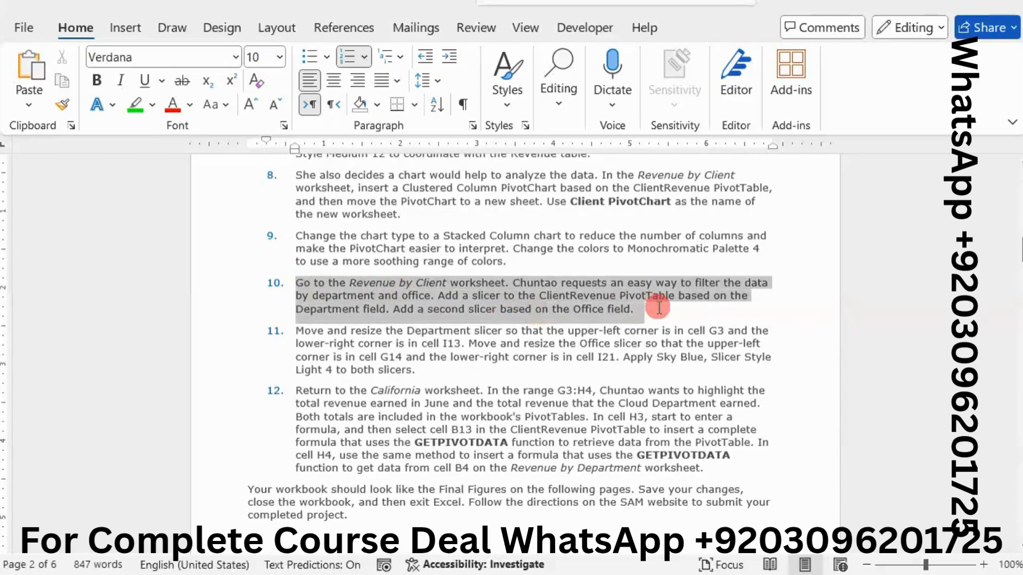
pyautogui.click(589, 278)
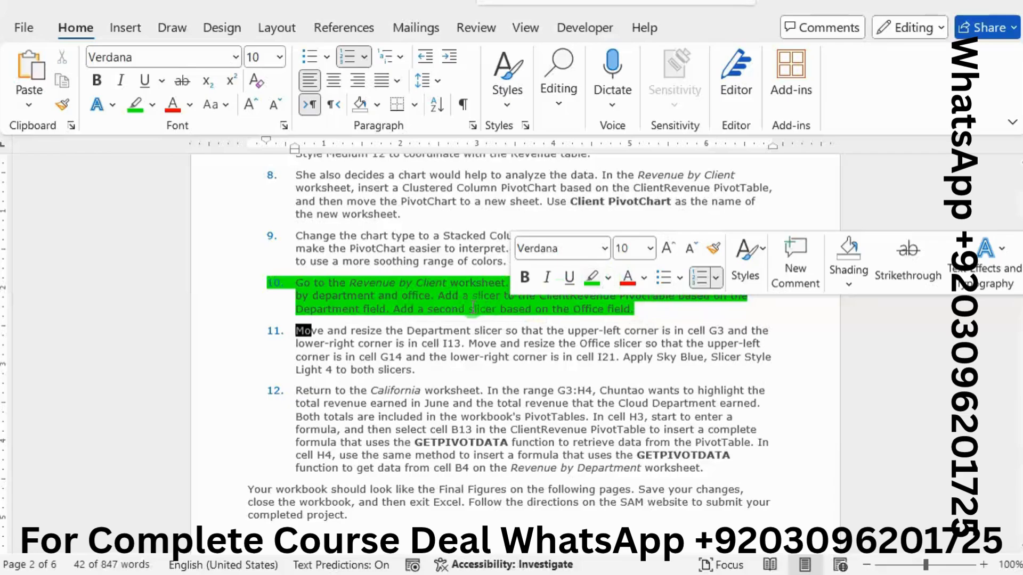
pyautogui.click(481, 306)
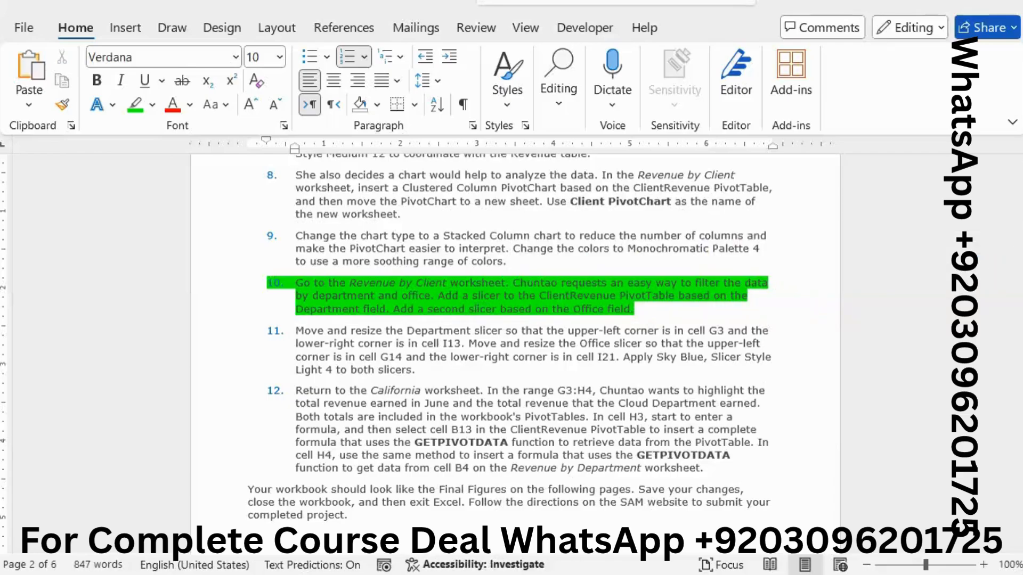
# Step: Switch to the Revenue by Client worksheet in Excel and insert a Department slicer for the ClientRevenue PivotTable
pyautogui.click(938, 328)
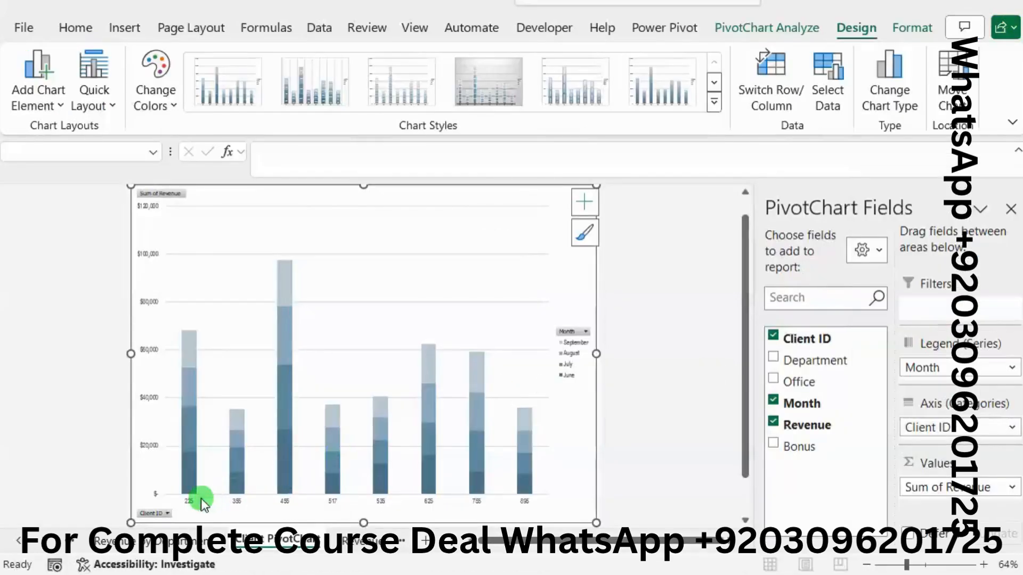
pyautogui.click(364, 541)
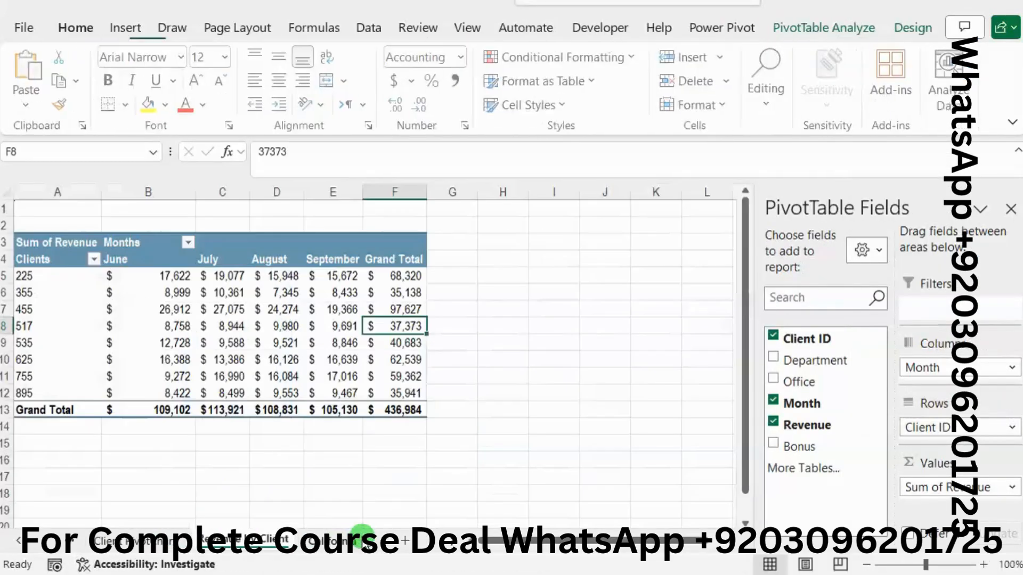
pyautogui.hotkey('alt', 'Tab')
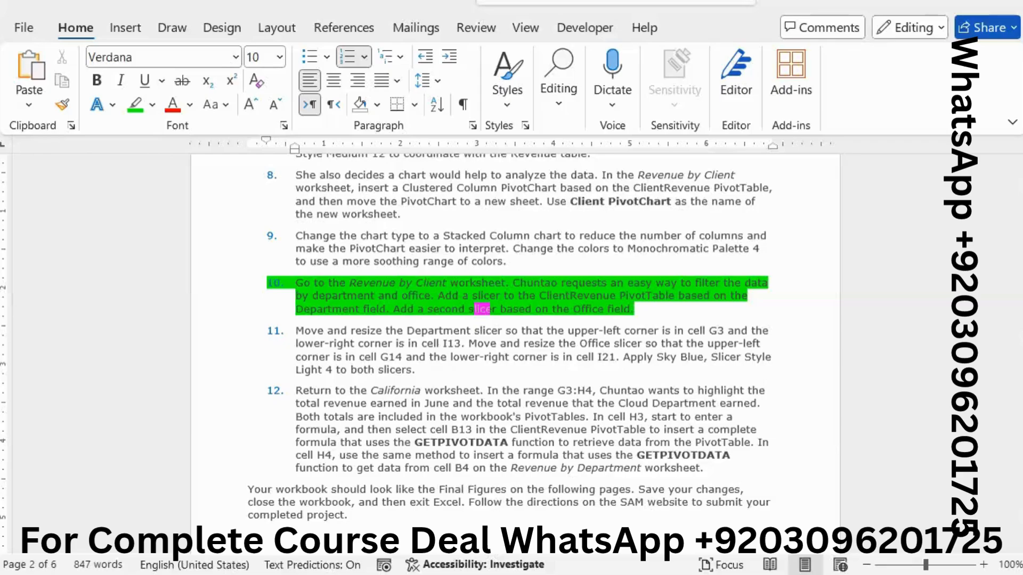
pyautogui.moveTo(1022, 299)
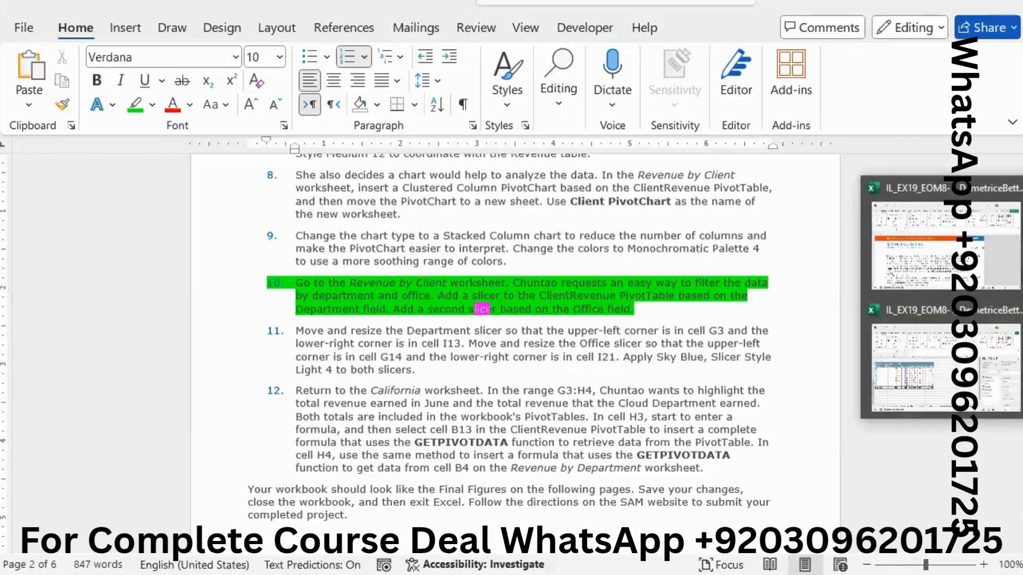
pyautogui.click(1000, 356)
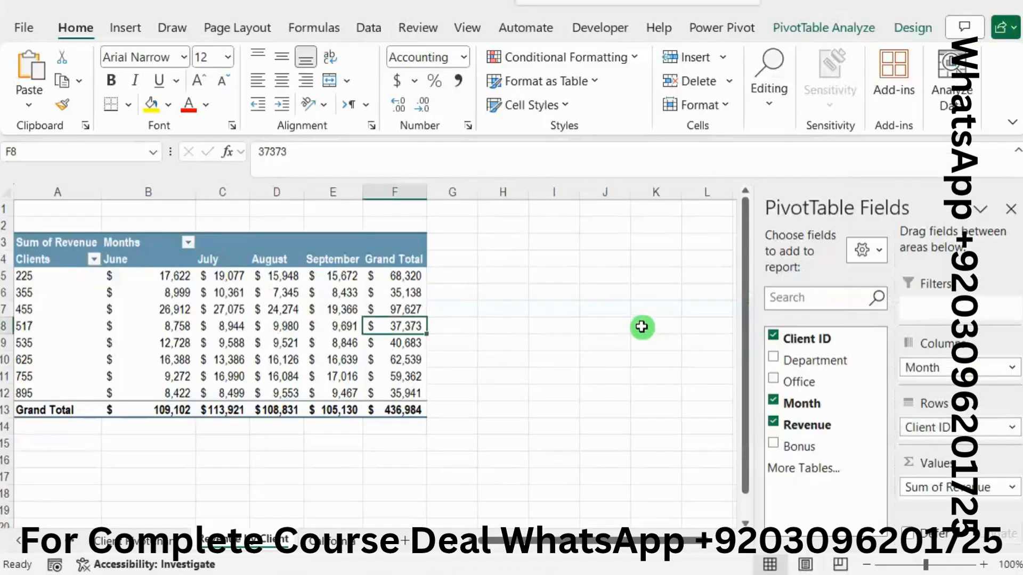
pyautogui.click(821, 28)
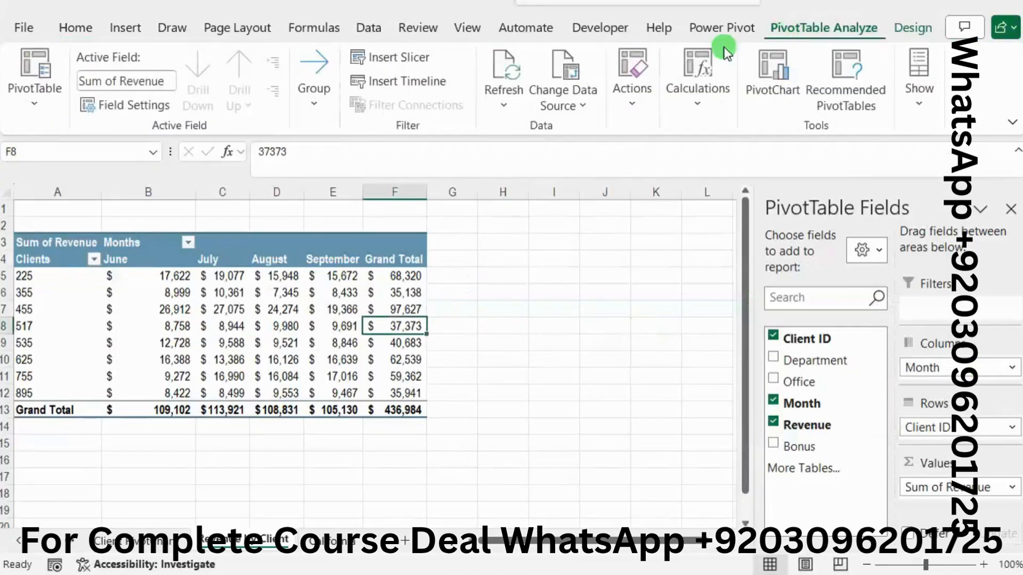
pyautogui.click(435, 57)
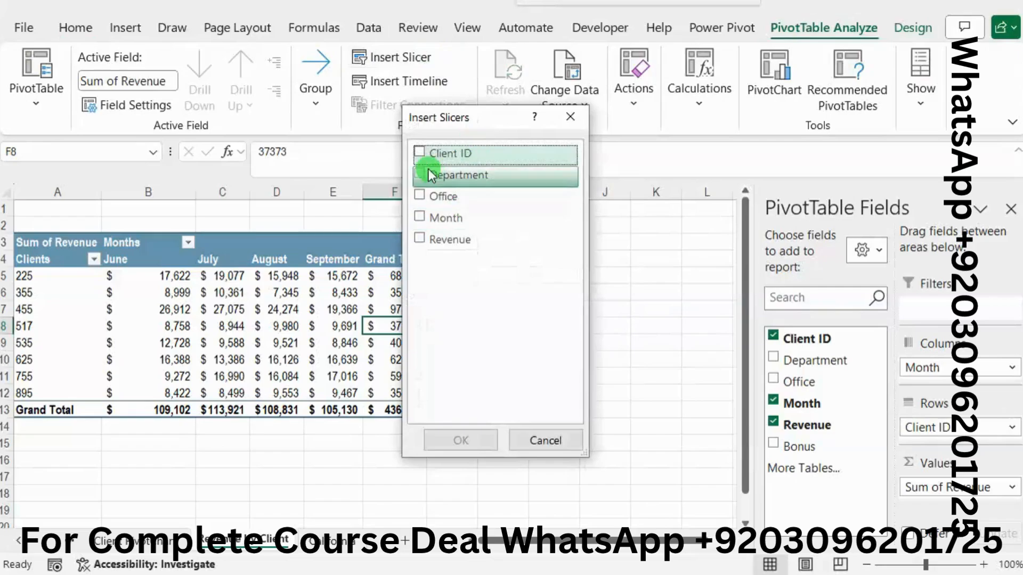
pyautogui.click(421, 174)
pyautogui.click(474, 441)
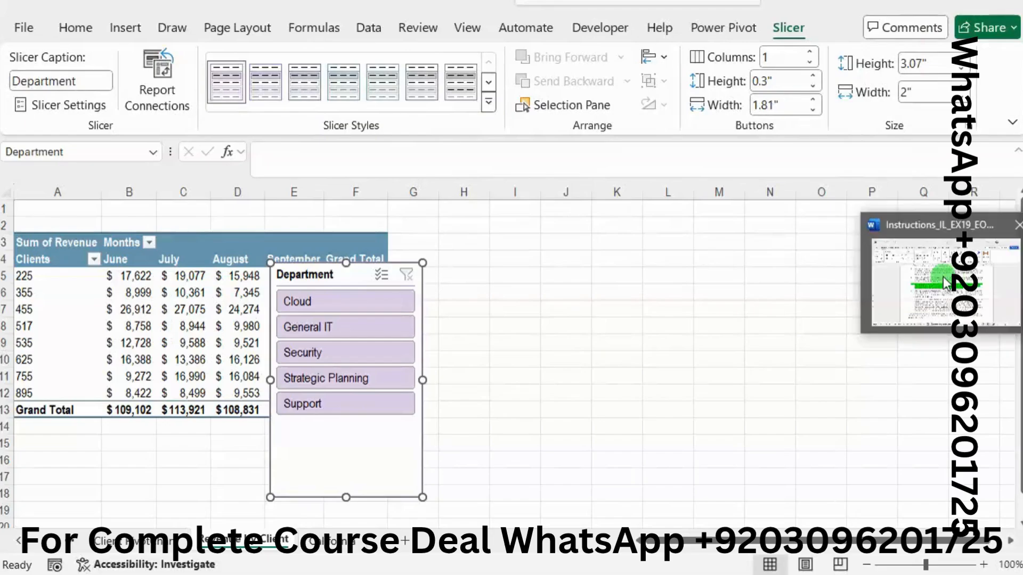
# Step: Insert a second slicer for the ClientRevenue PivotTable based on the Office field
pyautogui.moveTo(945, 282)
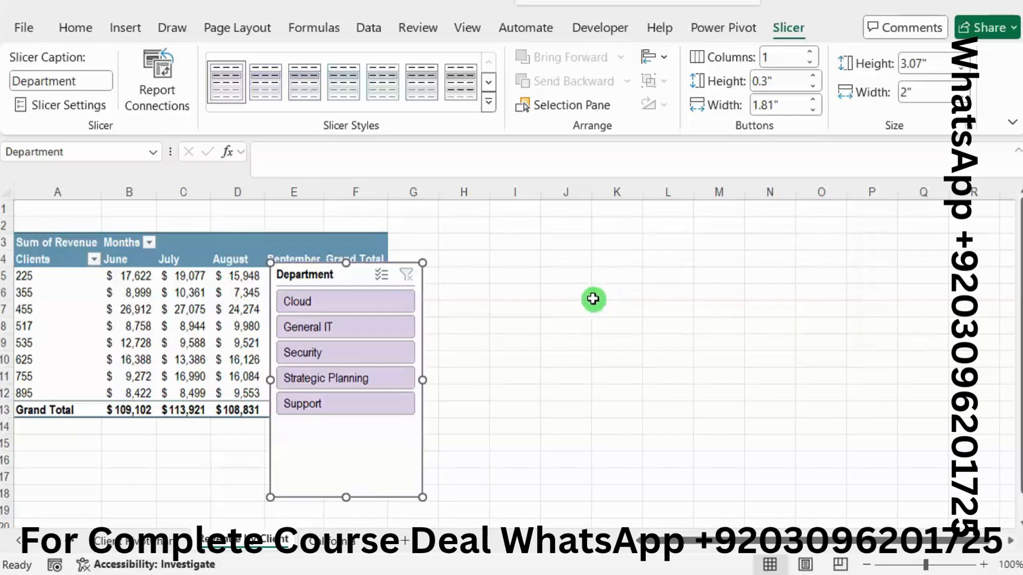
pyautogui.moveTo(903, 289)
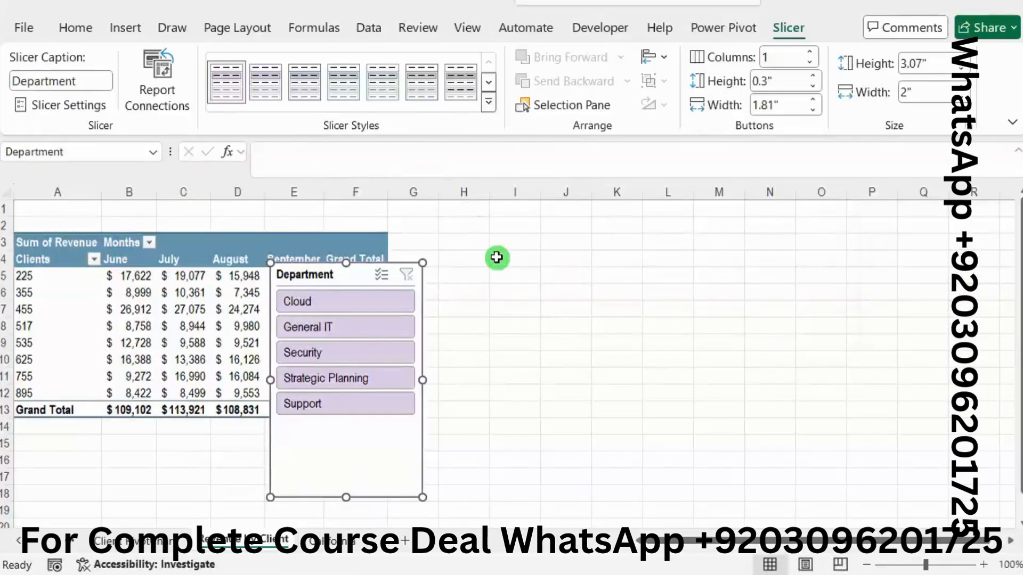
pyautogui.click(497, 258)
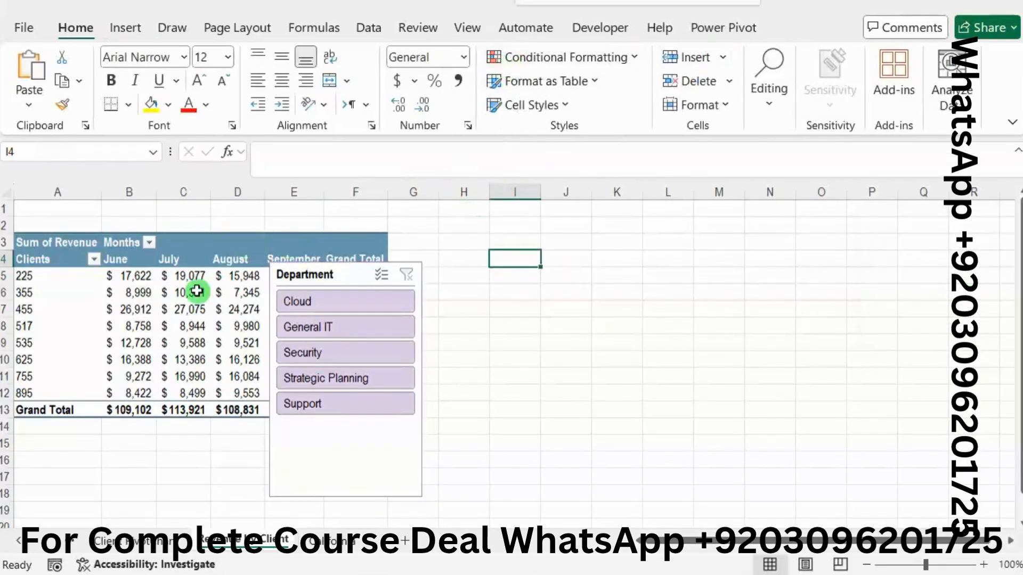
pyautogui.click(191, 309)
pyautogui.click(784, 22)
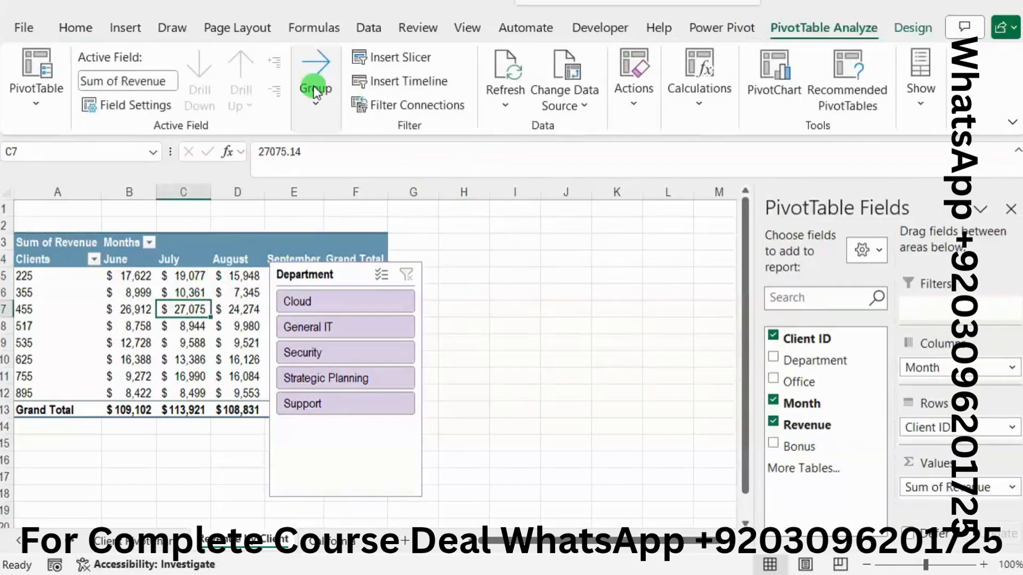
pyautogui.click(415, 57)
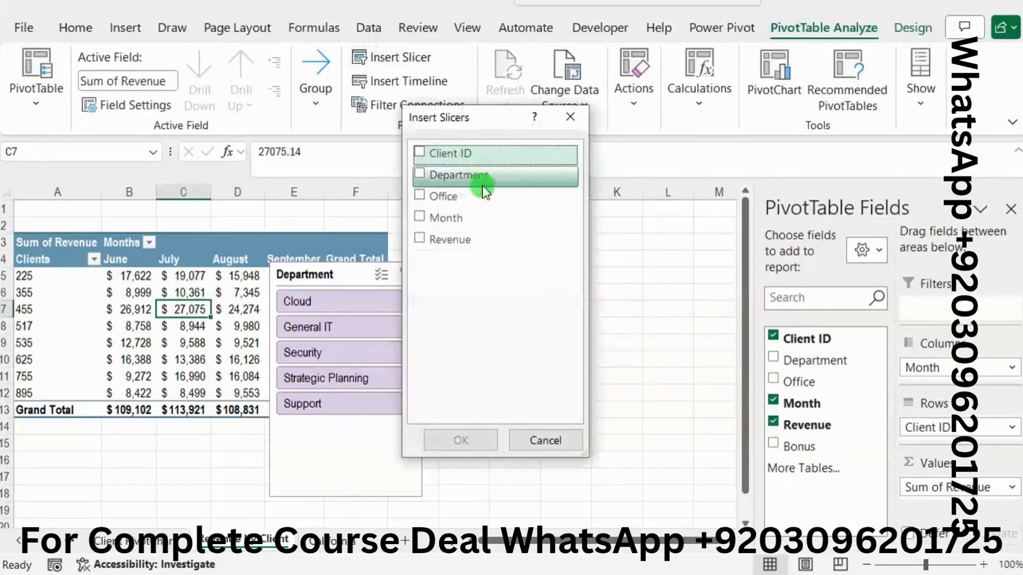
pyautogui.click(457, 195)
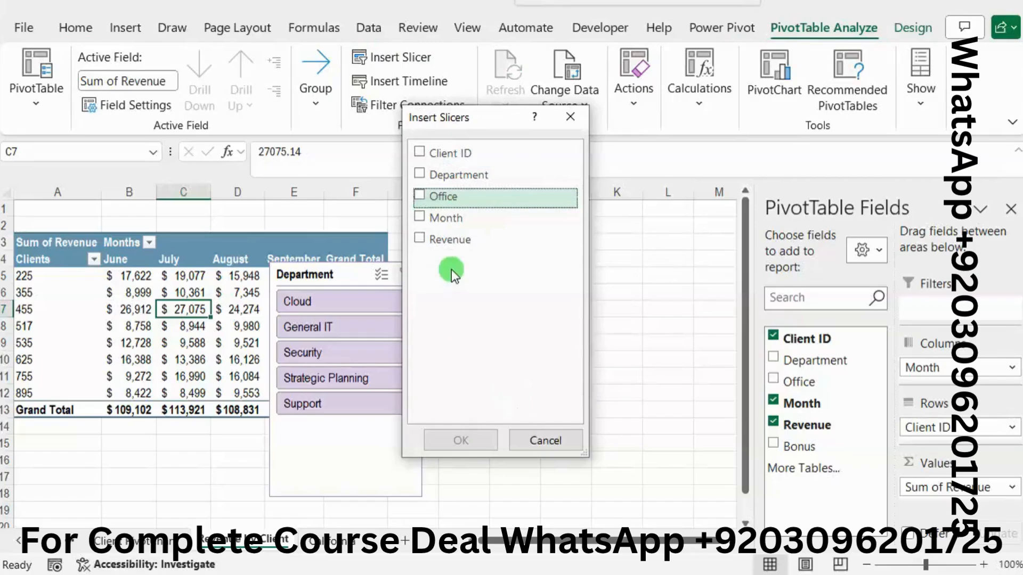
pyautogui.click(423, 193)
pyautogui.click(481, 437)
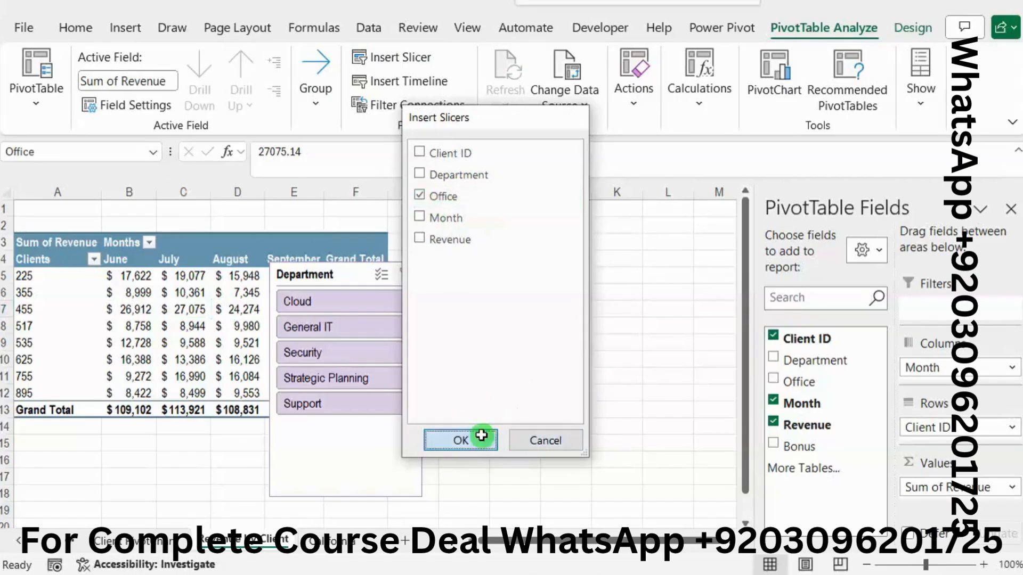
# Step: Move the Office and Department slicers to the right so they sit side by side, and return to the Word instructions
pyautogui.moveTo(393, 274); pyautogui.dragTo(555, 271)
pyautogui.moveTo(343, 270); pyautogui.dragTo(393, 272)
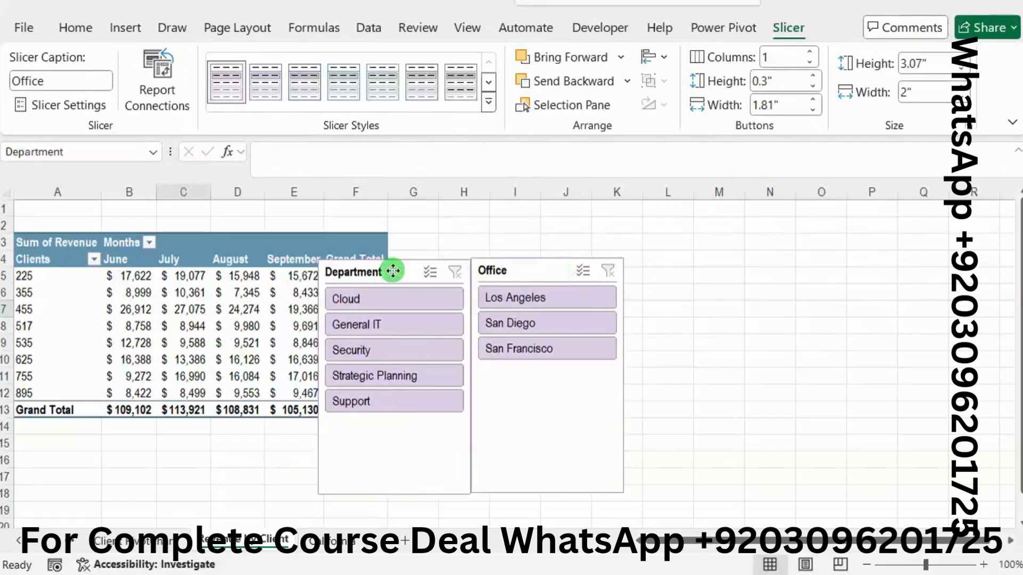
pyautogui.hotkey('alt', 'Tab')
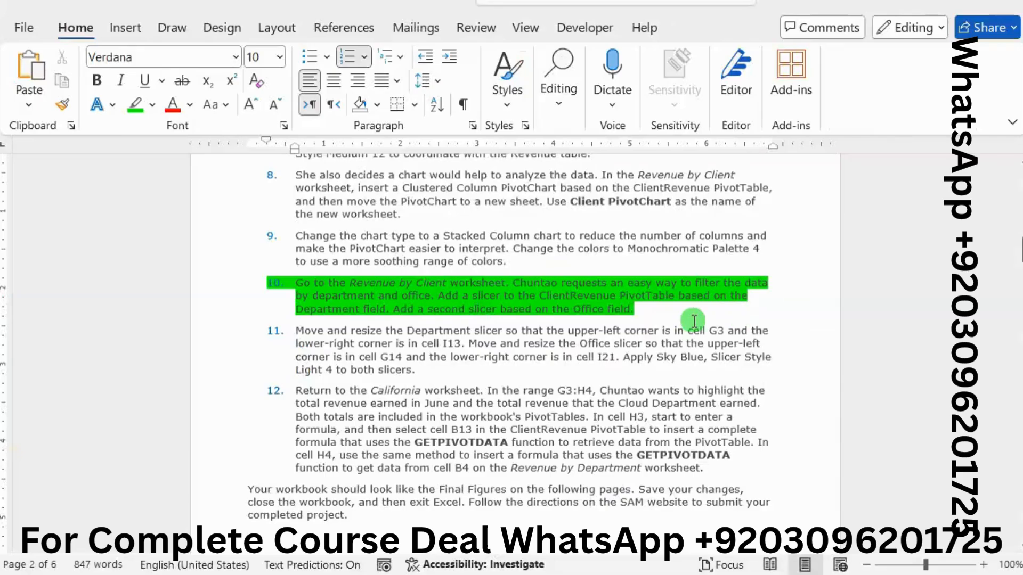
# Step: Remove the bright green highlighting from all of project step 10
pyautogui.moveTo(636, 310); pyautogui.dragTo(297, 279)
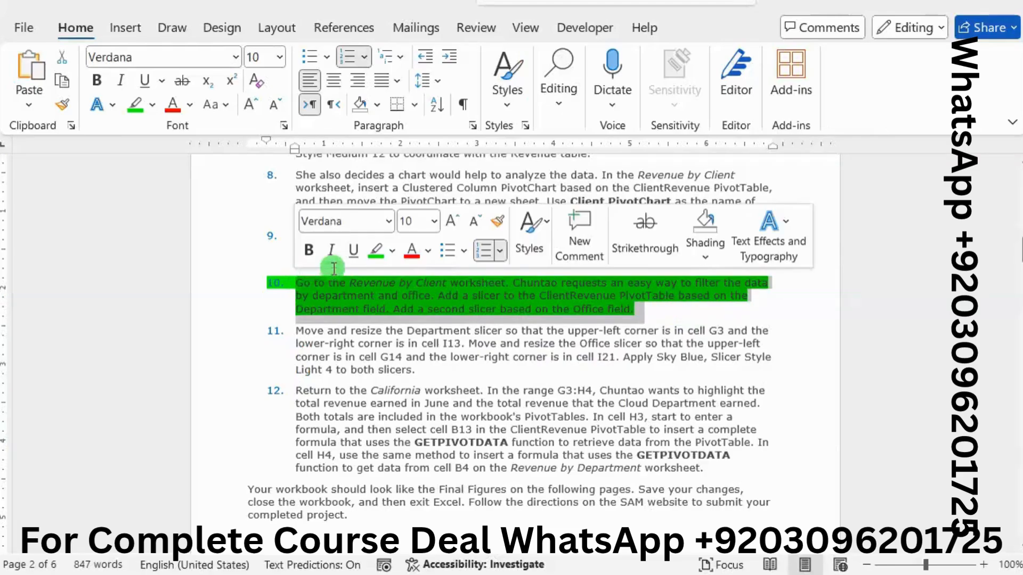
pyautogui.click(374, 252)
# Step: Add an unnumbered blank line between steps 10 and 11 and set its font size to 20
pyautogui.click(665, 308)
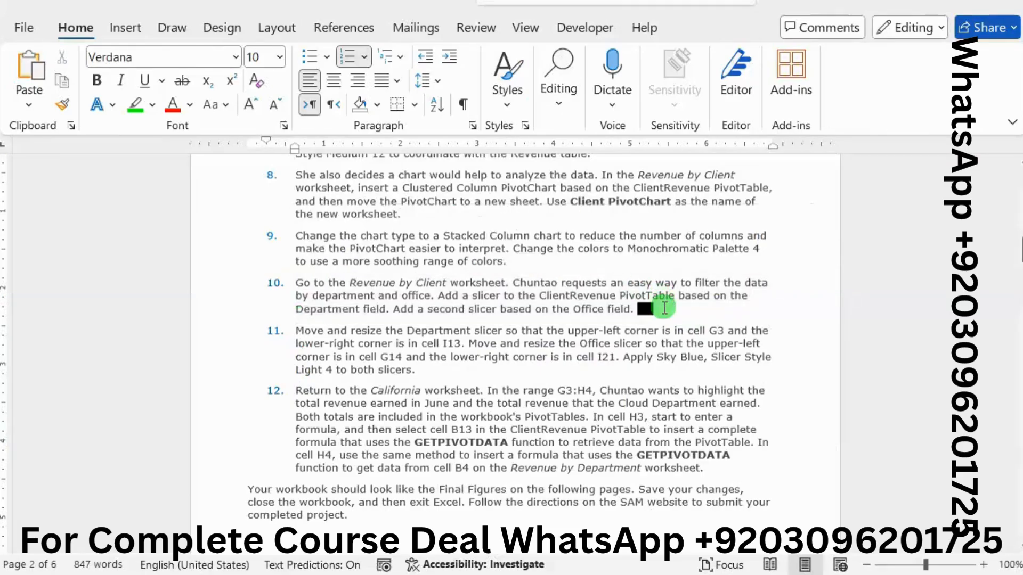
pyautogui.press('Return')
pyautogui.press('Return')
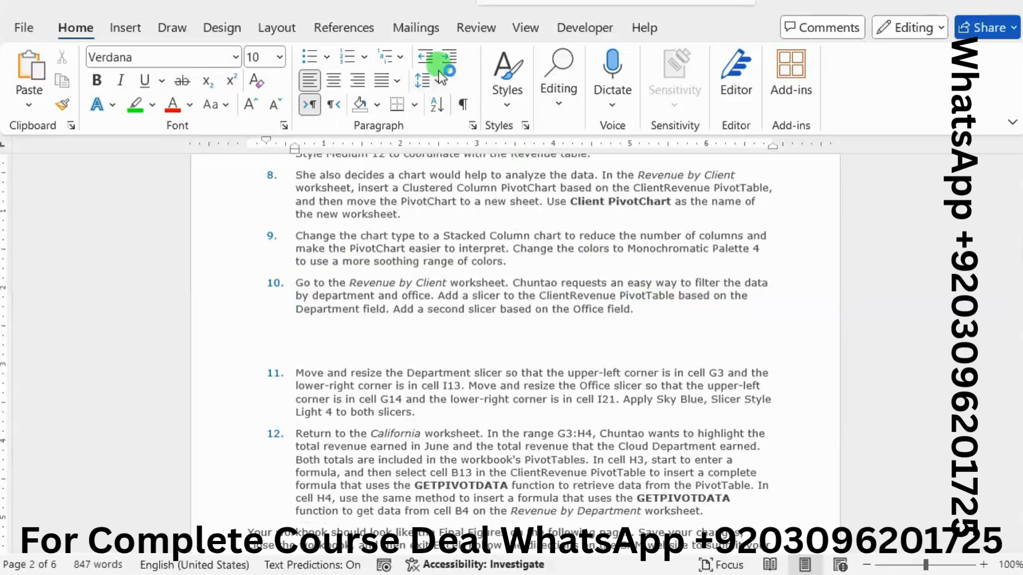
pyautogui.click(279, 57)
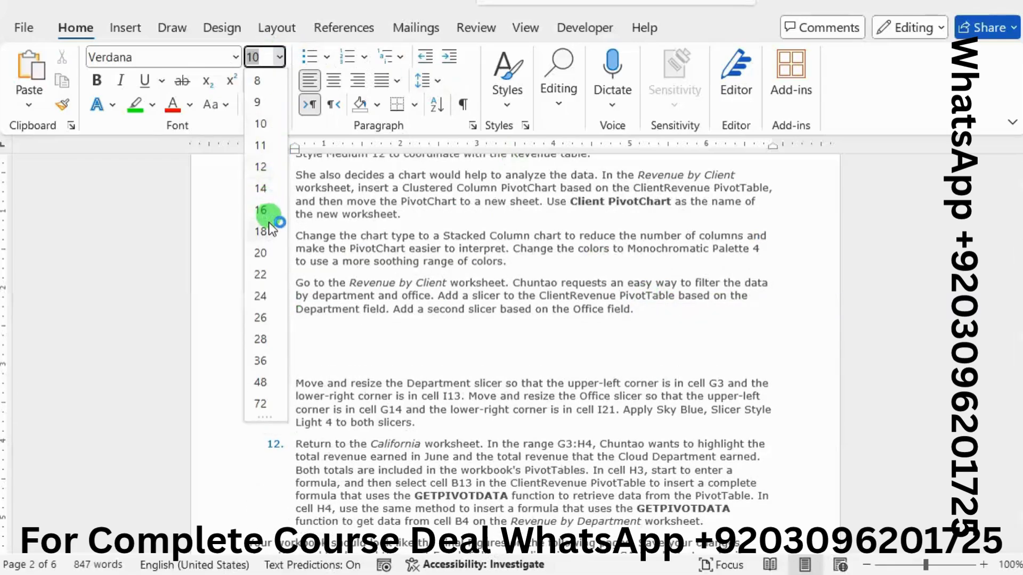
pyautogui.click(268, 244)
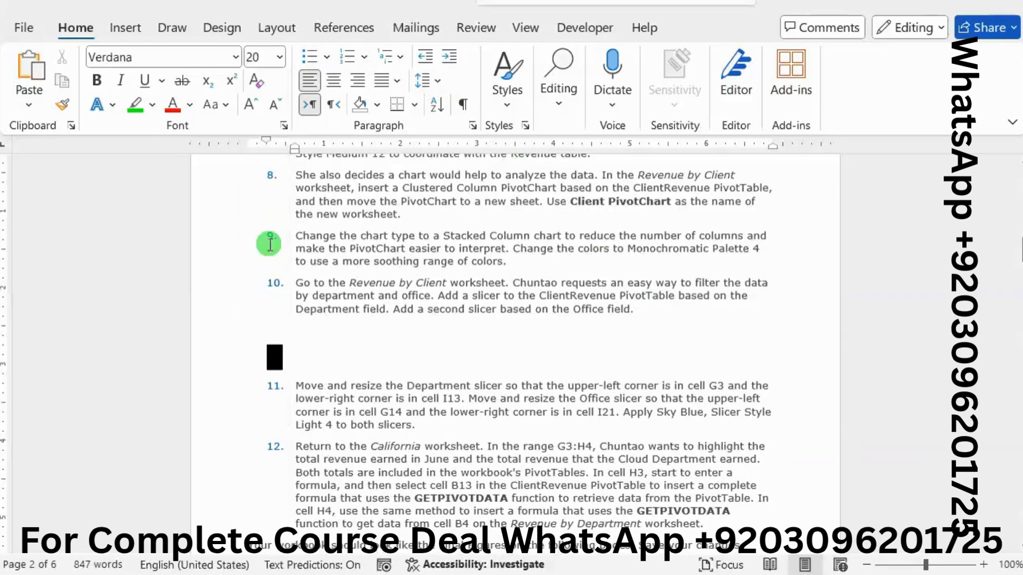
# Step: Write "For remaining step video please contact me at my Whatsapp Number." on the new line below step 10
pyautogui.write('For rema')
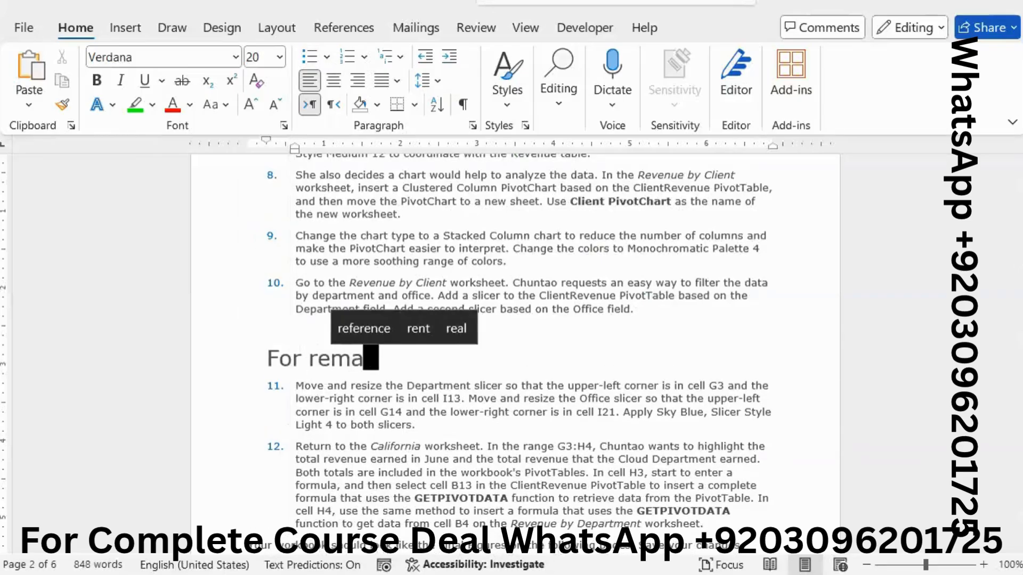
pyautogui.write('o')
pyautogui.press('BackSpace')
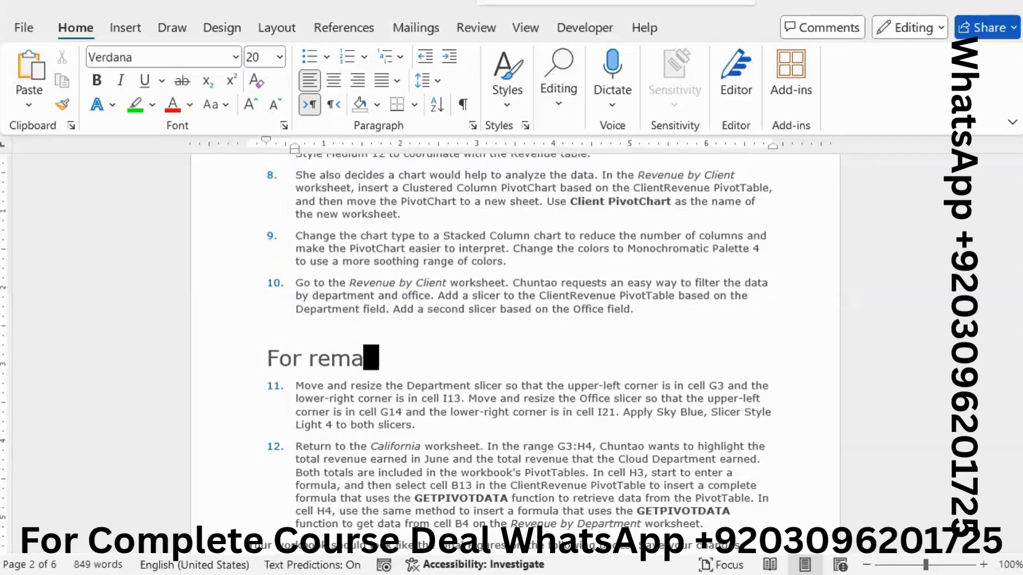
pyautogui.write('ining st')
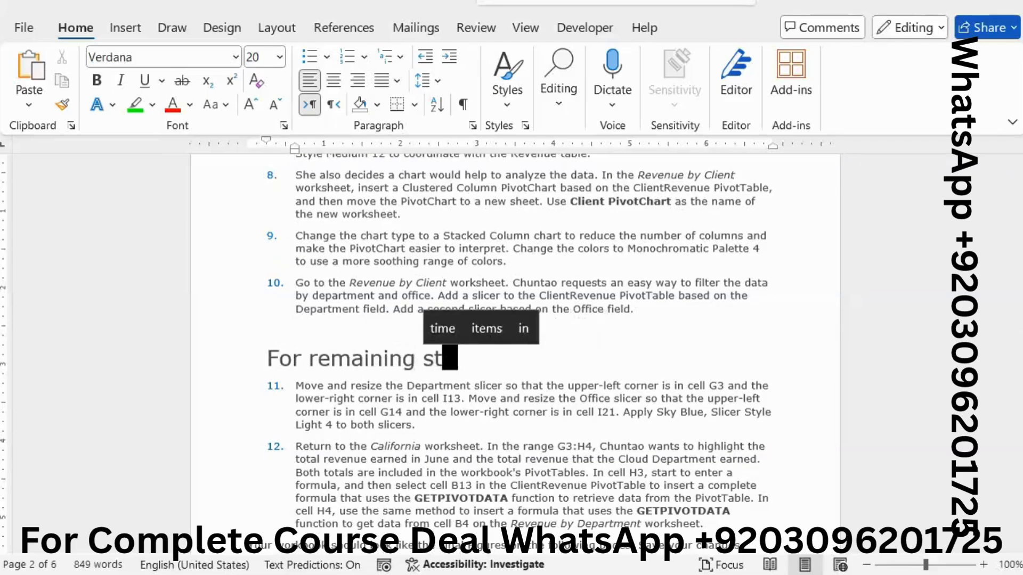
pyautogui.write('ep video')
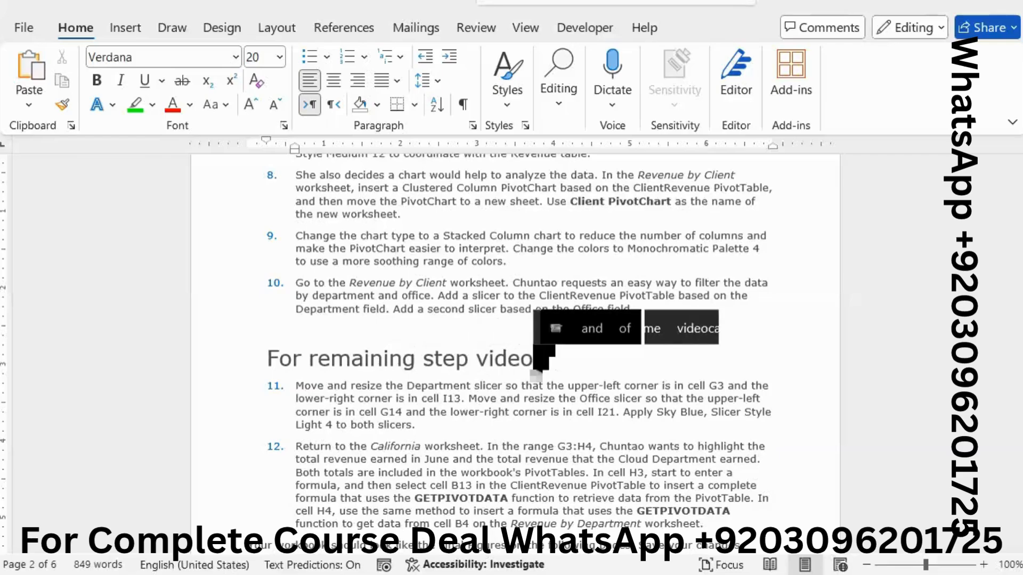
pyautogui.write(' please c')
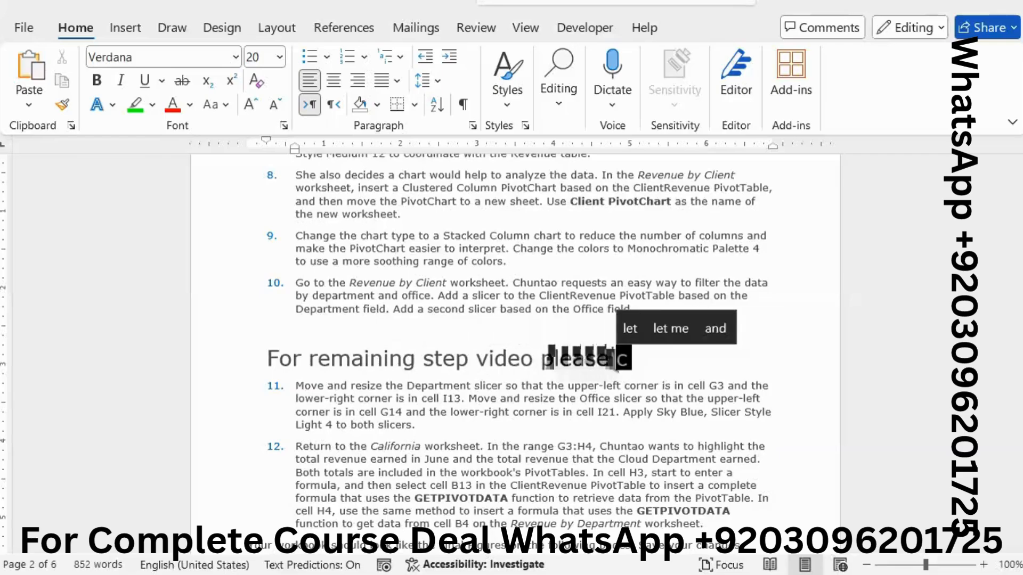
pyautogui.write('ontact me')
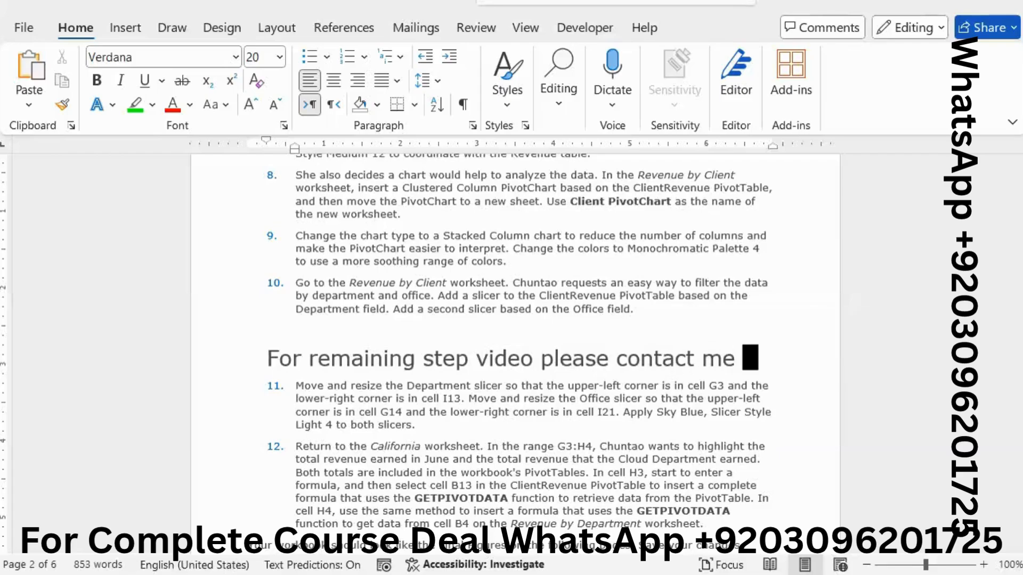
pyautogui.write(' at m y')
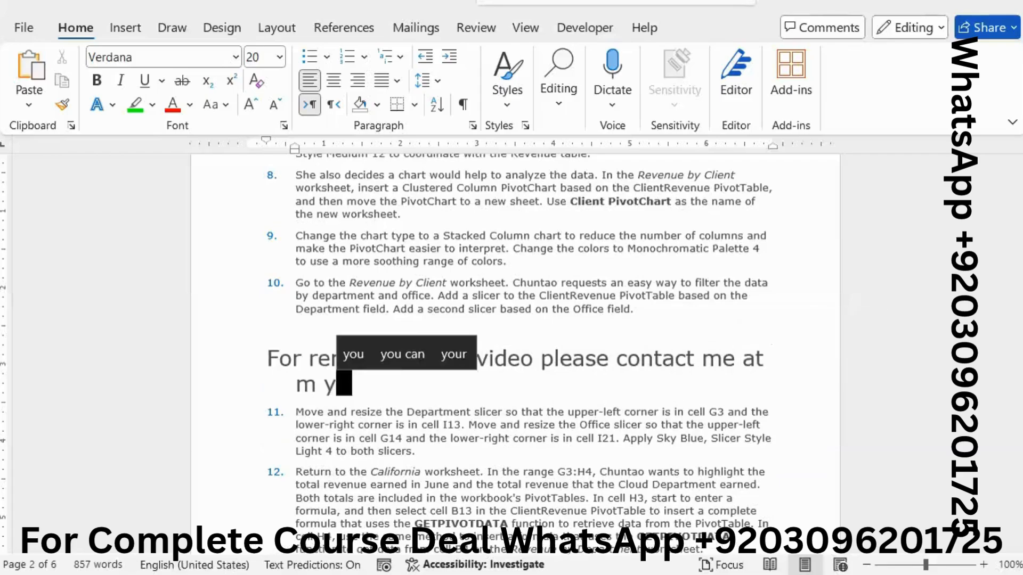
pyautogui.press('BackSpace')
pyautogui.press('BackSpace')
pyautogui.write('y')
pyautogui.press('BackSpace')
pyautogui.press('BackSpace')
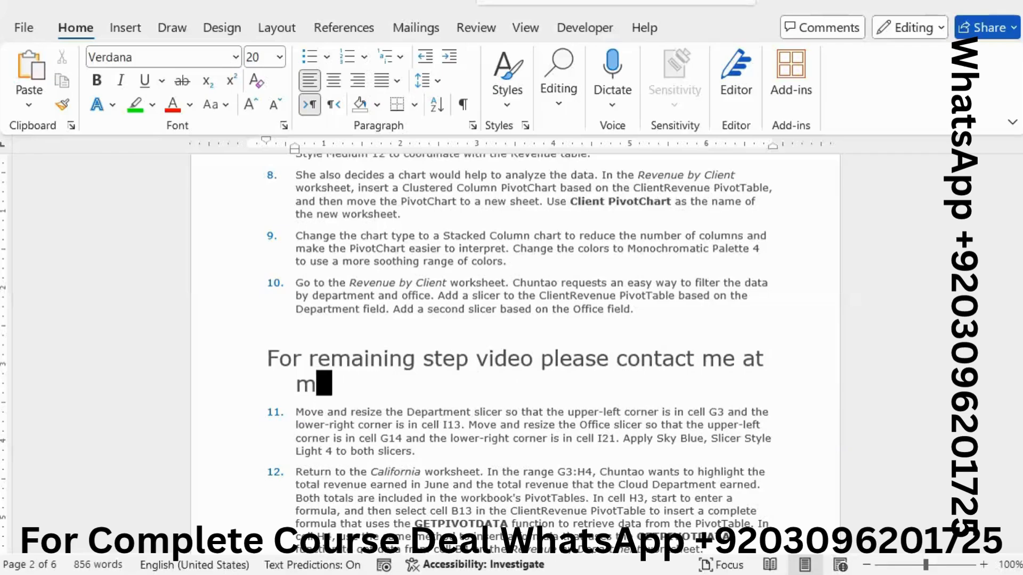
pyautogui.write('y Whats')
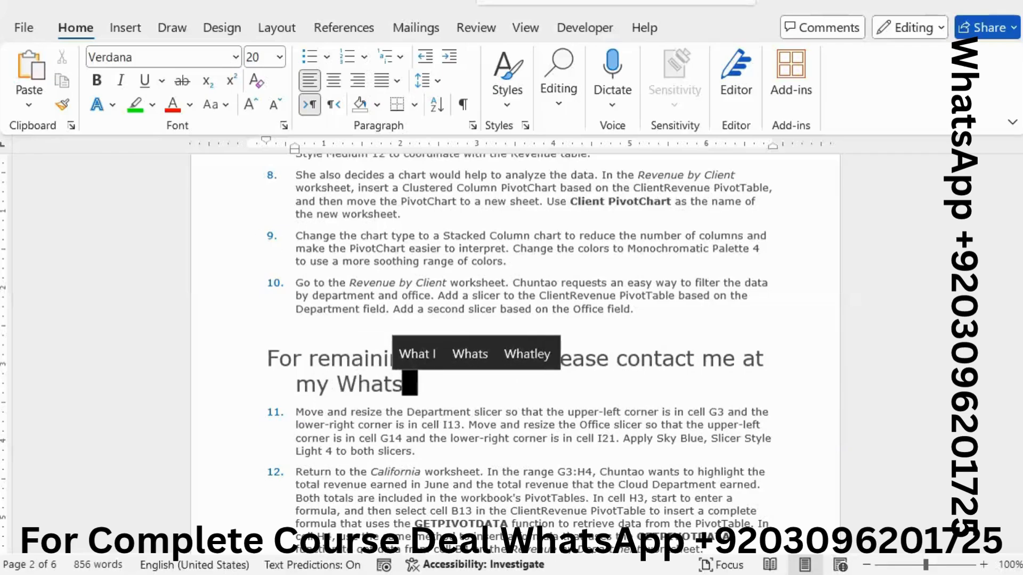
pyautogui.write('app Nu')
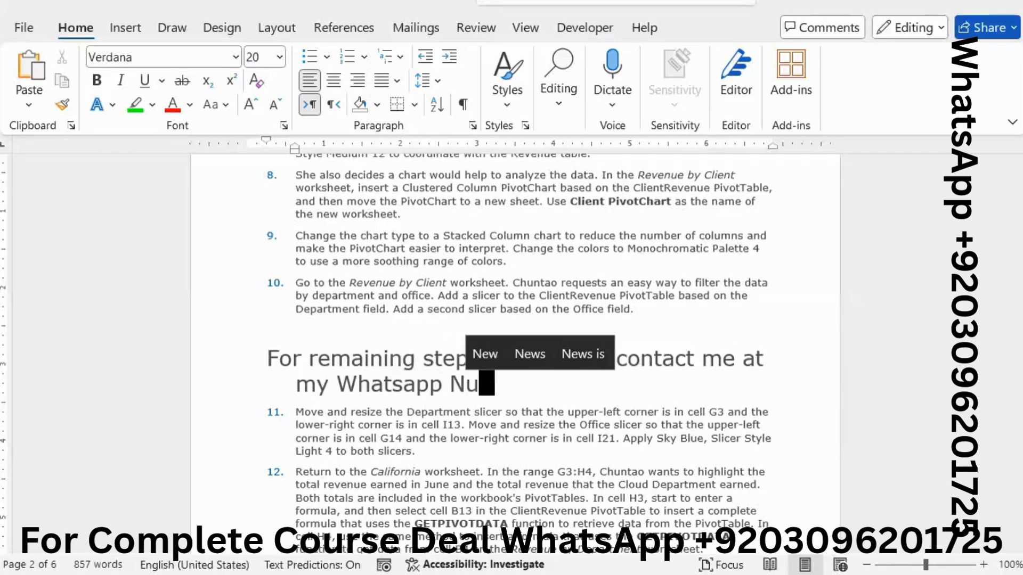
pyautogui.write('mber.')
# Step: Add a second line below the contact note reading "We Will Provide you Solution with !200"
pyautogui.press('Return')
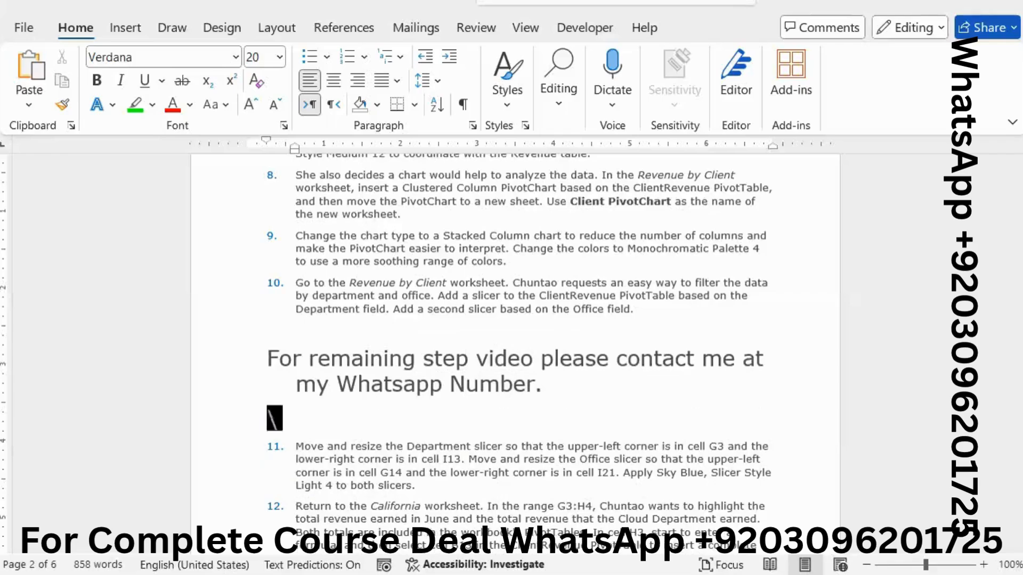
pyautogui.write('\\')
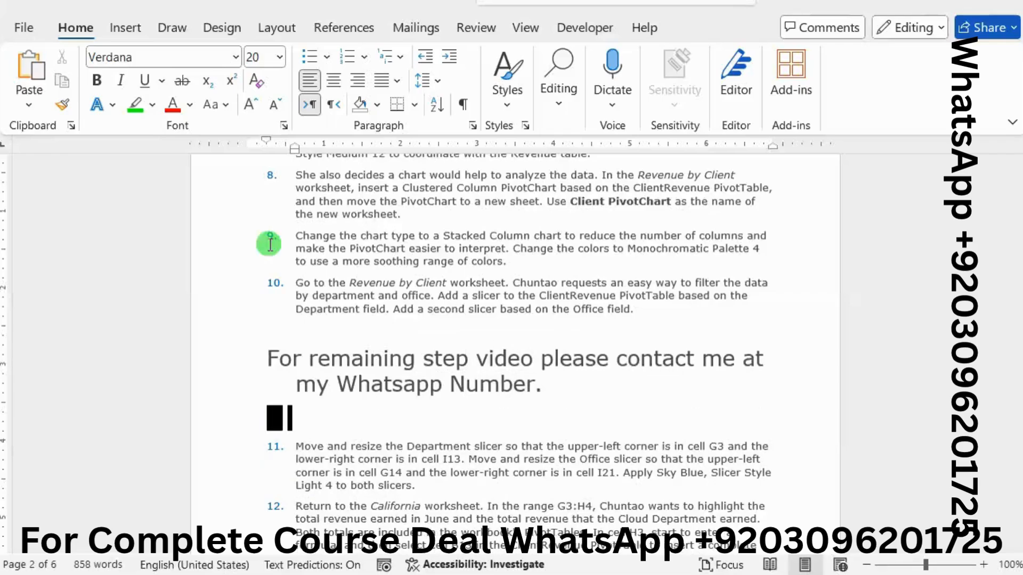
pyautogui.write('We ')
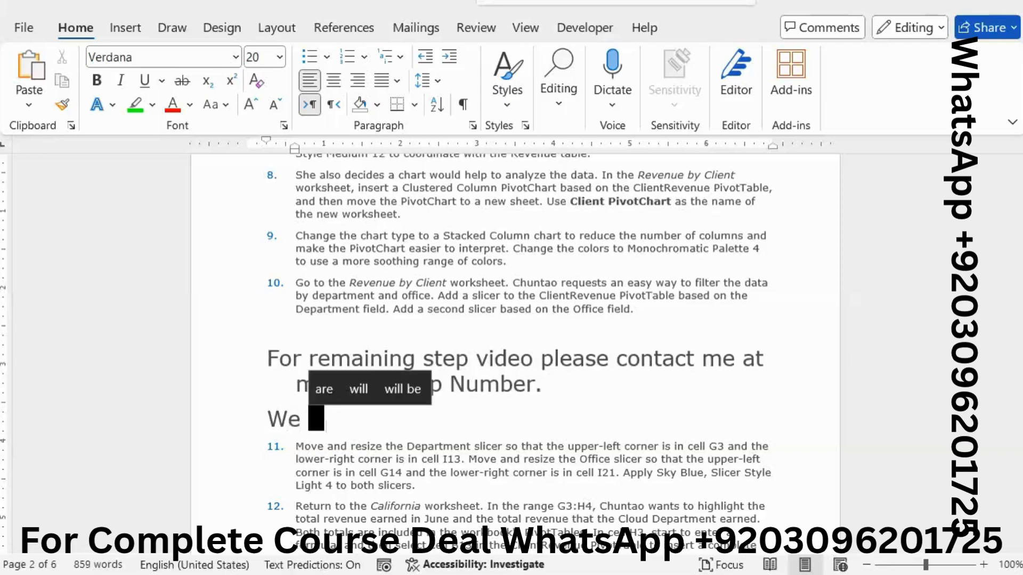
pyautogui.write('Will P')
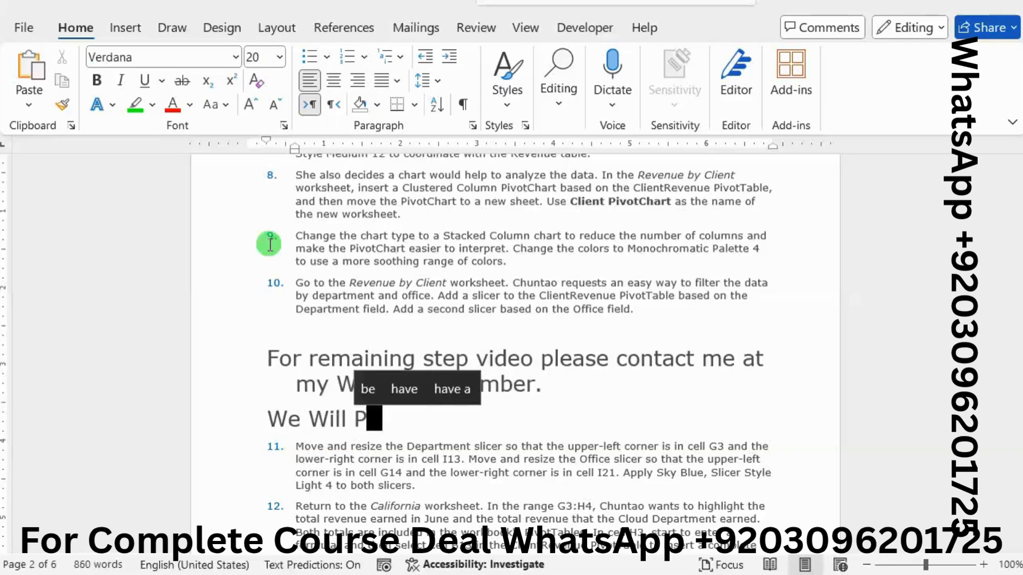
pyautogui.write('rovide ')
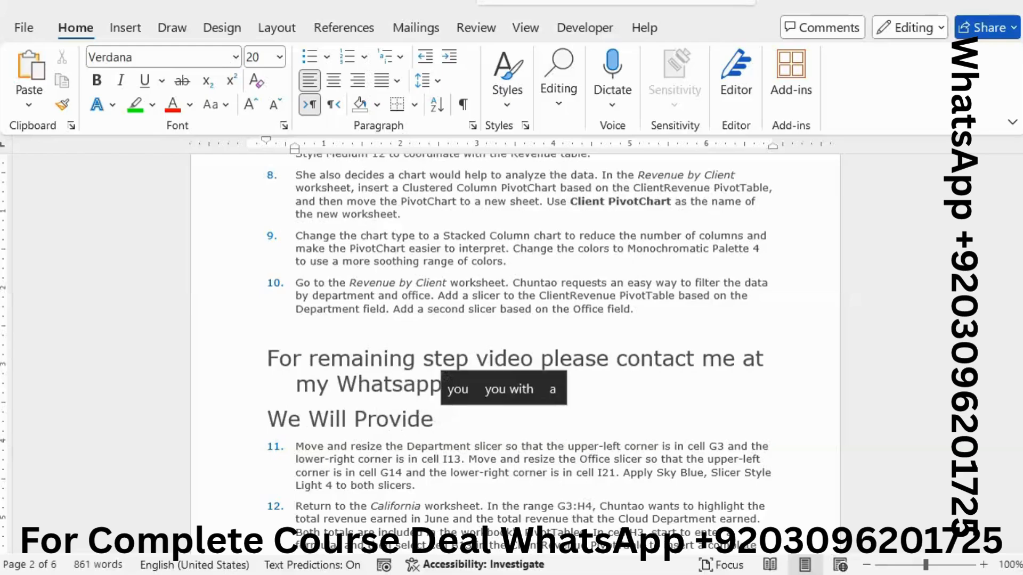
pyautogui.write('you S')
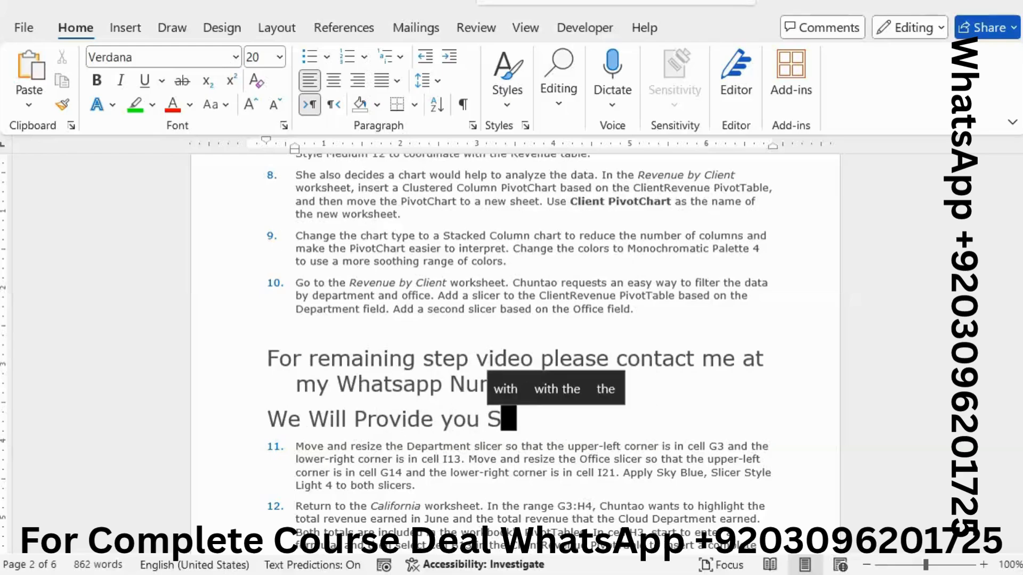
pyautogui.write('olution w')
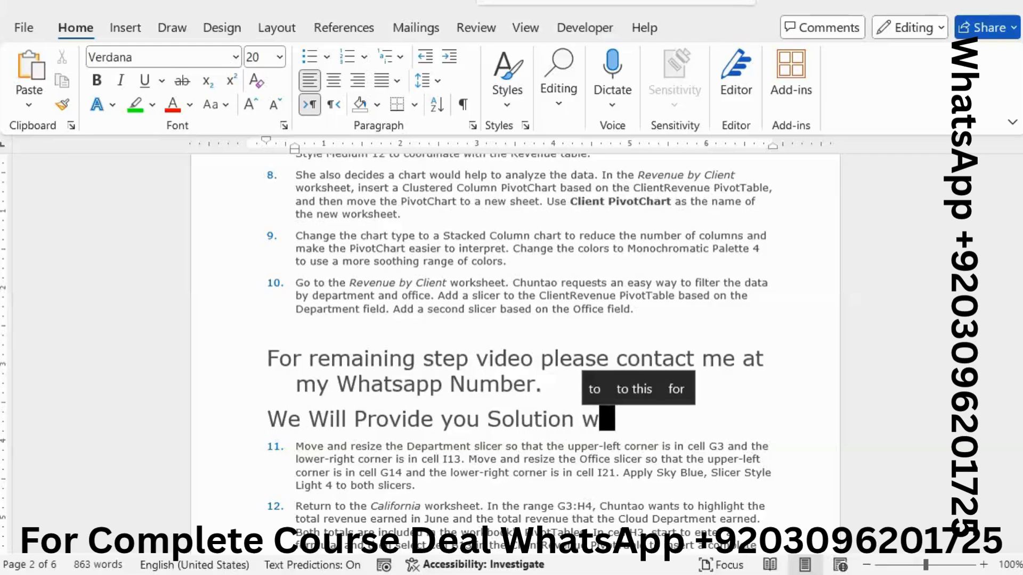
pyautogui.write('ith !200')
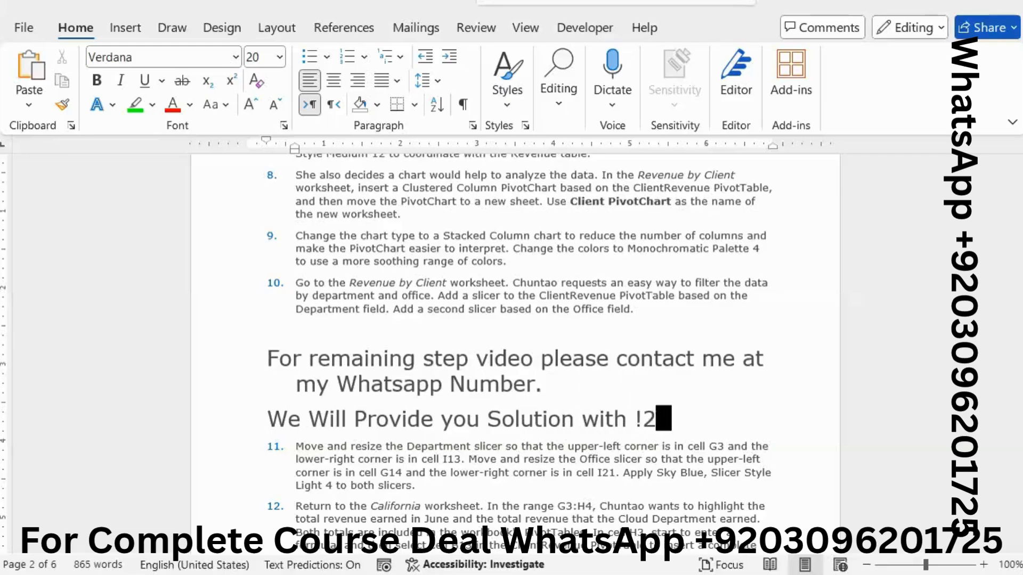
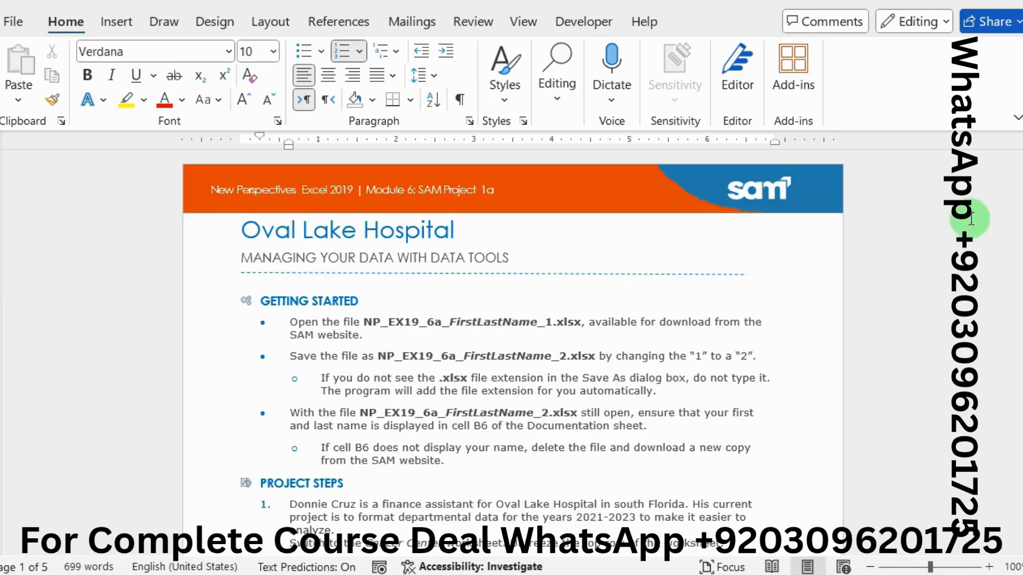
# Step: Highlight the PROJECT STEPS heading in the Oval Lake Hospital instructions with bright green
pyautogui.moveTo(1016, 187); pyautogui.dragTo(1016, 196)
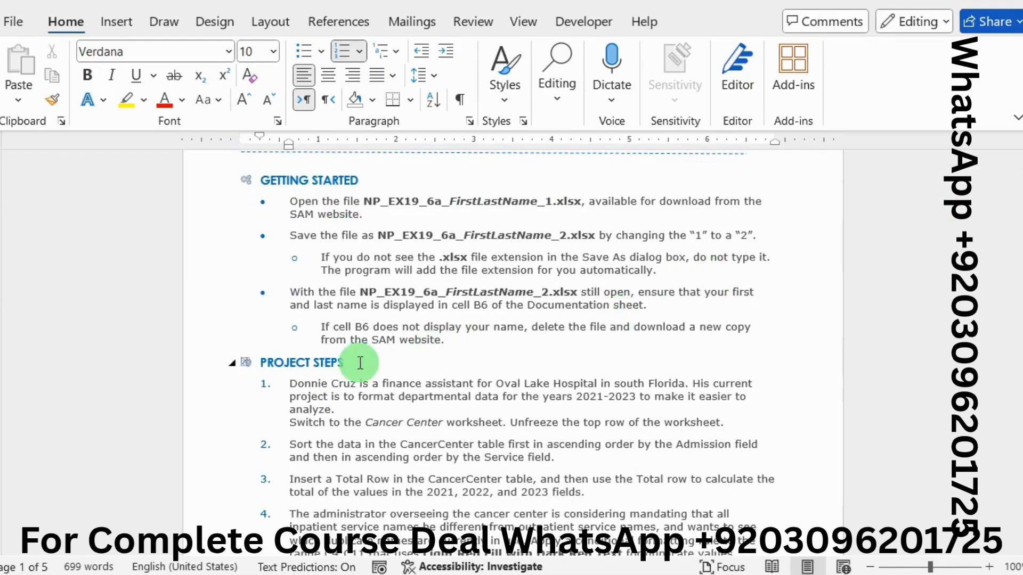
pyautogui.moveTo(361, 363); pyautogui.dragTo(277, 367)
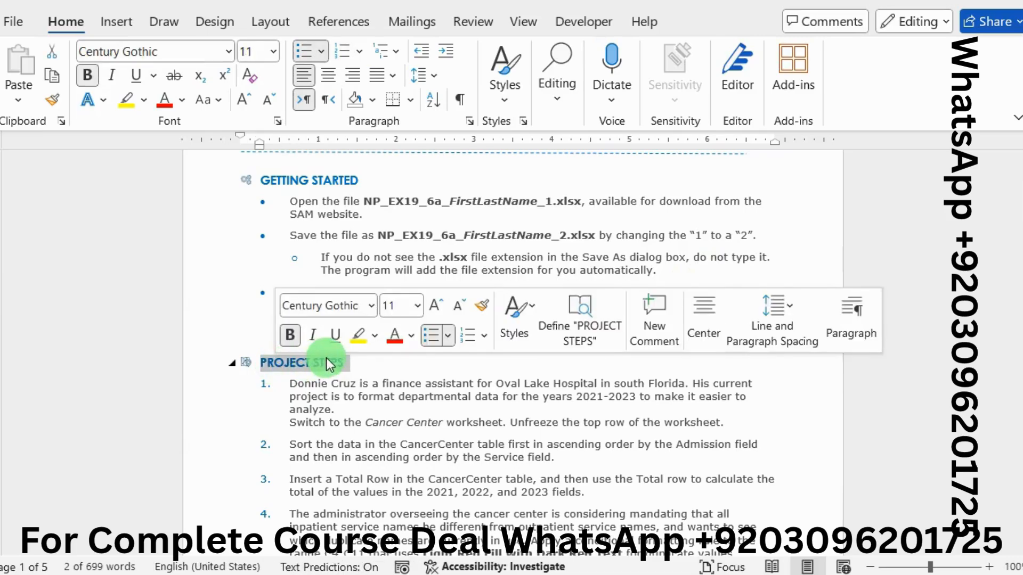
pyautogui.click(375, 338)
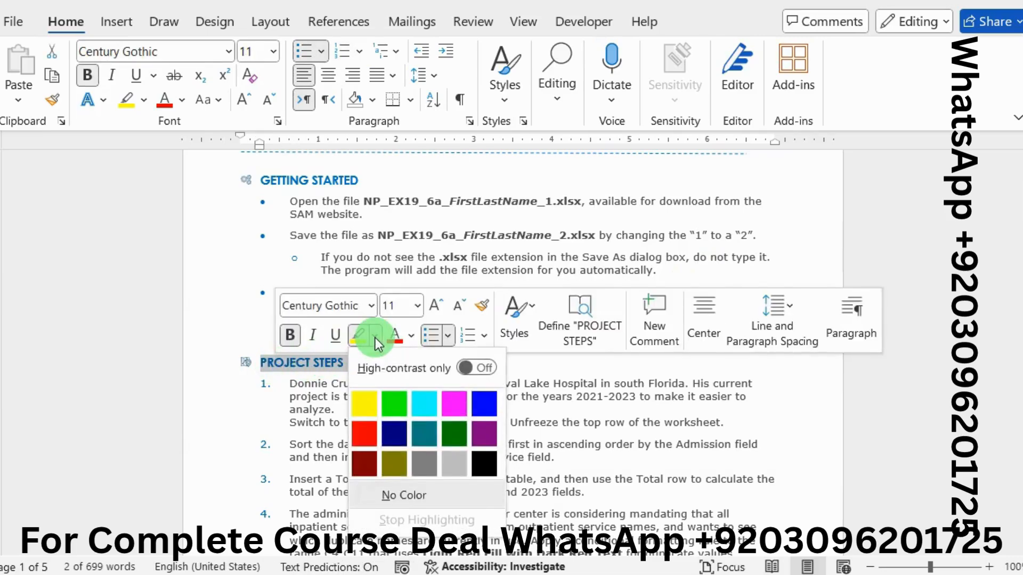
pyautogui.click(397, 405)
pyautogui.click(398, 405)
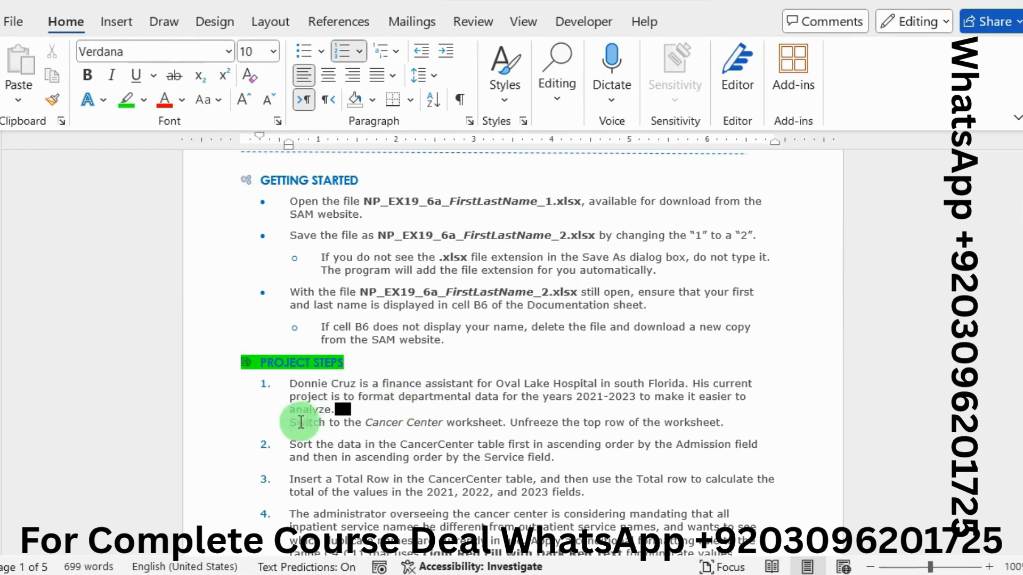
# Step: Highlight the two instructions in project step 1, about the Cancer Center worksheet and unfreezing its top row, in bright green
pyautogui.moveTo(285, 425); pyautogui.dragTo(514, 428)
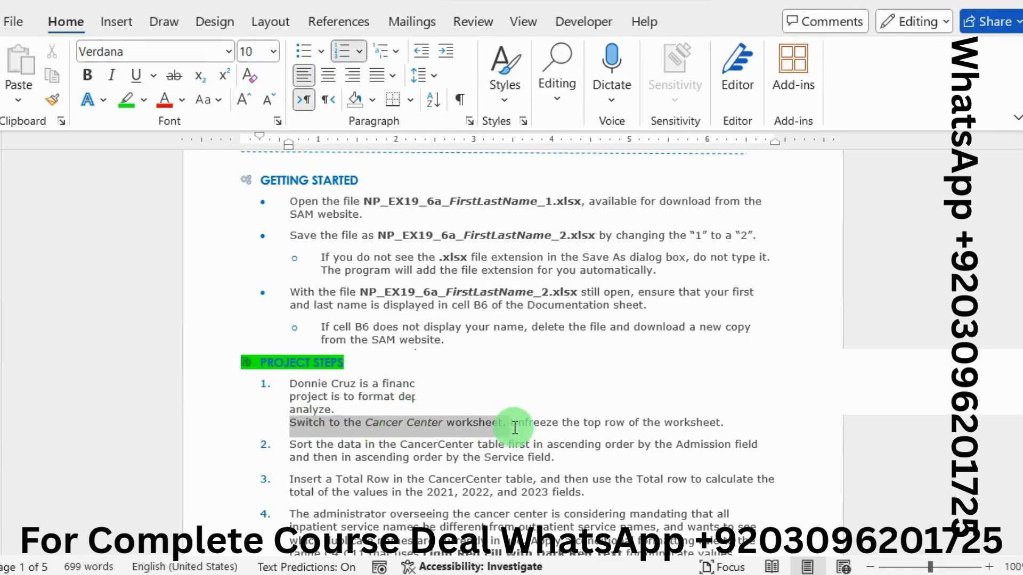
pyautogui.click(496, 401)
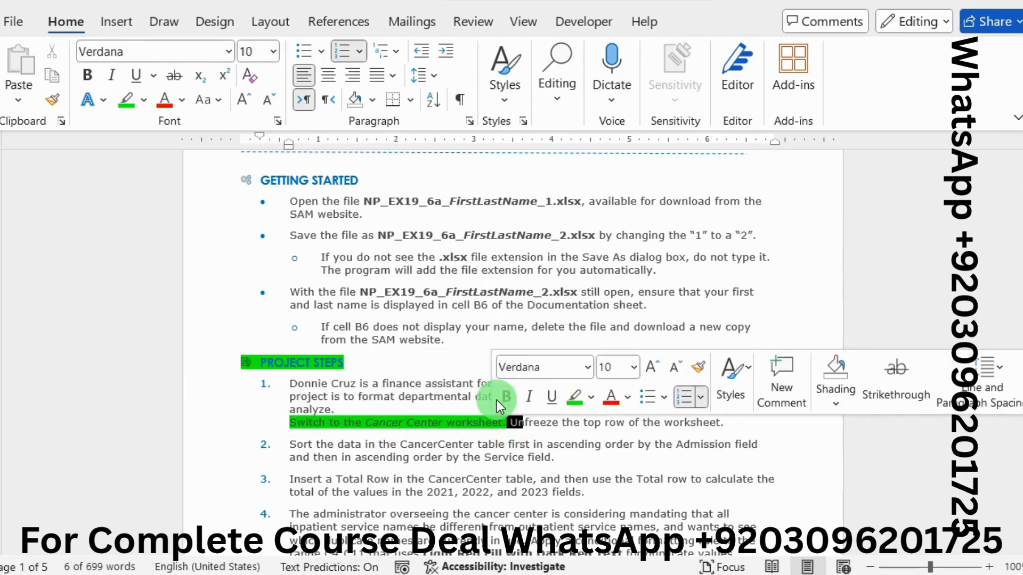
pyautogui.click(516, 422)
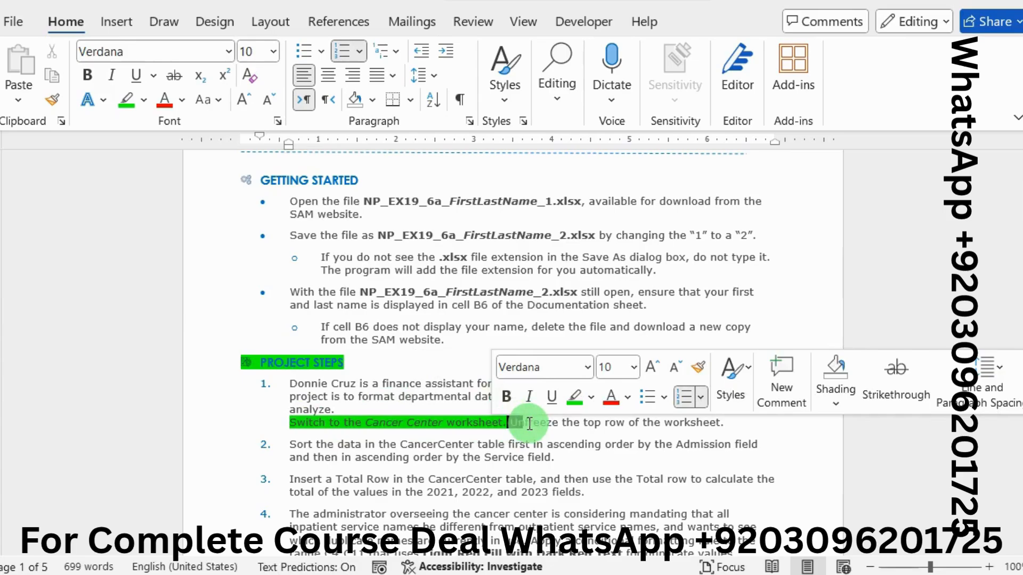
pyautogui.moveTo(512, 423); pyautogui.dragTo(715, 419)
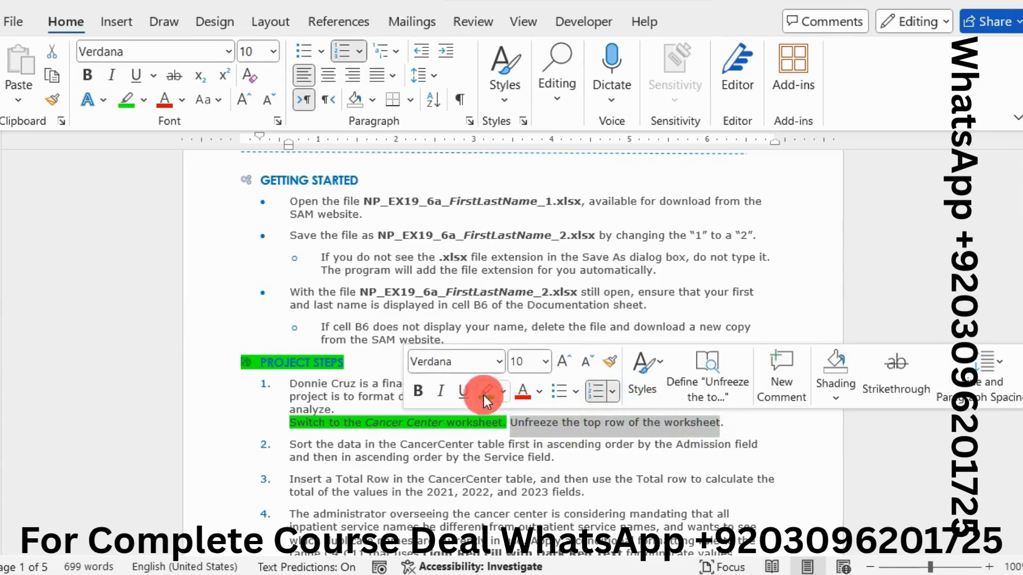
pyautogui.click(488, 398)
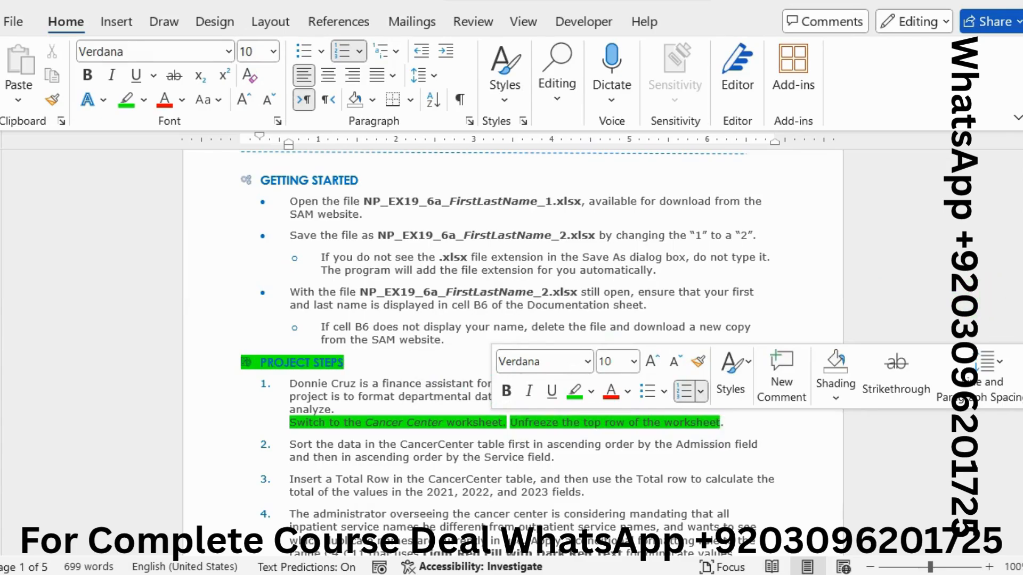
# Step: Switch to the Excel workbook and unfreeze the top row of the Cancer Center worksheet
pyautogui.hotkey('alt', 'Tab')
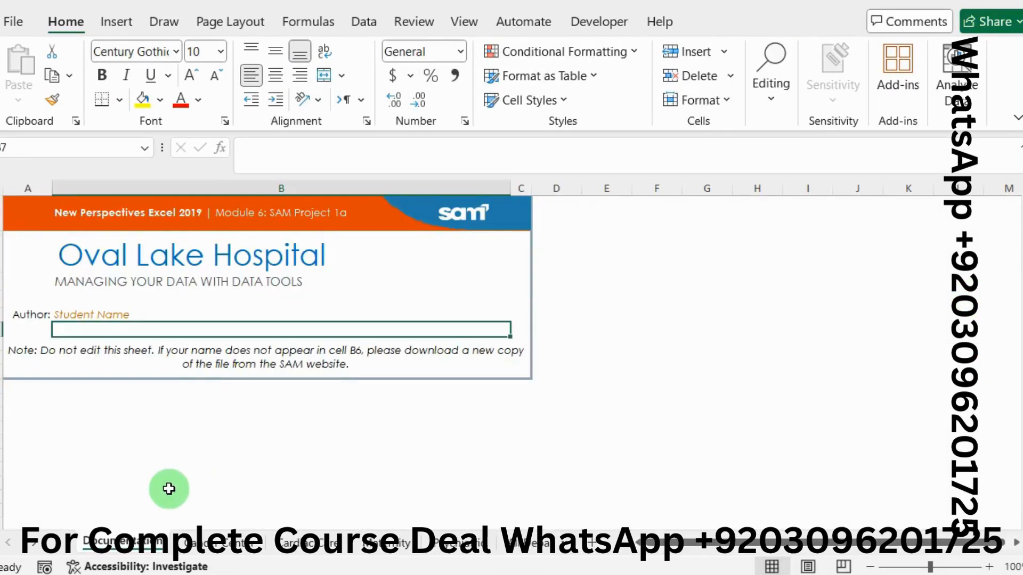
pyautogui.click(235, 545)
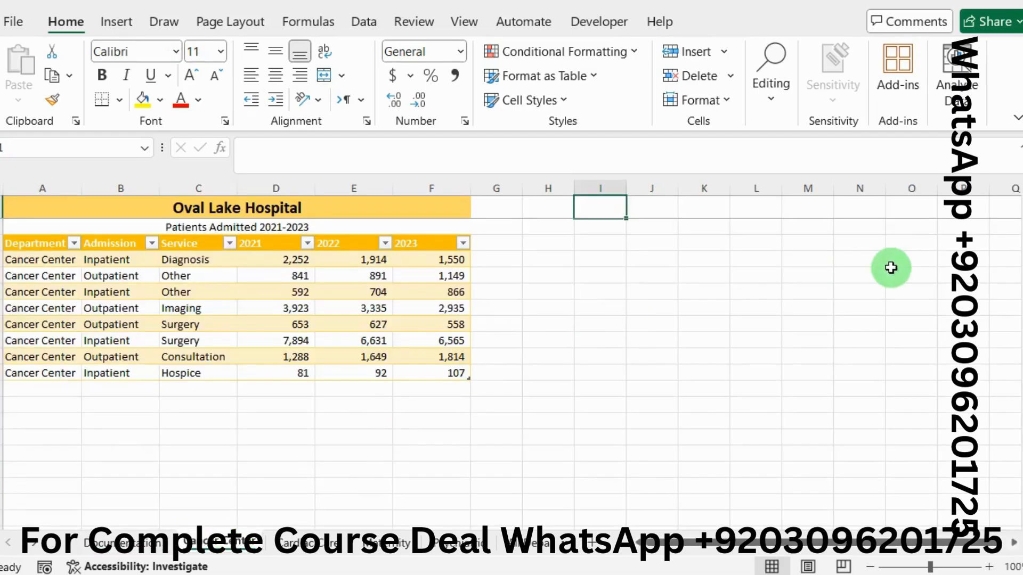
pyautogui.moveTo(1018, 248)
pyautogui.mouseDown()
pyautogui.moveTo(1019, 287)
pyautogui.moveTo(1019, 237)
pyautogui.moveTo(1018, 285)
pyautogui.moveTo(1018, 257)
pyautogui.mouseUp()
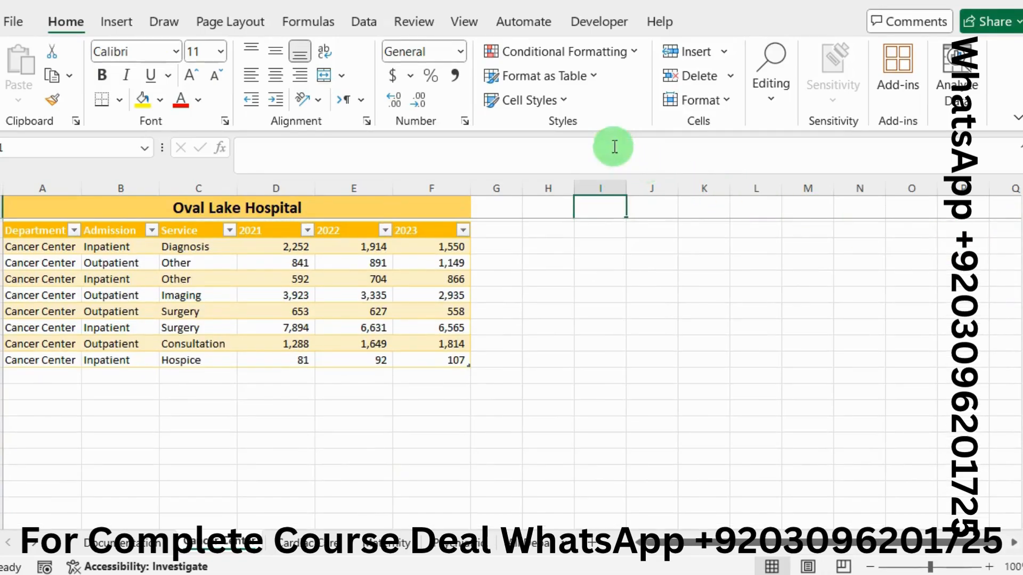
pyautogui.click(465, 26)
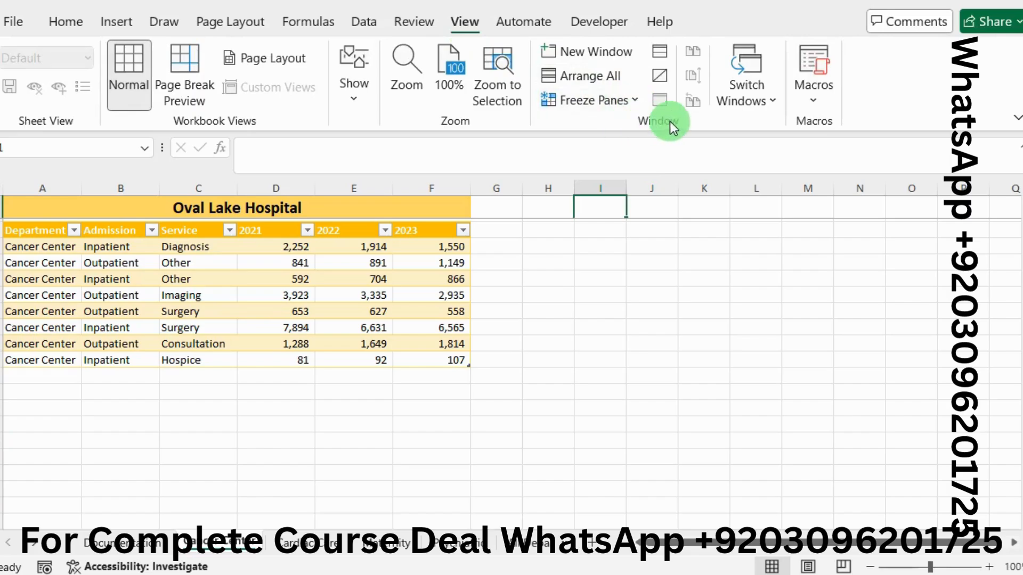
pyautogui.click(634, 101)
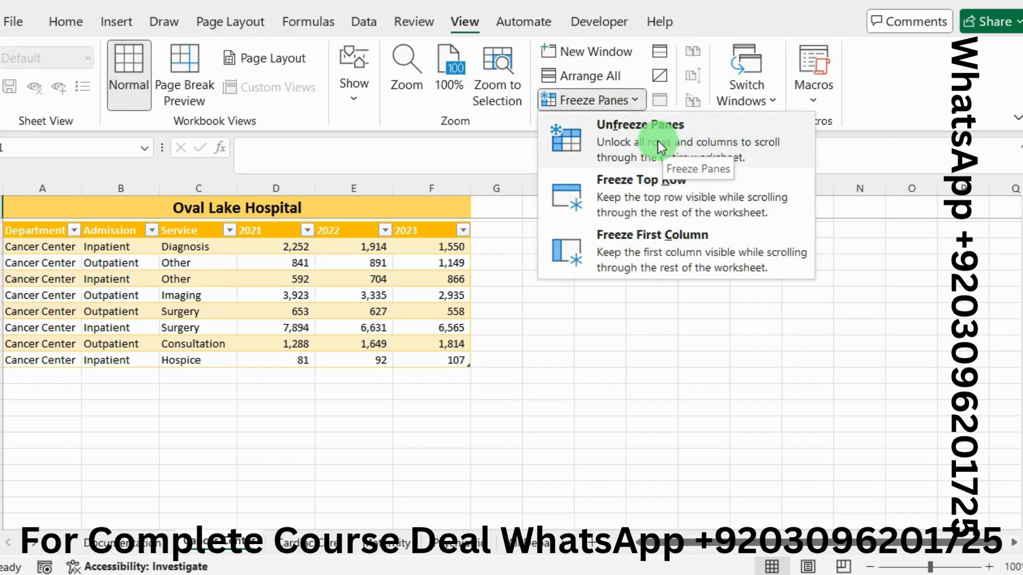
pyautogui.click(657, 141)
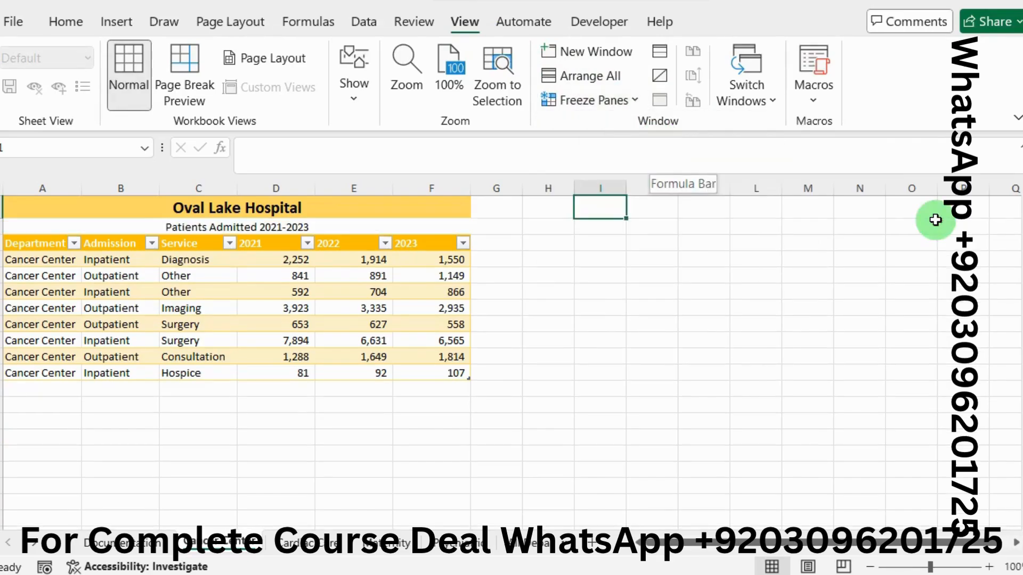
pyautogui.moveTo(1019, 227)
pyautogui.mouseDown()
pyautogui.moveTo(1019, 243)
pyautogui.moveTo(1019, 233)
pyautogui.mouseUp()
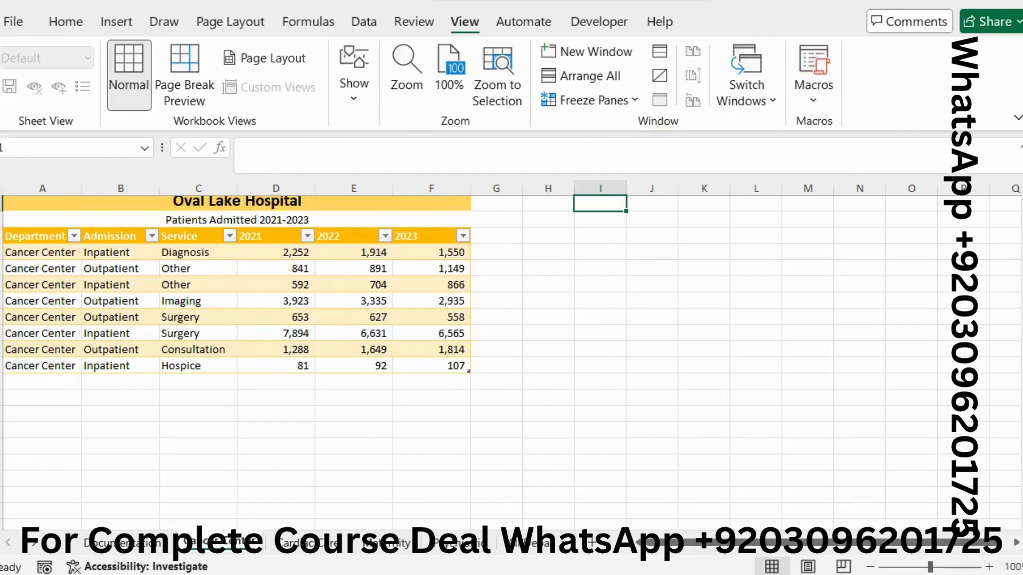
# Step: Return to the Word instructions, remove the highlighting from project step 1 and highlight project step 2 in bright green
pyautogui.hotkey('alt', 'Tab')
pyautogui.click(682, 405)
pyautogui.moveTo(713, 414); pyautogui.dragTo(304, 420)
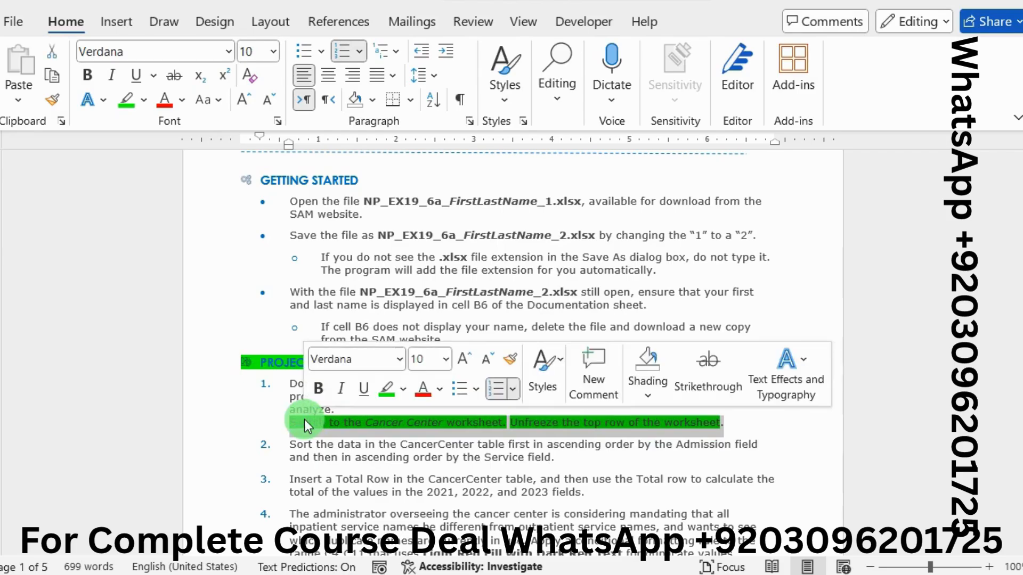
pyautogui.click(380, 394)
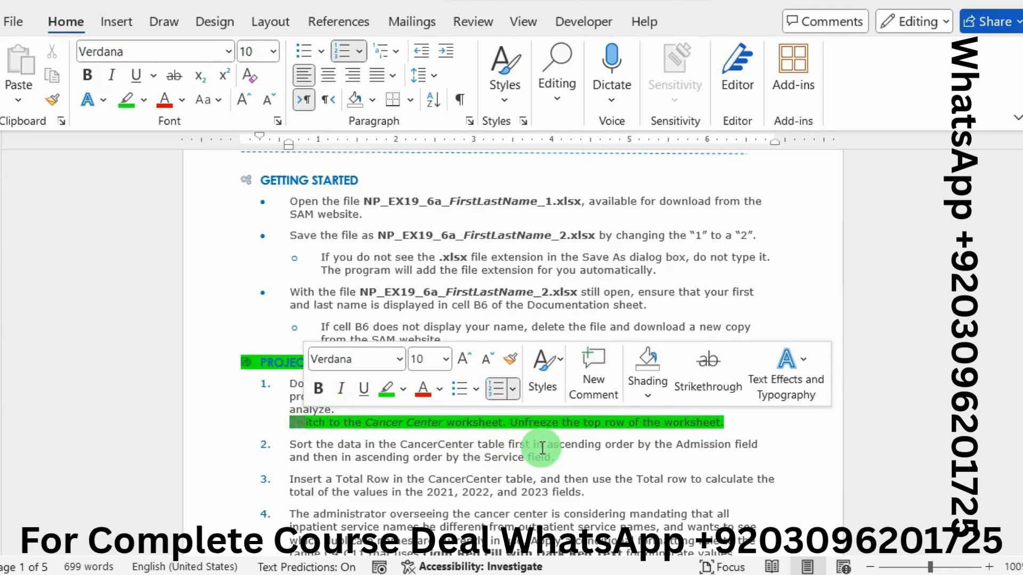
pyautogui.moveTo(560, 458)
pyautogui.mouseDown()
pyautogui.moveTo(297, 442)
pyautogui.moveTo(319, 422)
pyautogui.moveTo(725, 424)
pyautogui.mouseUp()
pyautogui.click(383, 417)
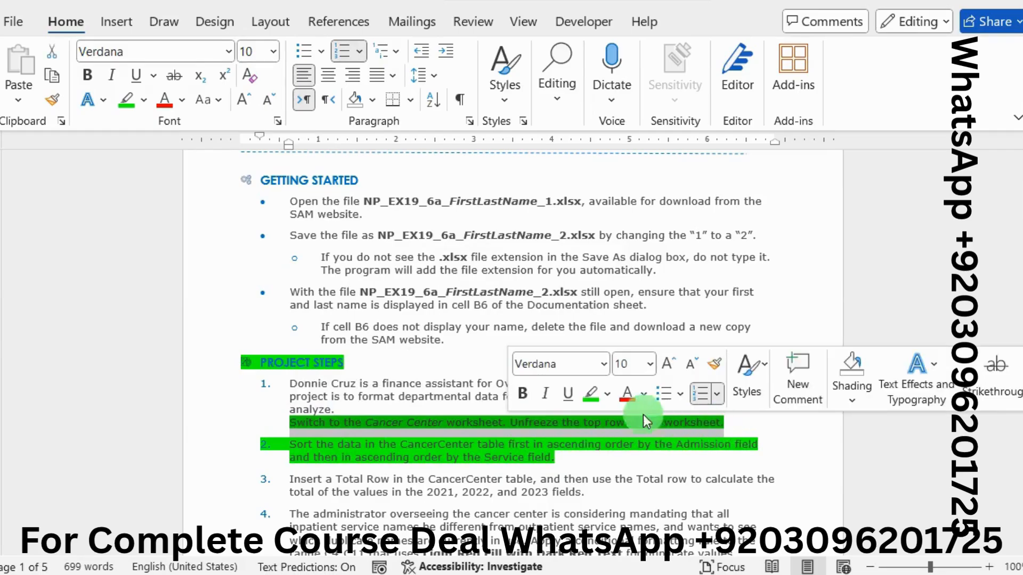
pyautogui.click(592, 397)
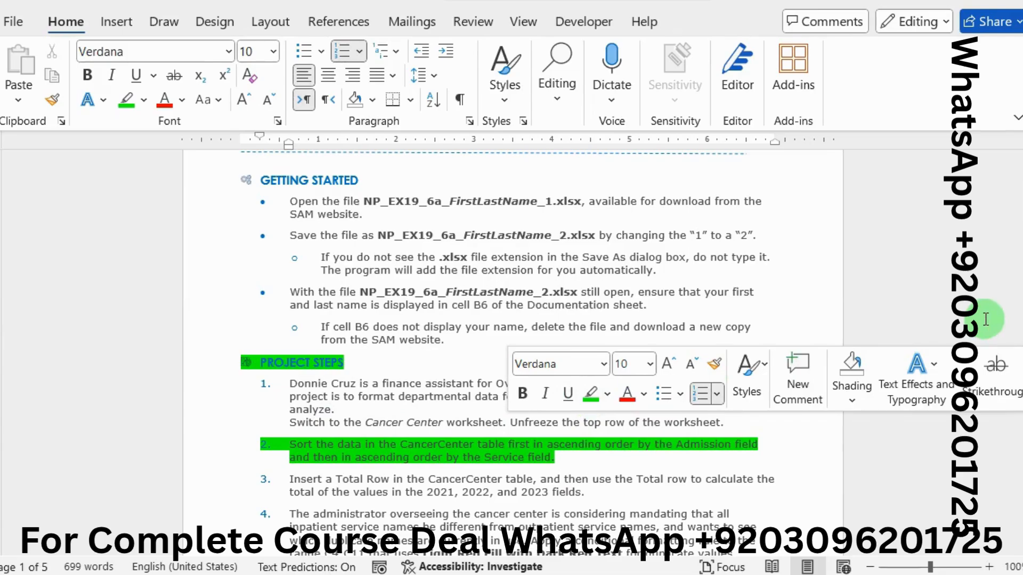
# Step: In the Excel workbook, sort the CancerCenter table by Admission A to Z, with Service A to Z as the second level
pyautogui.hotkey('alt', 'Tab')
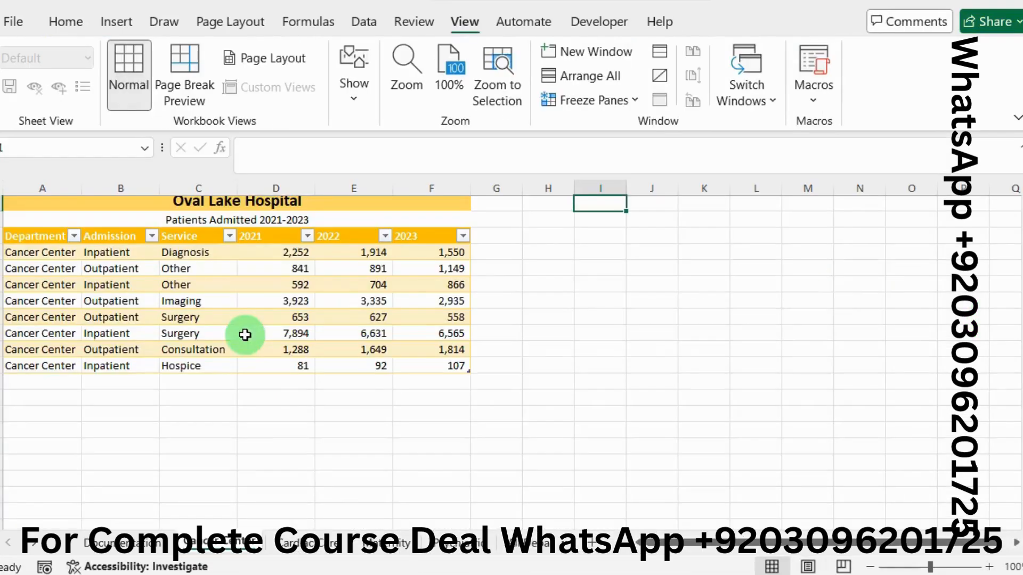
pyautogui.click(124, 320)
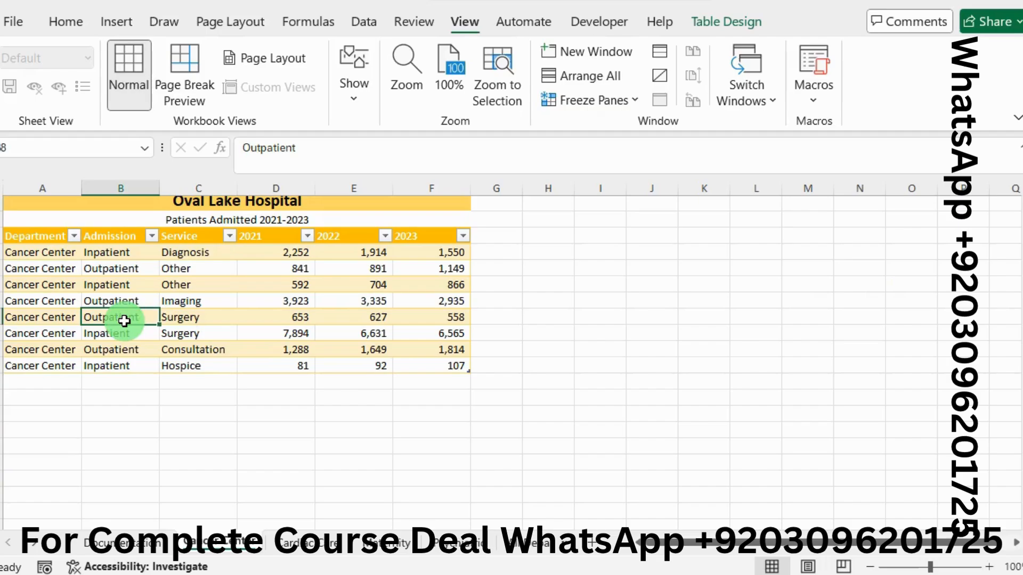
pyautogui.click(361, 31)
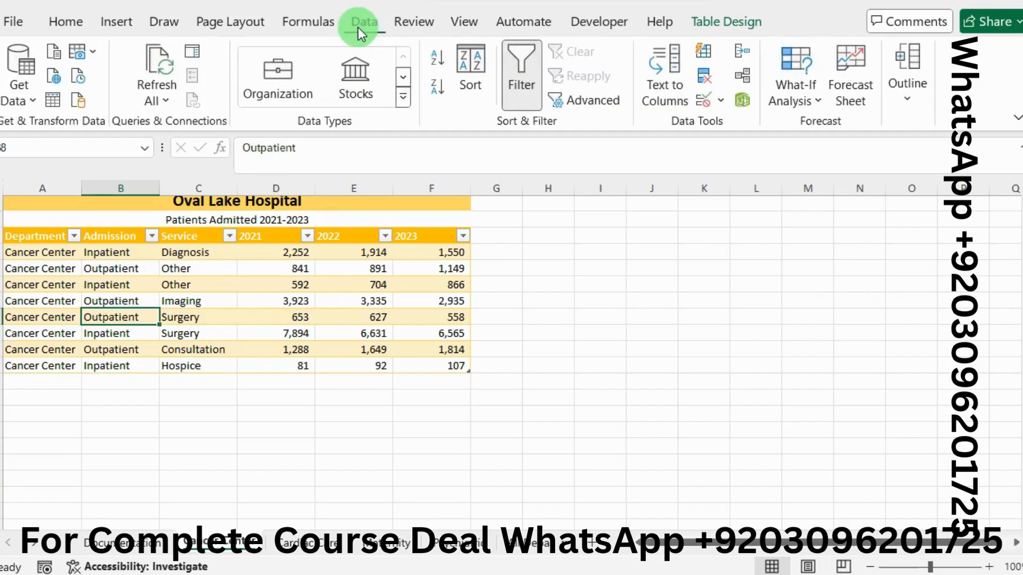
pyautogui.click(464, 62)
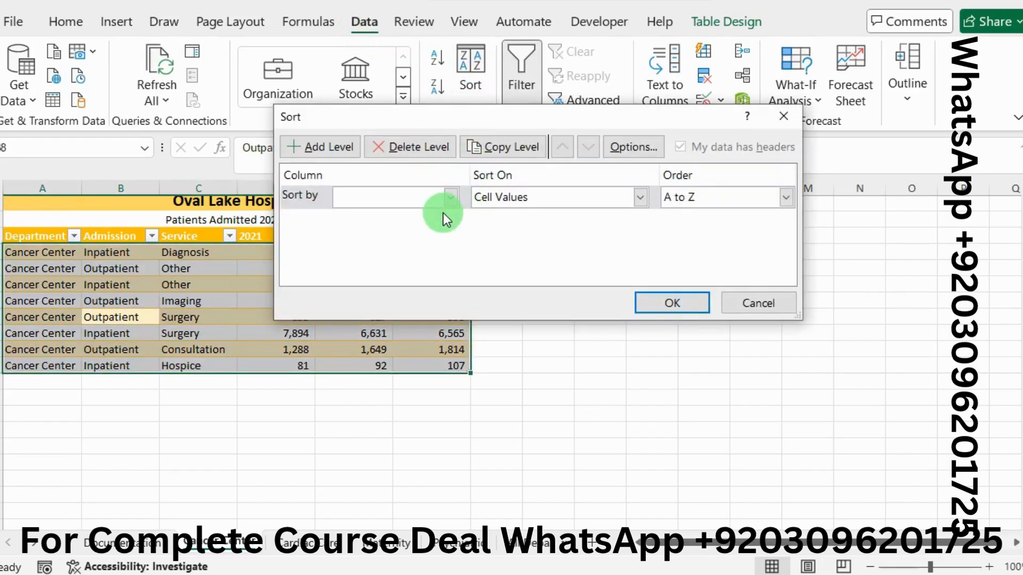
pyautogui.click(450, 198)
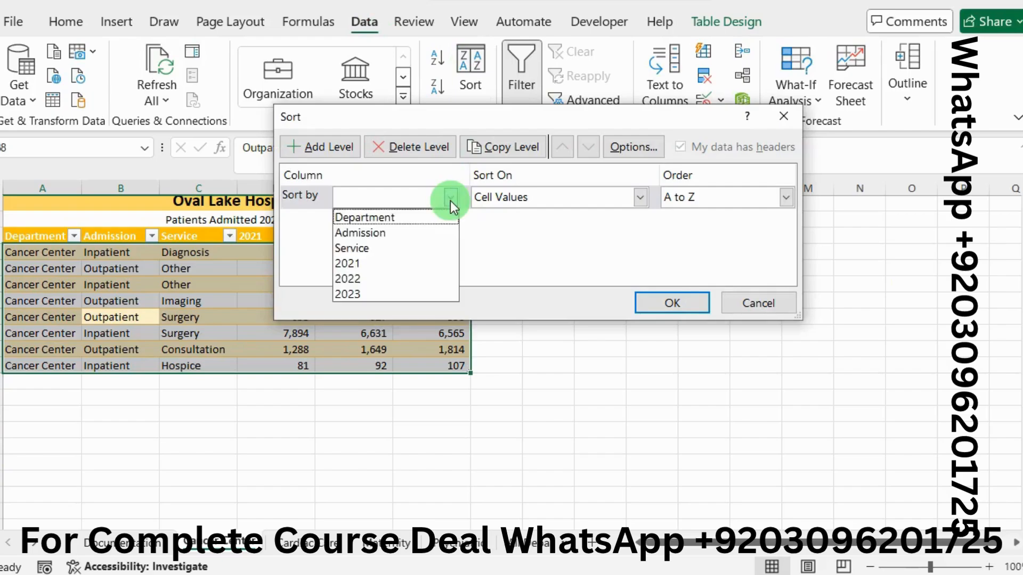
pyautogui.click(386, 232)
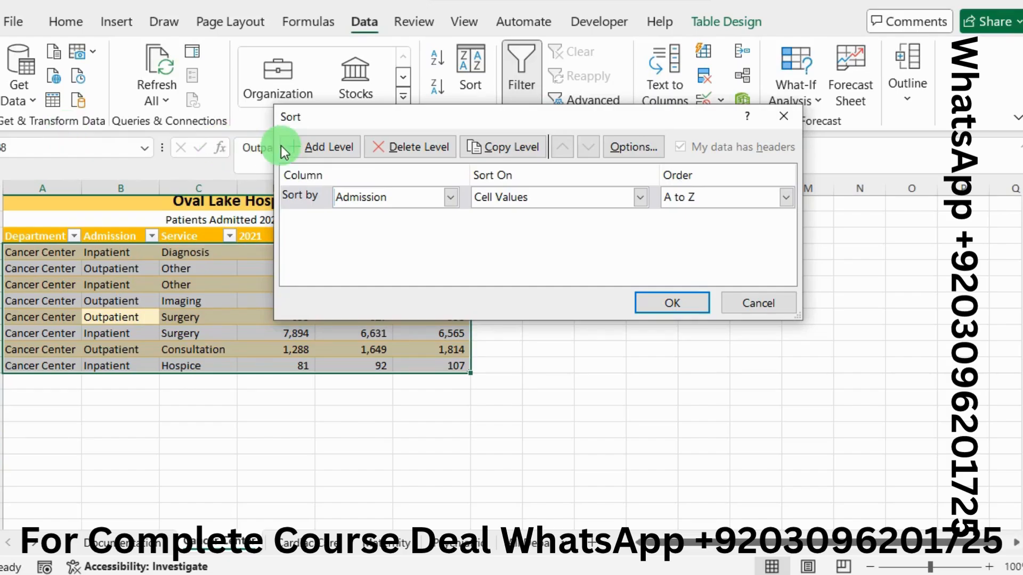
pyautogui.click(297, 148)
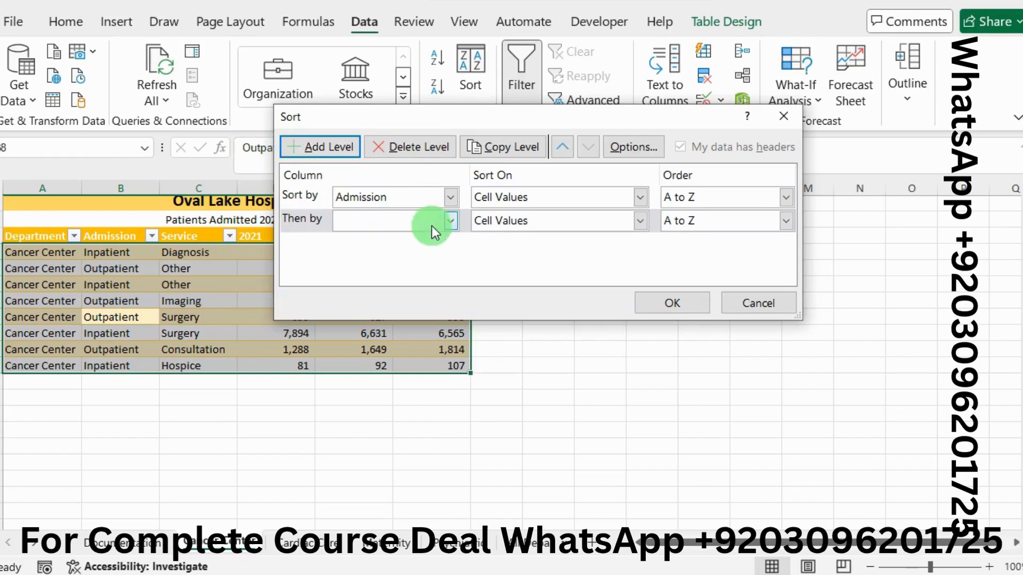
pyautogui.click(452, 226)
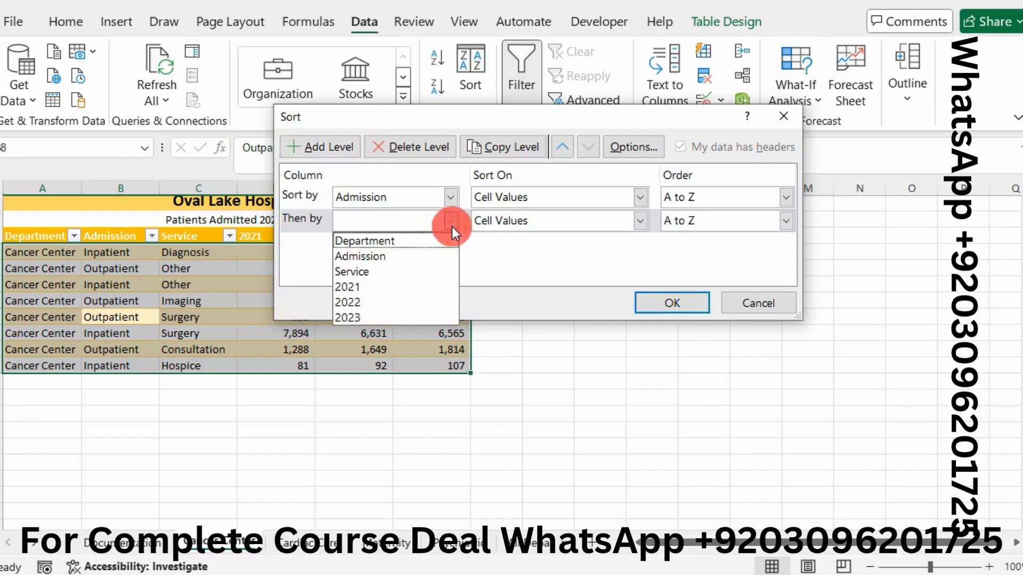
pyautogui.click(387, 269)
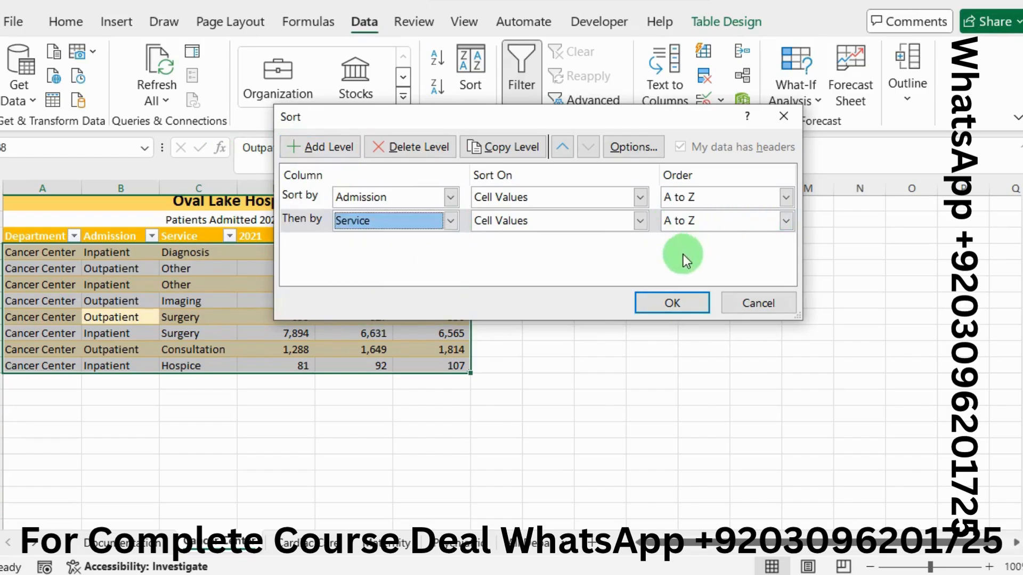
pyautogui.click(675, 305)
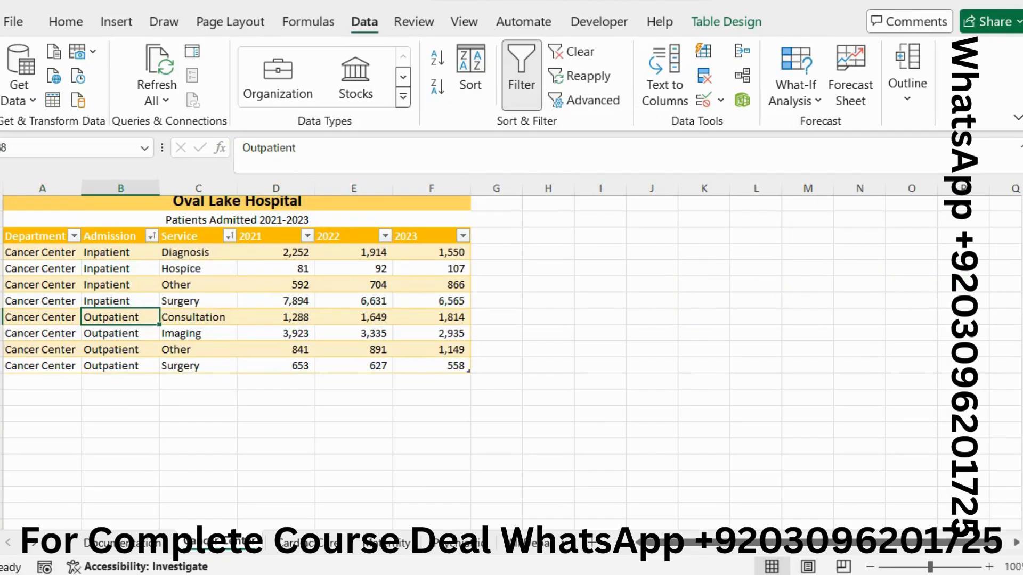
# Step: Remove the bright green highlighting from project step 2 in the Word instructions and switch back to the Excel workbook NP_EX19_6a_name_1.xlsx
pyautogui.hotkey('alt', 'Tab')
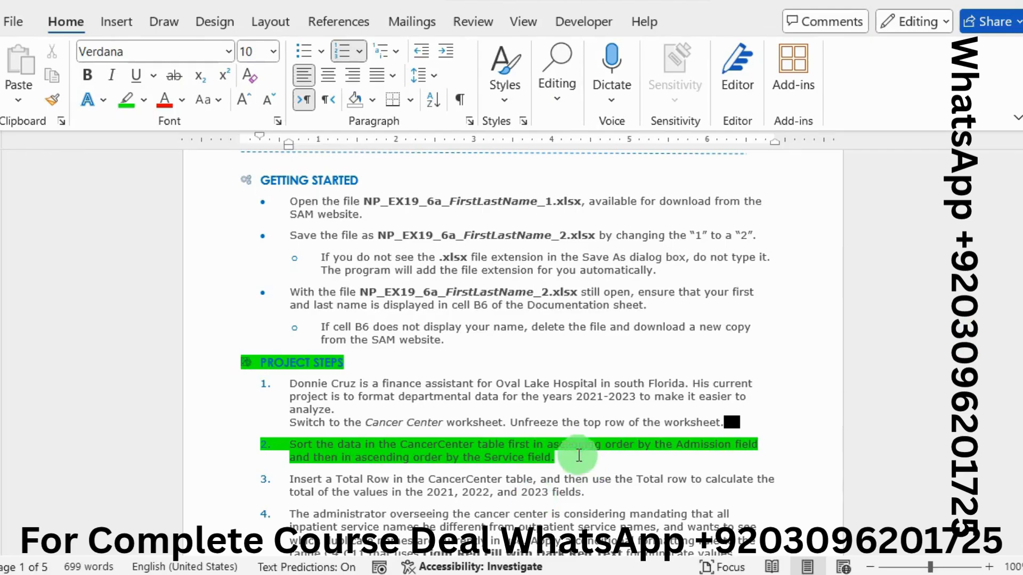
pyautogui.moveTo(569, 458); pyautogui.dragTo(299, 441)
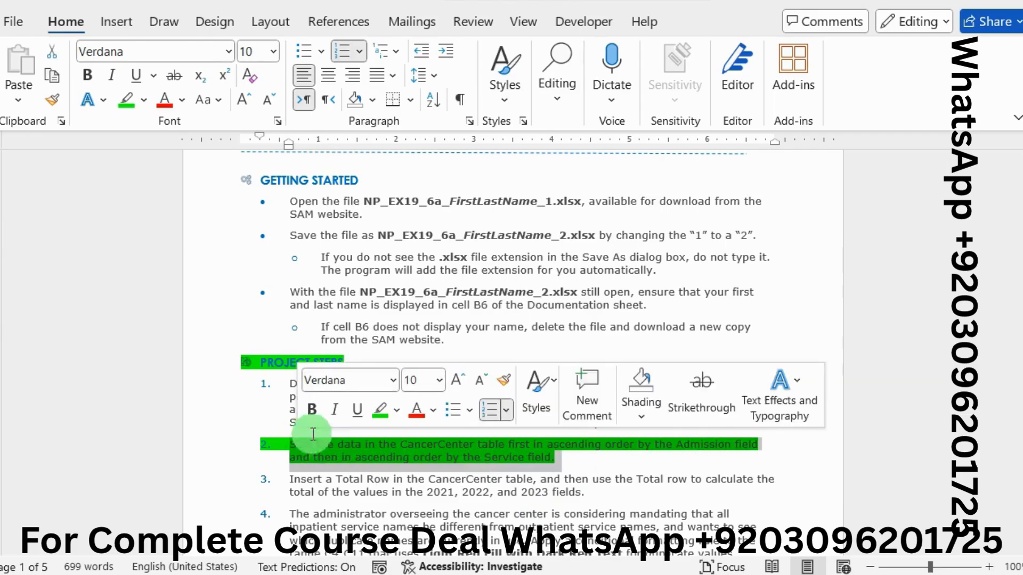
pyautogui.click(378, 414)
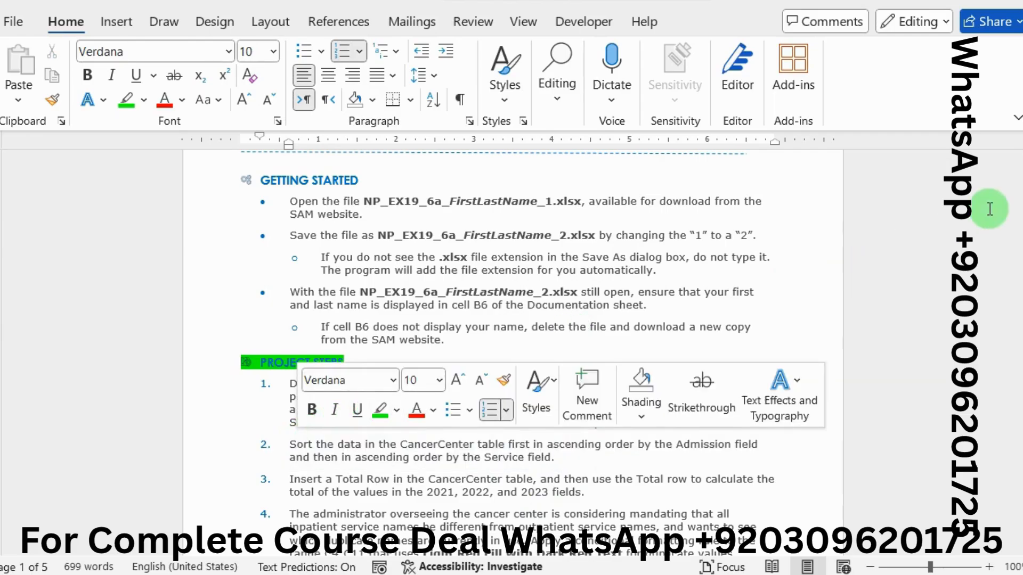
pyautogui.moveTo(1019, 181); pyautogui.dragTo(1018, 209)
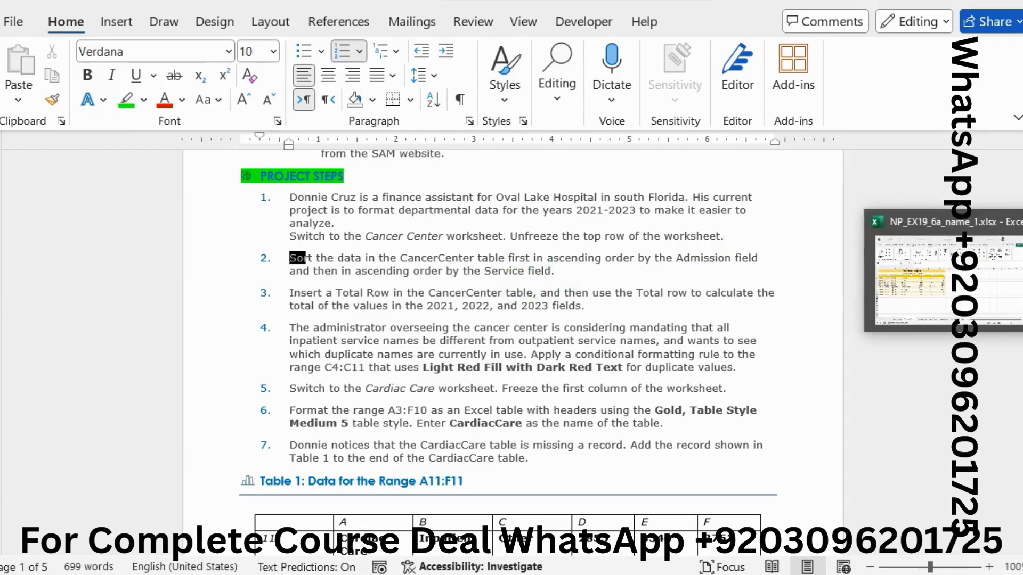
pyautogui.click(1018, 275)
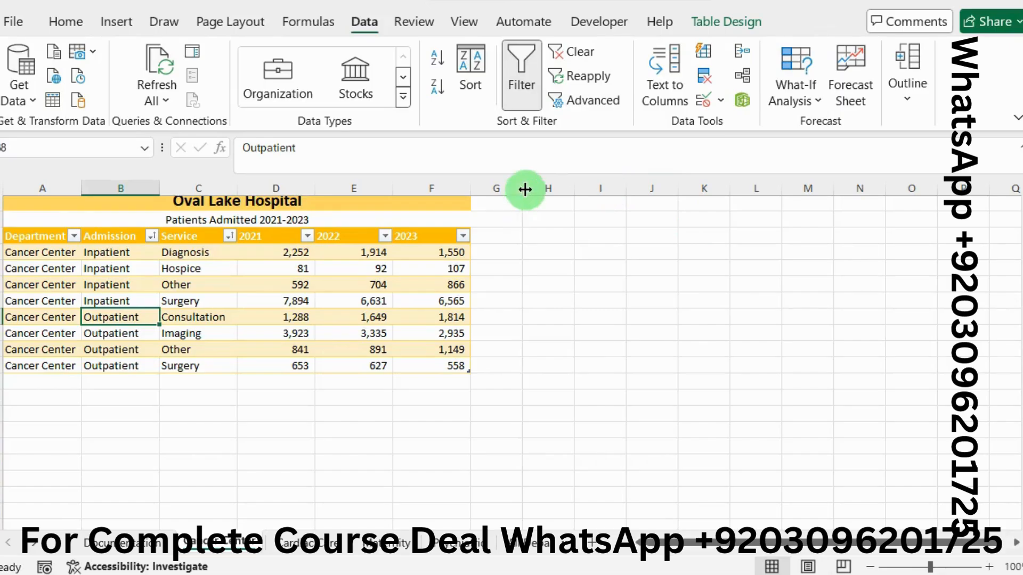
# Step: Add a Total Row to the CancerCenter table and use the Sum function for the 2022 and 2021 columns
pyautogui.click(728, 26)
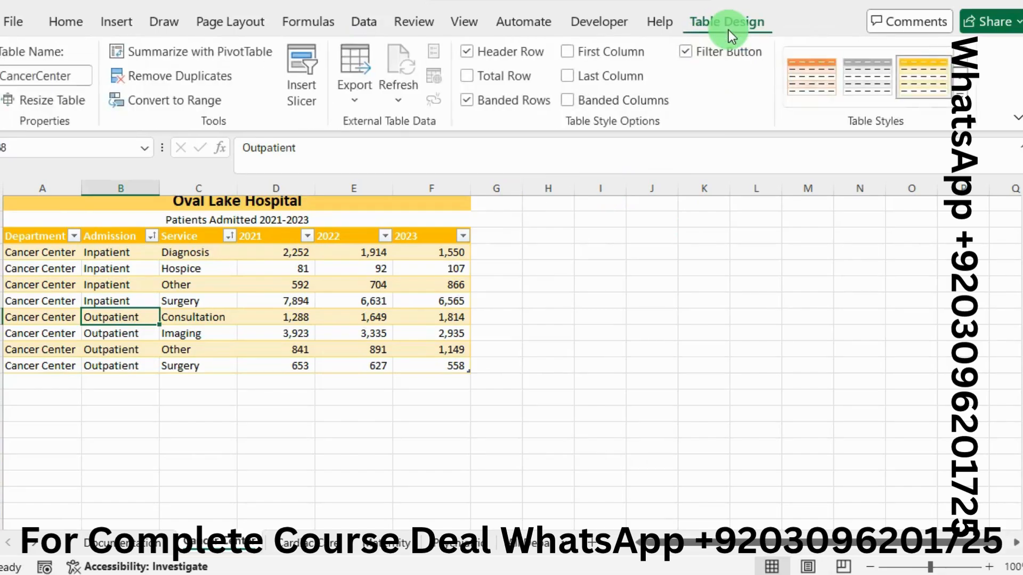
pyautogui.click(472, 77)
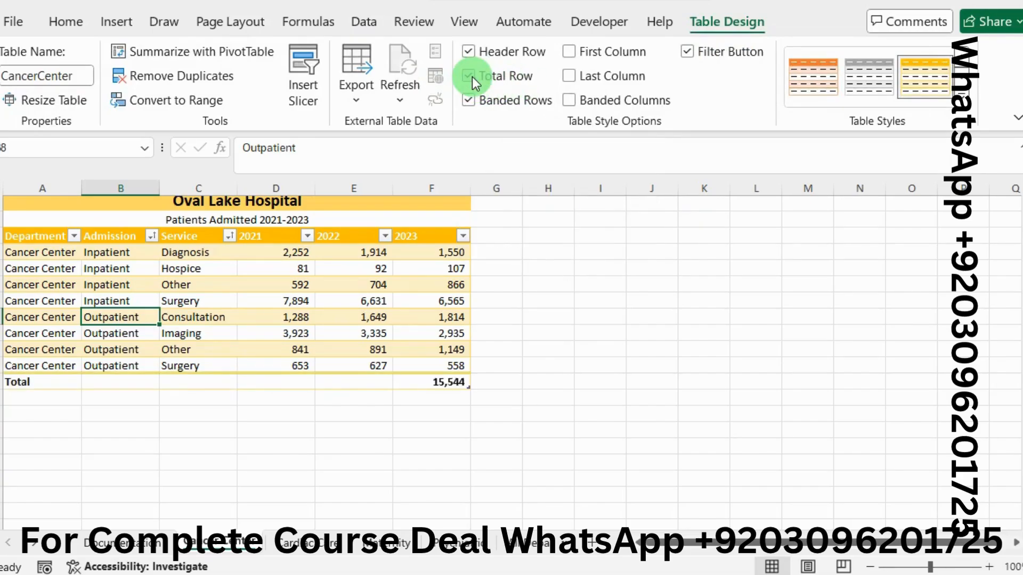
pyautogui.click(366, 380)
pyautogui.click(401, 382)
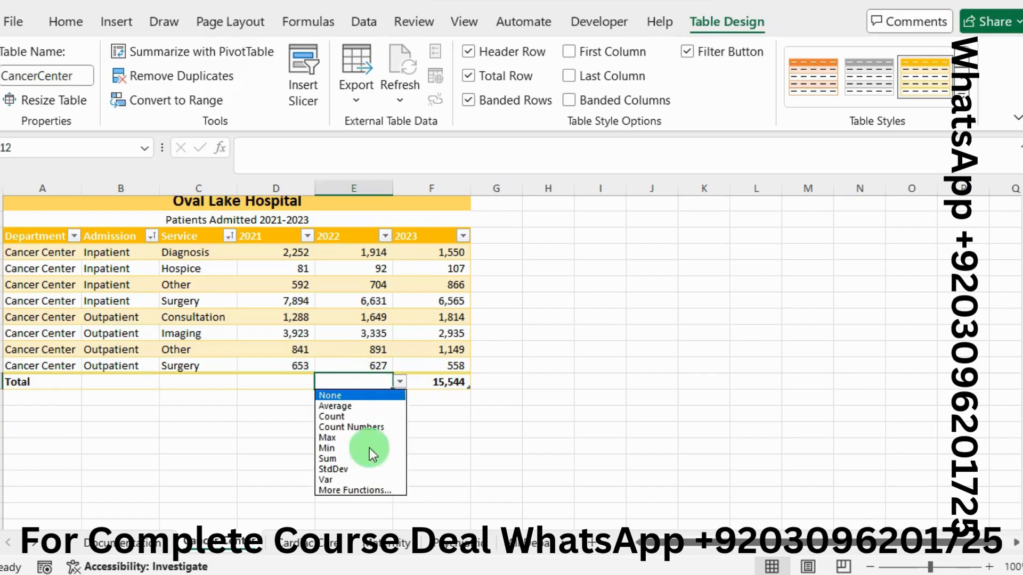
pyautogui.click(325, 461)
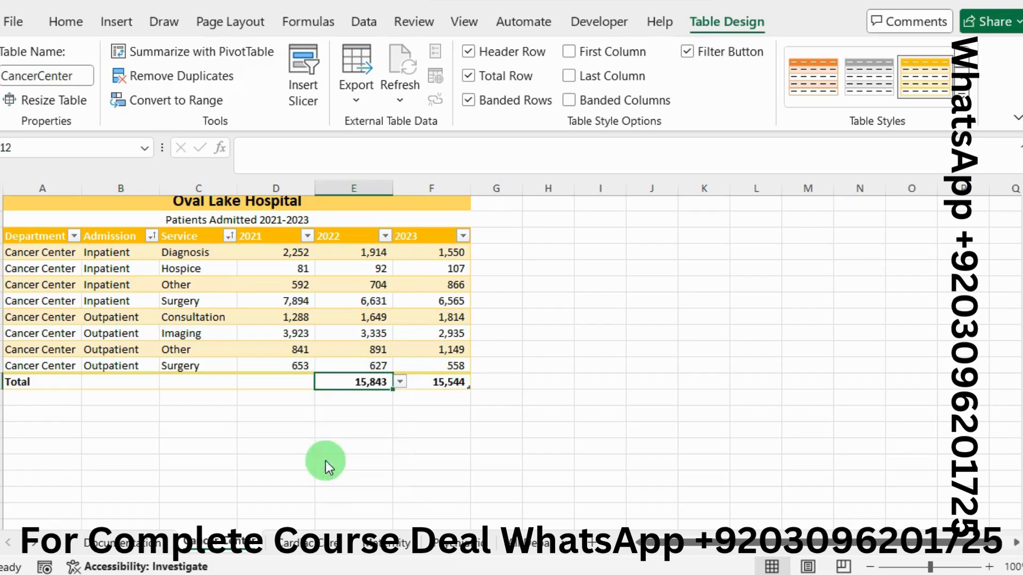
pyautogui.click(277, 380)
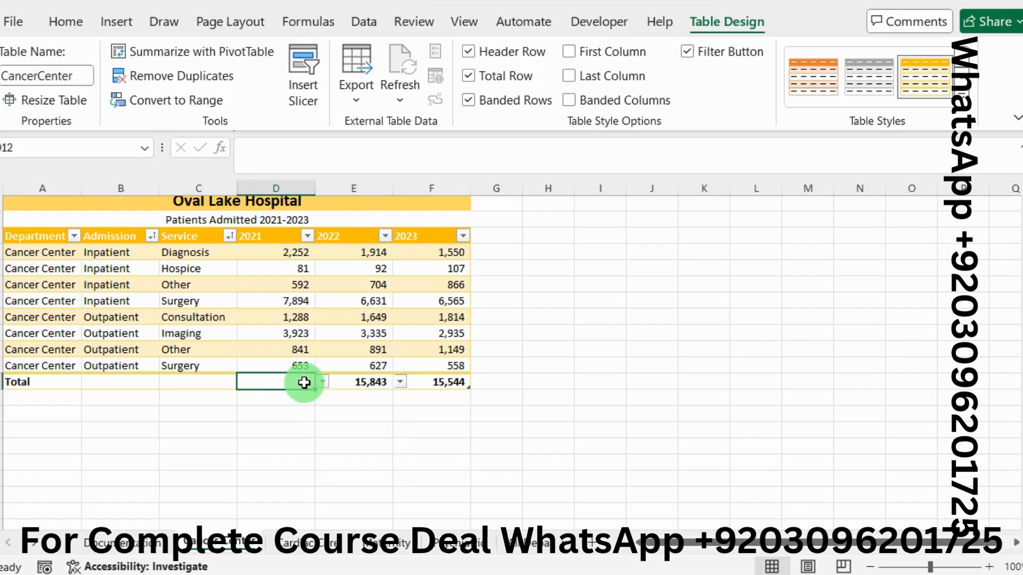
pyautogui.click(323, 382)
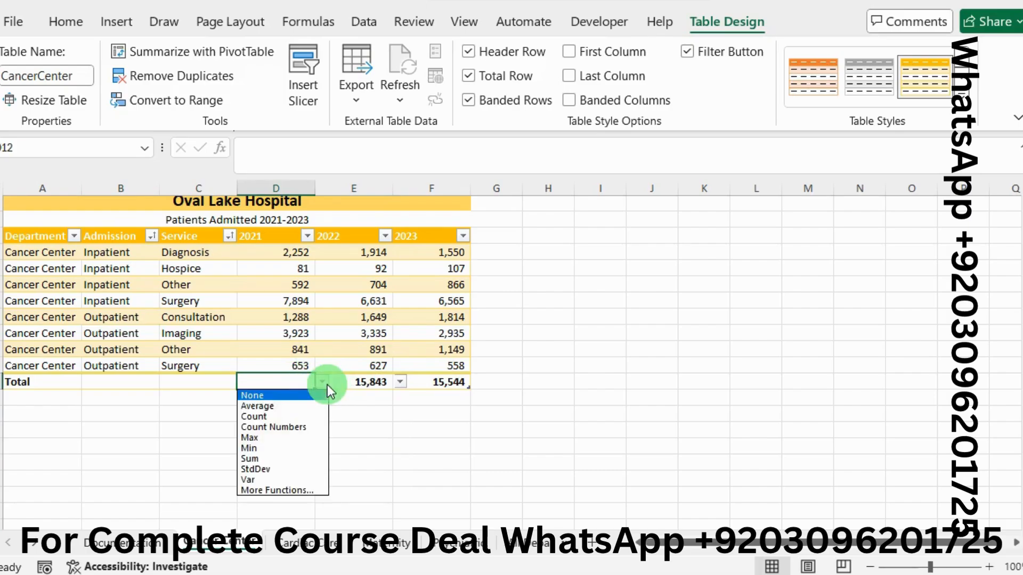
pyautogui.click(264, 459)
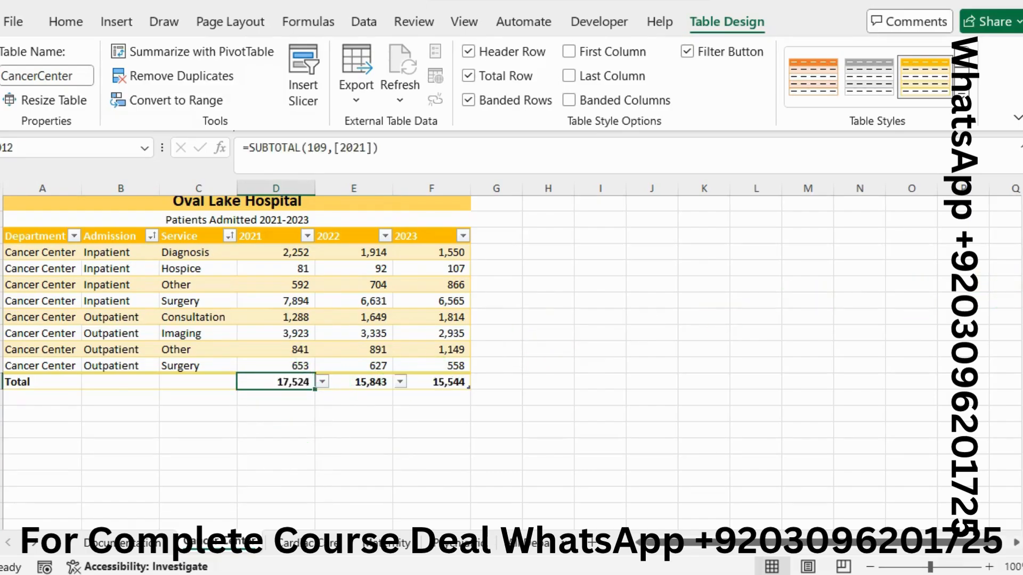
# Step: Switch to the Word instructions to consult the range in project step 4, and select C4:C11 on the Cancer Center worksheet in Excel
pyautogui.hotkey('alt', 'Tab')
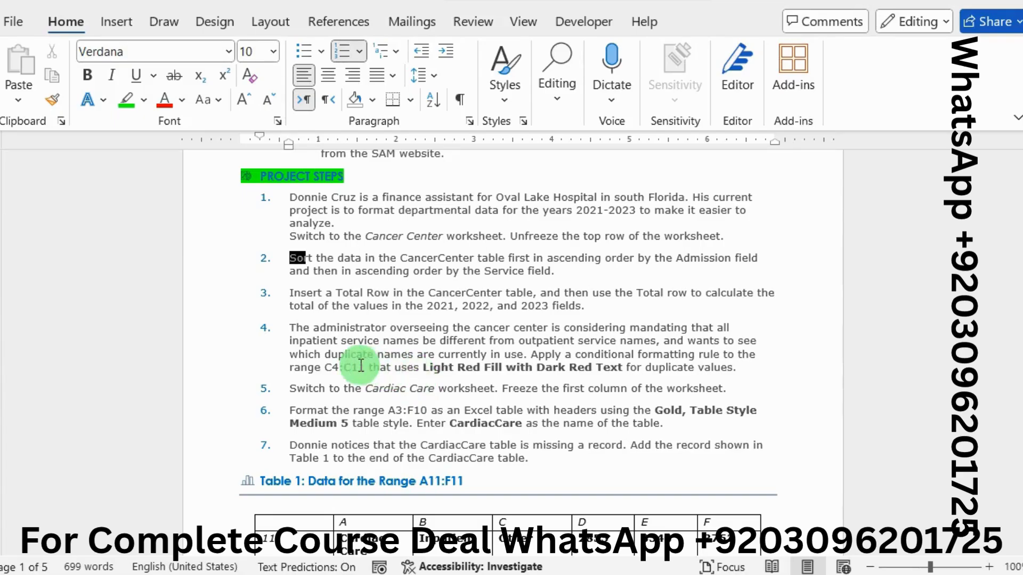
pyautogui.moveTo(366, 367); pyautogui.dragTo(328, 370)
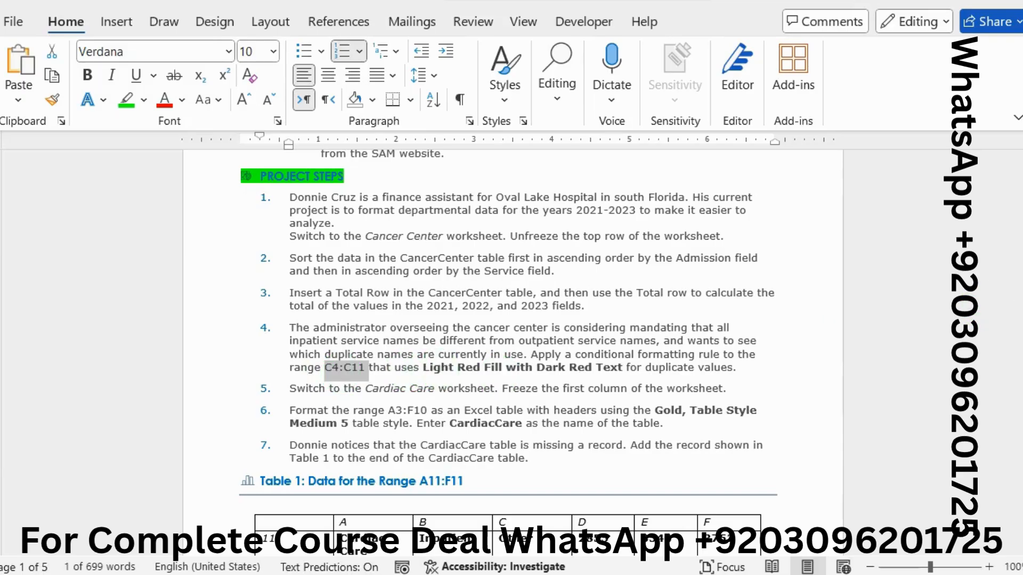
pyautogui.click(1021, 273)
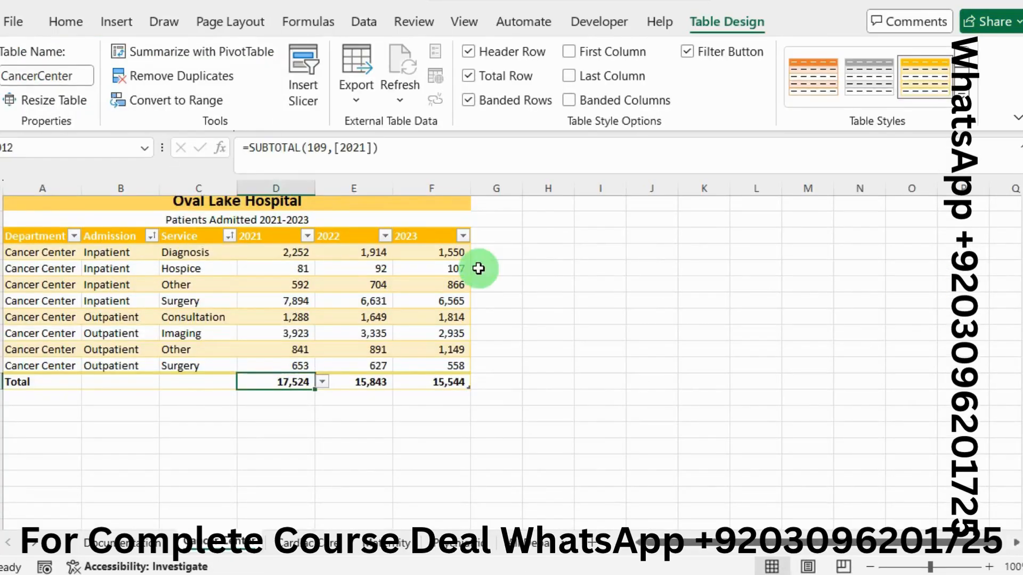
pyautogui.click(64, 151)
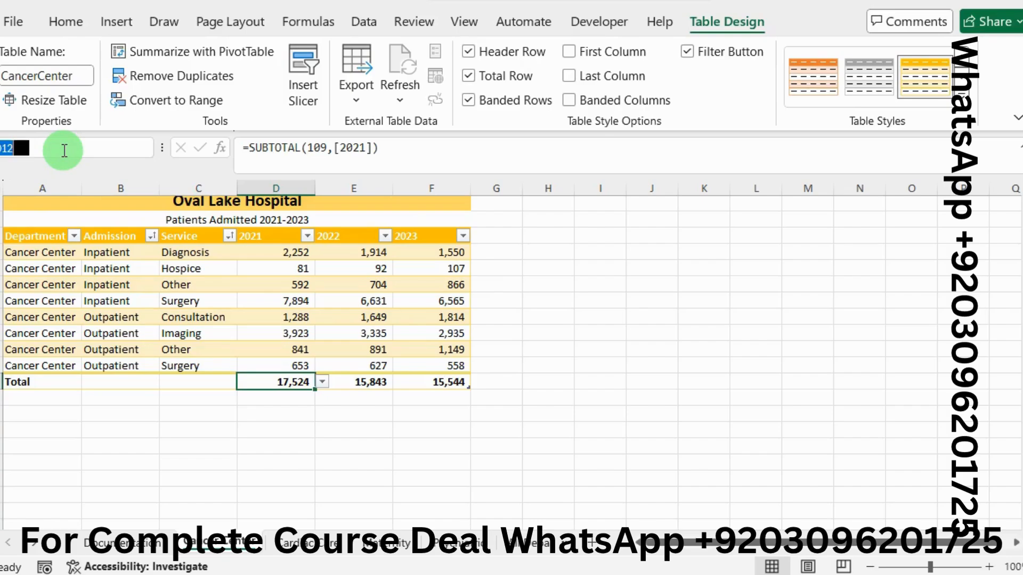
pyautogui.write('C4:C11')
pyautogui.press('Return')
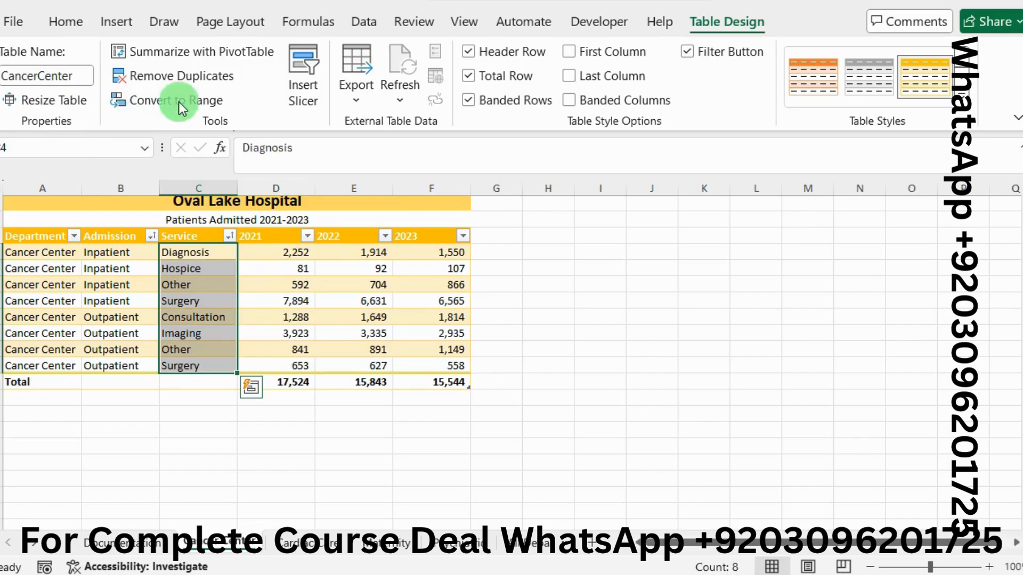
# Step: Apply a Duplicate Values conditional formatting rule to the selected Service cells using Light Red Fill with Dark Red Text
pyautogui.click(62, 23)
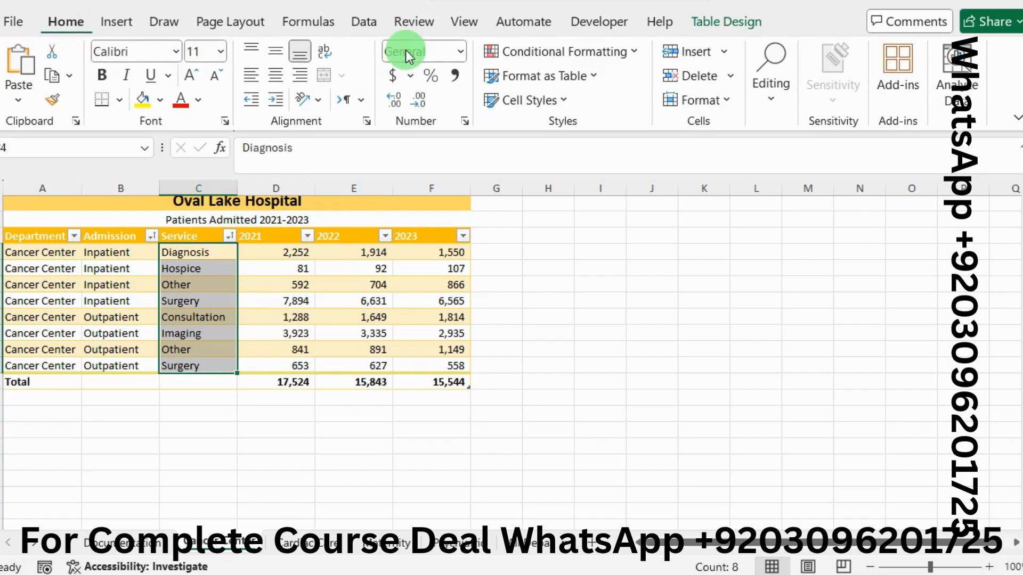
pyautogui.click(625, 53)
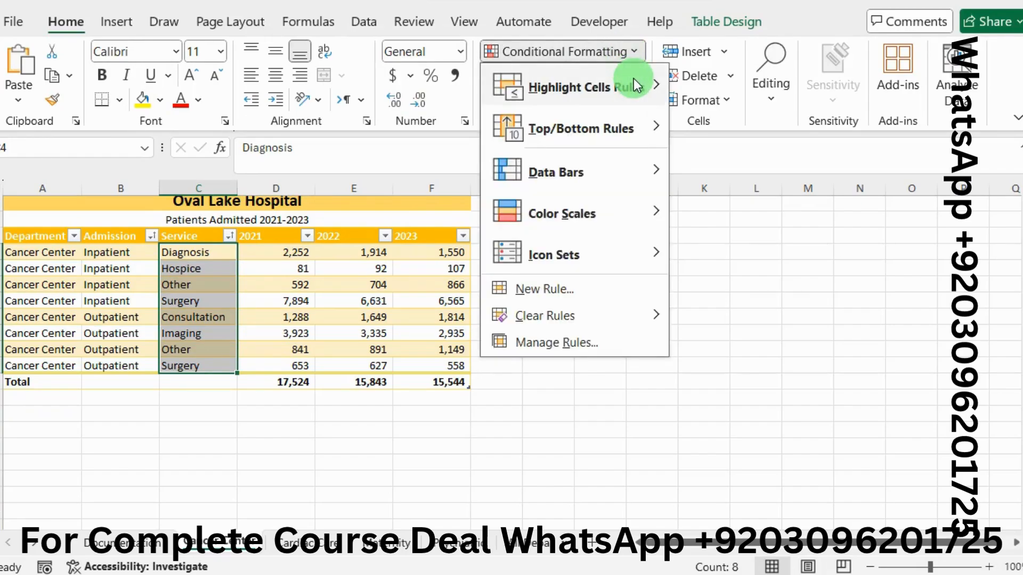
pyautogui.moveTo(647, 83)
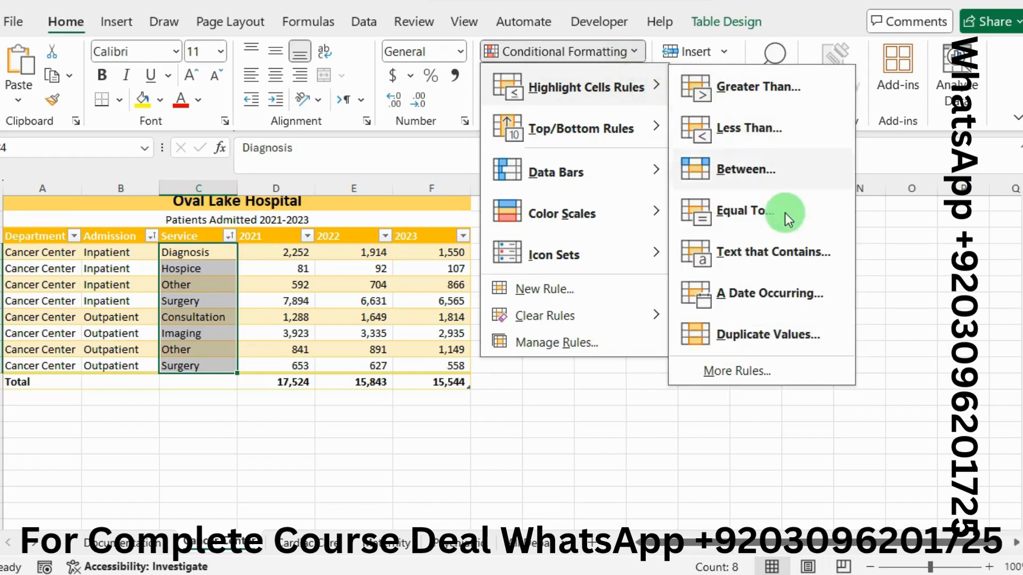
pyautogui.click(798, 337)
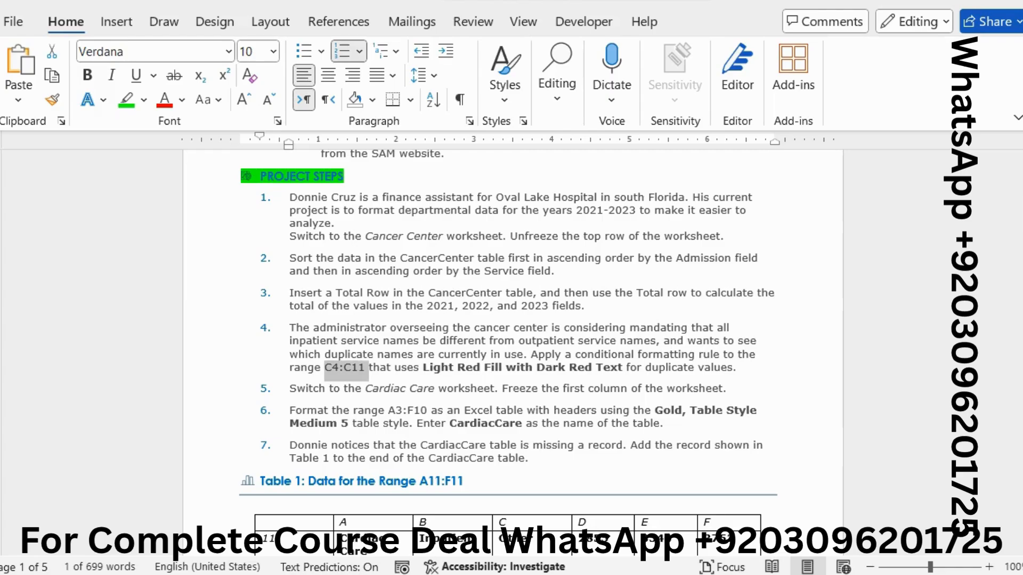
pyautogui.click(1020, 274)
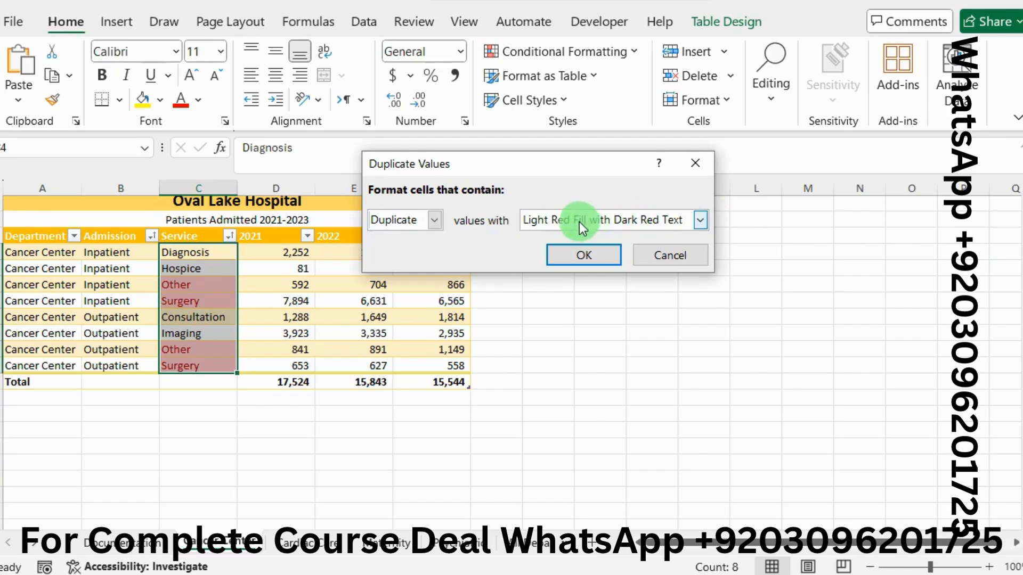
pyautogui.click(585, 249)
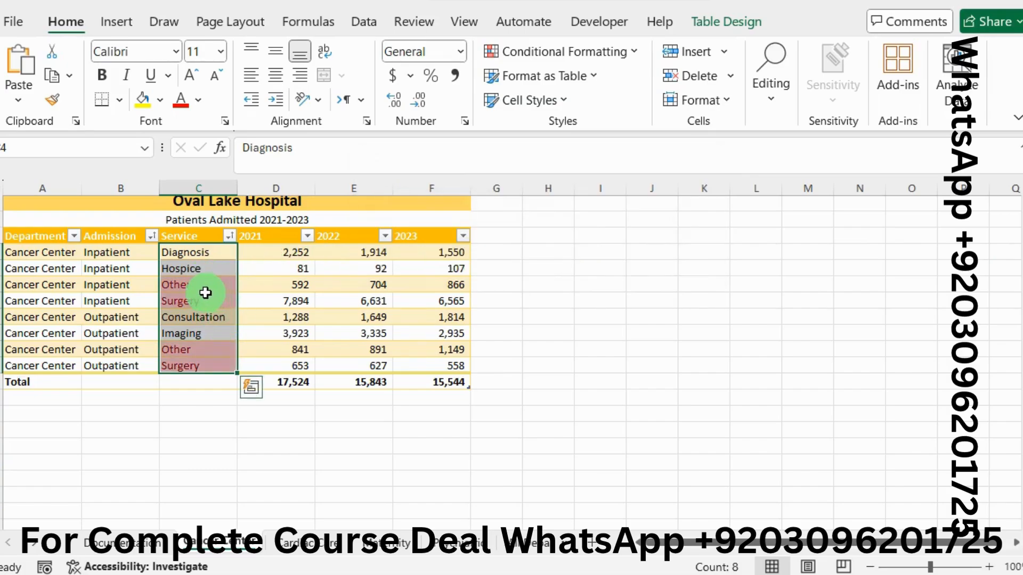
pyautogui.click(205, 291)
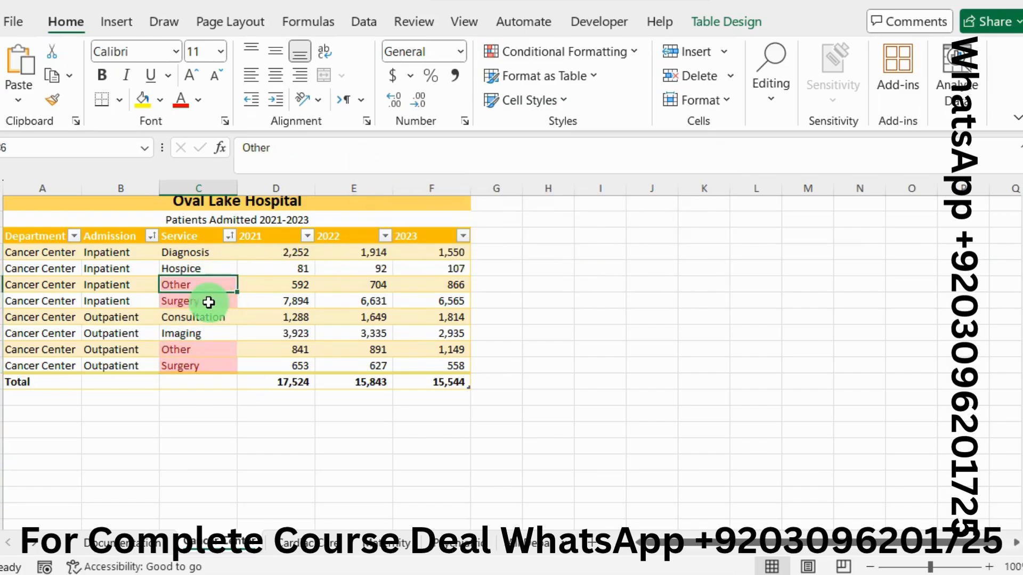
pyautogui.click(208, 302)
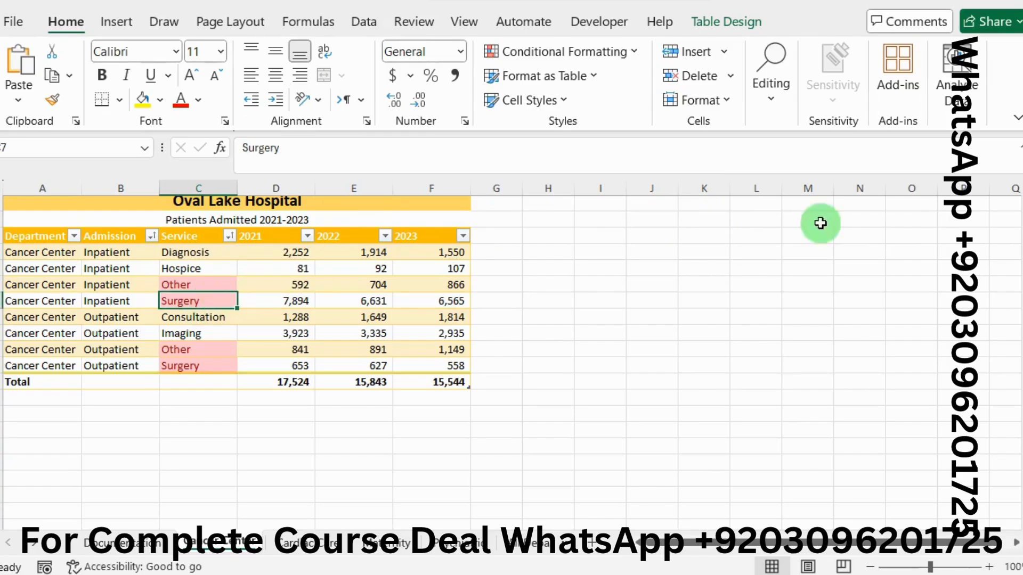
# Step: Consult the next project steps in the Word instructions, then return to Excel and open the Cardiac Care worksheet
pyautogui.hotkey('alt', 'Tab')
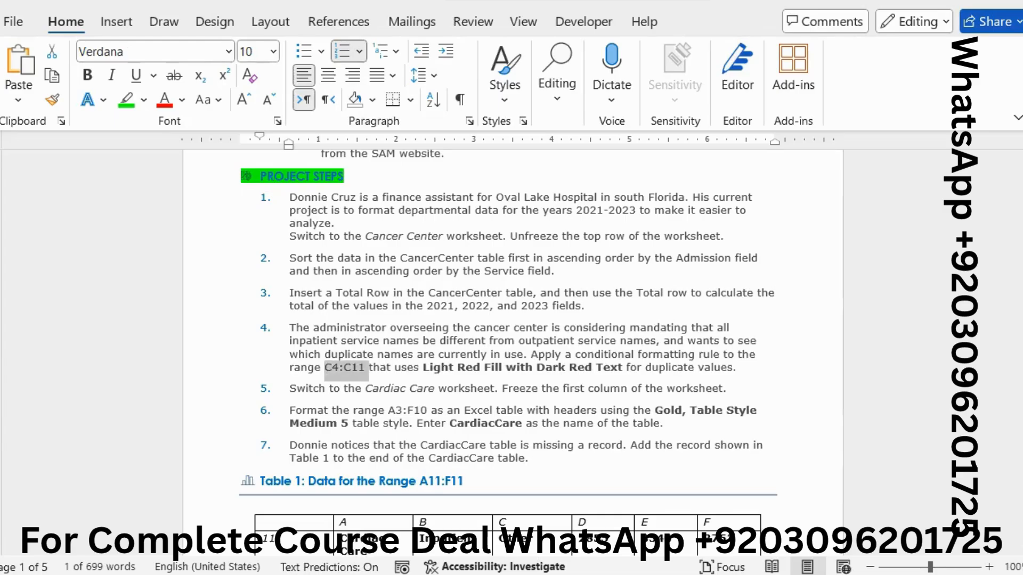
pyautogui.click(526, 422)
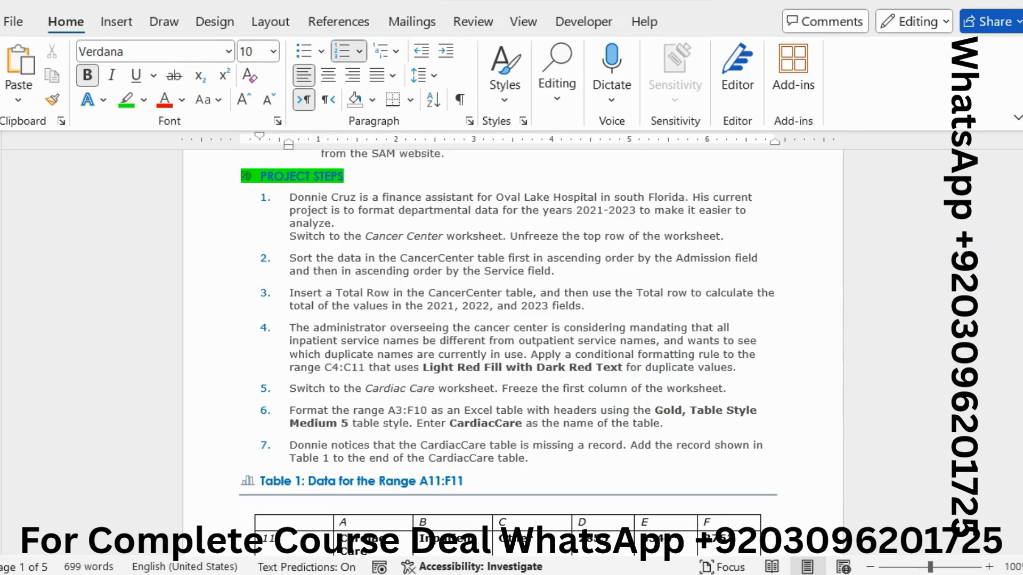
pyautogui.hotkey('alt', 'Tab')
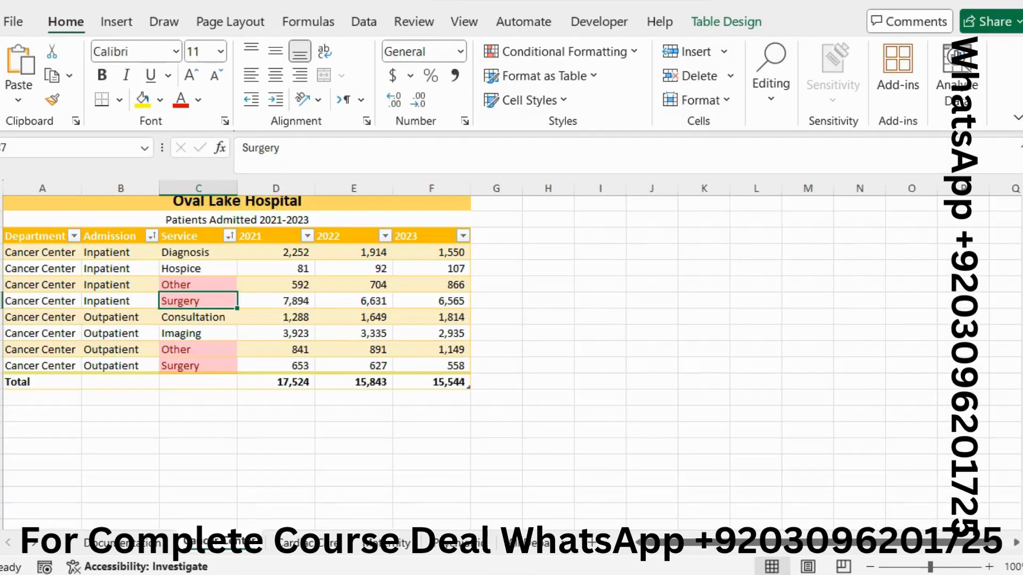
pyautogui.click(318, 555)
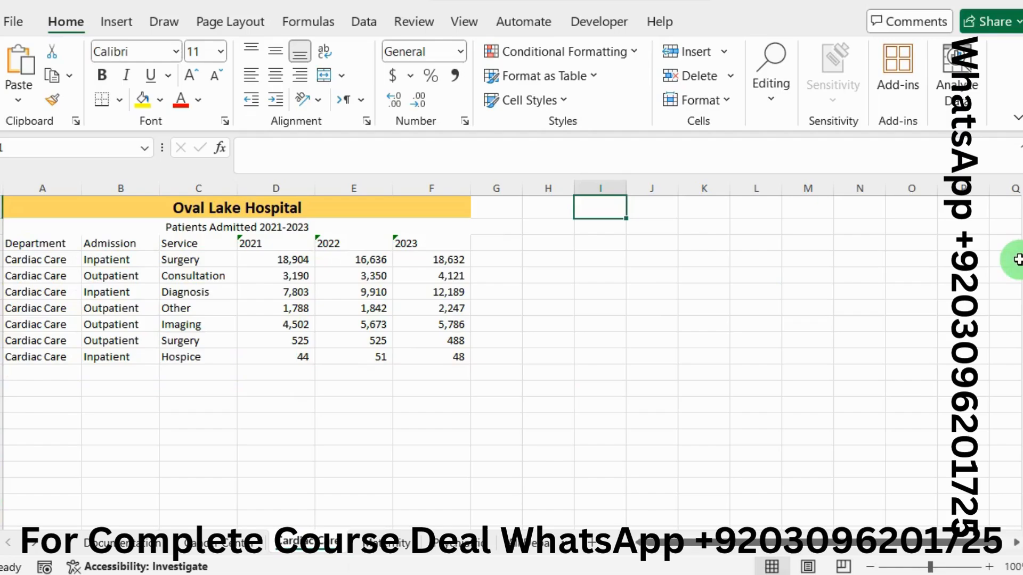
pyautogui.moveTo(1016, 258)
pyautogui.mouseDown()
pyautogui.moveTo(1018, 298)
pyautogui.moveTo(1016, 249)
pyautogui.mouseUp()
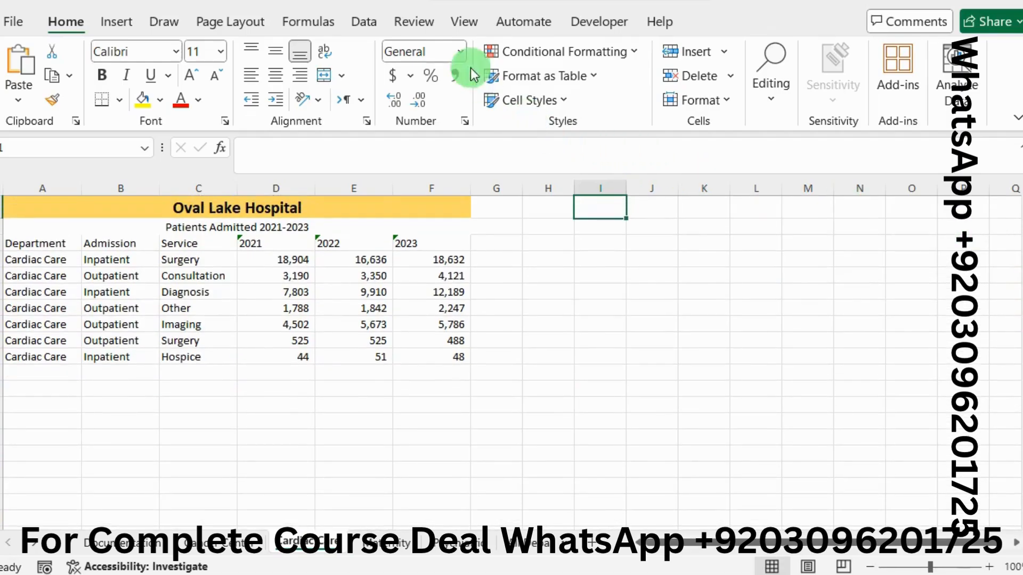
# Step: Freeze the first column of the Cardiac Care worksheet, rechecking project step 5 in the Word instructions
pyautogui.click(455, 23)
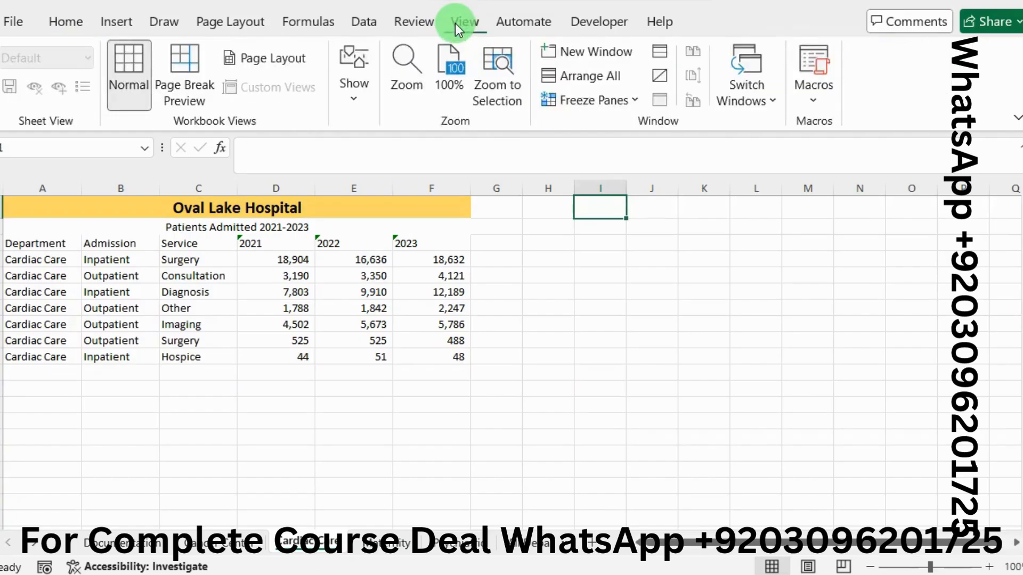
pyautogui.click(634, 101)
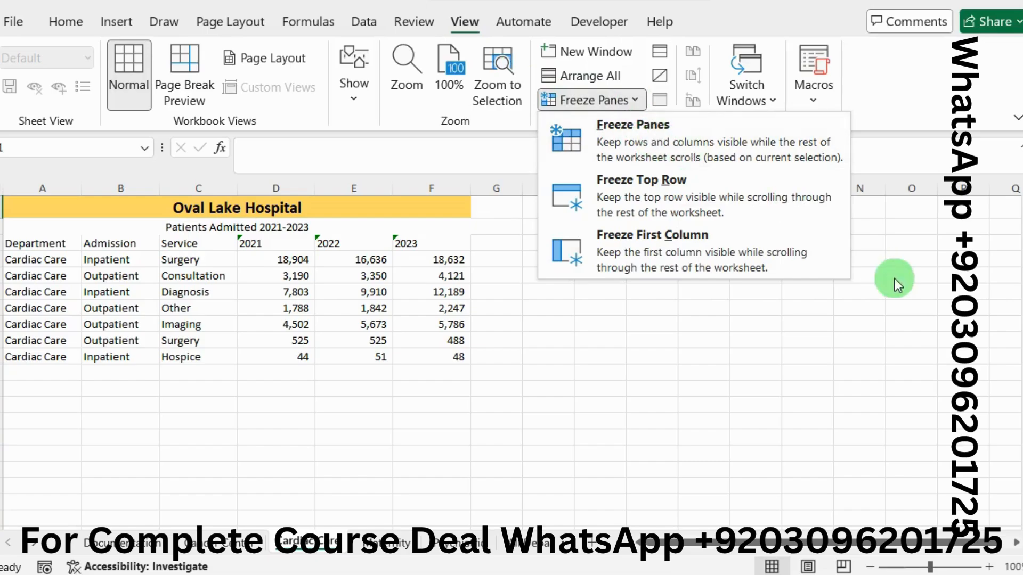
pyautogui.click(1020, 298)
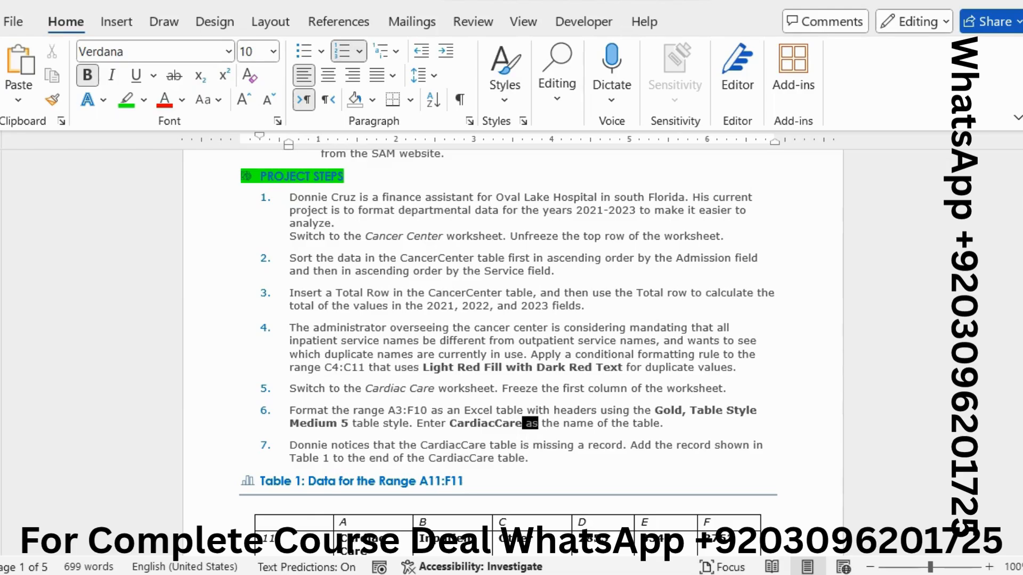
pyautogui.click(1018, 273)
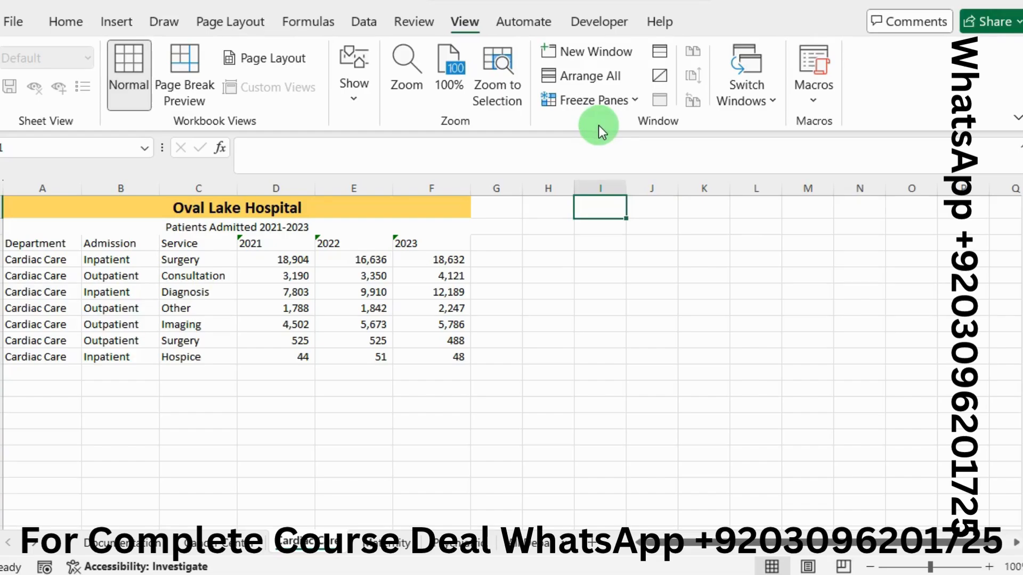
pyautogui.click(628, 106)
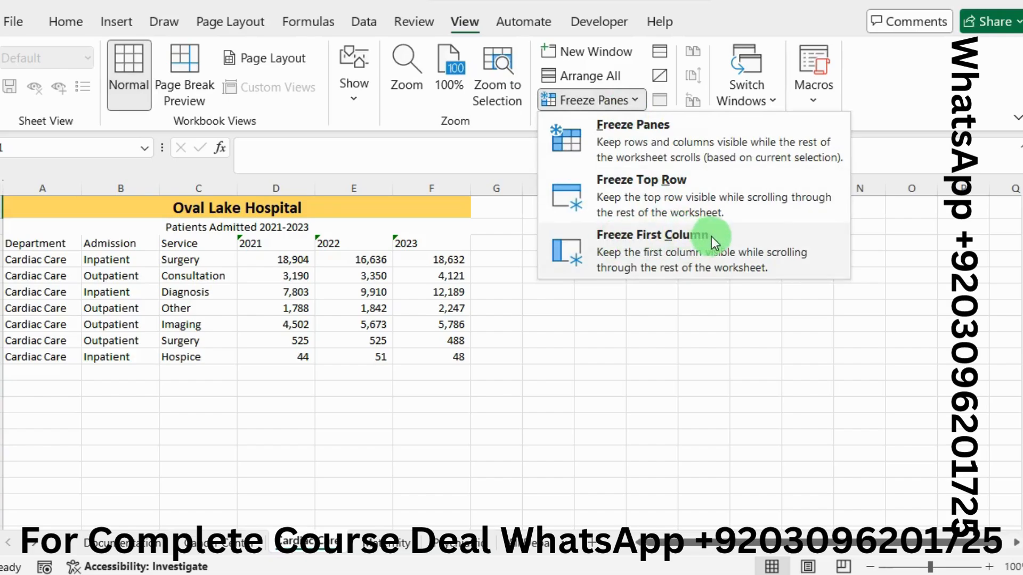
pyautogui.click(676, 240)
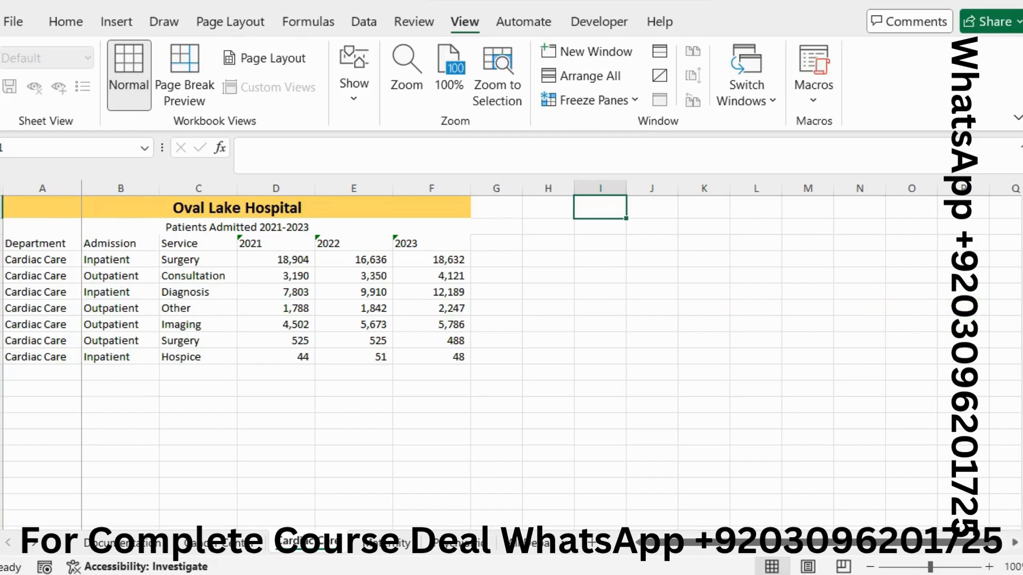
# Step: Switch to the Word instructions and highlight the text of project step 6 in bright green
pyautogui.hotkey('alt', 'Tab')
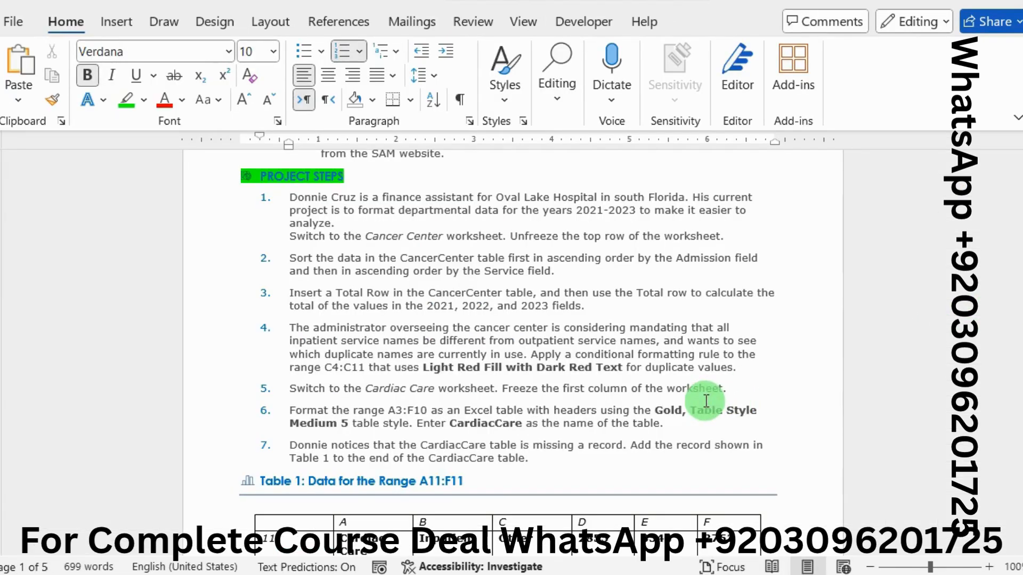
pyautogui.scroll(-2, 706, 401)
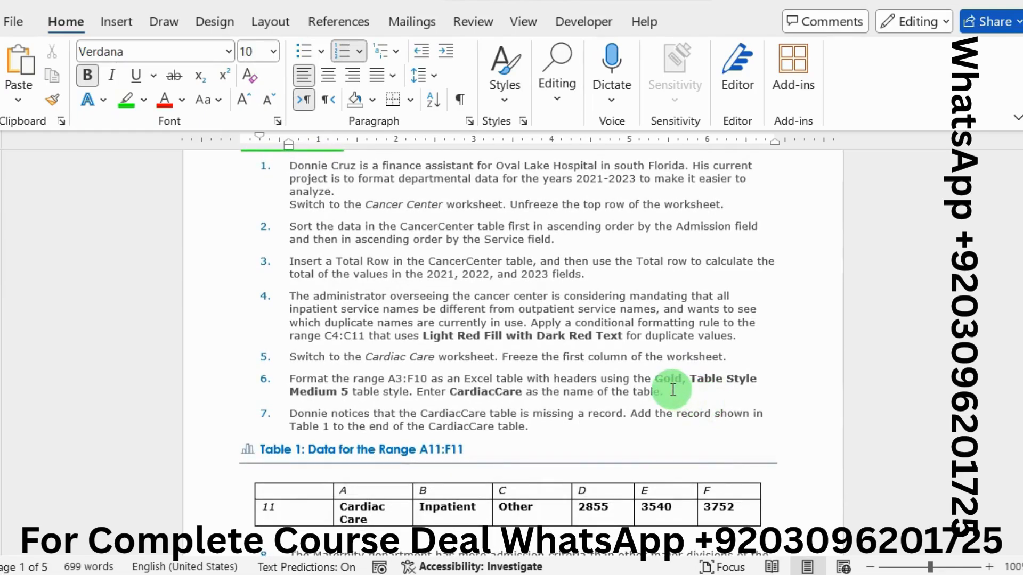
pyautogui.click(673, 392)
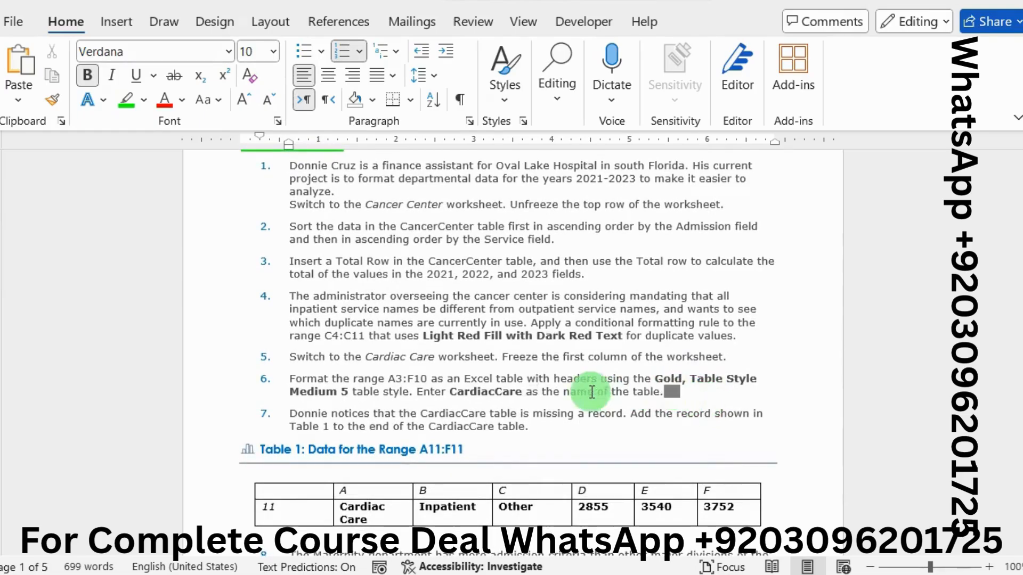
pyautogui.moveTo(666, 392); pyautogui.dragTo(301, 382)
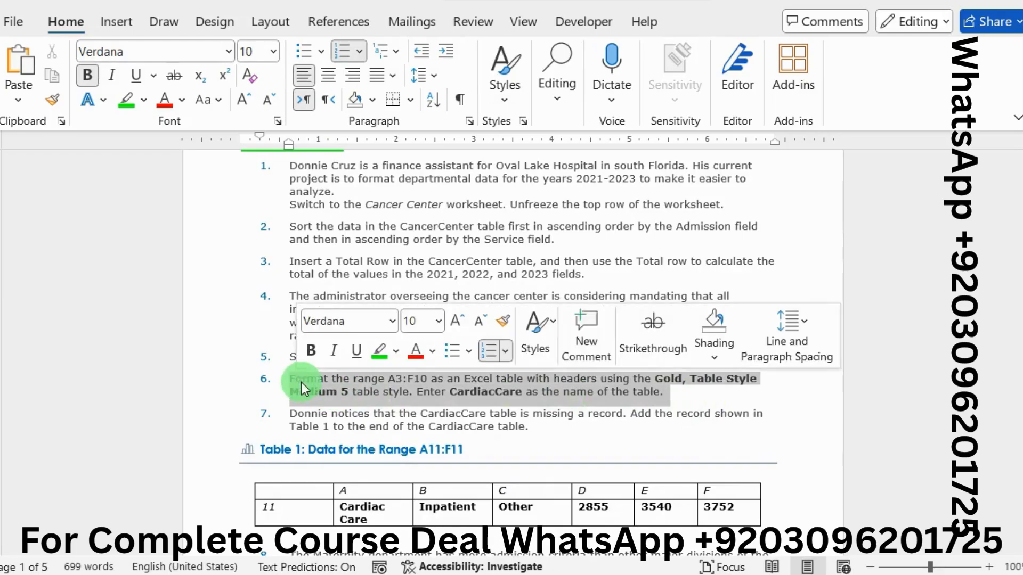
pyautogui.click(375, 355)
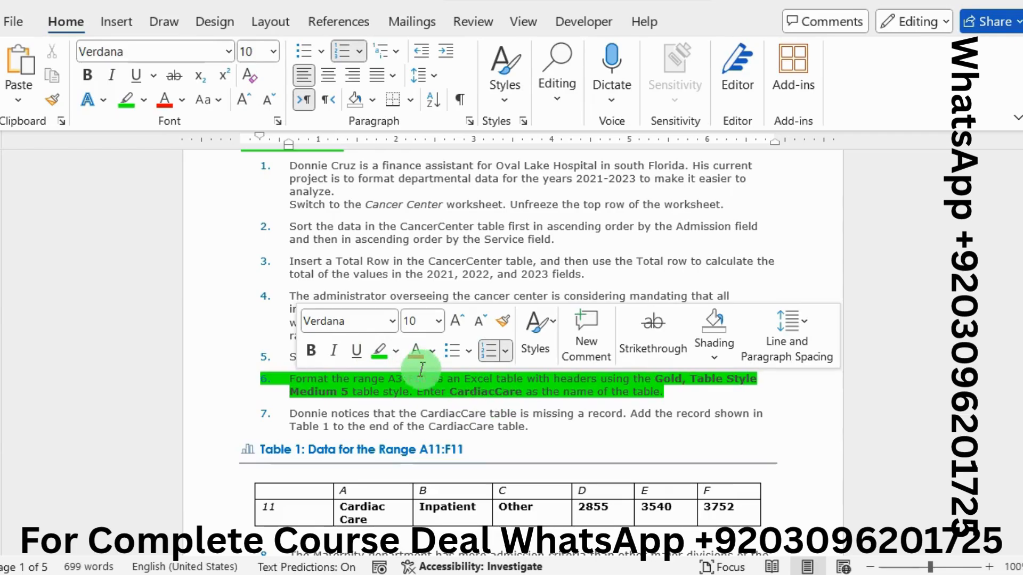
# Step: Copy the range reference A3:F10 from project step 6, and select that range on the Cardiac Care worksheet in Excel
pyautogui.doubleClick(393, 379)
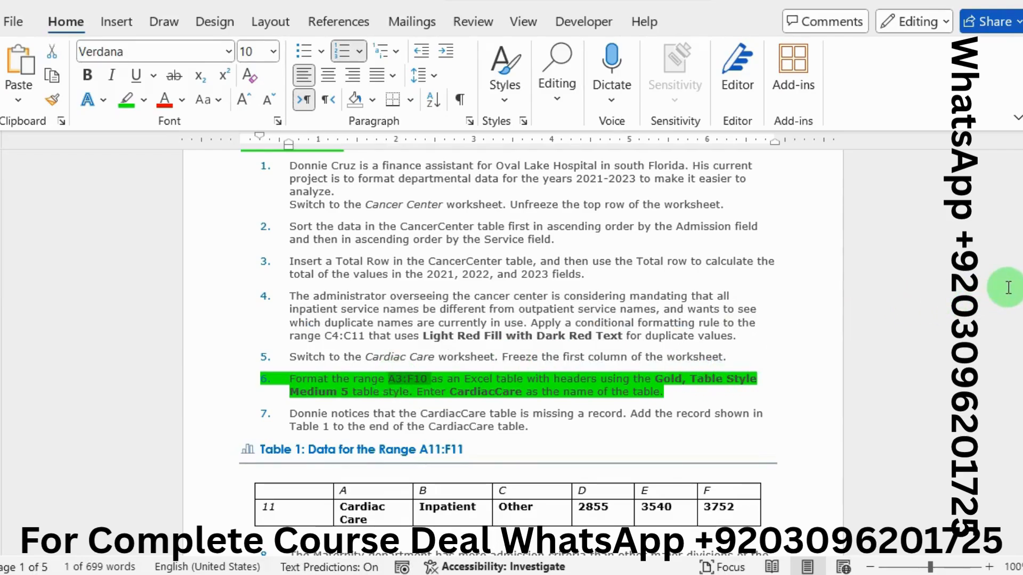
pyautogui.hotkey('alt', 'Tab')
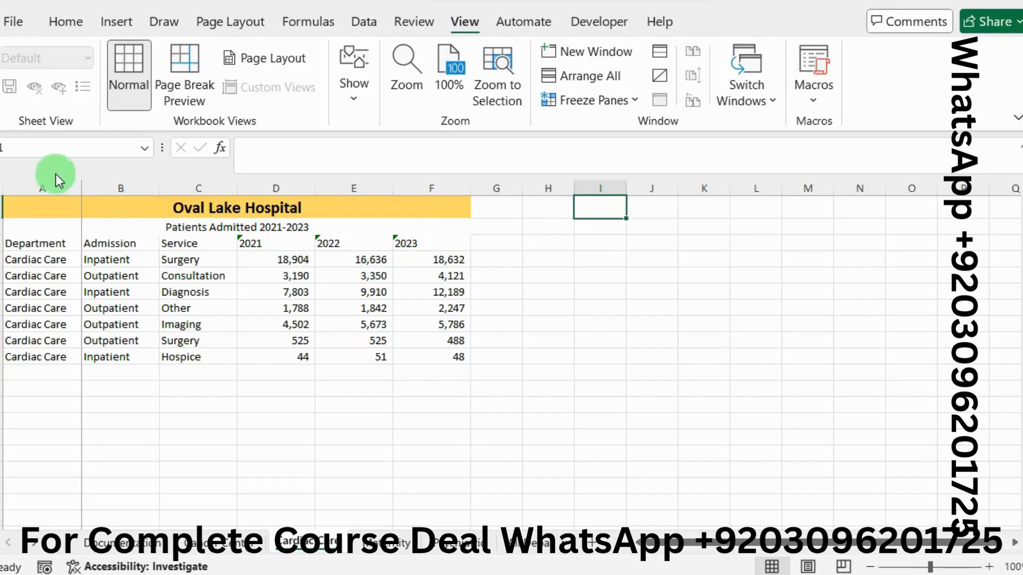
pyautogui.click(24, 148)
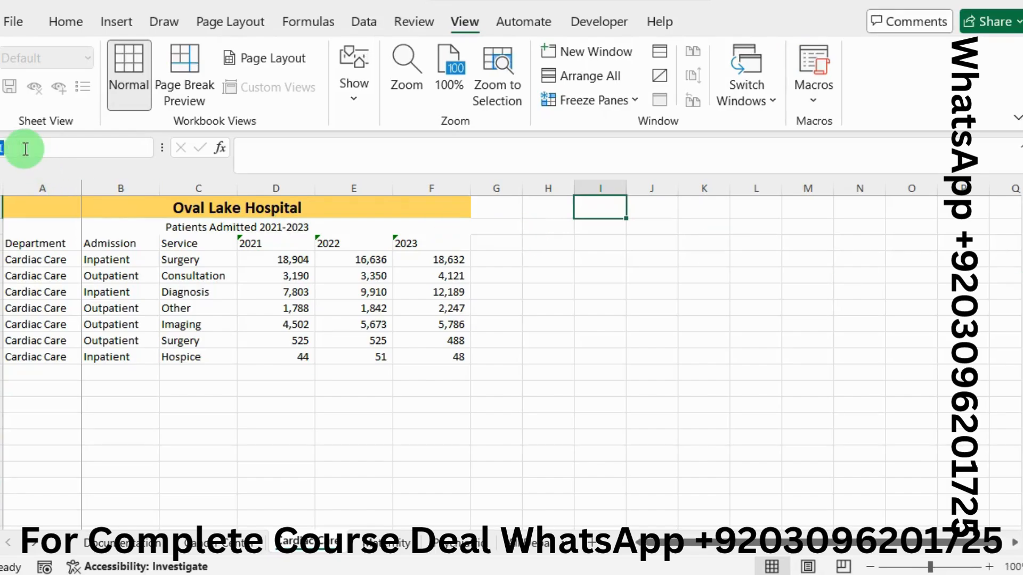
pyautogui.write('A3:F10')
pyautogui.press('Return')
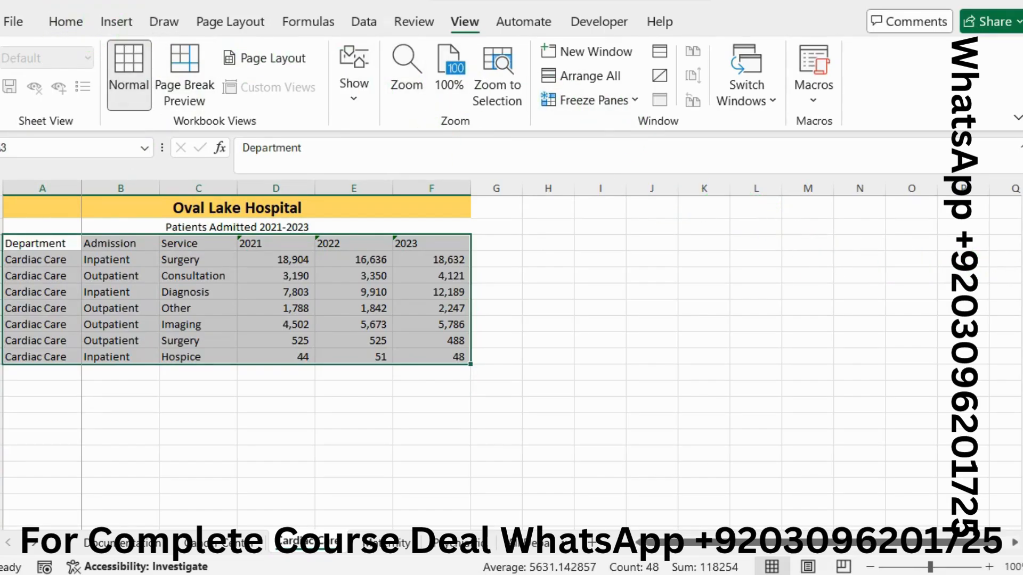
# Step: Format the selected range as a table with headers using Gold, Table Style Medium 5, rechecking the style in the Word instructions
pyautogui.hotkey('alt', 'Tab')
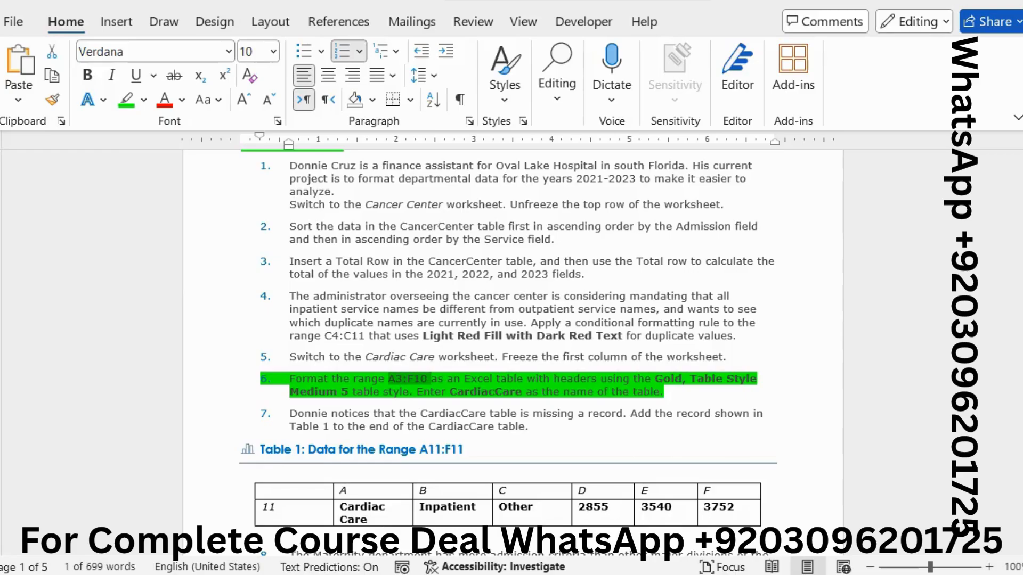
pyautogui.hotkey('alt', 'Tab')
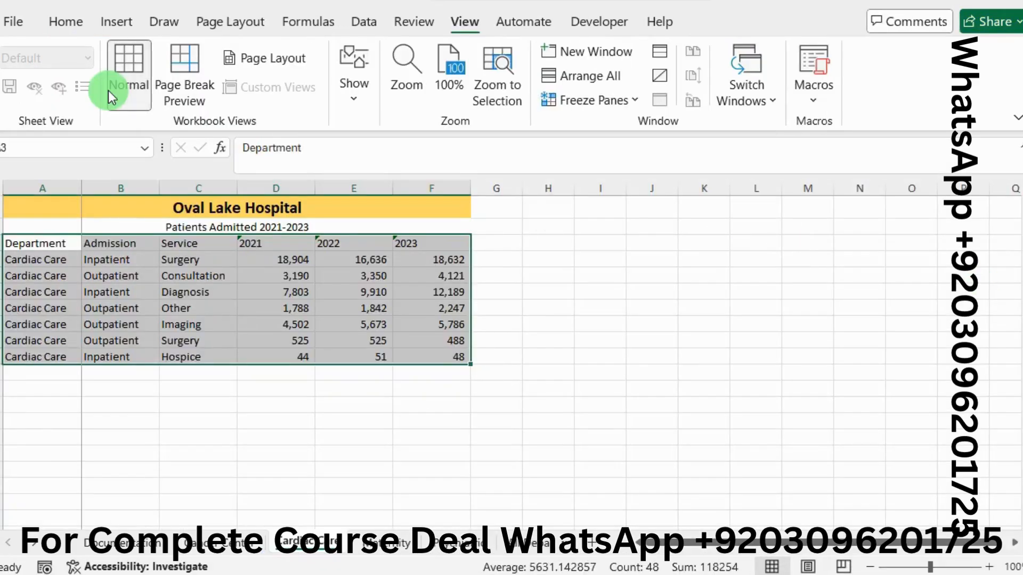
pyautogui.click(67, 21)
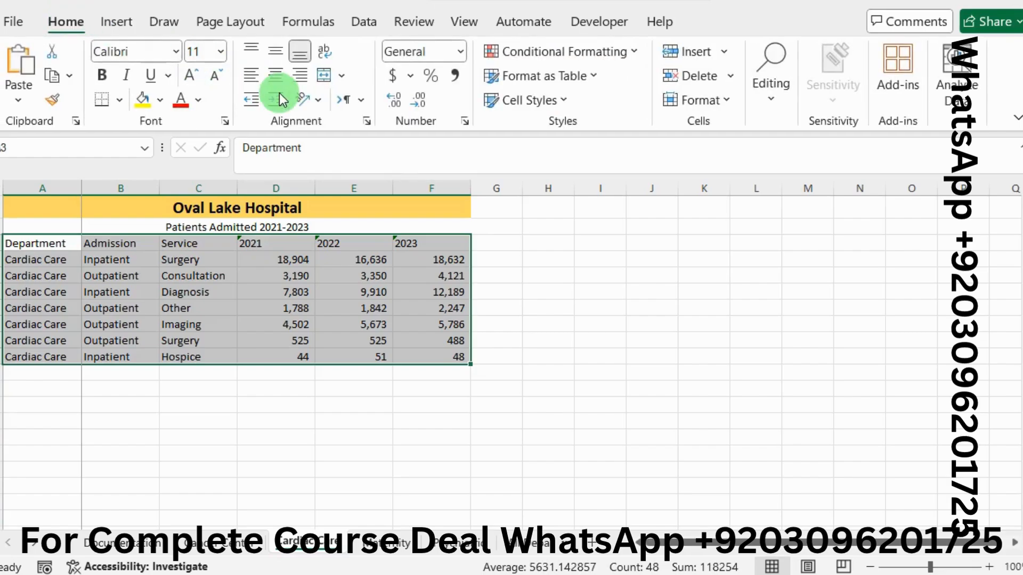
pyautogui.click(592, 79)
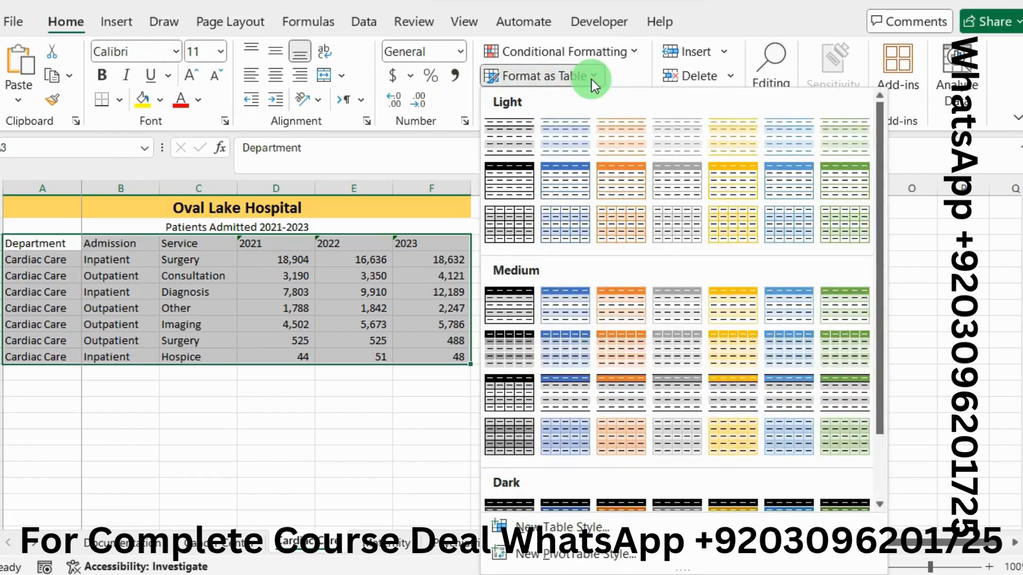
pyautogui.hotkey('alt', 'Tab')
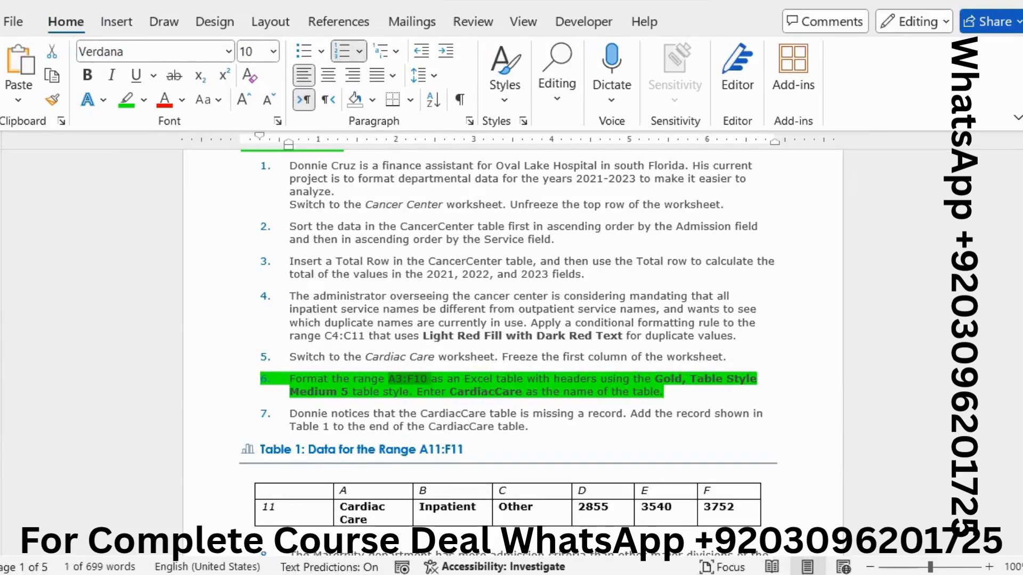
pyautogui.hotkey('alt', 'Tab')
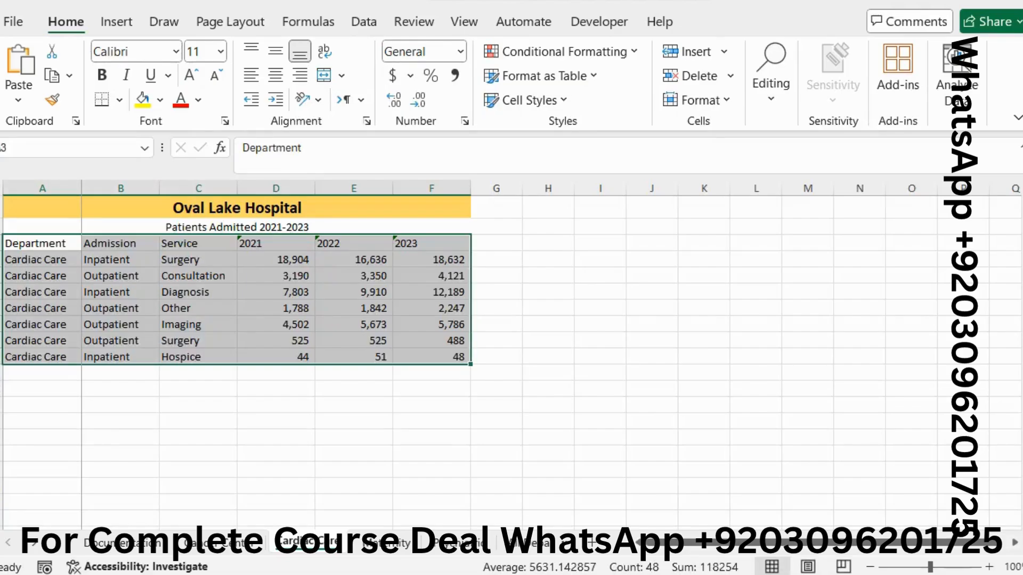
pyautogui.click(598, 73)
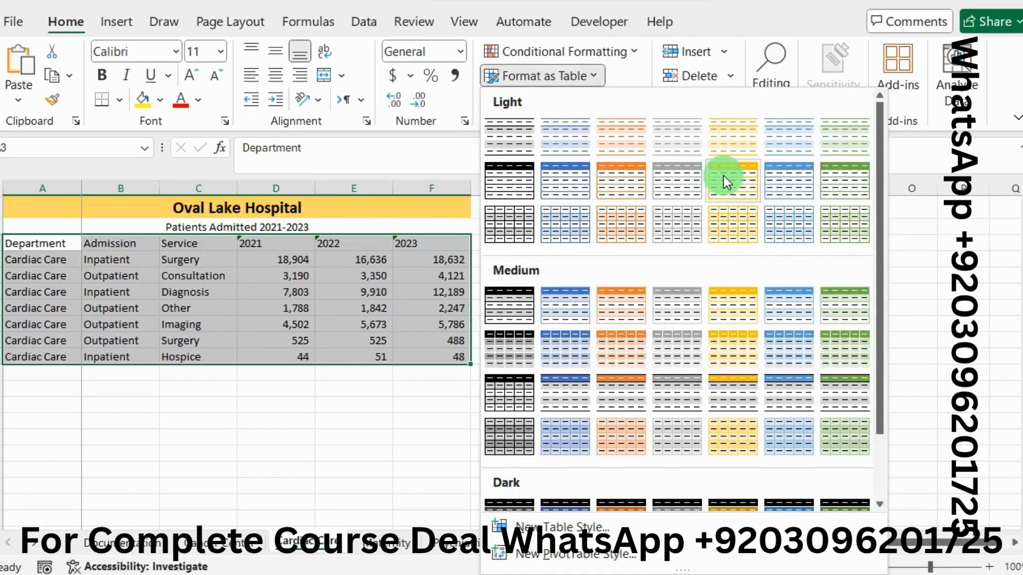
pyautogui.click(717, 309)
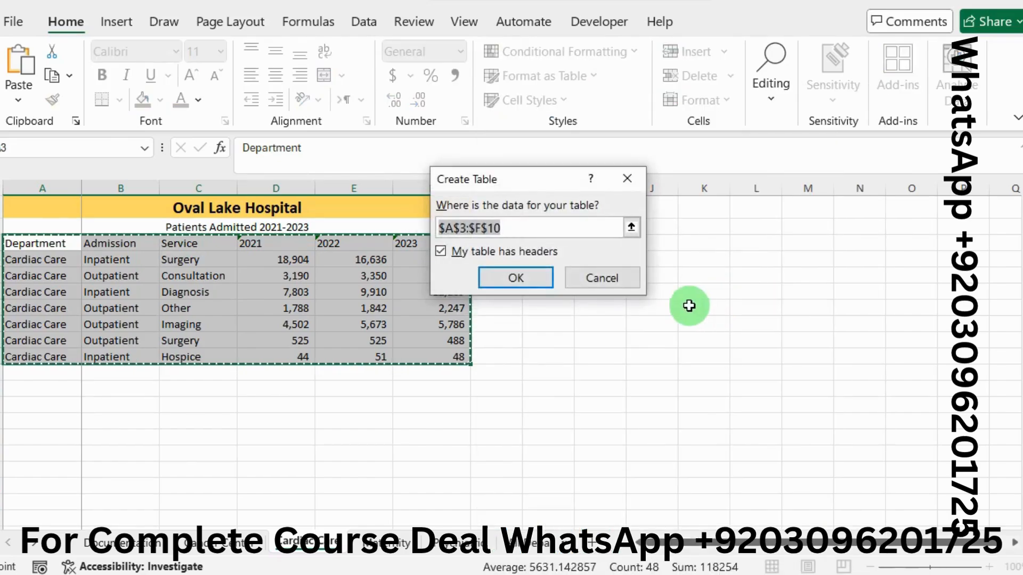
pyautogui.click(514, 279)
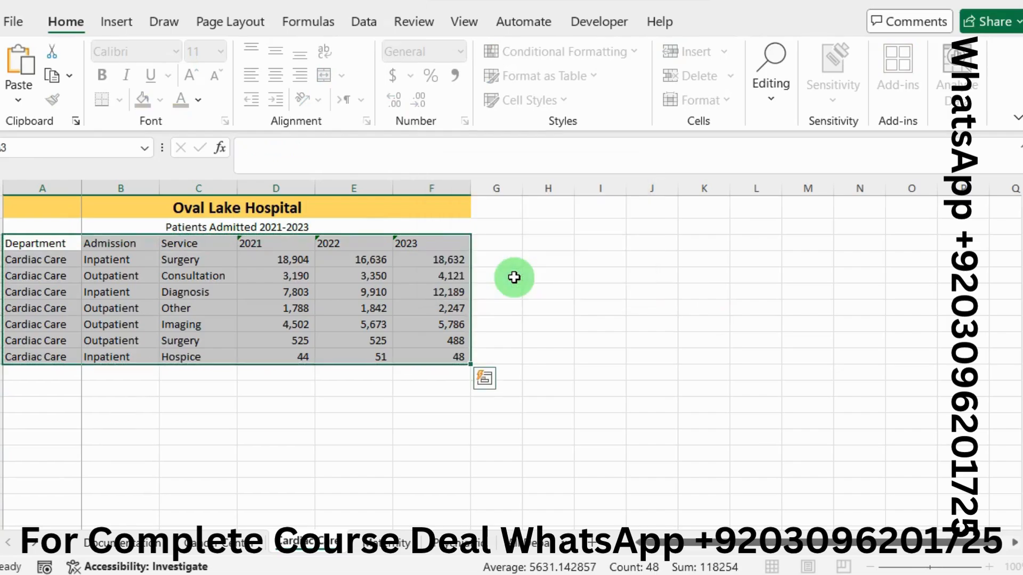
# Step: Copy the table name from project step 6 in Word, and rename the new Excel table as CardiacCare
pyautogui.hotkey('alt', 'Tab')
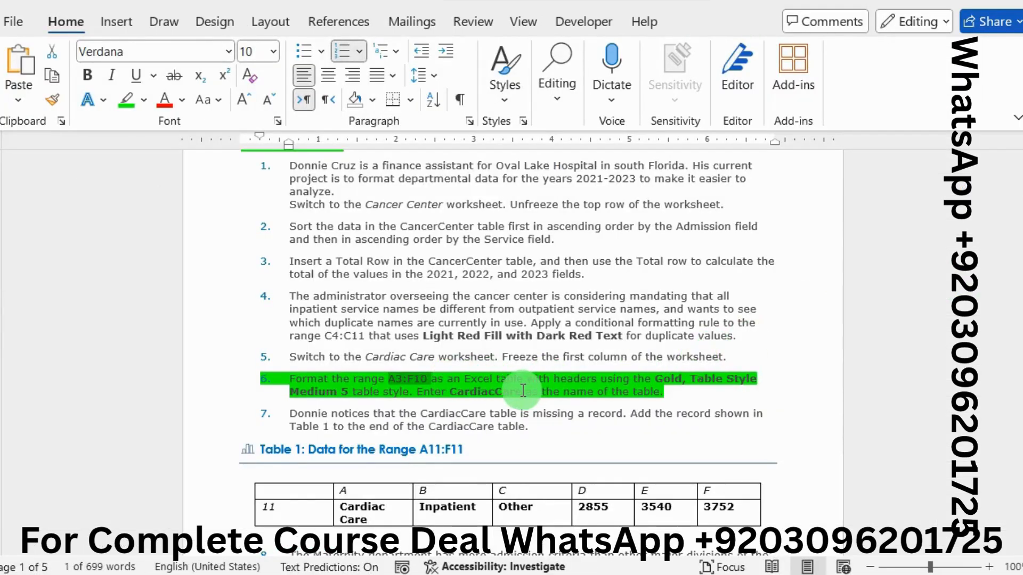
pyautogui.moveTo(521, 390); pyautogui.dragTo(453, 397)
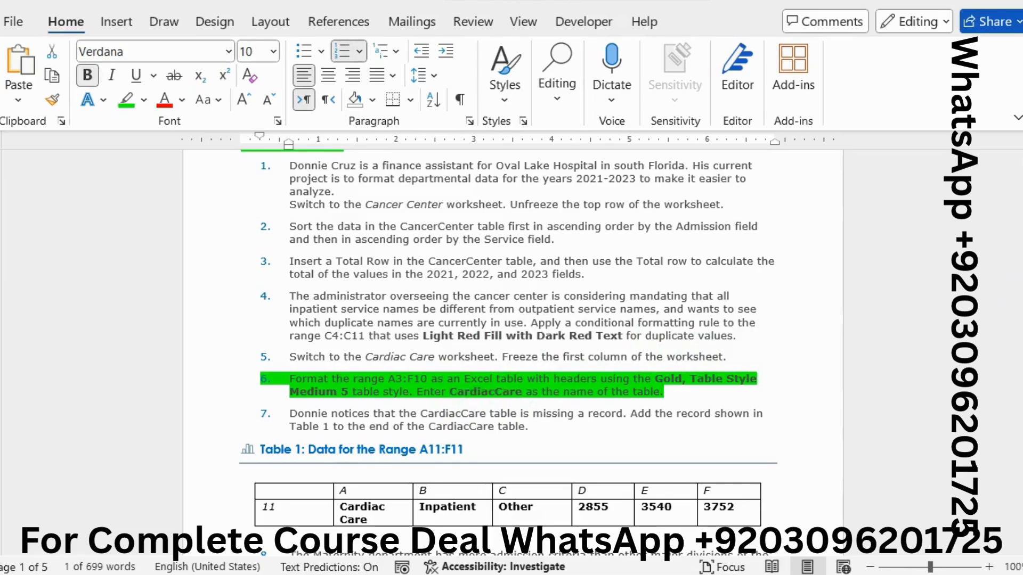
pyautogui.hotkey('alt', 'Tab')
pyautogui.click(368, 283)
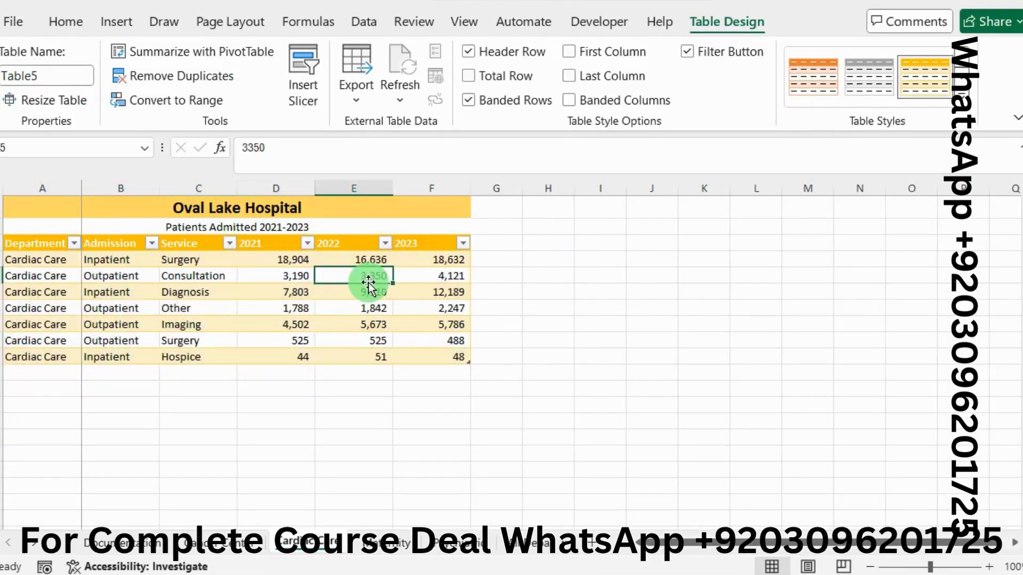
pyautogui.click(41, 72)
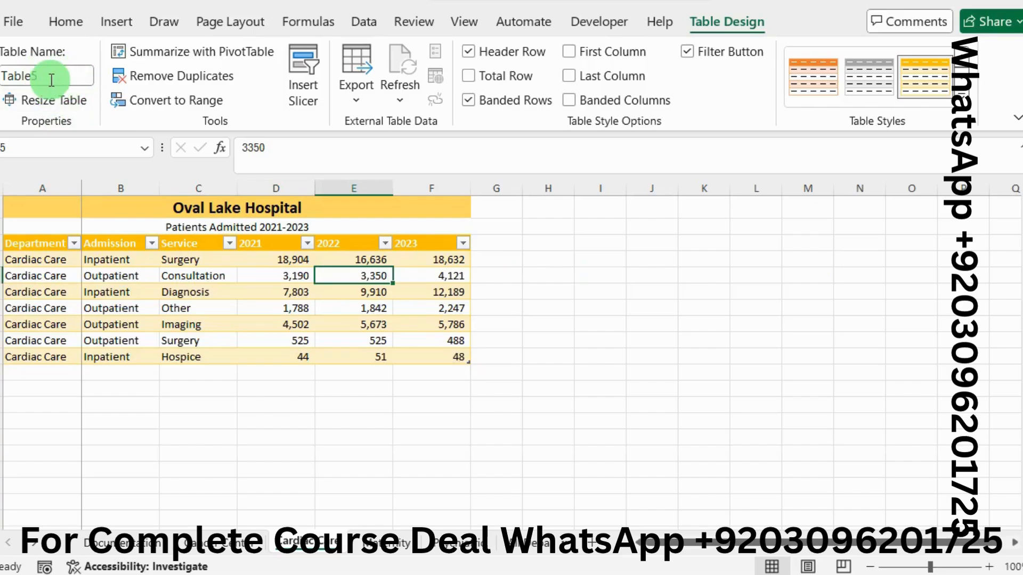
pyautogui.click(48, 75)
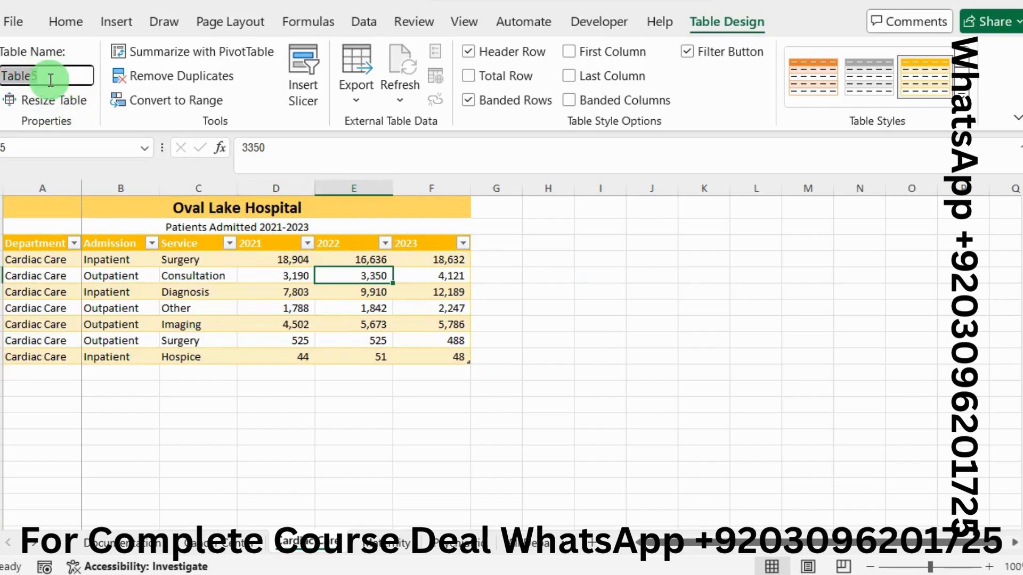
pyautogui.write('CardiacCare')
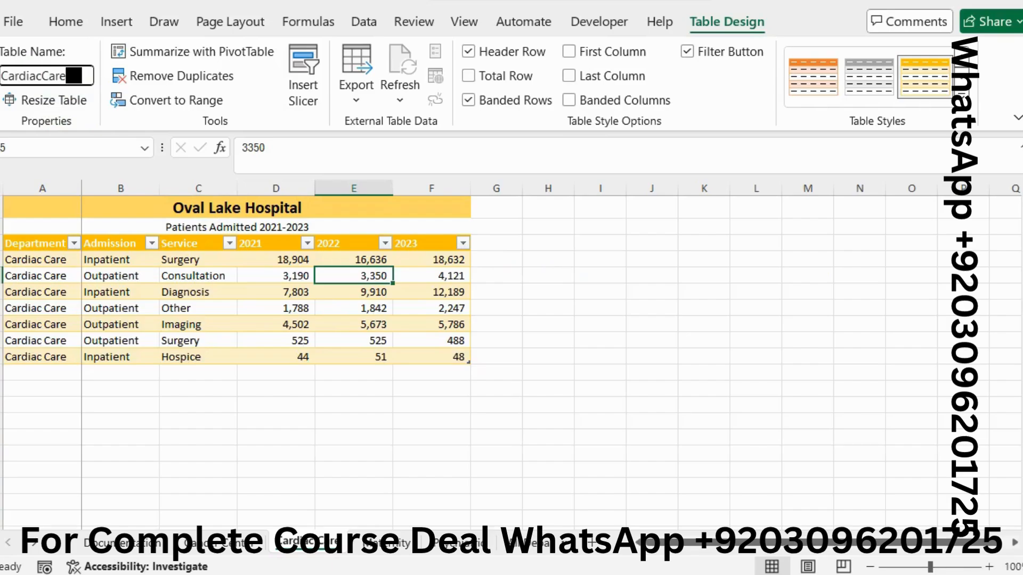
pyautogui.click(51, 80)
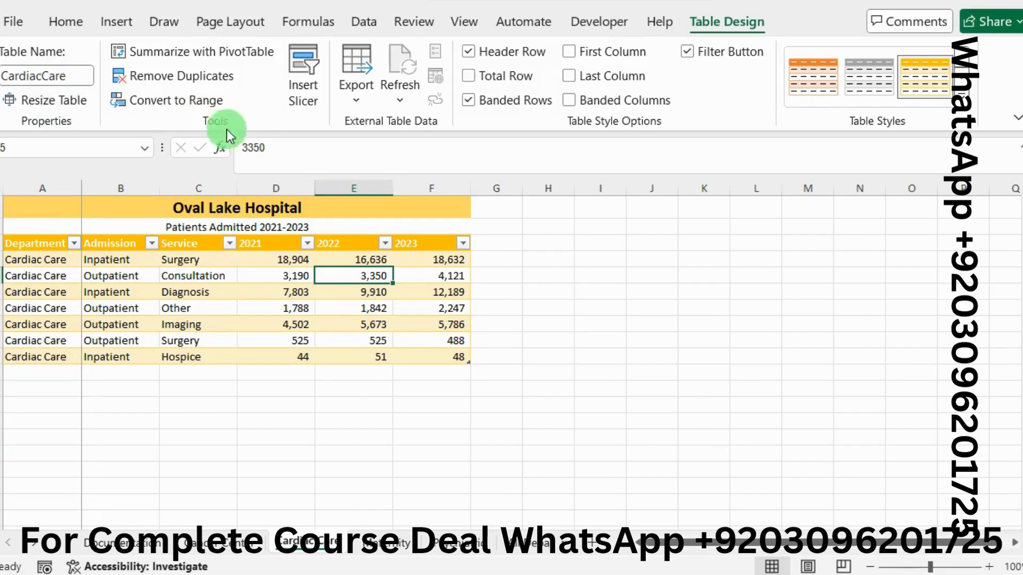
pyautogui.click(245, 306)
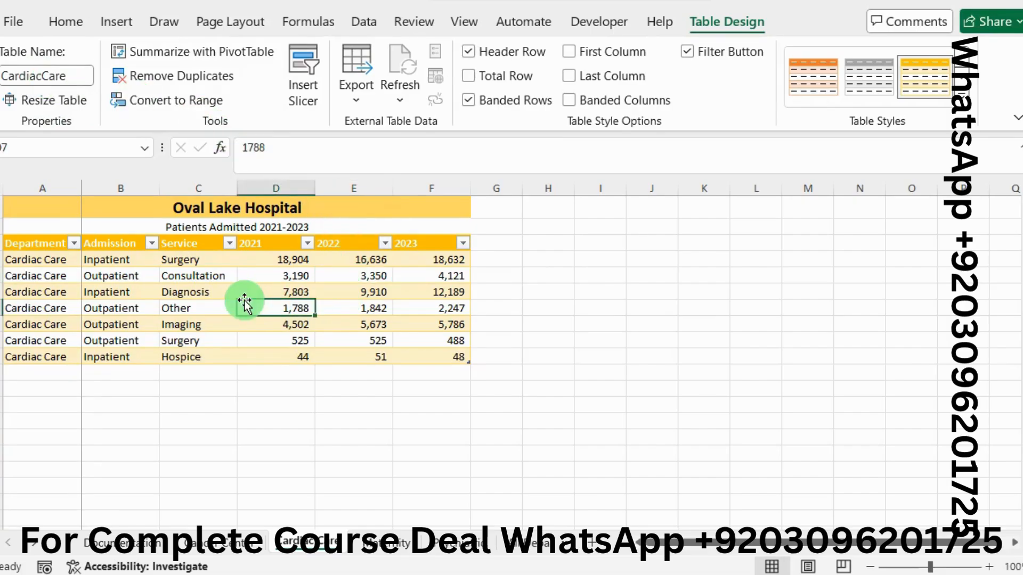
# Step: Return to the Word instructions, consult project step 7 and remove the green highlight from project step 6
pyautogui.hotkey('alt', 'Tab')
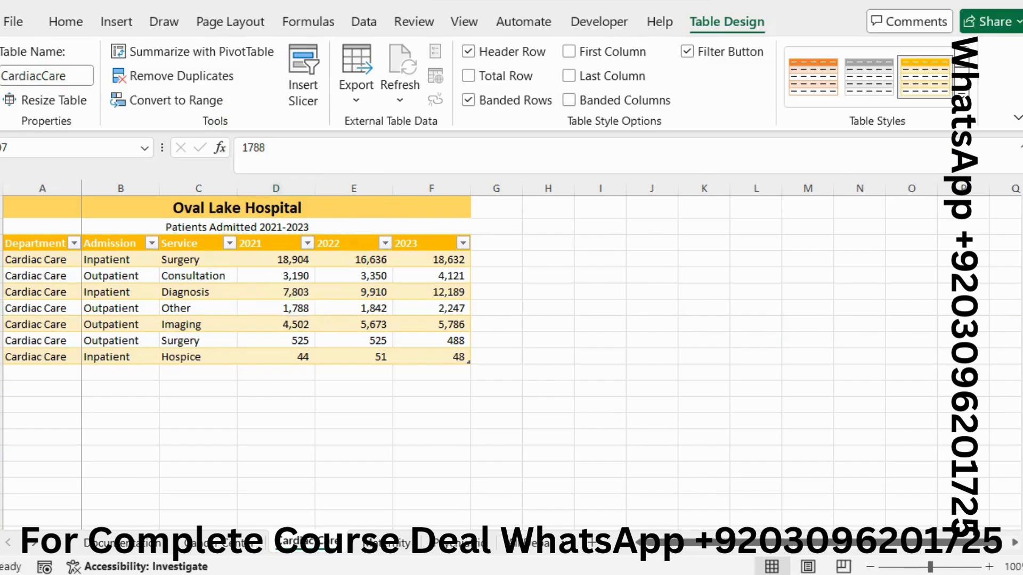
pyautogui.scroll(-3, 557, 370)
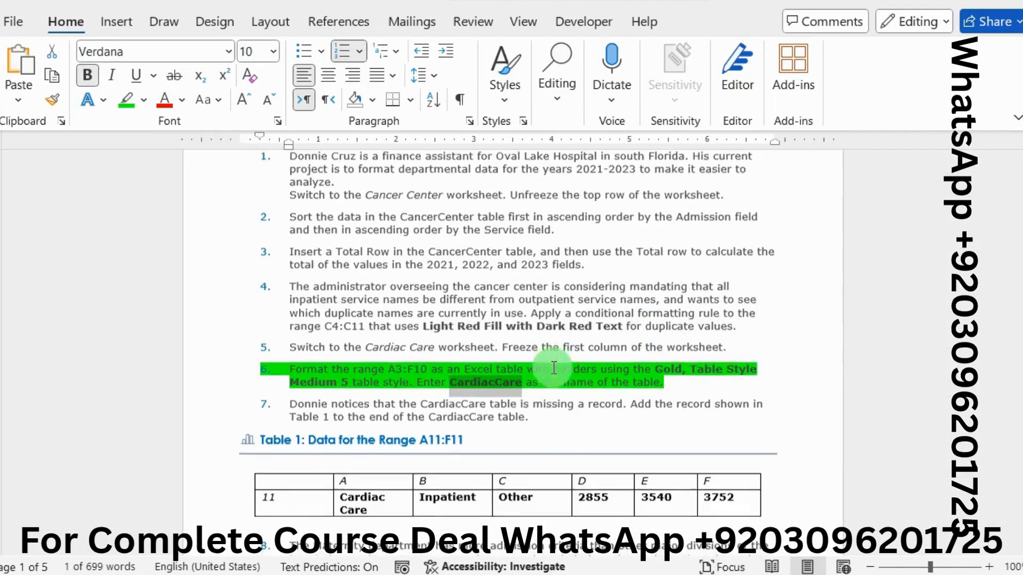
pyautogui.scroll(-1, 562, 374)
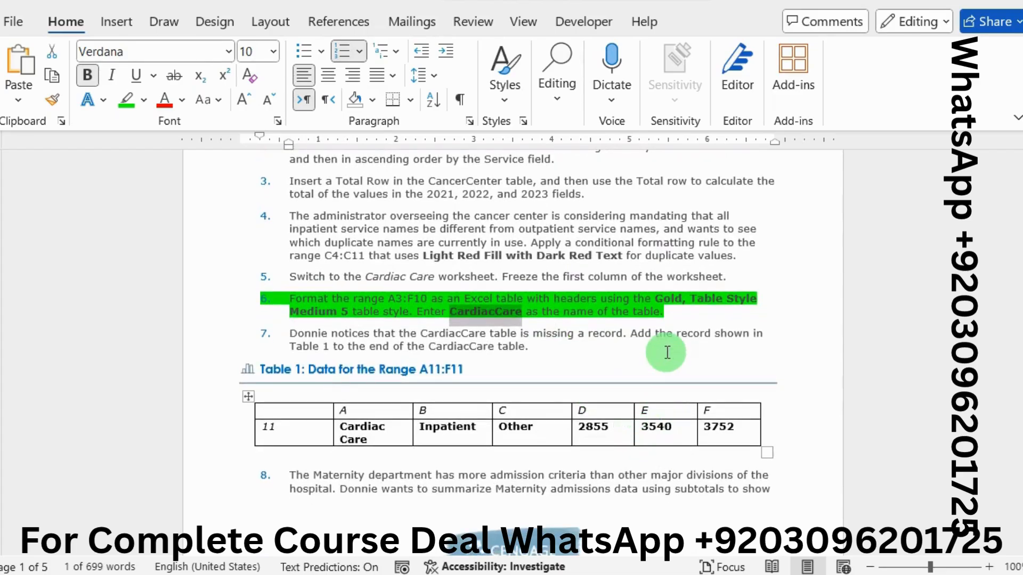
pyautogui.moveTo(682, 315); pyautogui.dragTo(307, 295)
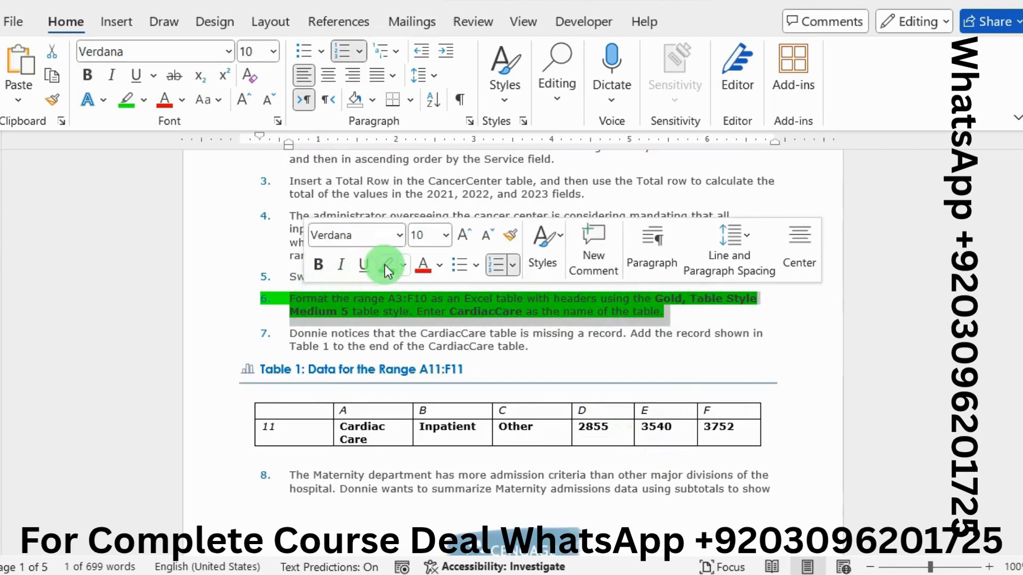
pyautogui.click(387, 267)
pyautogui.click(402, 332)
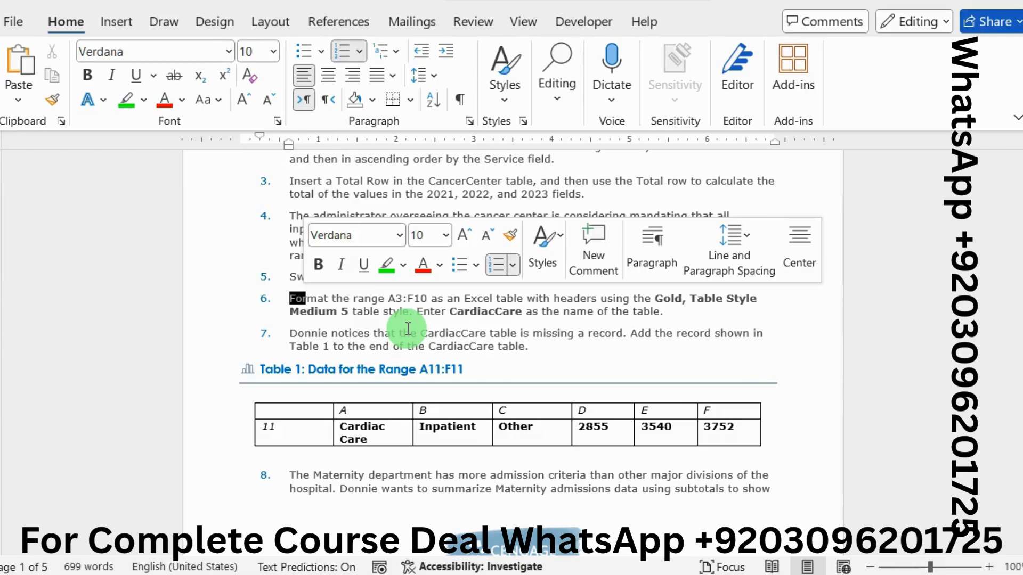
# Step: Copy the column A entry from Table 1 in Word, and enter Cardiac Care in cell A11 below the CardiacCare table in Excel
pyautogui.moveTo(341, 427); pyautogui.dragTo(368, 441)
pyautogui.hotkey('ctrl', 'c')
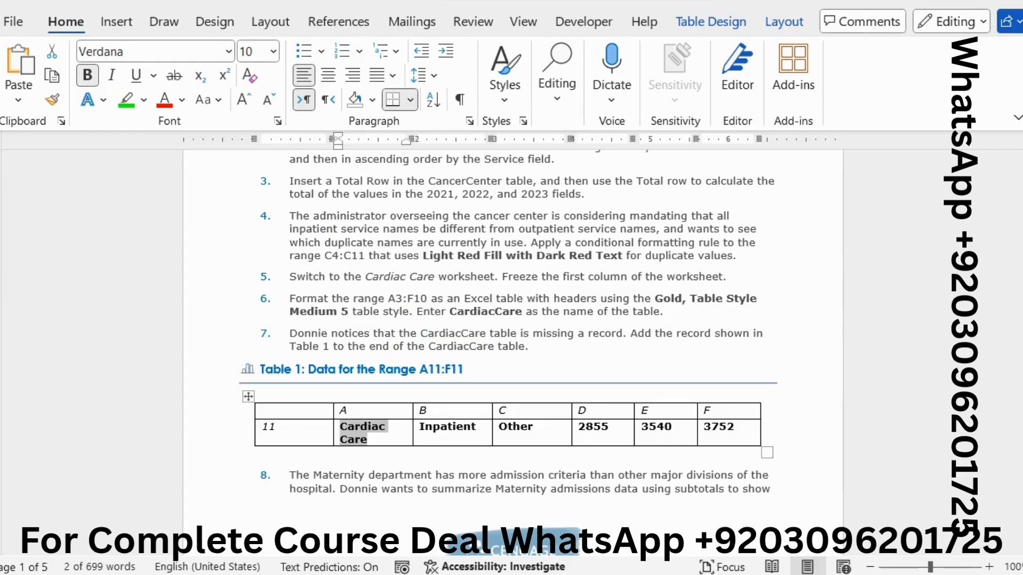
pyautogui.hotkey('alt', 'Tab')
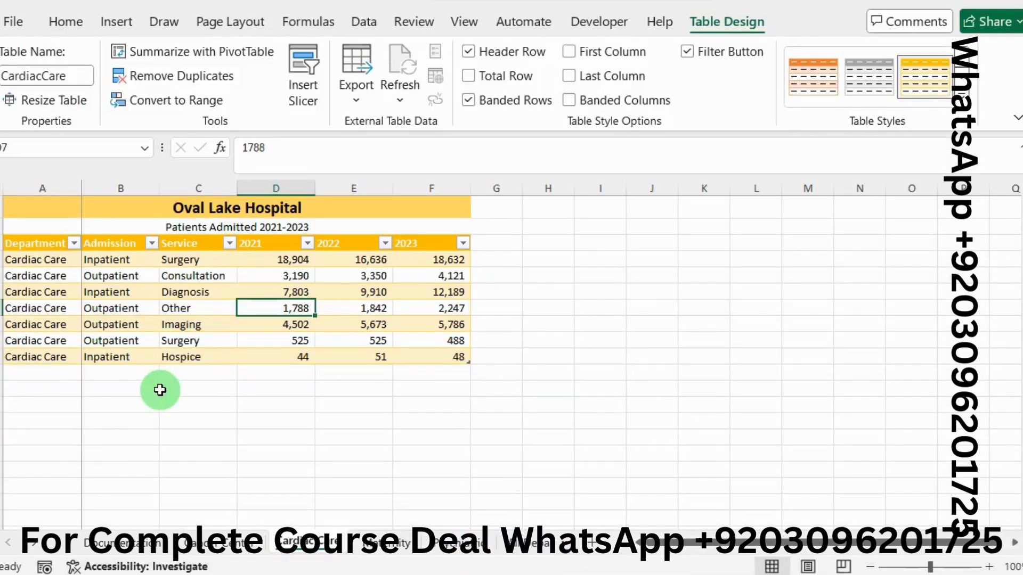
pyautogui.click(52, 375)
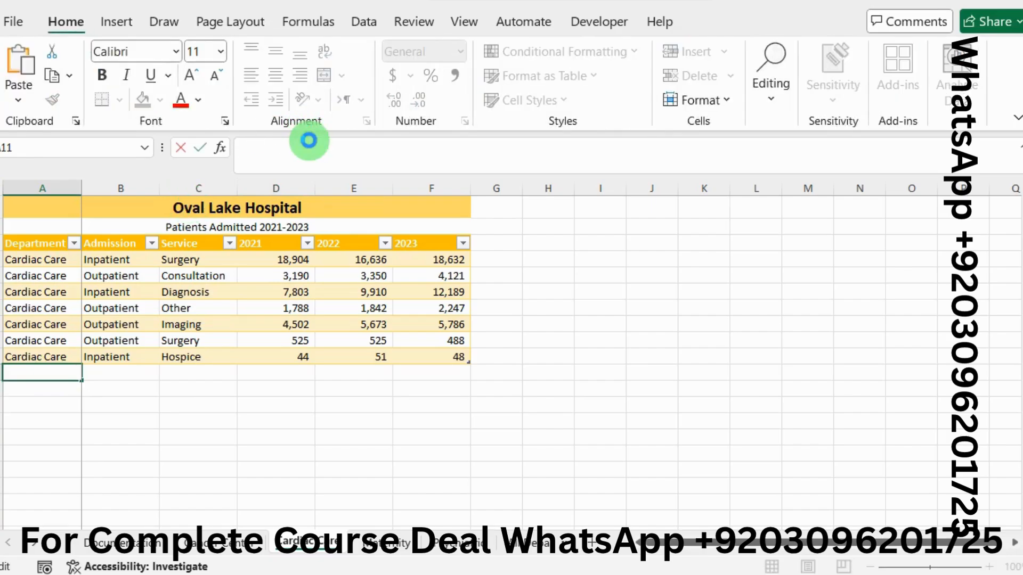
pyautogui.hotkey('ctrl', 'v')
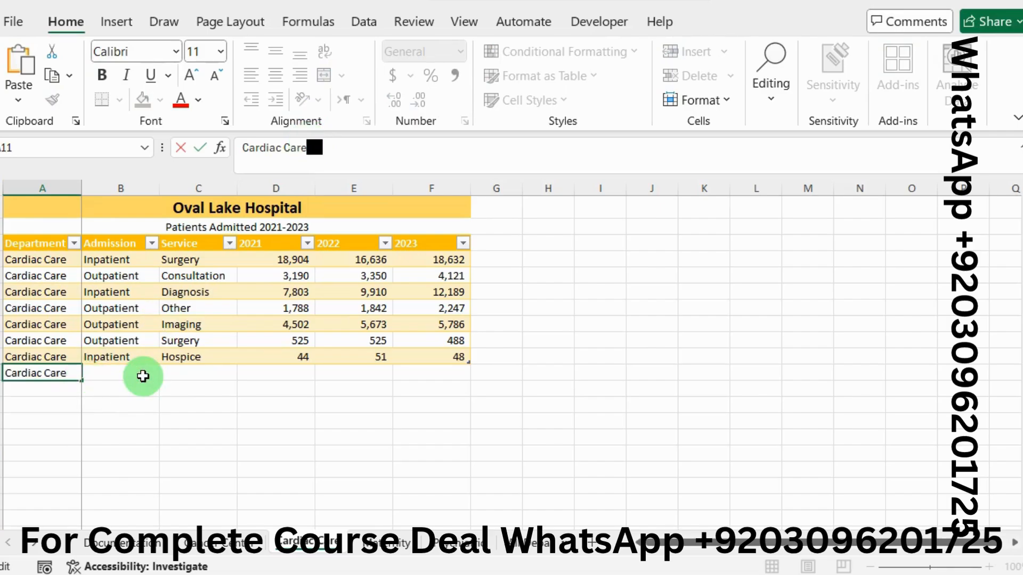
pyautogui.click(144, 376)
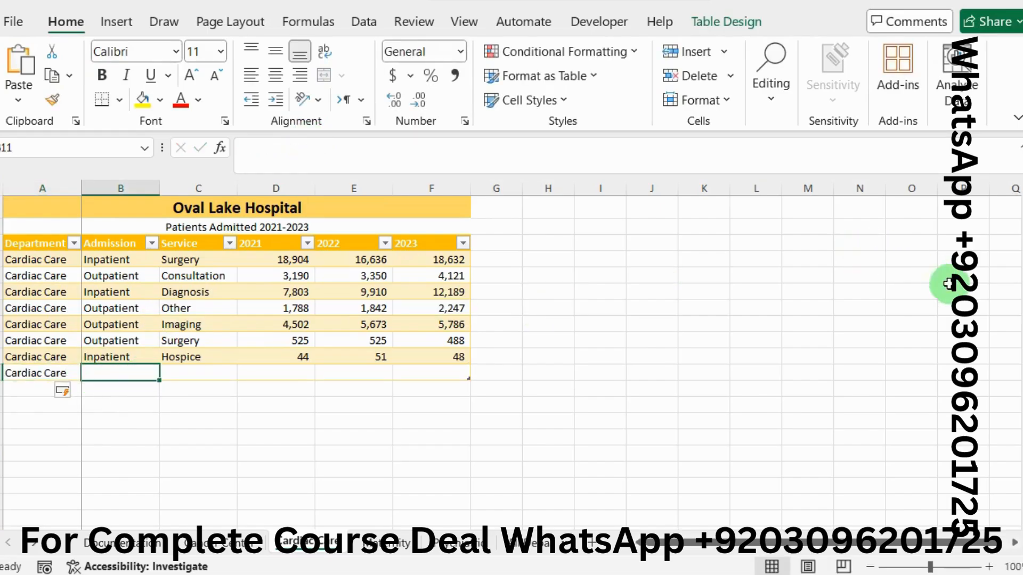
# Step: Copy the column B entry from Table 1 in Word, and enter Inpatient in cell B11 of the Excel table
pyautogui.hotkey('alt', 'Tab')
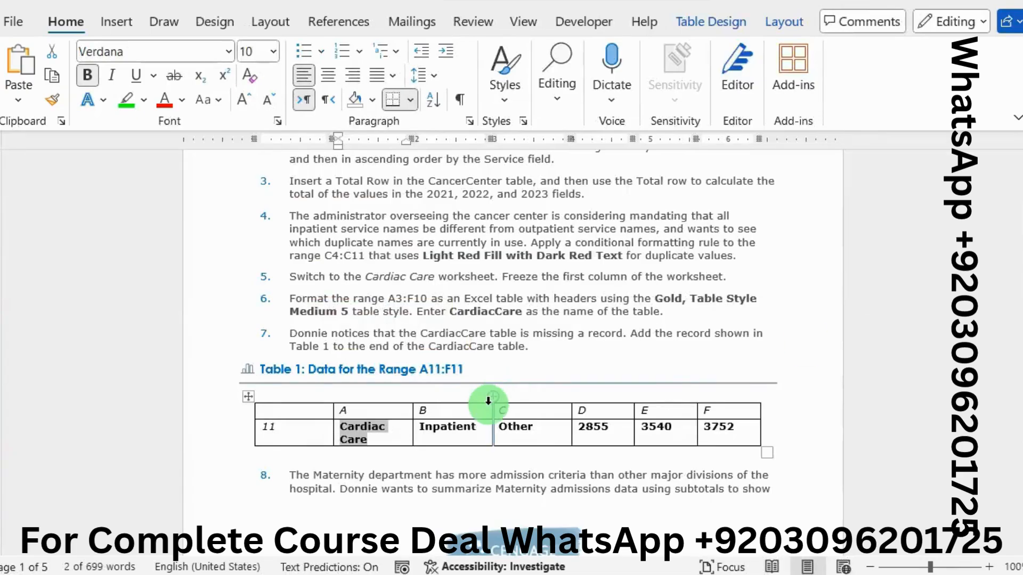
pyautogui.moveTo(479, 426); pyautogui.dragTo(420, 429)
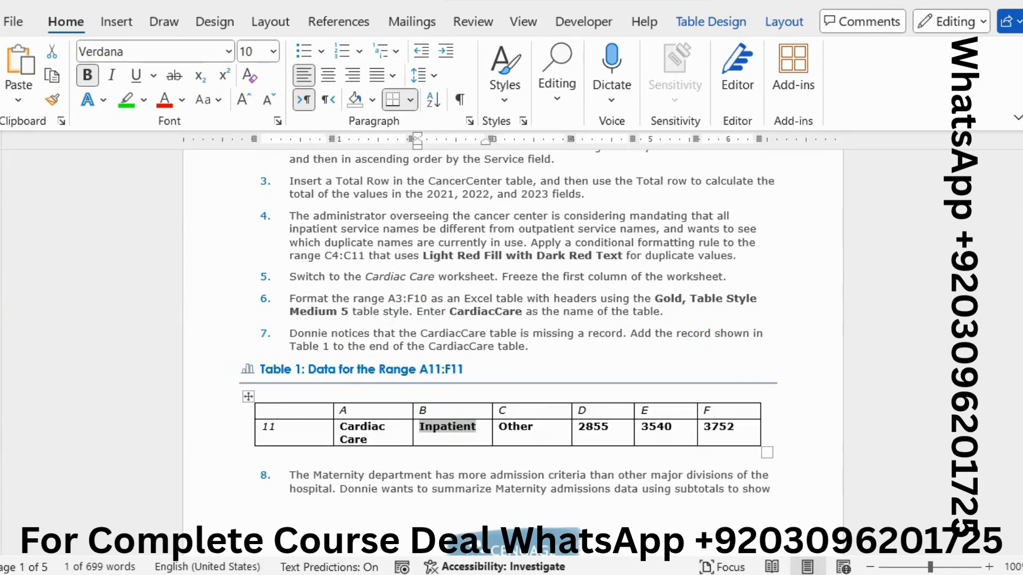
pyautogui.hotkey('alt', 'Tab')
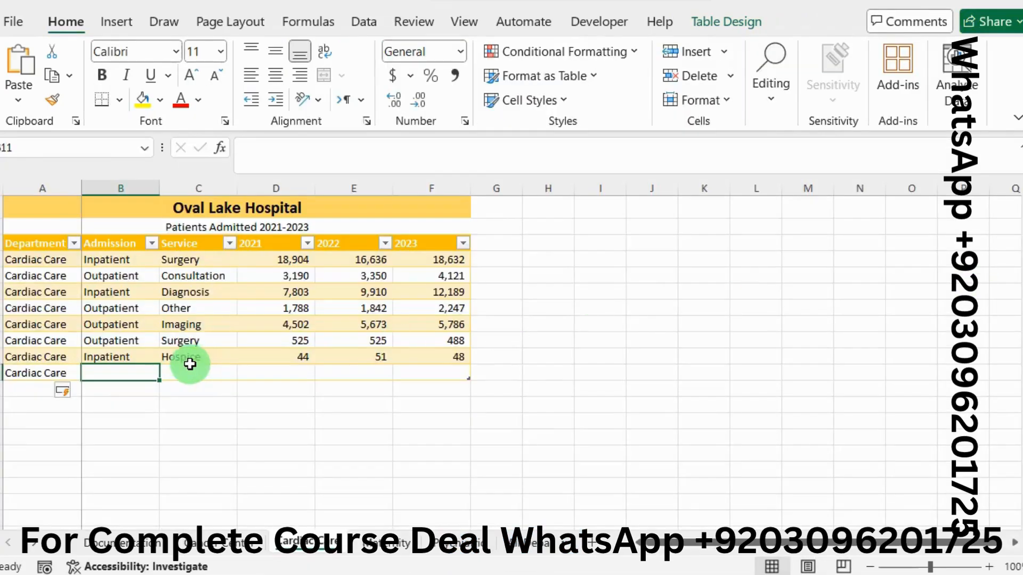
pyautogui.click(306, 168)
pyautogui.write('Inpatient')
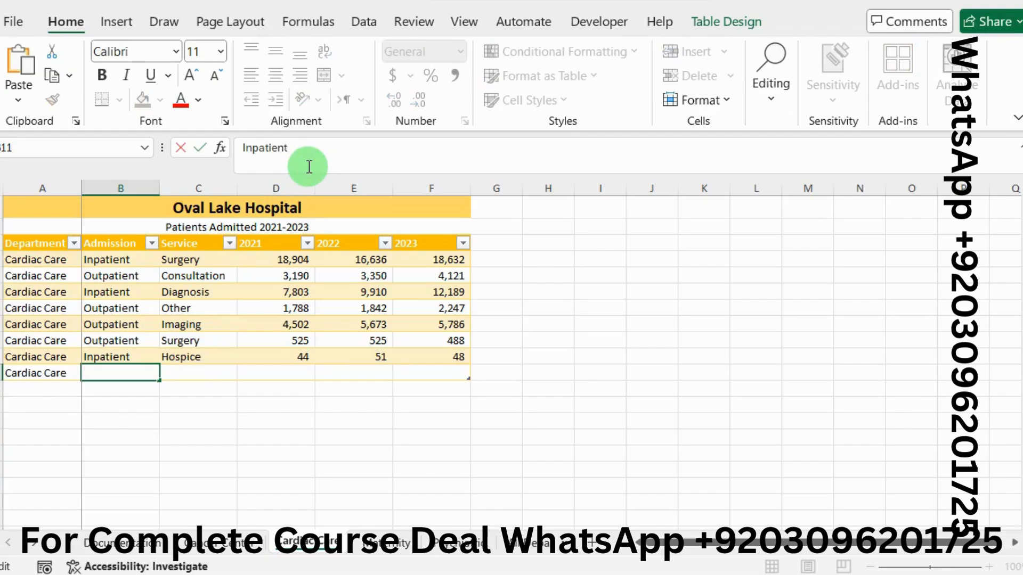
pyautogui.click(203, 370)
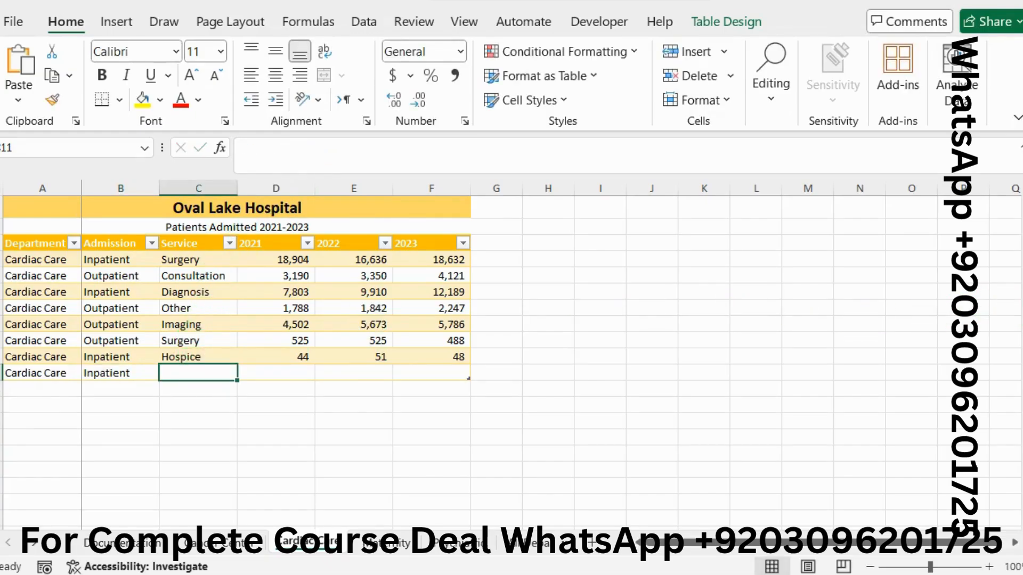
# Step: Copy the column C entry from Table 1 in Word, and enter Other in cell C11 of the Excel table
pyautogui.hotkey('alt', 'Tab')
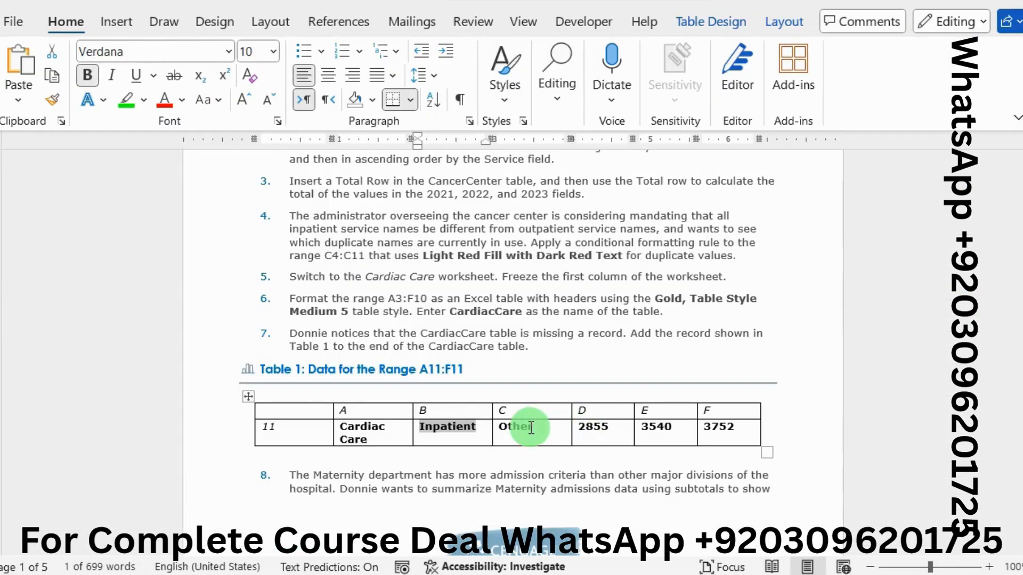
pyautogui.moveTo(531, 428); pyautogui.dragTo(503, 428)
pyautogui.hotkey('ctrl', 'c')
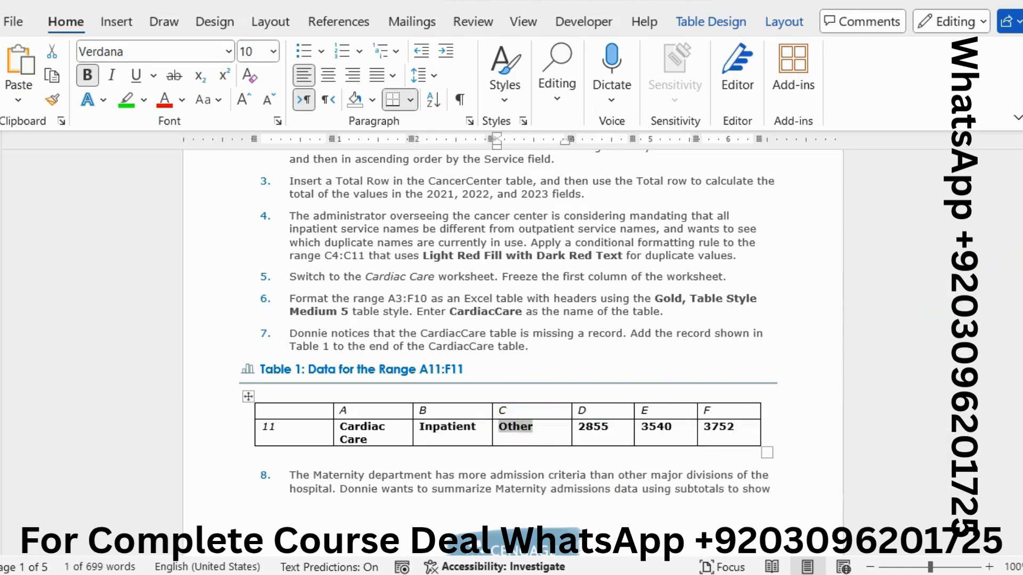
pyautogui.hotkey('alt', 'Tab')
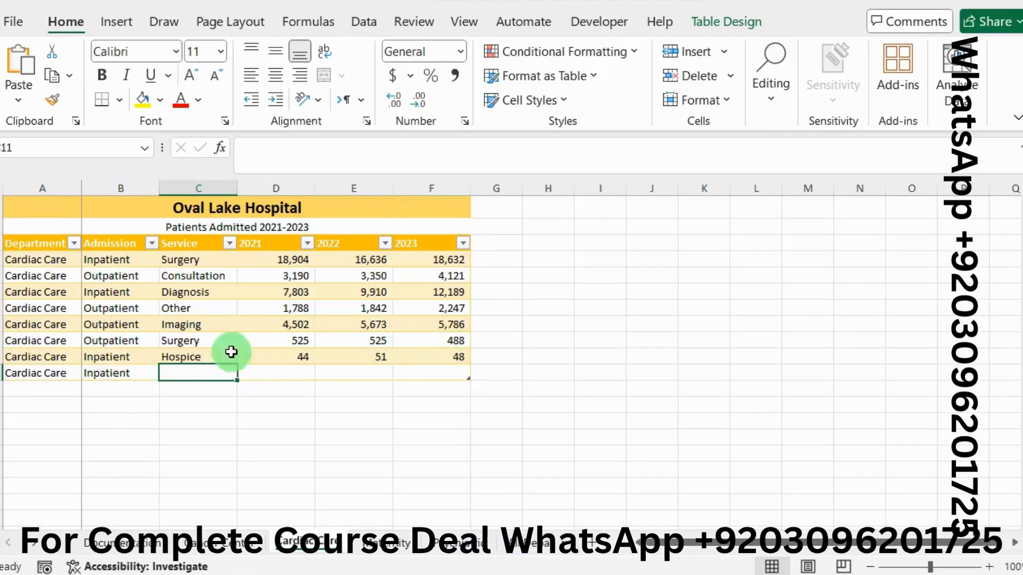
pyautogui.click(288, 169)
pyautogui.hotkey('ctrl', 'v')
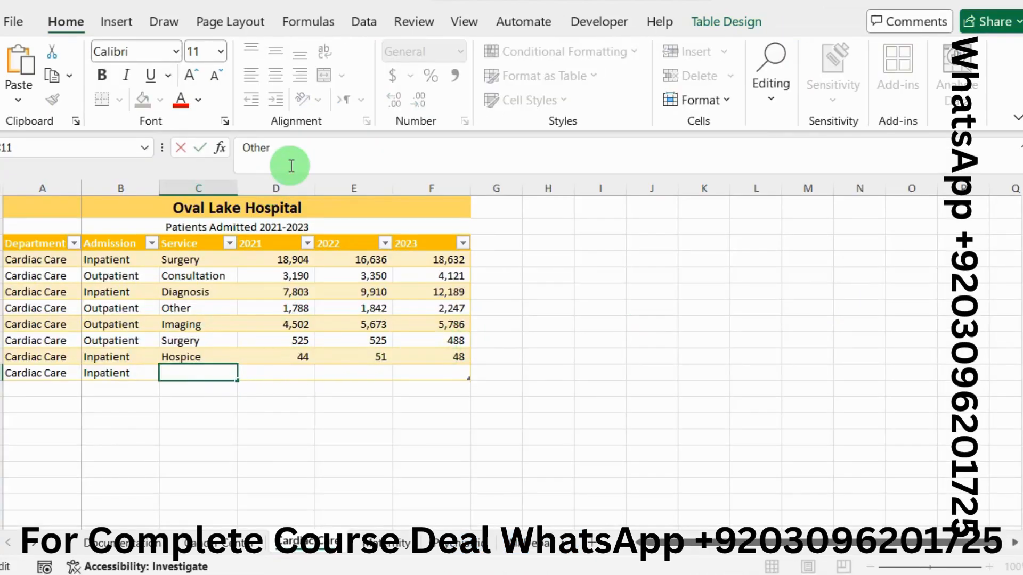
pyautogui.click(294, 372)
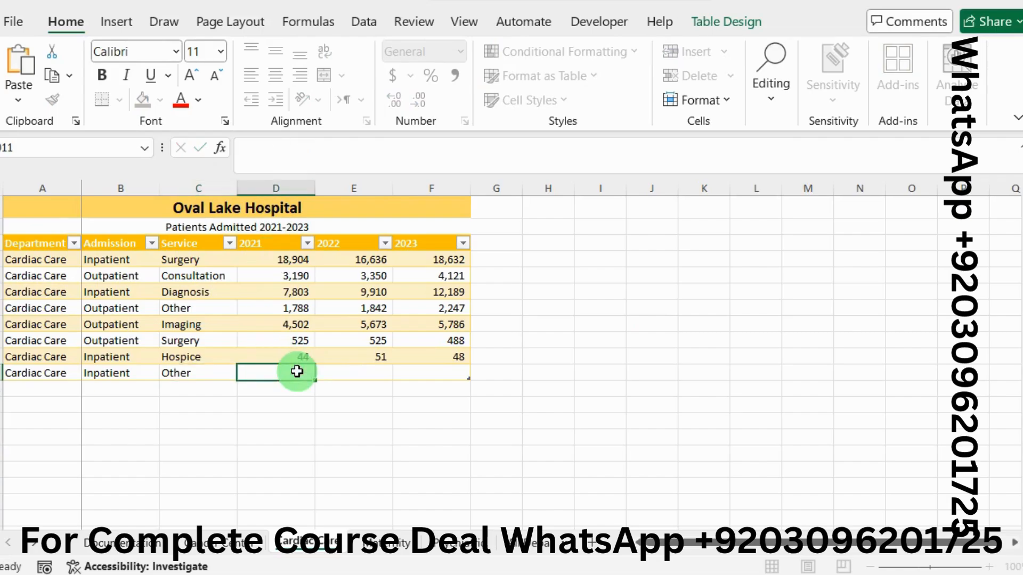
# Step: Copy the column D value from Table 1 in Word, and enter 2855 in cell D11 of the Excel table
pyautogui.hotkey('alt', 'Tab')
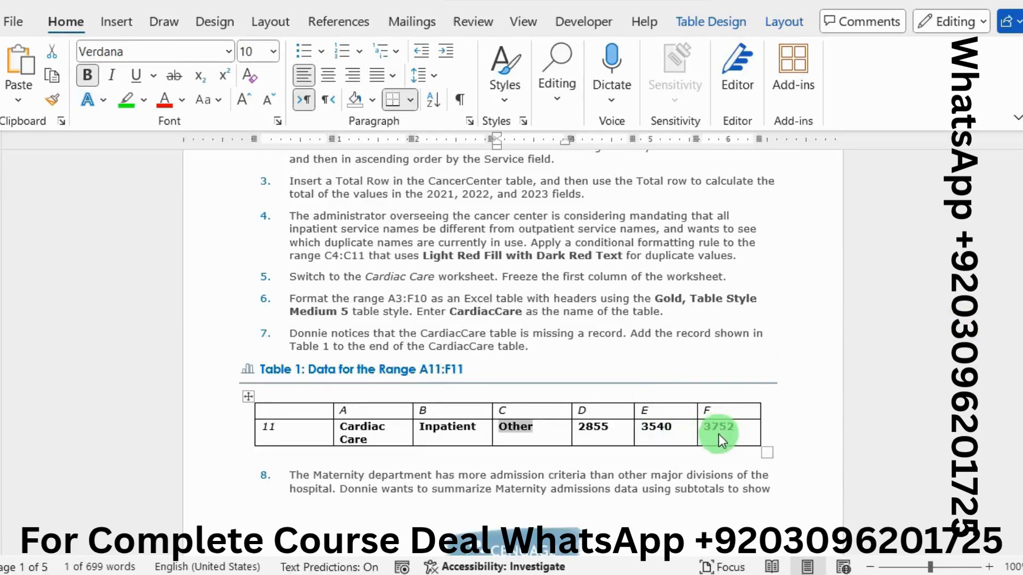
pyautogui.doubleClick(591, 425)
pyautogui.hotkey('ctrl', 'c')
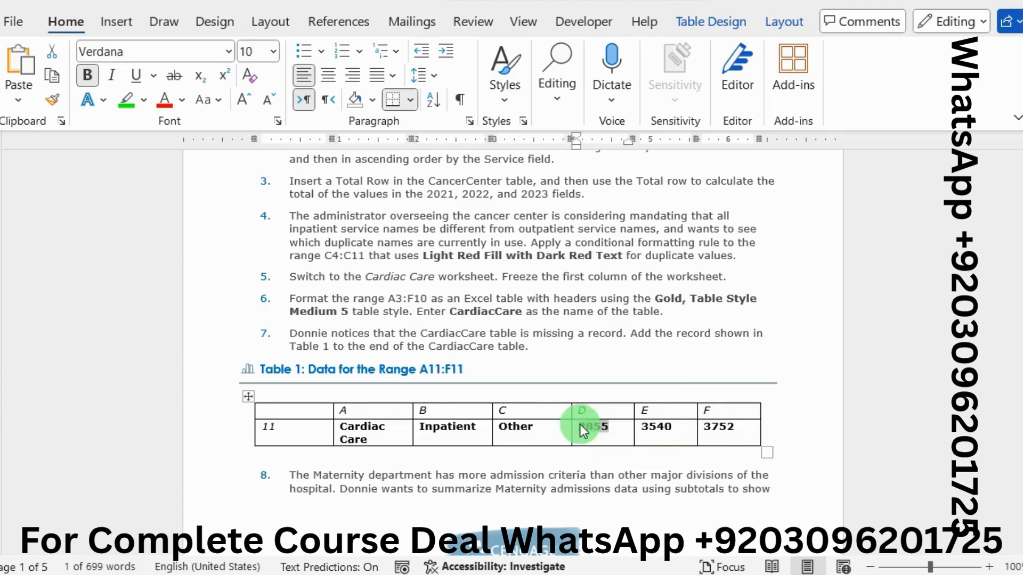
pyautogui.hotkey('alt', 'Tab')
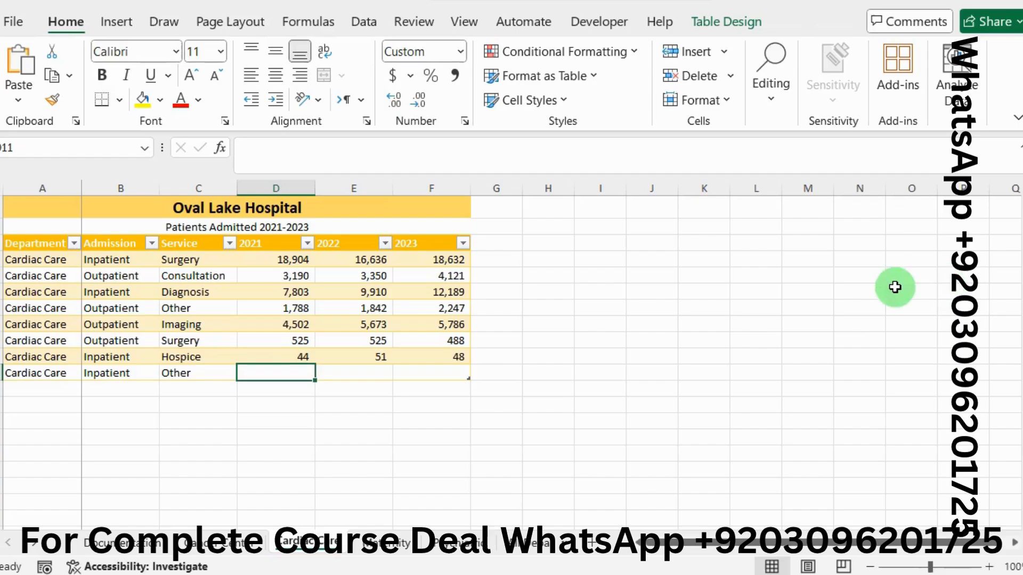
pyautogui.click(267, 163)
pyautogui.hotkey('ctrl', 'v')
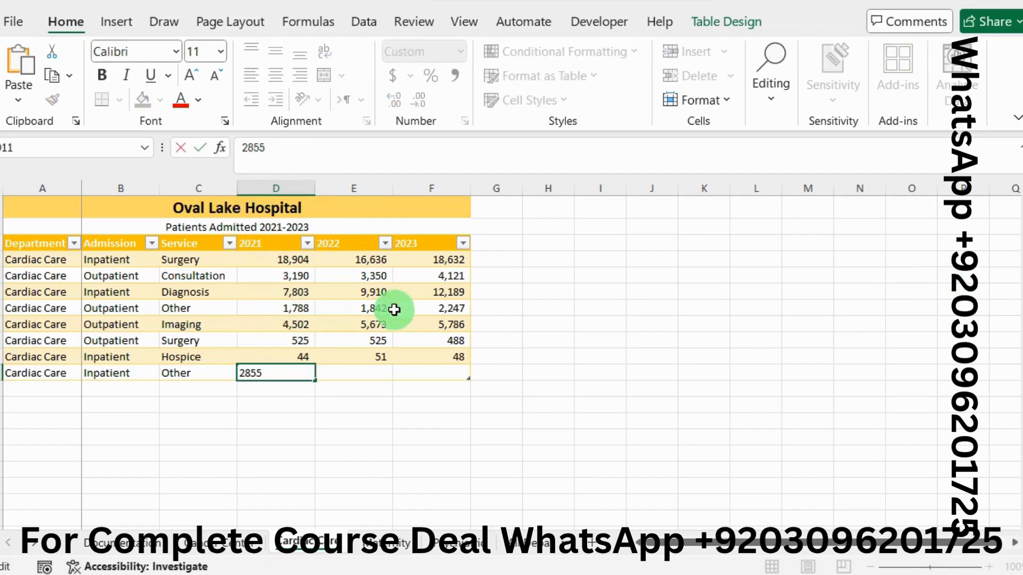
pyautogui.click(370, 373)
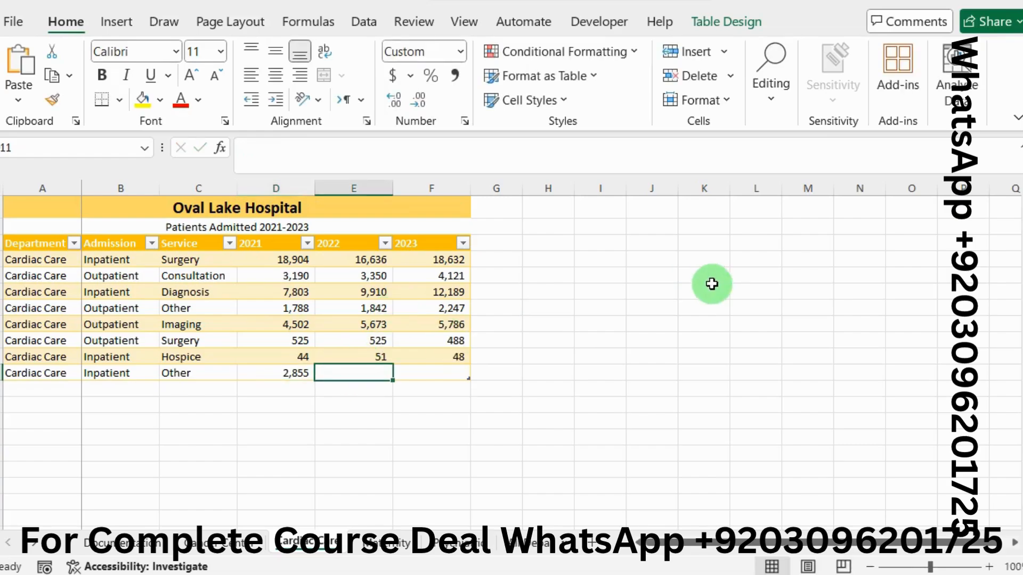
# Step: Copy the column E value from Table 1 in Word, and enter 3540 in cell E11 of the Excel table
pyautogui.hotkey('alt', 'Tab')
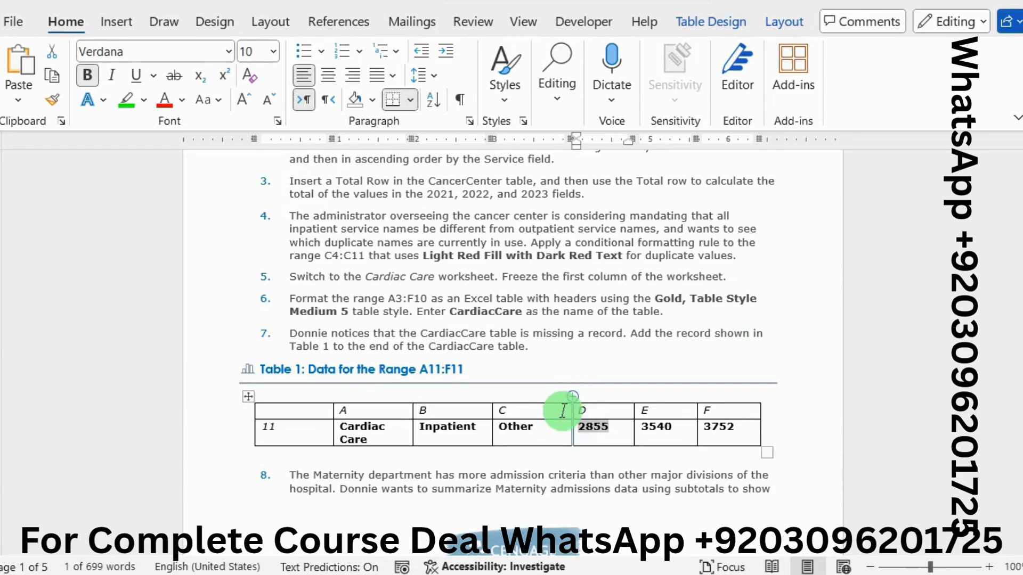
pyautogui.moveTo(674, 426); pyautogui.dragTo(646, 430)
pyautogui.hotkey('ctrl', 'c')
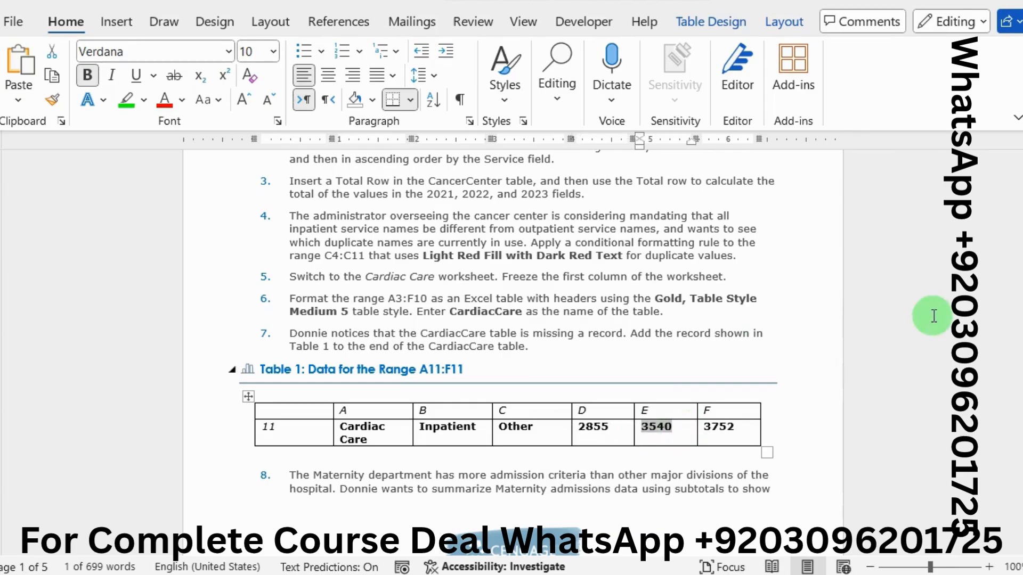
pyautogui.hotkey('alt', 'Tab')
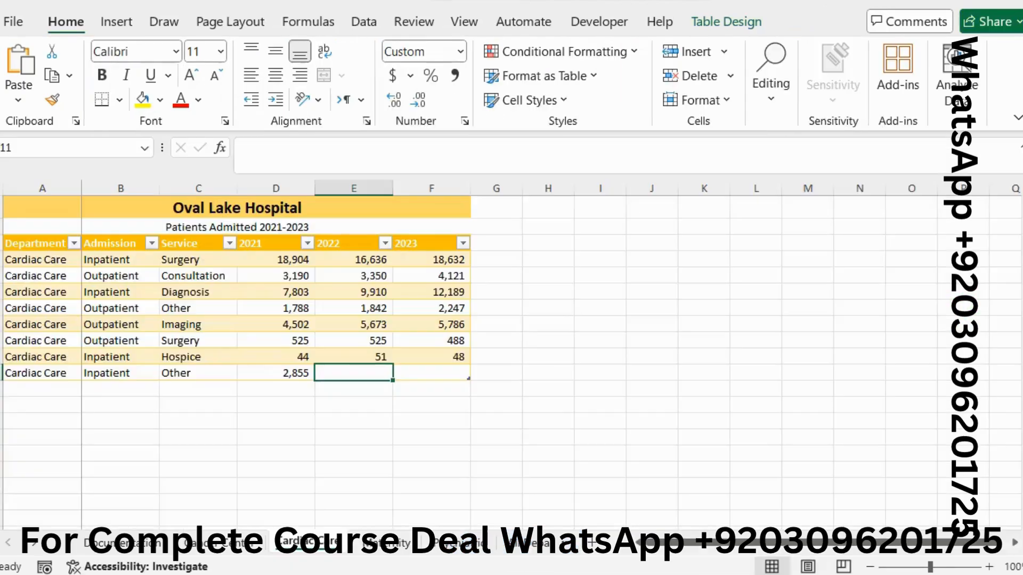
pyautogui.click(394, 153)
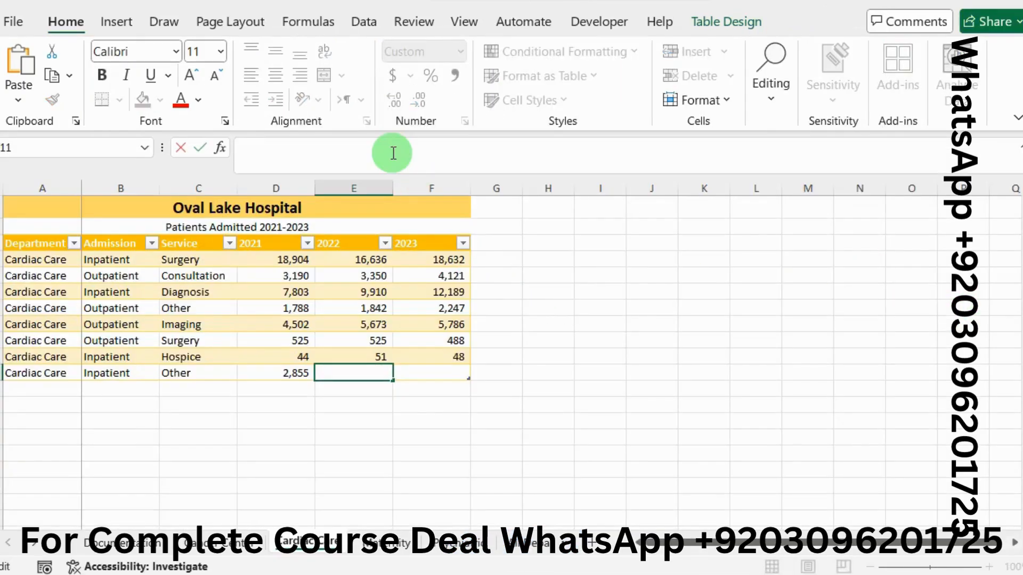
pyautogui.hotkey('ctrl', 'v')
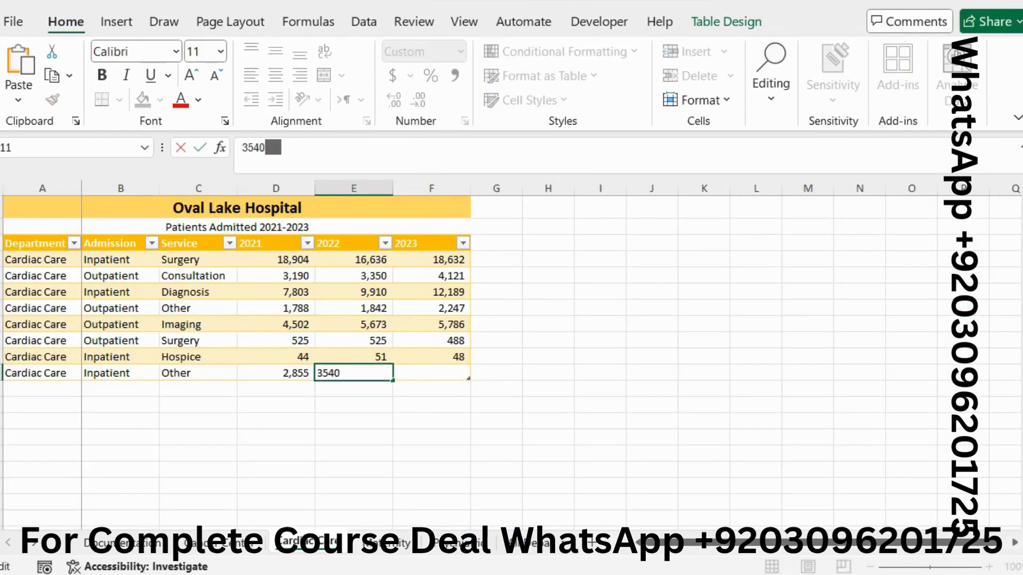
# Step: Copy the value 3752 from column F of Table 1 in Word, and select cell F11 of the CardiacCare table in Excel
pyautogui.hotkey('alt', 'Tab')
pyautogui.moveTo(734, 427); pyautogui.dragTo(707, 426)
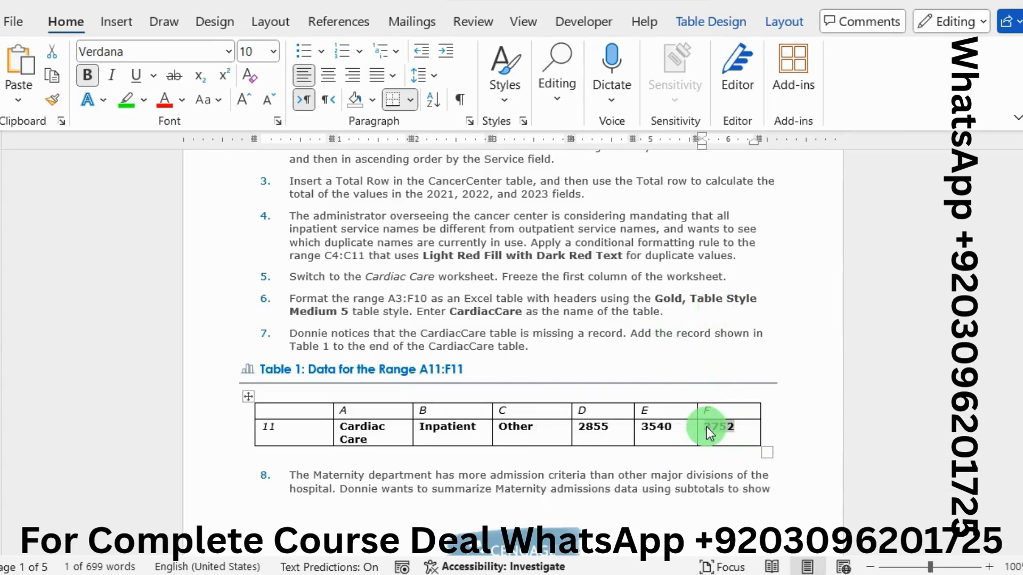
pyautogui.hotkey('alt', 'Tab')
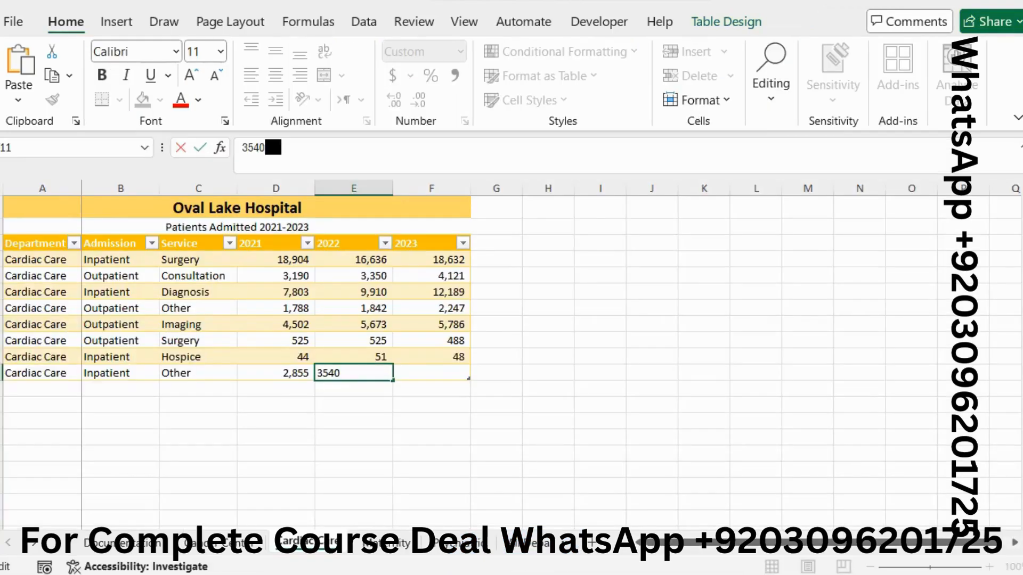
pyautogui.click(449, 373)
pyautogui.hotkey('alt', 'Tab')
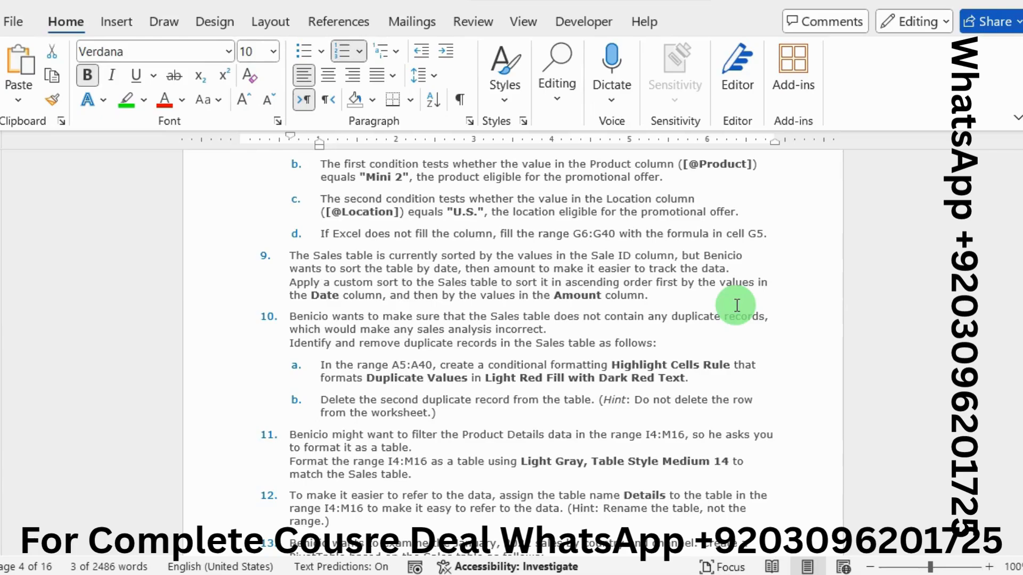
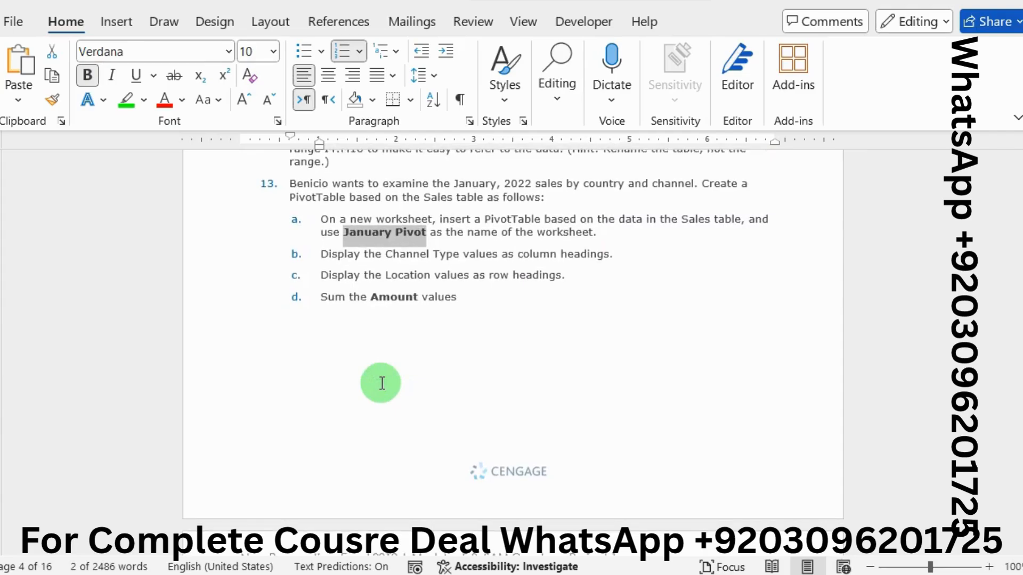
# Step: Check the PivotTable instructions in Word, and add the Amount field as a summed value to the January Pivot PivotTable in Excel
pyautogui.scroll(-3, 503, 346)
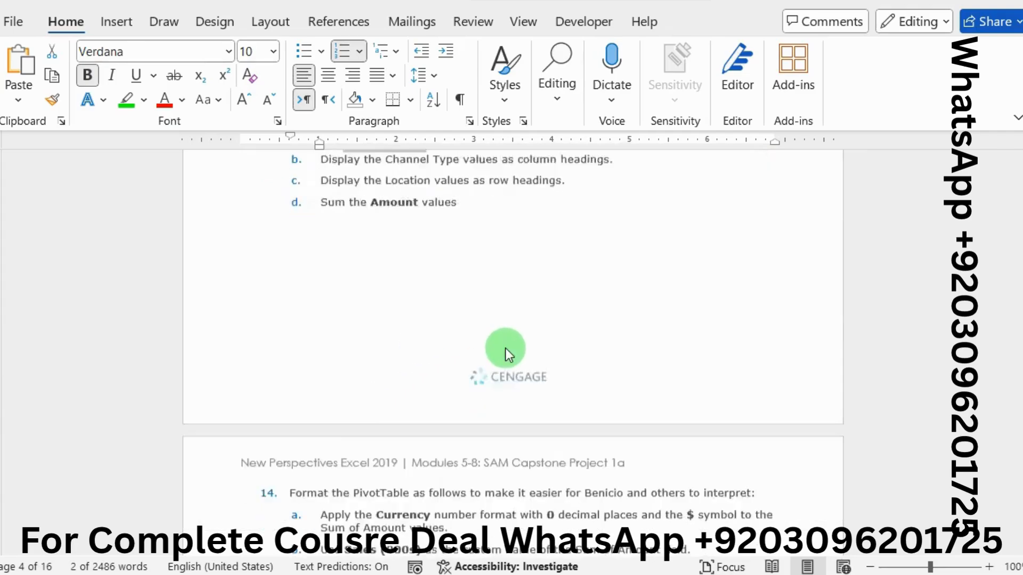
pyautogui.scroll(2, 506, 347)
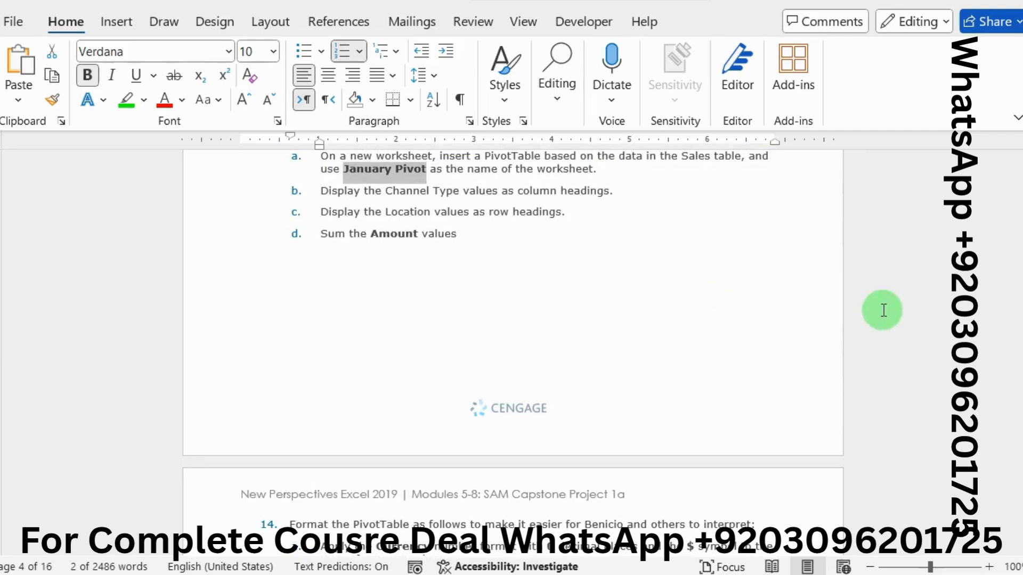
pyautogui.moveTo(1019, 367)
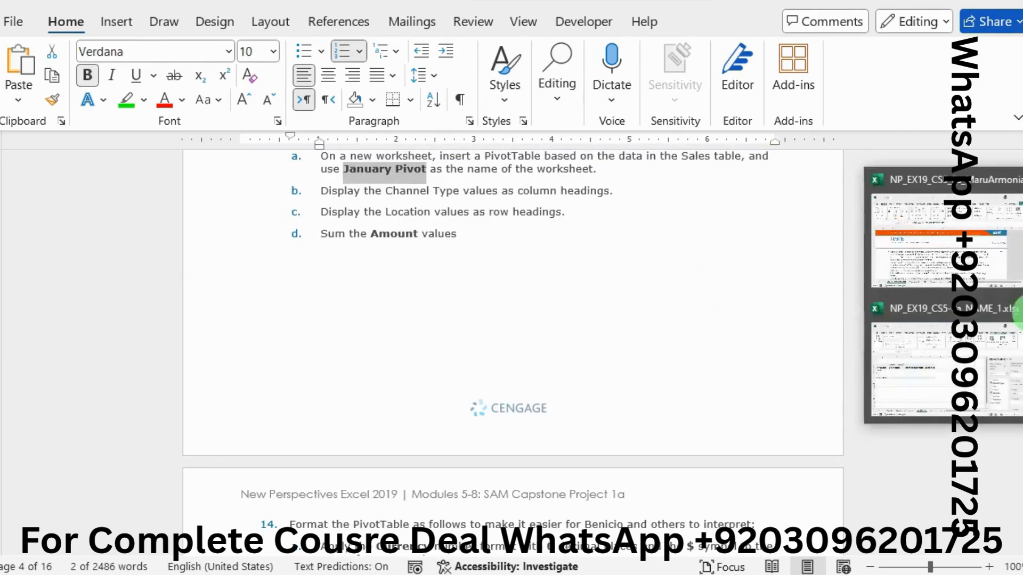
pyautogui.click(938, 356)
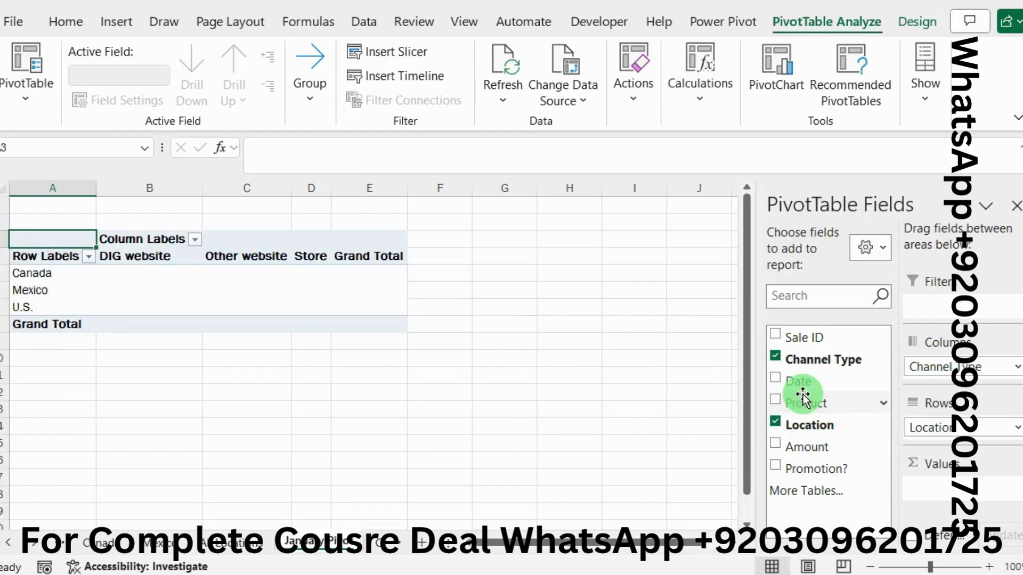
pyautogui.moveTo(830, 447); pyautogui.dragTo(954, 495)
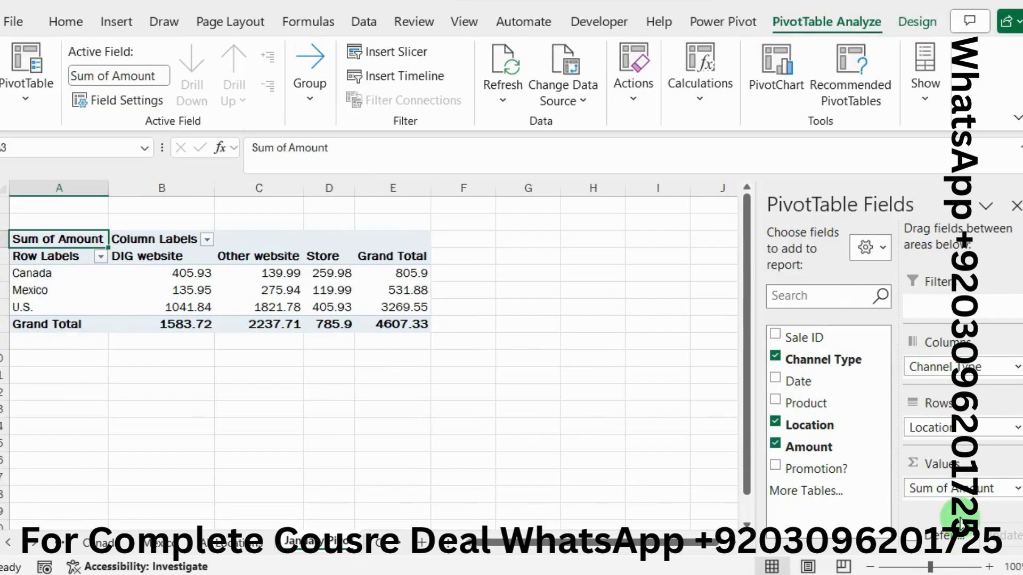
# Step: Read instruction 14a in Word, and format the Sum of Amount field in Excel as Currency with 0 decimal places and the $ symbol
pyautogui.hotkey('alt', 'Tab')
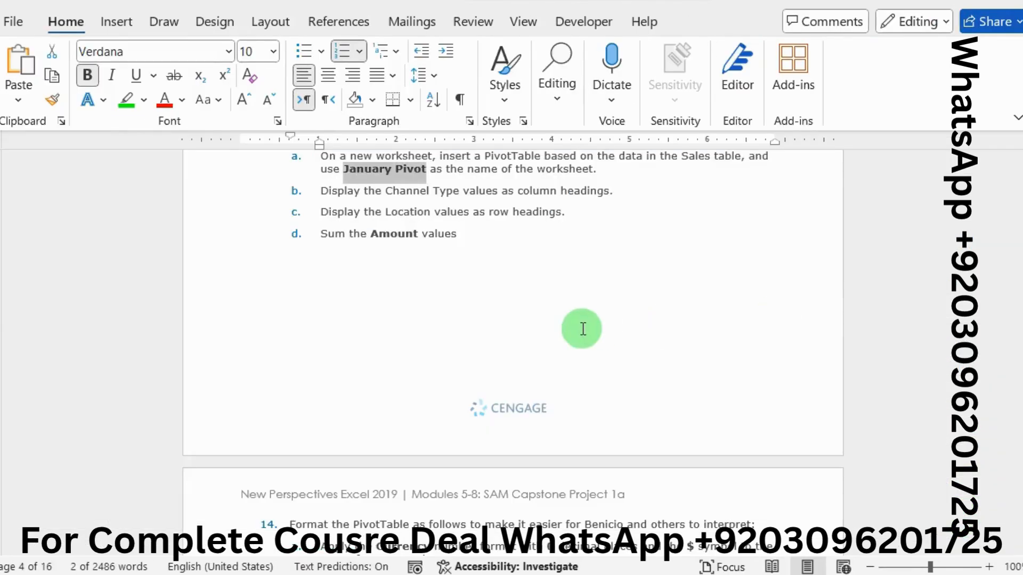
pyautogui.scroll(-1, 583, 329)
pyautogui.scroll(-3, 583, 328)
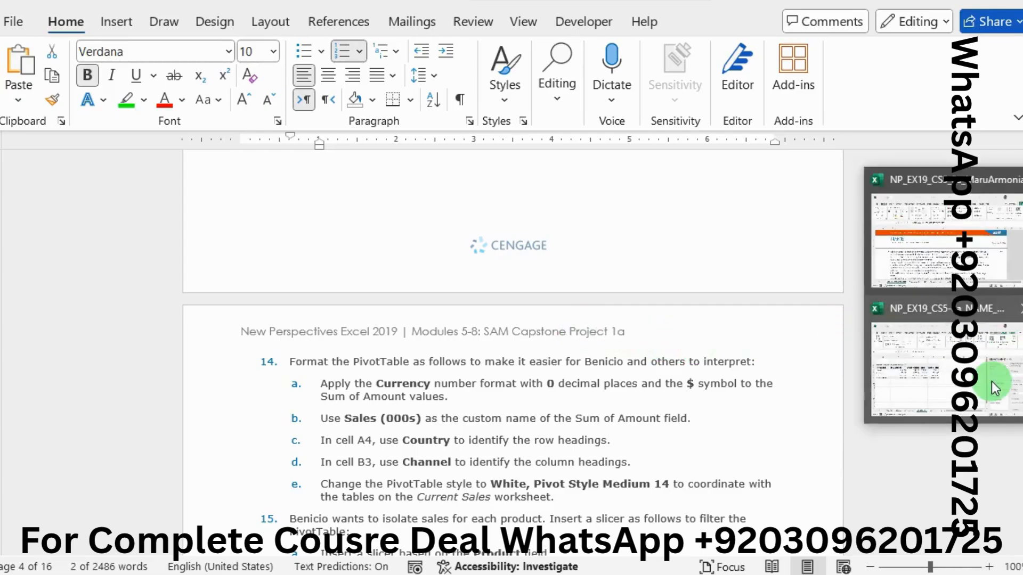
pyautogui.click(992, 381)
pyautogui.click(970, 485)
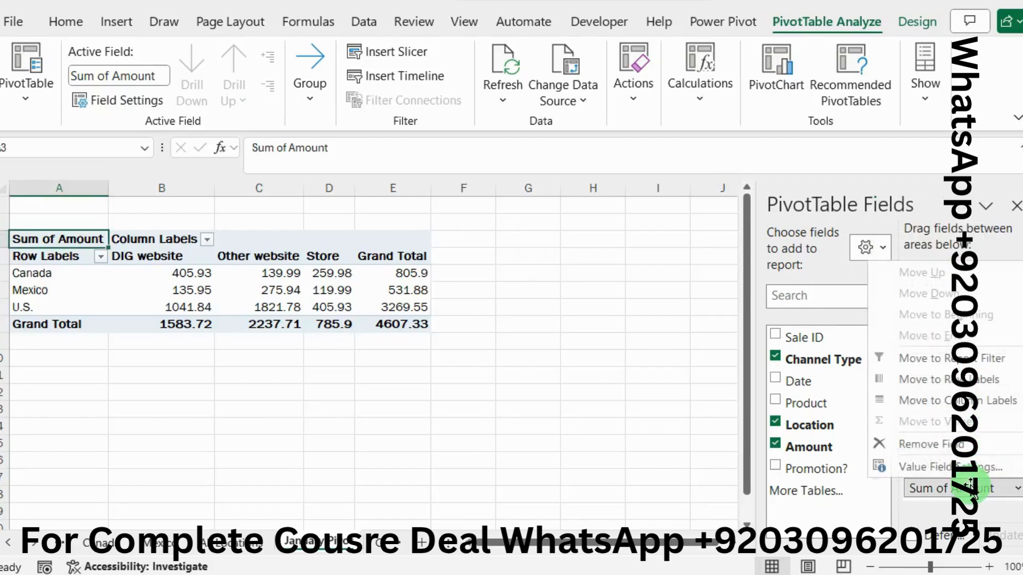
pyautogui.click(931, 469)
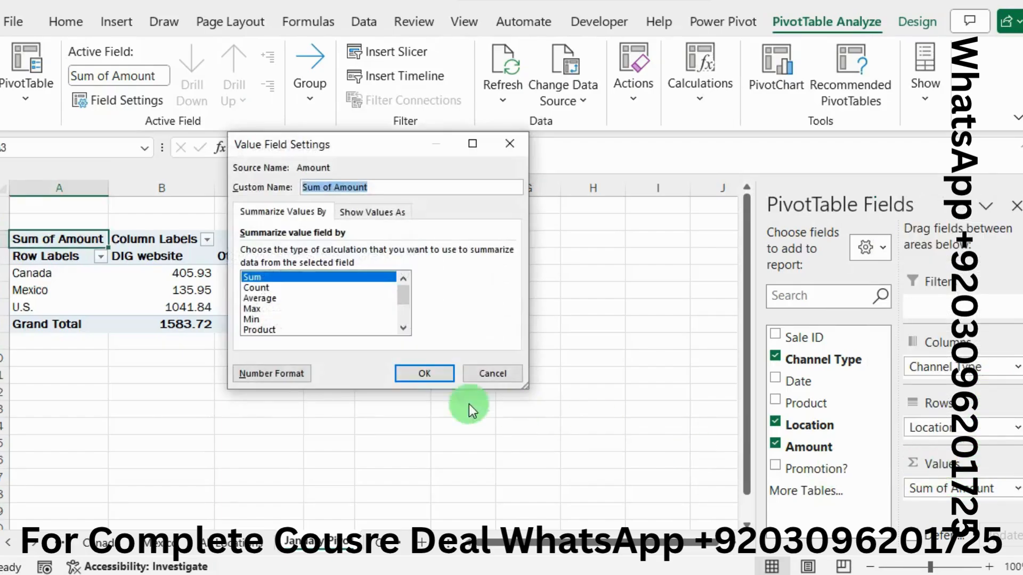
pyautogui.click(276, 370)
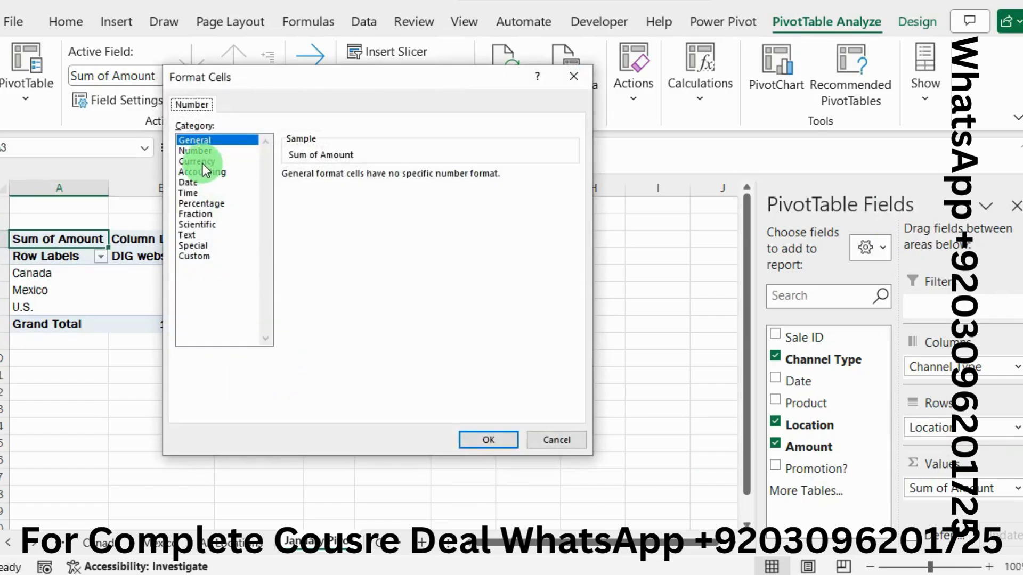
pyautogui.click(202, 162)
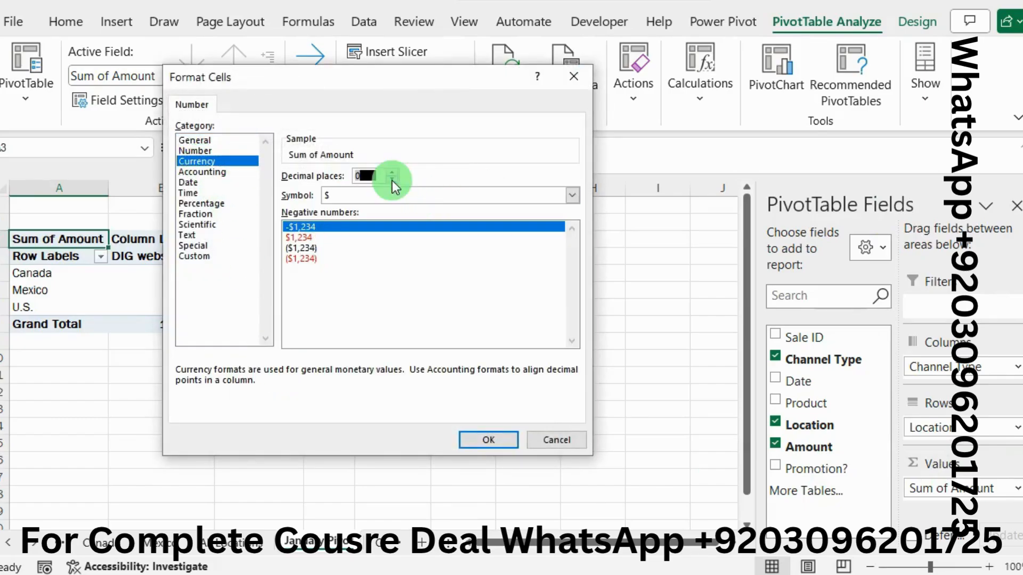
pyautogui.click(474, 435)
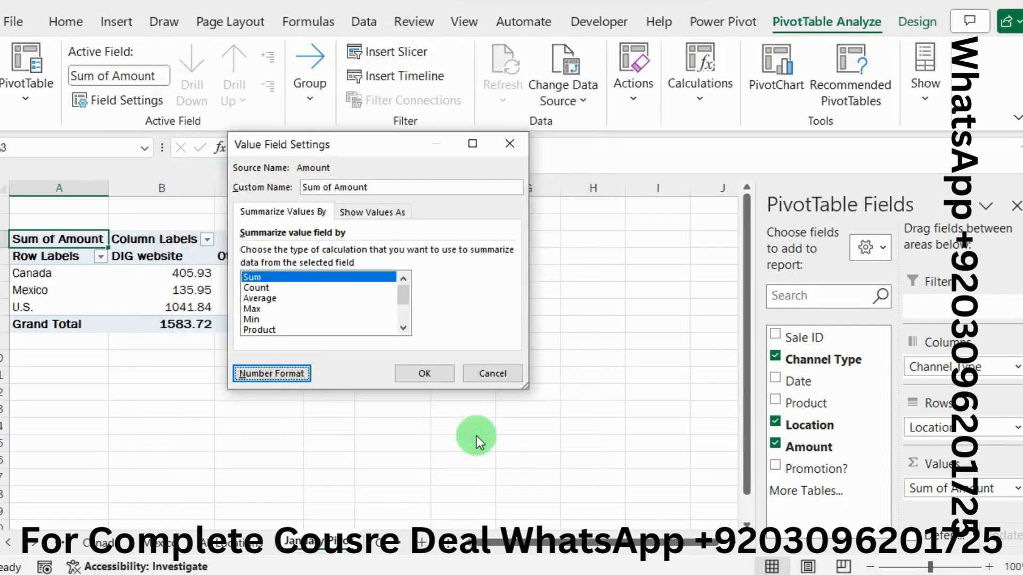
pyautogui.click(415, 374)
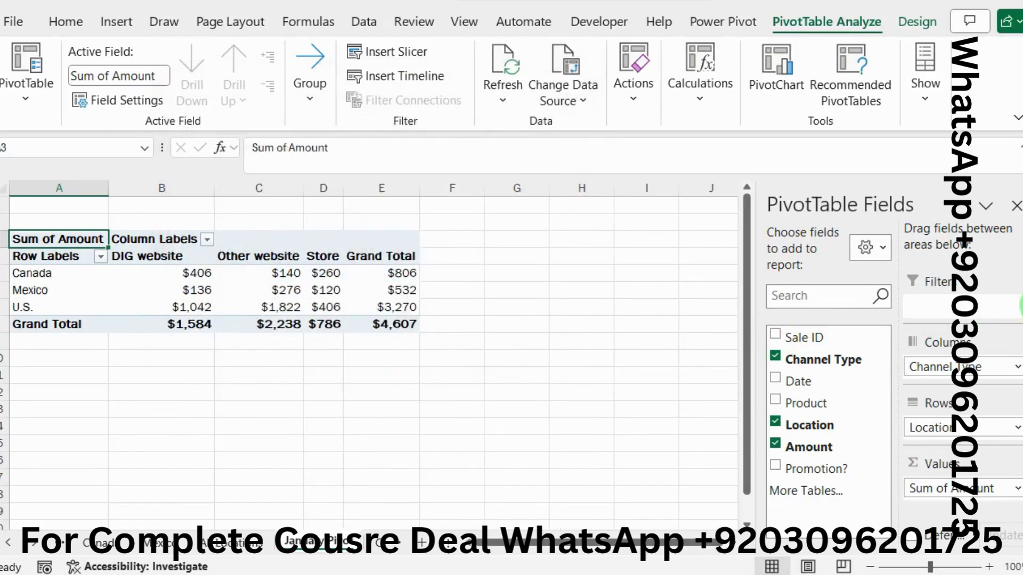
# Step: Copy the custom field name from instruction 14b in Word, and rename the Sum of Amount field in Excel as Sales (000s)
pyautogui.hotkey('alt', 'Tab')
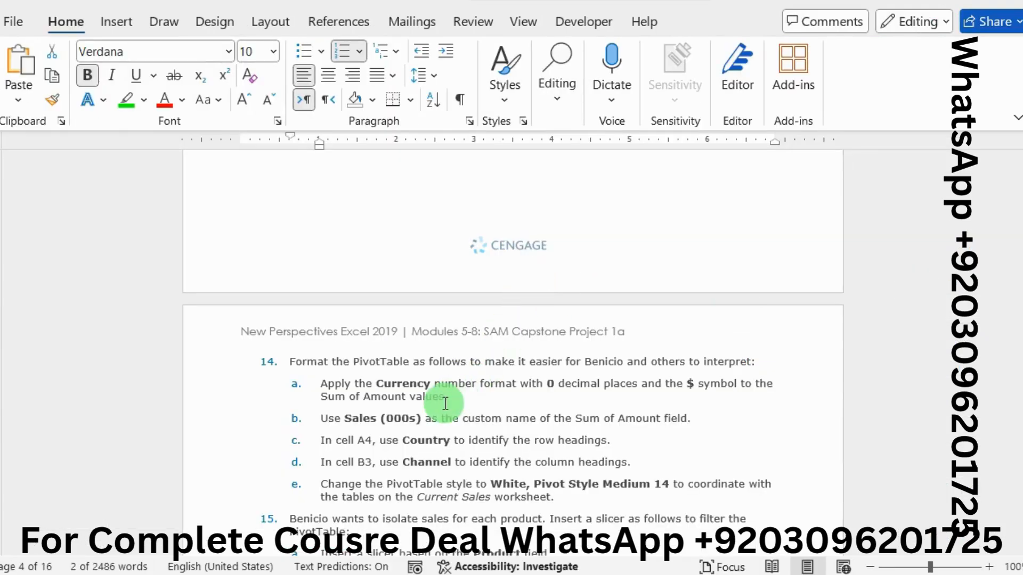
pyautogui.moveTo(345, 419); pyautogui.dragTo(349, 420)
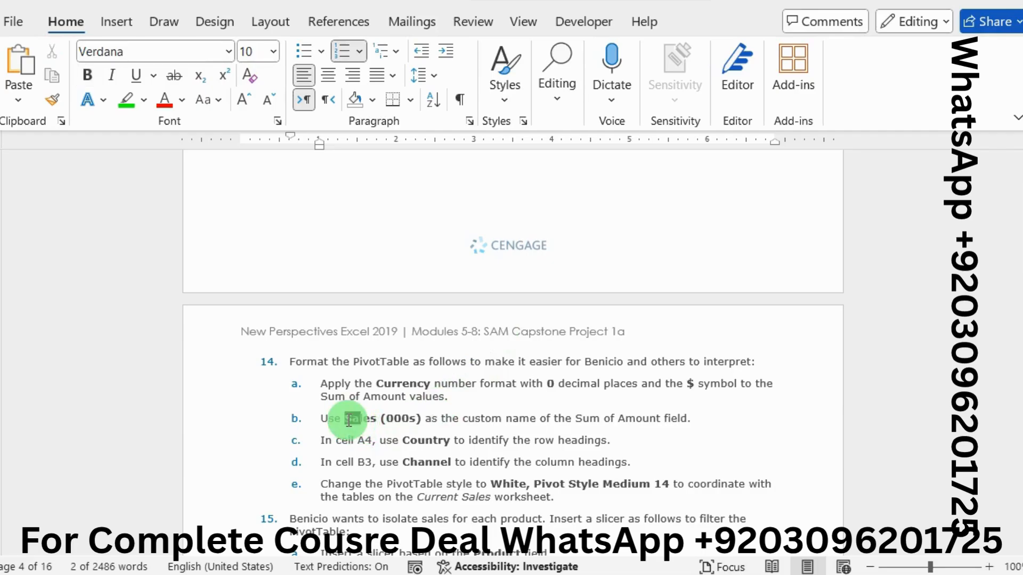
pyautogui.hotkey('shift', 'Right')
pyautogui.hotkey('shift', 'Right')
pyautogui.hotkey('shift', 'Right')
pyautogui.hotkey('shift', 'Right')
pyautogui.hotkey('shift', 'Right')
pyautogui.hotkey('shift', 'Right')
pyautogui.hotkey('shift', 'Right')
pyautogui.hotkey('shift', 'Right')
pyautogui.hotkey('shift', 'Right')
pyautogui.hotkey('shift', 'Right')
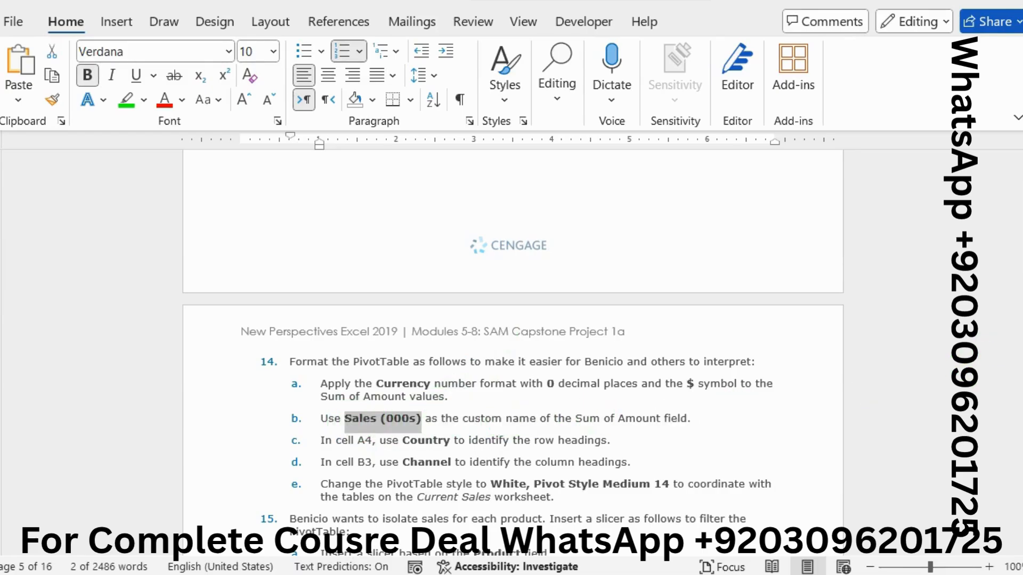
pyautogui.click(982, 365)
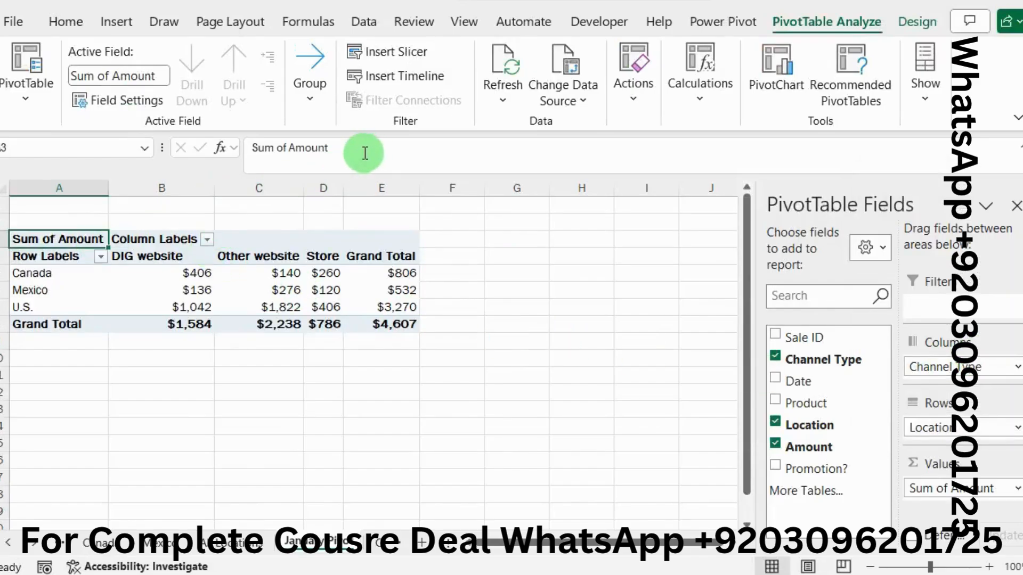
pyautogui.moveTo(365, 153); pyautogui.dragTo(171, 143)
pyautogui.write('Sales (000s)')
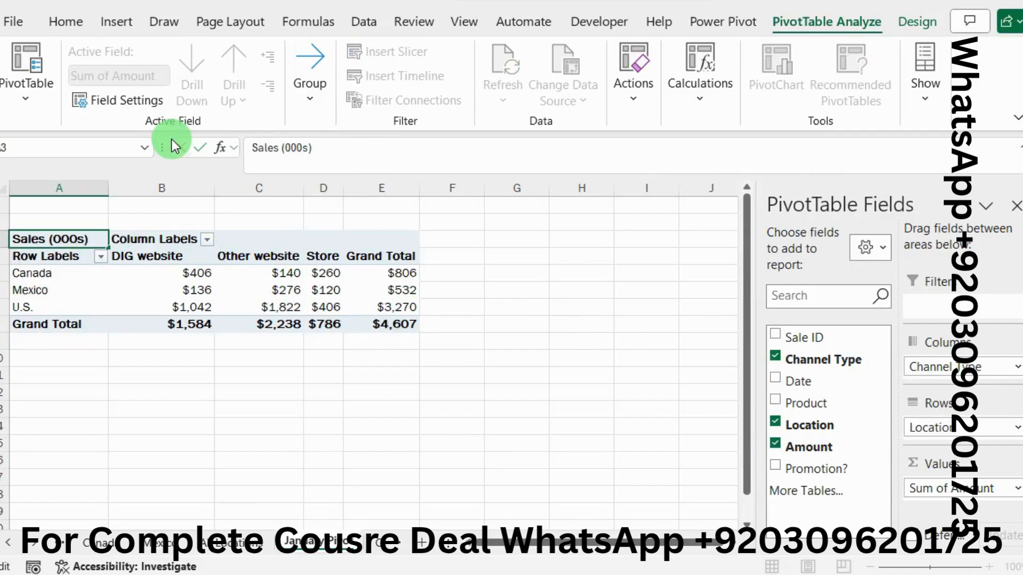
pyautogui.press('Return')
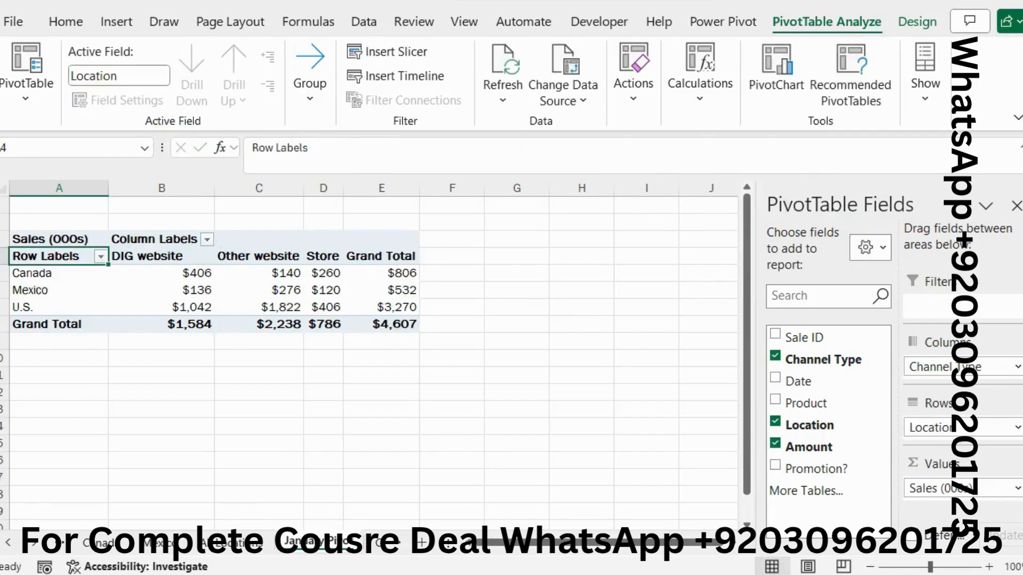
# Step: Copy the row heading label from instruction 14c in Word, and enter Country in cell A4 of the Excel PivotTable
pyautogui.hotkey('alt', 'Tab')
pyautogui.scroll(-3, 648, 354)
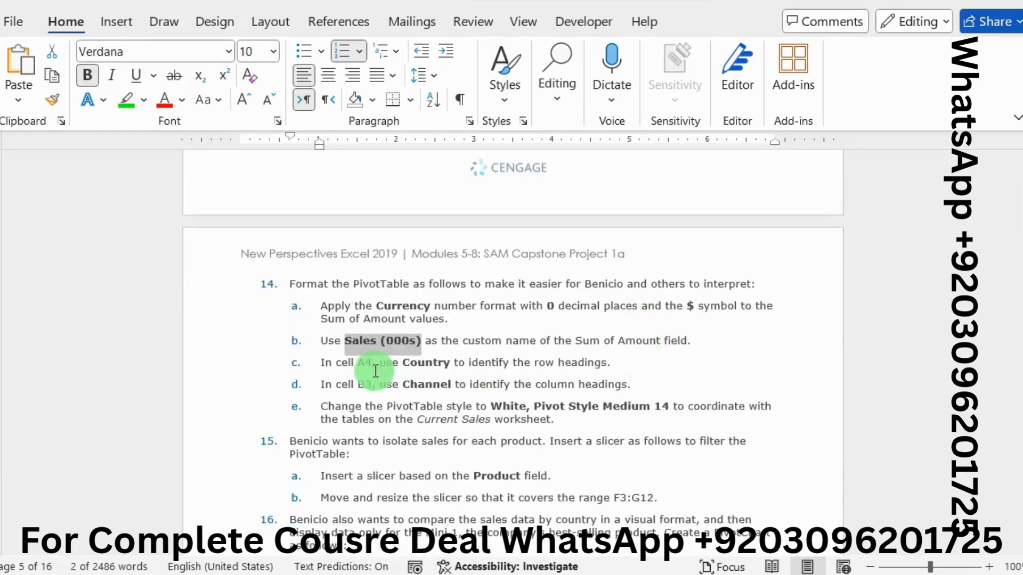
pyautogui.click(408, 365)
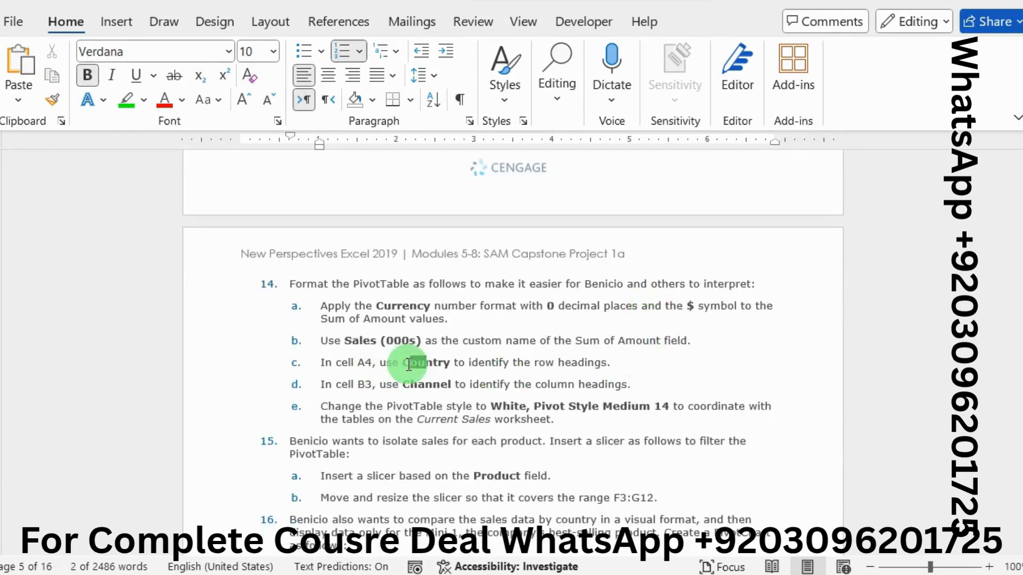
pyautogui.hotkey('shift', 'Right')
pyautogui.hotkey('shift', 'Right')
pyautogui.hotkey('shift', 'Right')
pyautogui.hotkey('shift', 'Right')
pyautogui.hotkey('shift', 'Right')
pyautogui.hotkey('shift', 'Right')
pyautogui.hotkey('shift', 'Right')
pyautogui.hotkey('shift', 'Right')
pyautogui.hotkey('shift', 'Left')
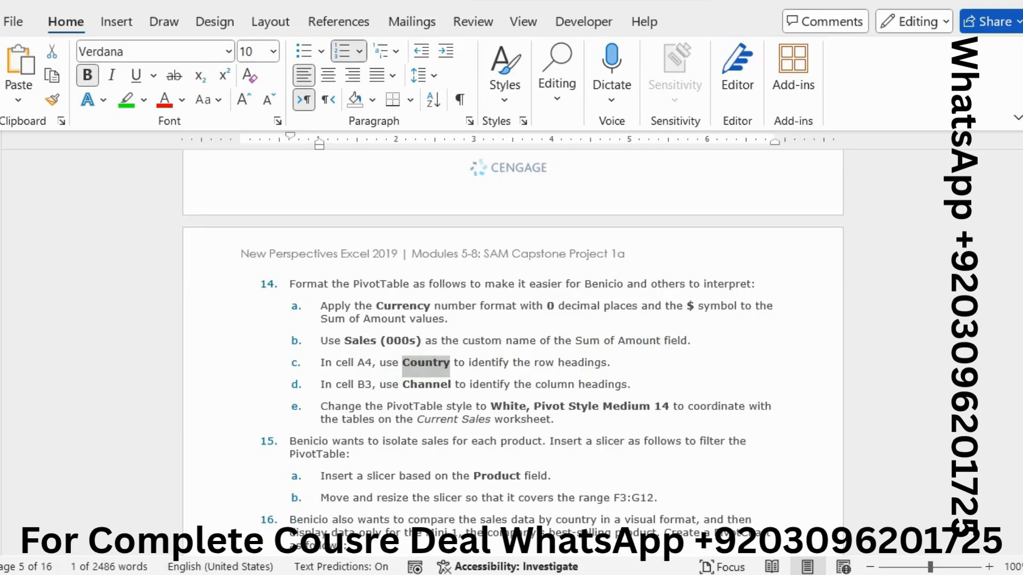
pyautogui.click(931, 363)
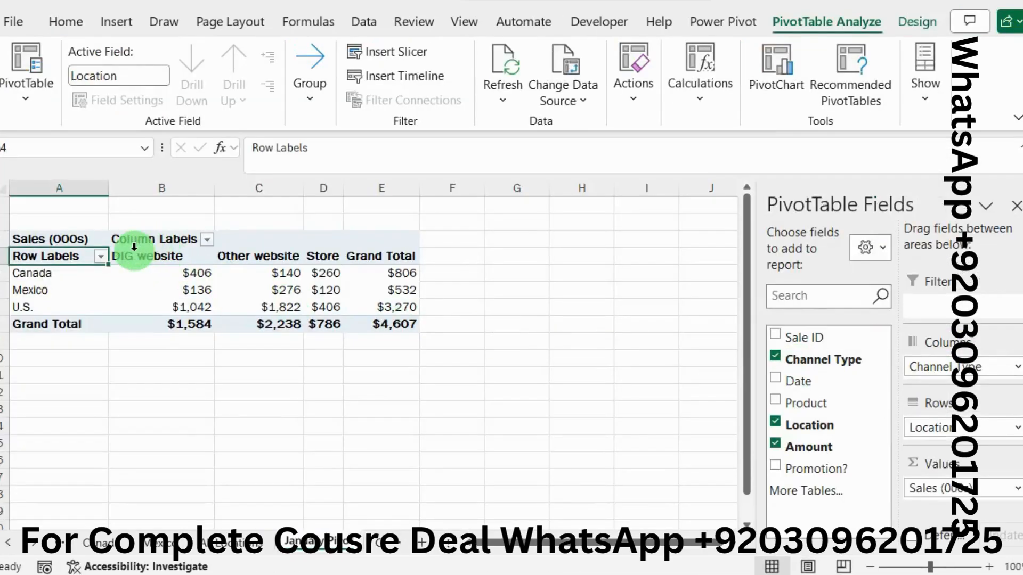
pyautogui.moveTo(393, 148); pyautogui.dragTo(181, 145)
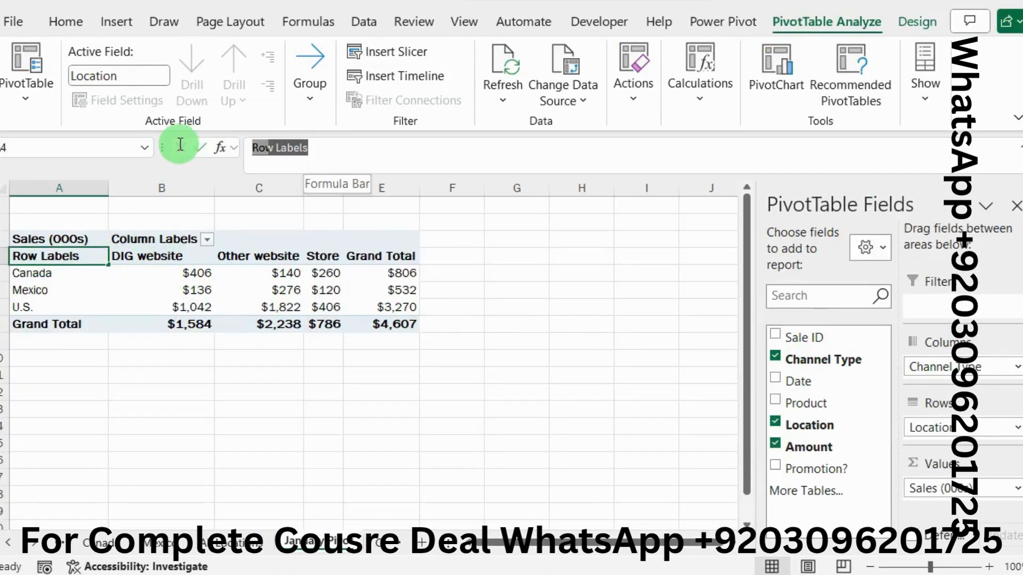
pyautogui.write('Country')
pyautogui.press('Return')
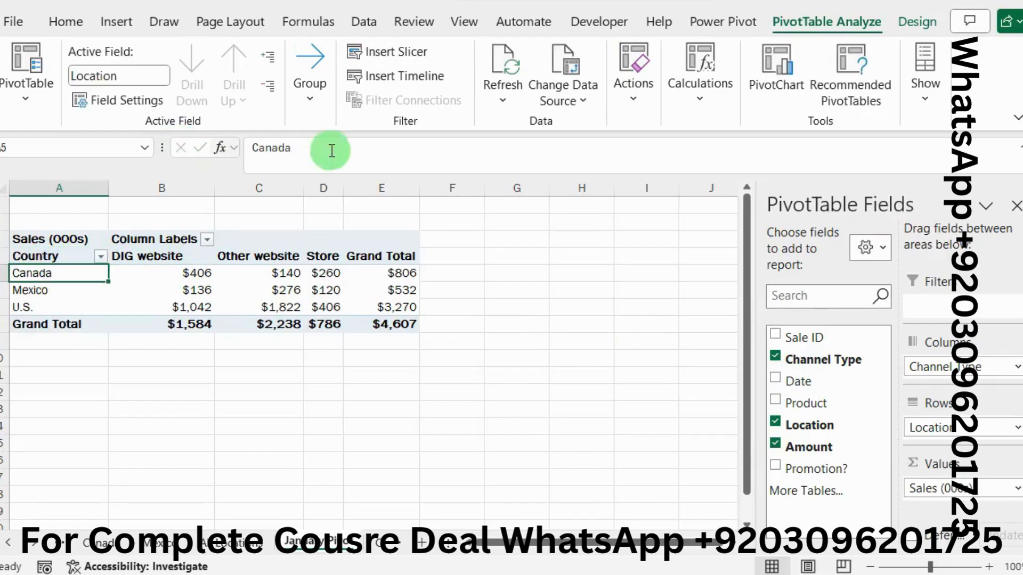
# Step: Copy the column heading label from instruction 14d in Word, and enter Channel in cell B3 of the Excel PivotTable
pyautogui.click(1022, 271)
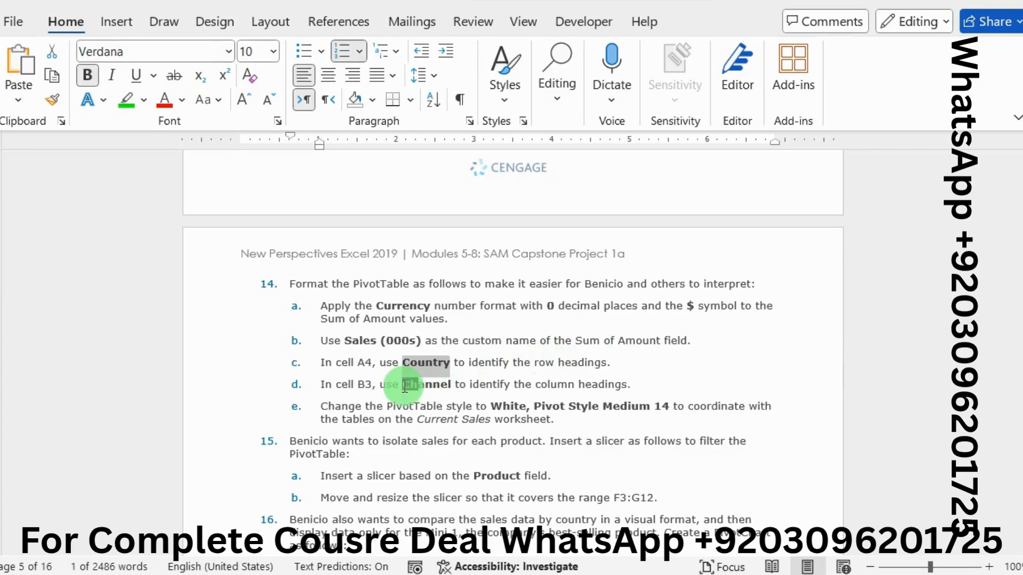
pyautogui.moveTo(405, 387); pyautogui.dragTo(440, 387)
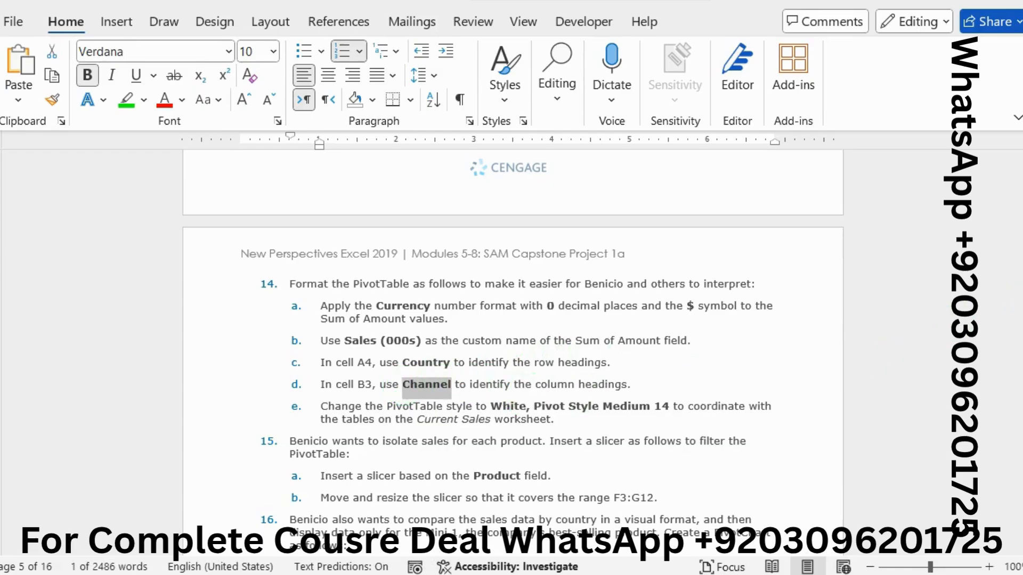
pyautogui.click(983, 356)
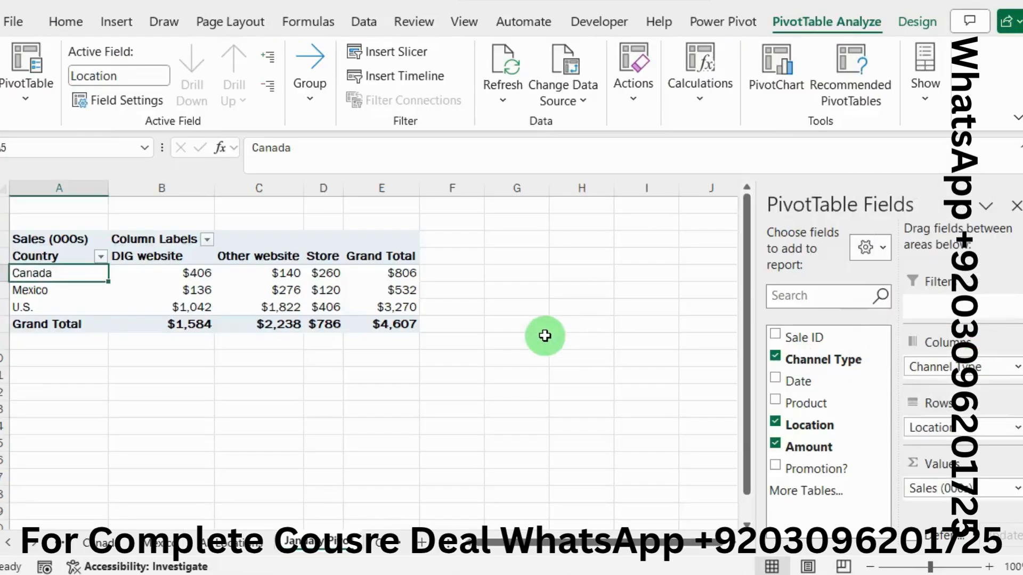
pyautogui.click(156, 241)
pyautogui.moveTo(338, 152); pyautogui.dragTo(183, 152)
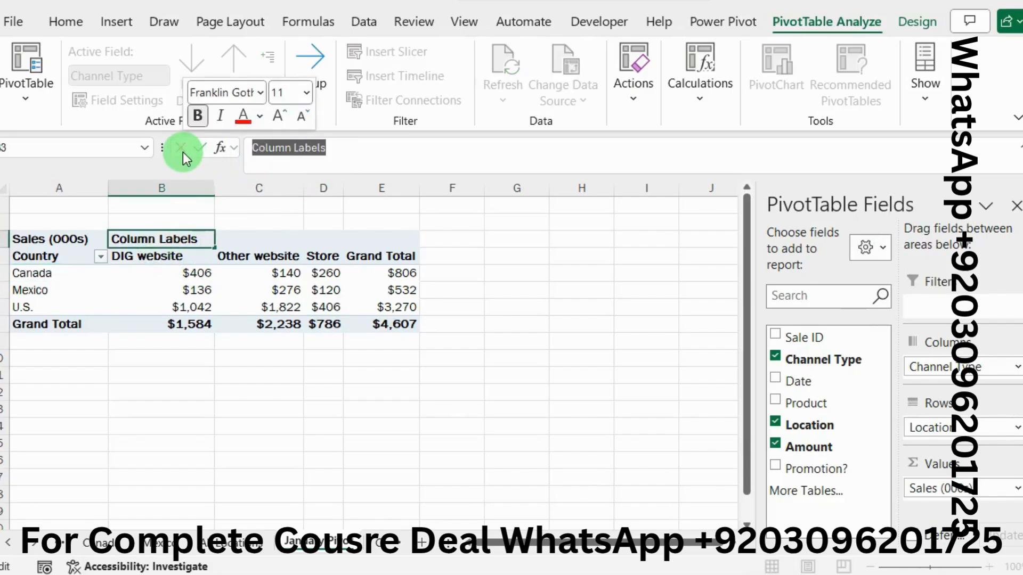
pyautogui.write('Channel')
pyautogui.press('Return')
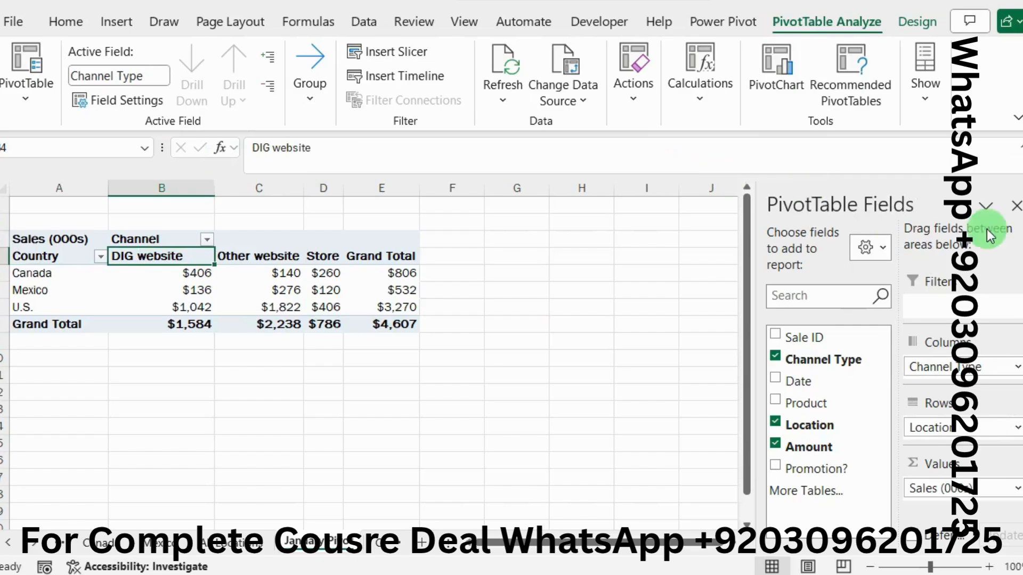
# Step: Read instruction 14e in Word, and apply the White, Pivot Style Medium 14 style to the PivotTable in Excel
pyautogui.click(1022, 252)
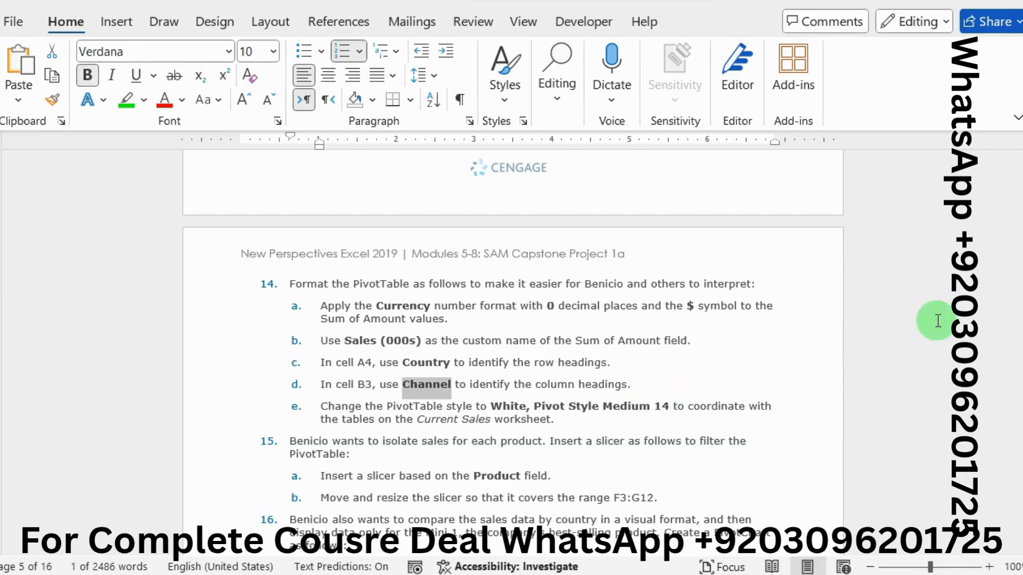
pyautogui.moveTo(1021, 278)
pyautogui.click(936, 365)
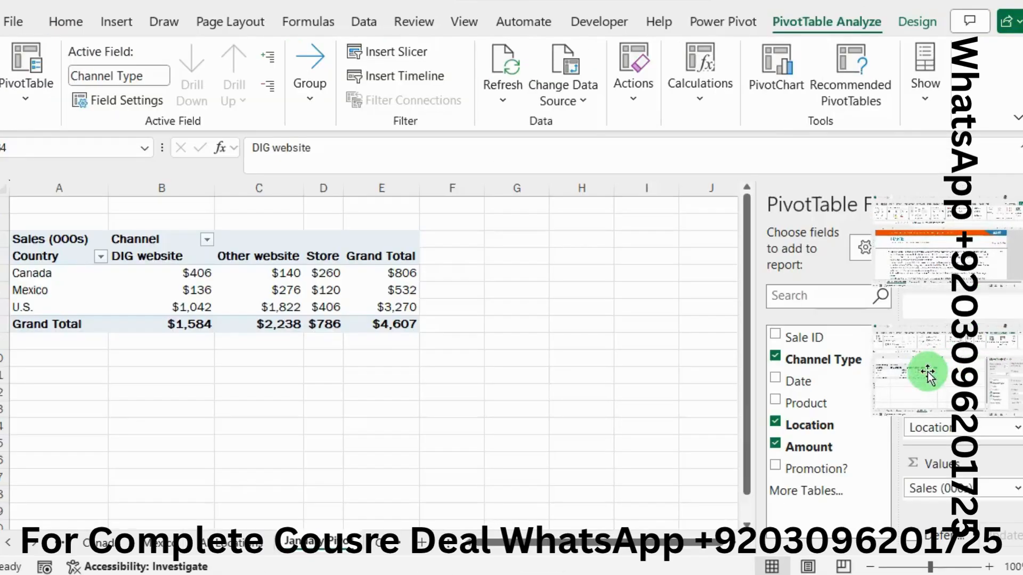
pyautogui.click(298, 294)
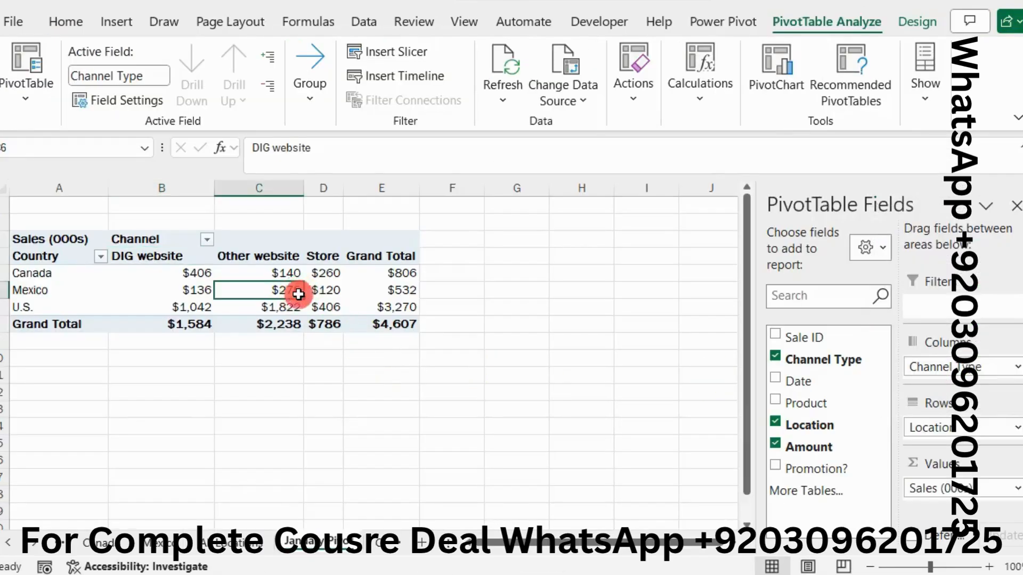
pyautogui.click(917, 22)
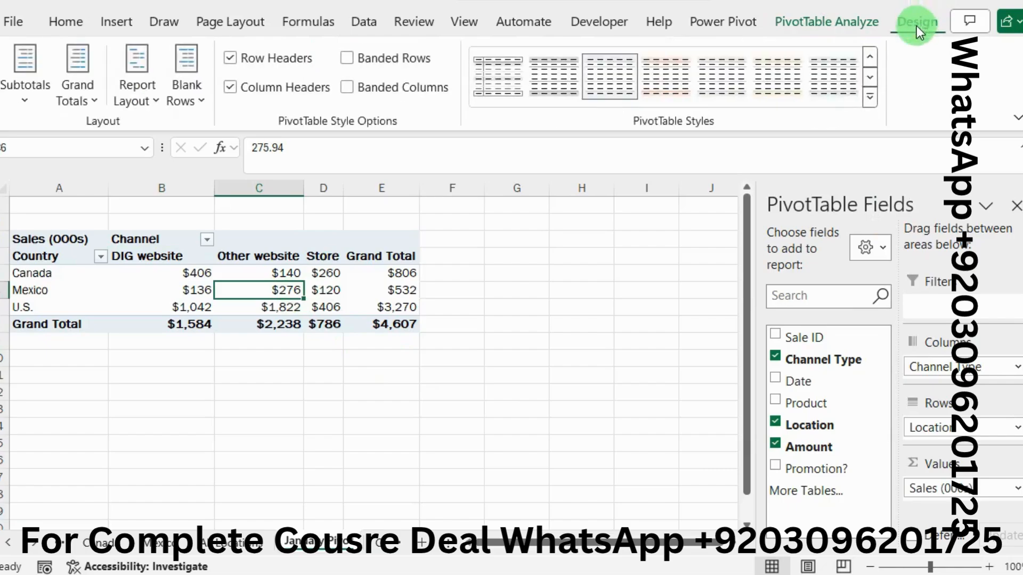
pyautogui.click(869, 98)
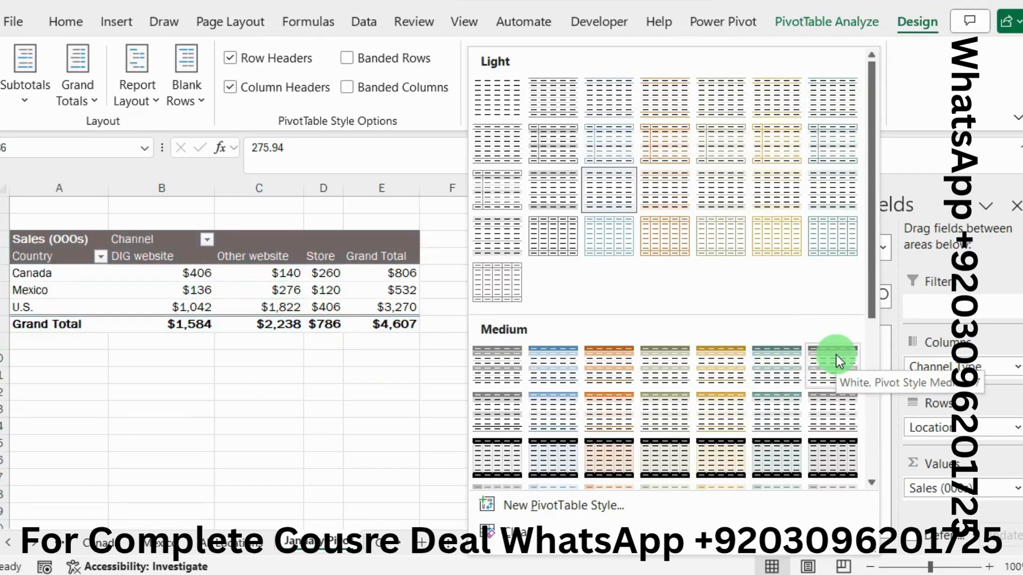
pyautogui.click(829, 407)
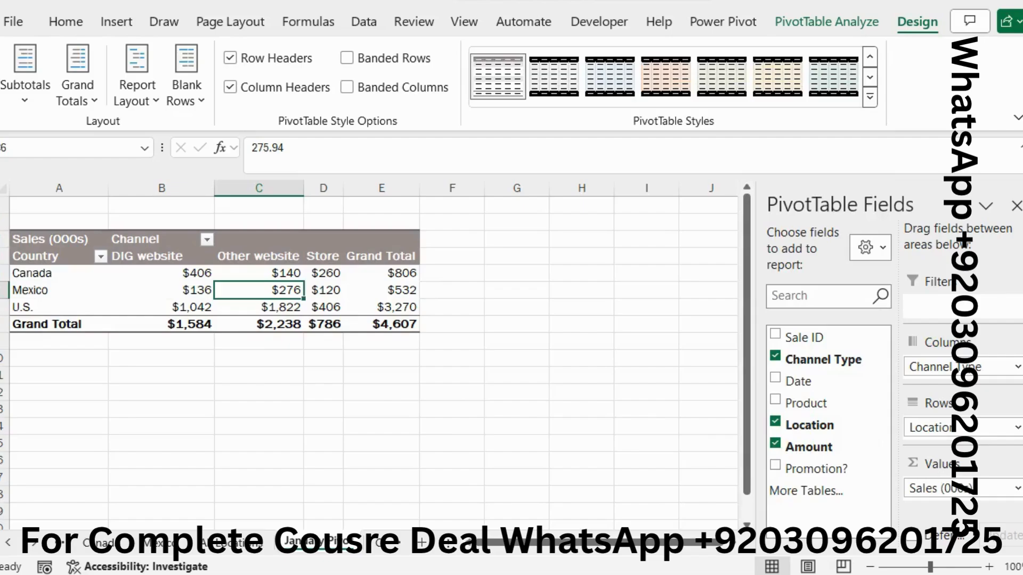
# Step: Switch to Word and highlight instruction 15a about inserting a Product slicer in green
pyautogui.hotkey('alt', 'Tab')
pyautogui.scroll(-2, 622, 349)
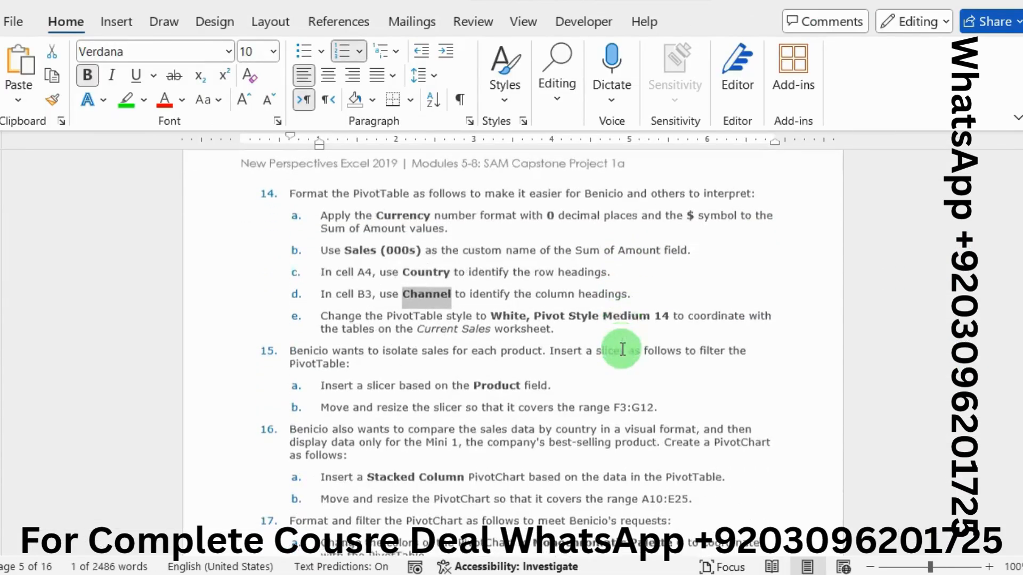
pyautogui.scroll(-1, 622, 349)
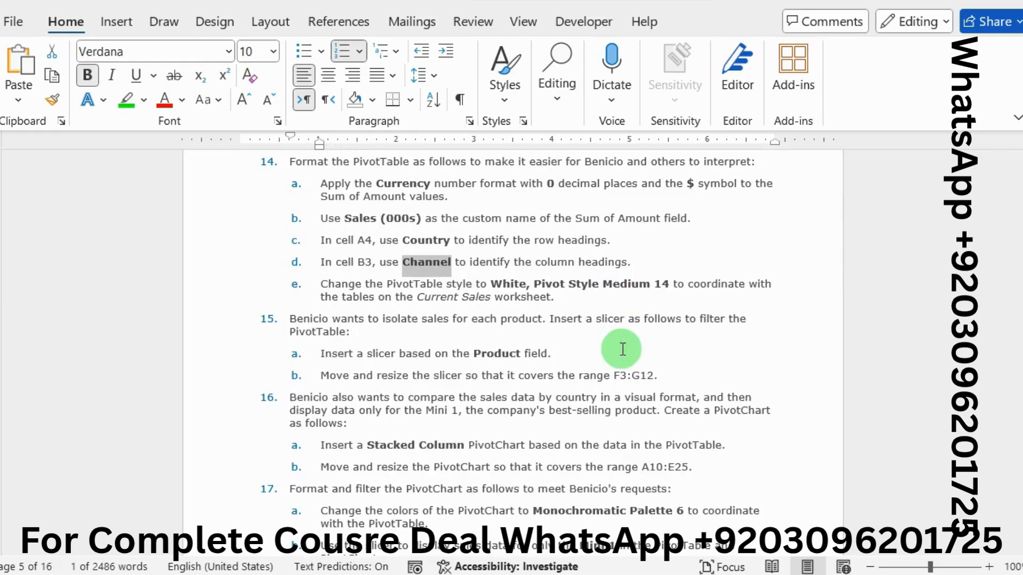
pyautogui.moveTo(320, 354); pyautogui.dragTo(336, 354)
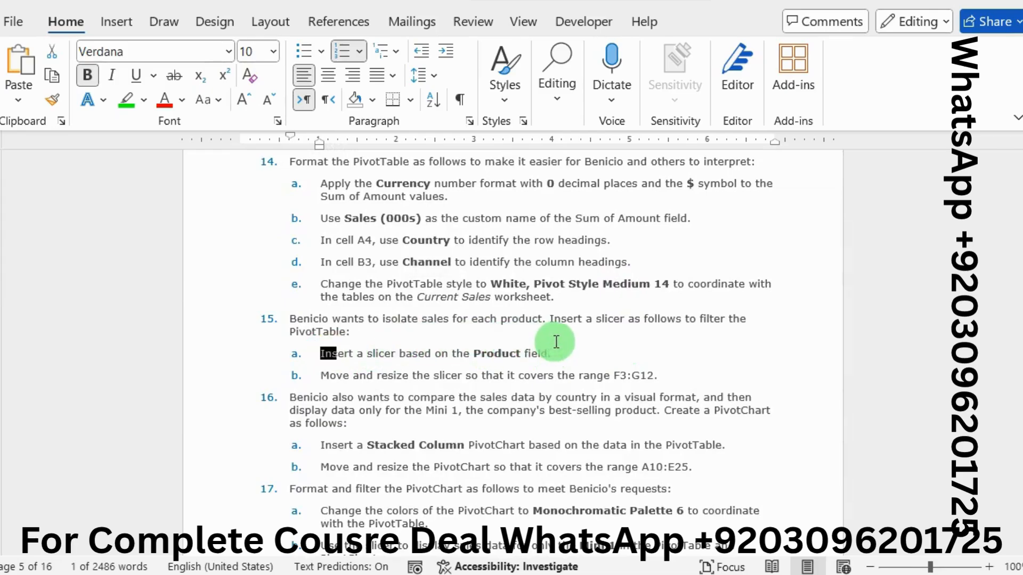
pyautogui.moveTo(556, 342); pyautogui.dragTo(557, 351)
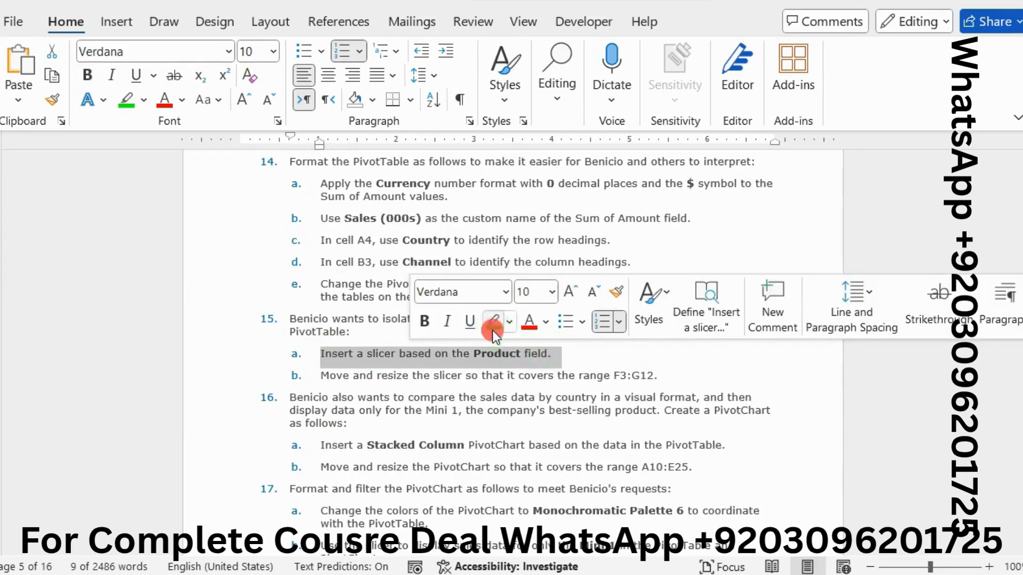
pyautogui.click(492, 322)
pyautogui.click(583, 376)
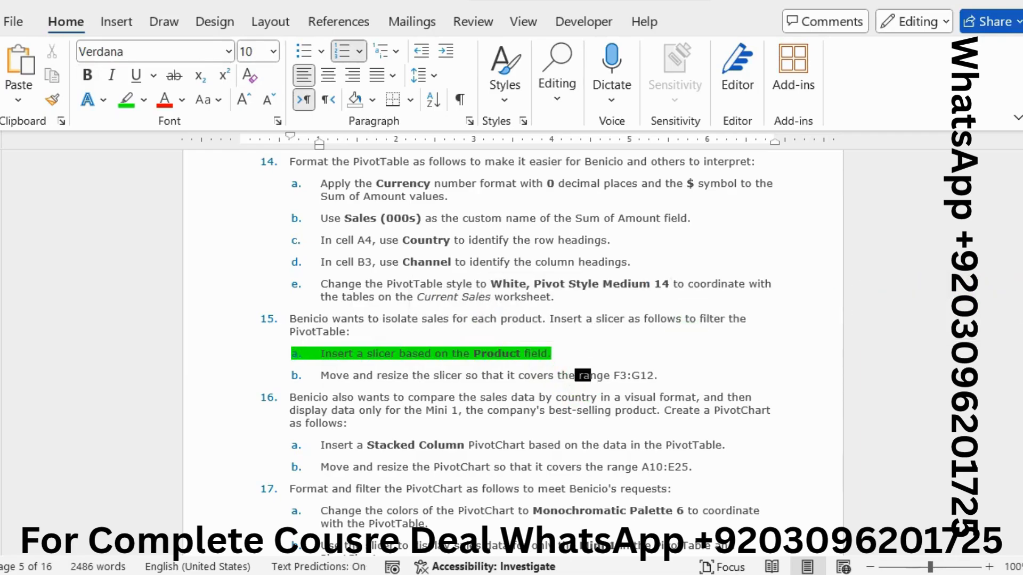
# Step: Switch to Excel and insert a slicer based on the Product field for the PivotTable
pyautogui.moveTo(1015, 298)
pyautogui.click(969, 364)
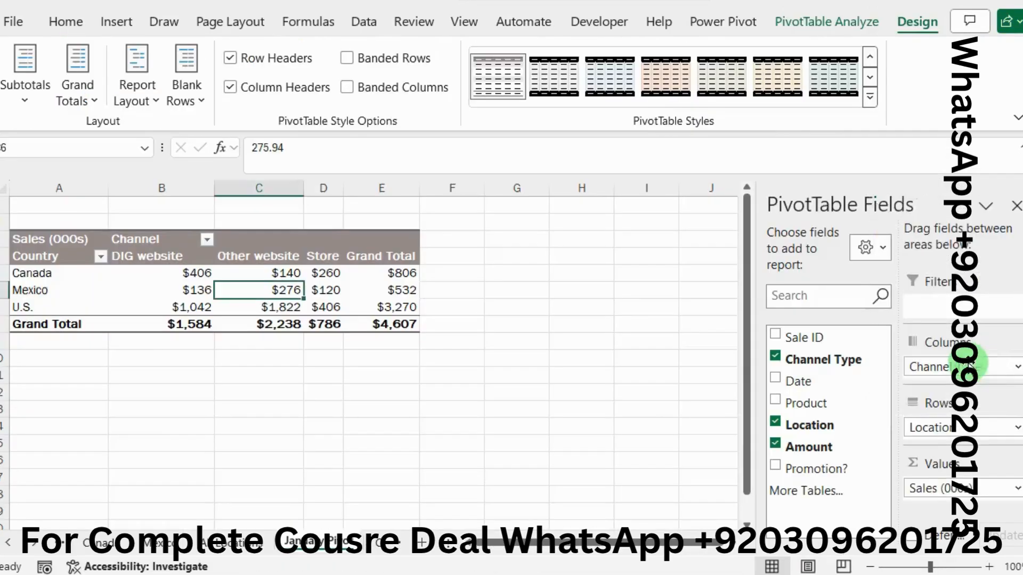
pyautogui.click(771, 30)
pyautogui.click(383, 53)
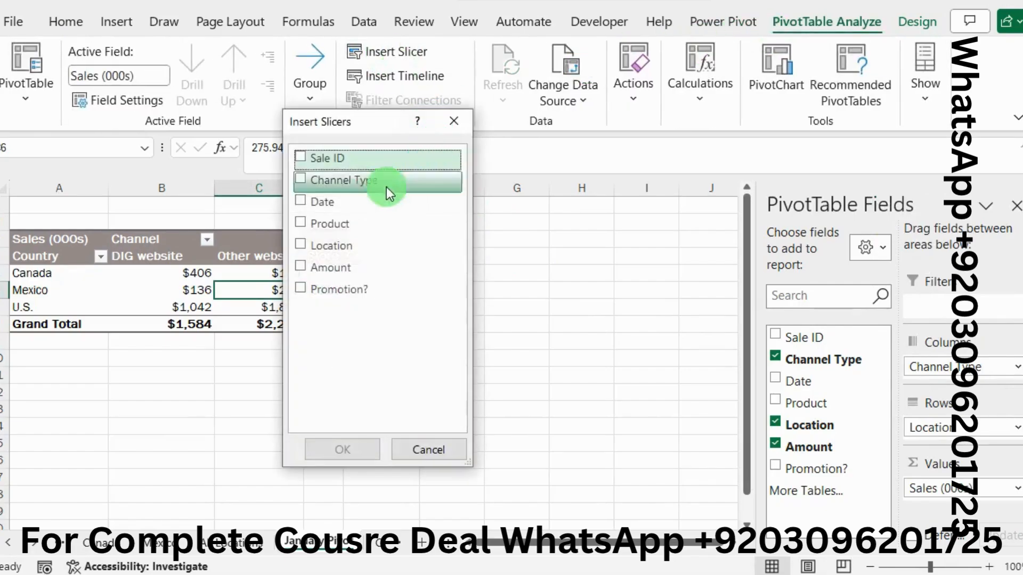
pyautogui.click(326, 222)
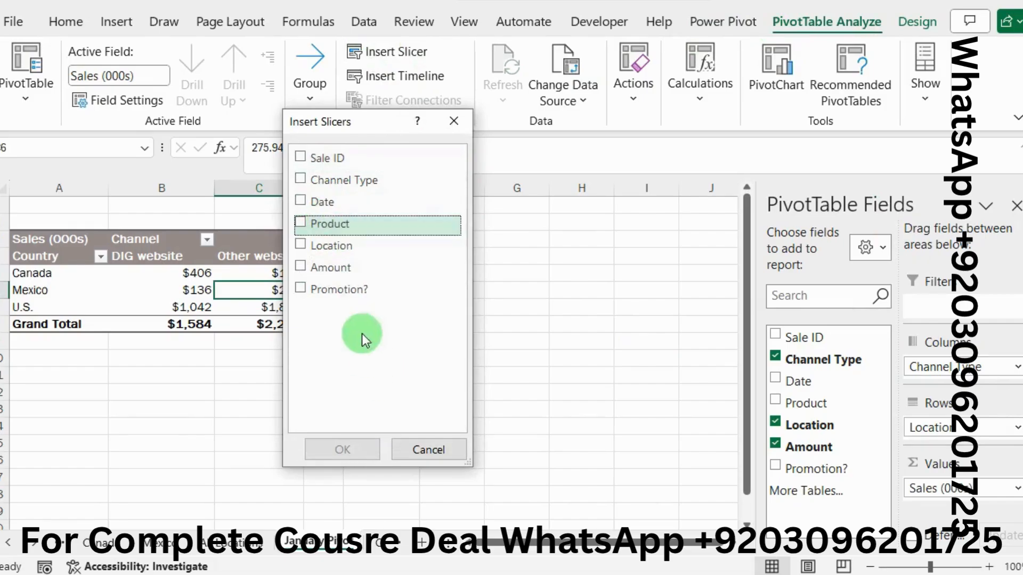
pyautogui.click(299, 225)
pyautogui.click(343, 438)
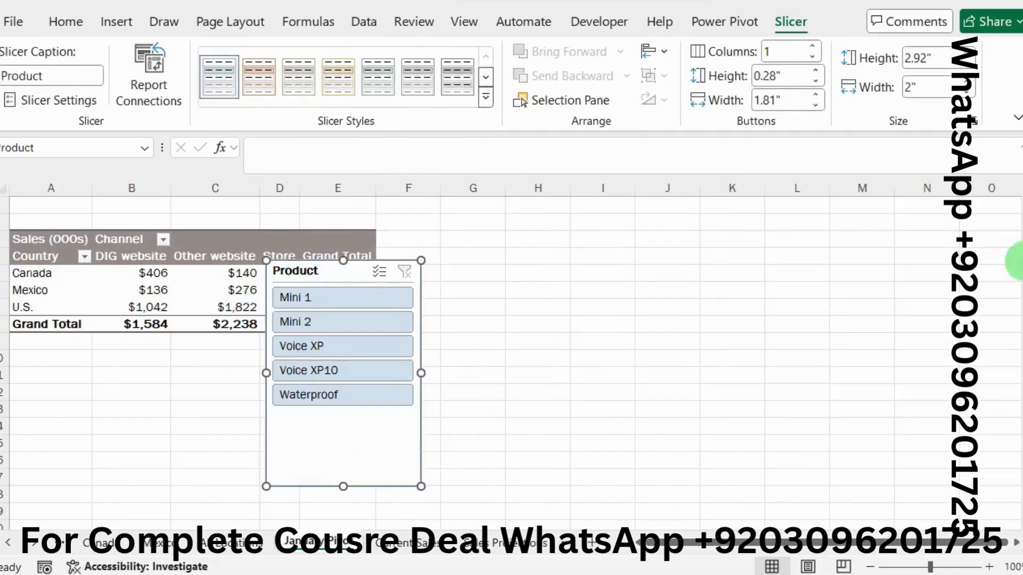
# Step: Check instruction 15b in Word, and move and resize the Product slicer in Excel to cover the range F3:G12
pyautogui.hotkey('alt', 'Tab')
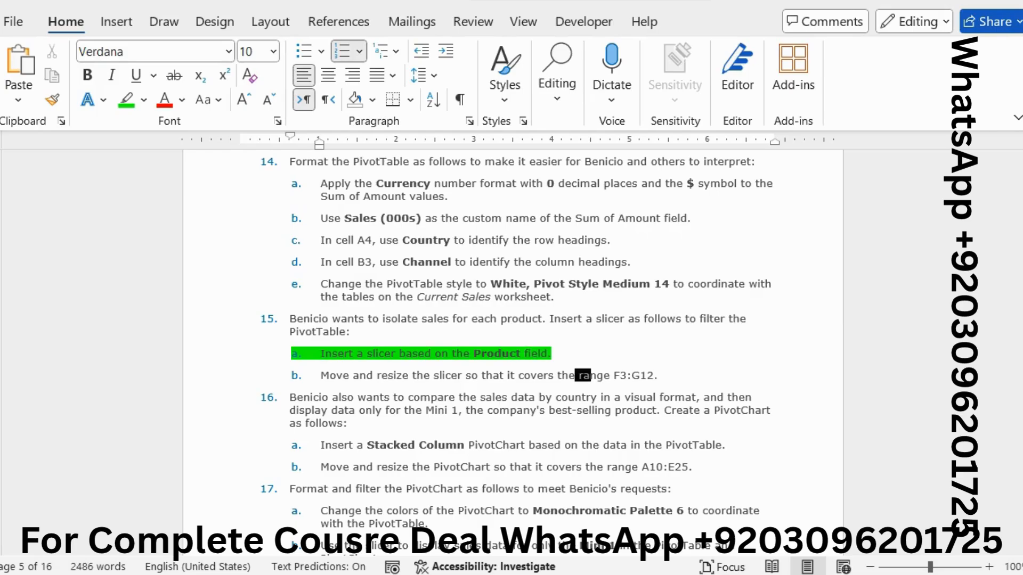
pyautogui.click(943, 346)
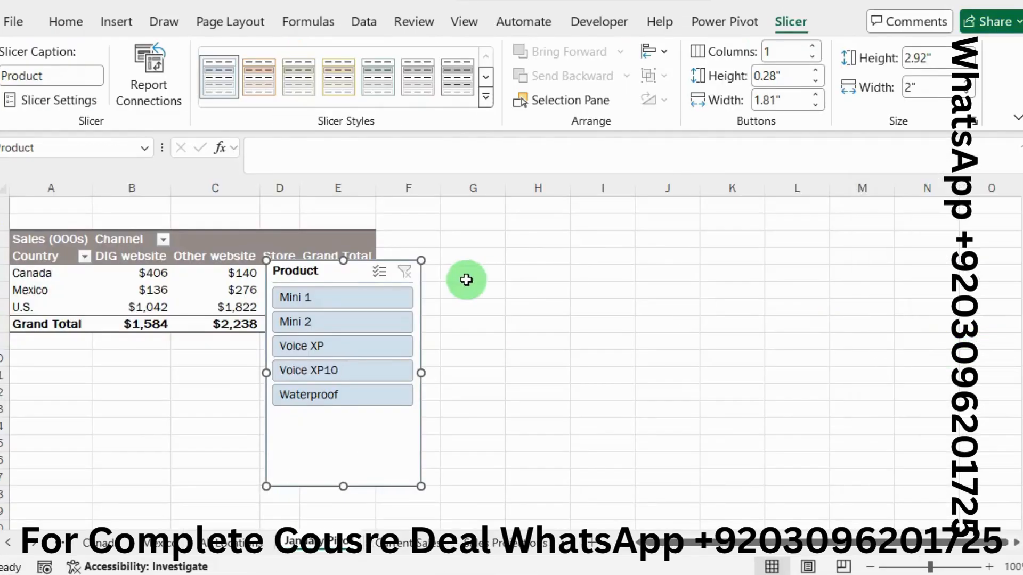
pyautogui.moveTo(307, 270); pyautogui.dragTo(422, 245)
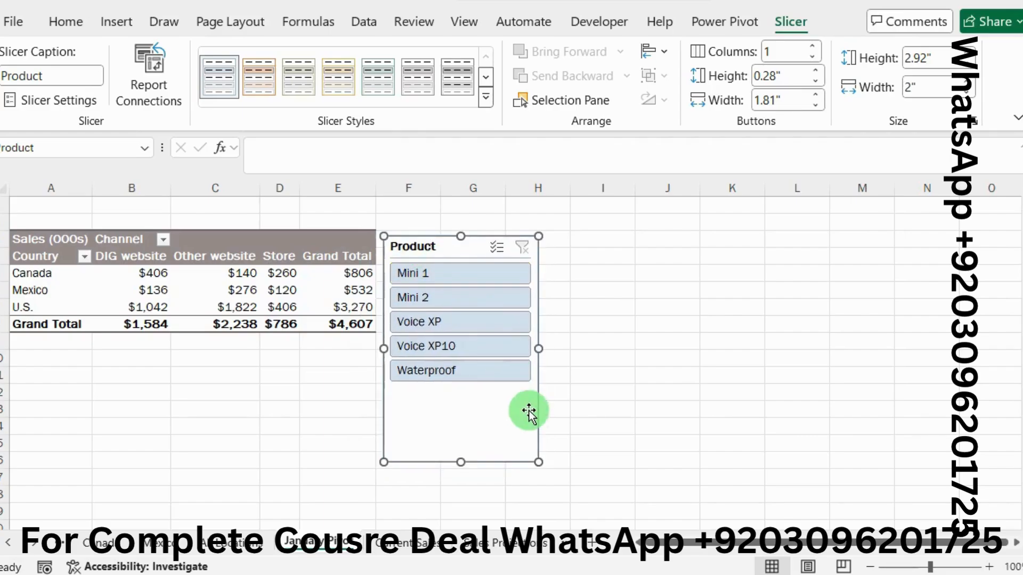
pyautogui.moveTo(536, 461); pyautogui.dragTo(500, 397)
pyautogui.click(578, 384)
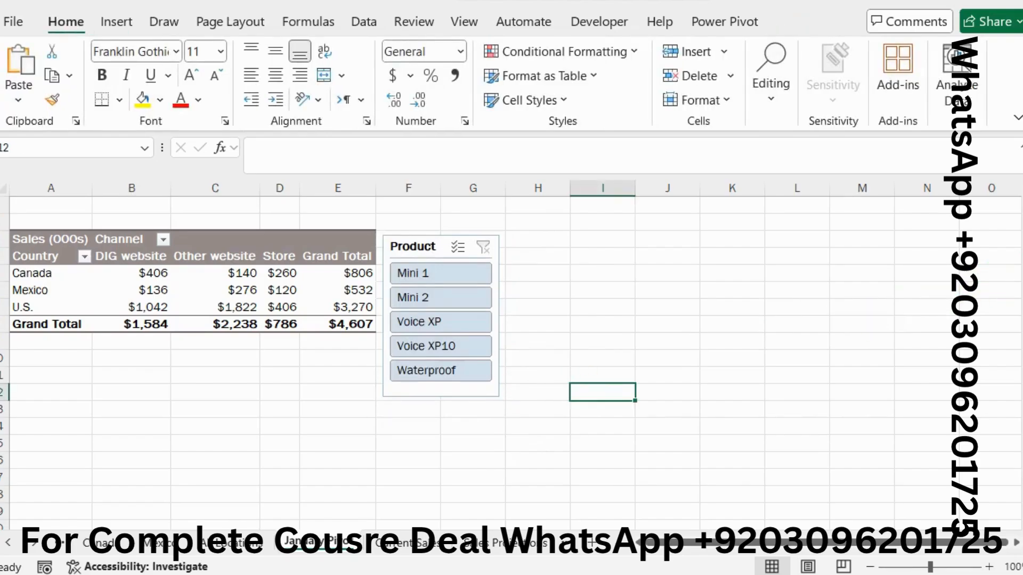
# Step: Switch to Word and look through the remaining project instructions from step 16 onward
pyautogui.hotkey('alt', 'Tab')
pyautogui.scroll(-4, 597, 309)
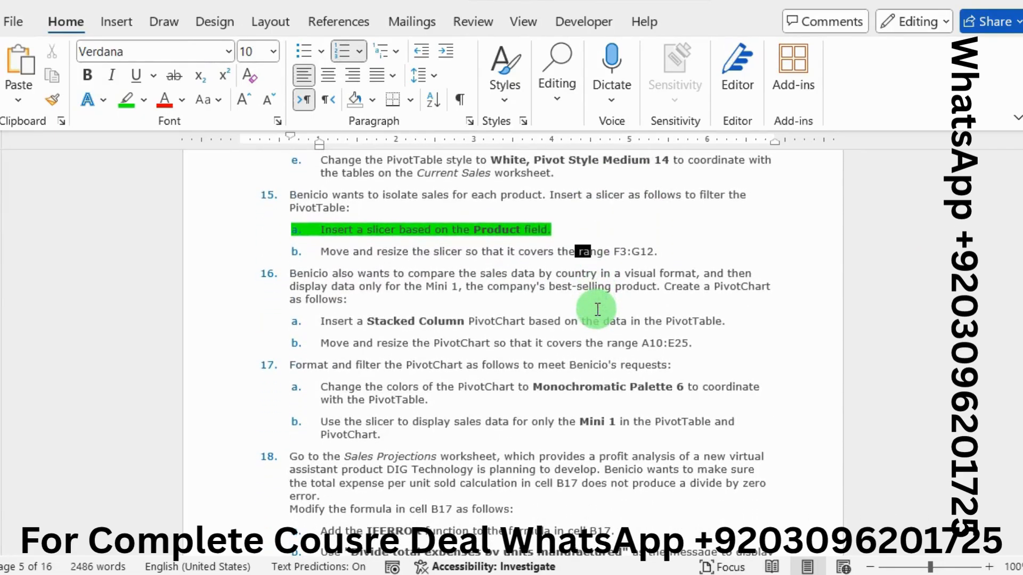
pyautogui.scroll(-15, 597, 309)
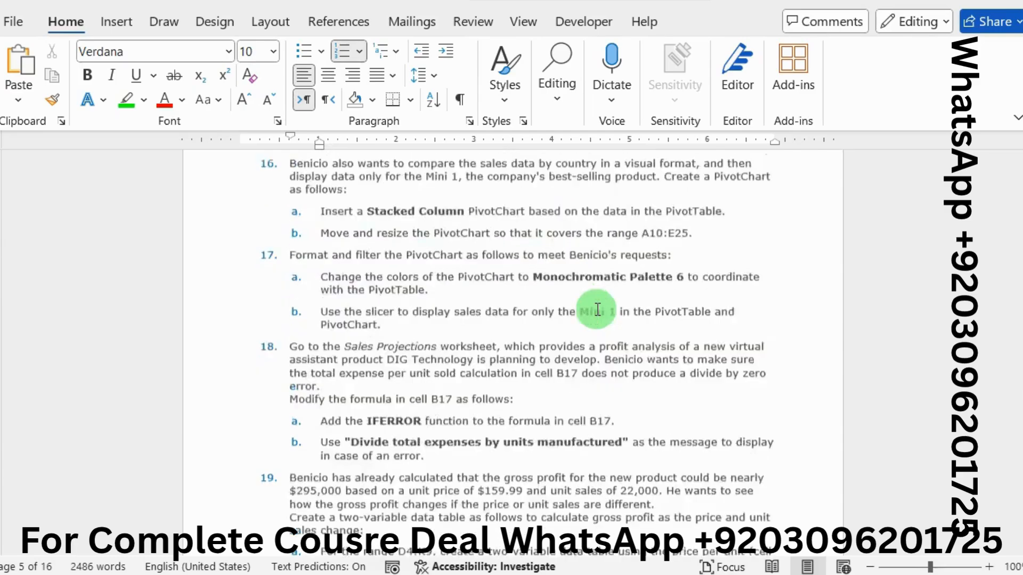
pyautogui.scroll(-8, 596, 309)
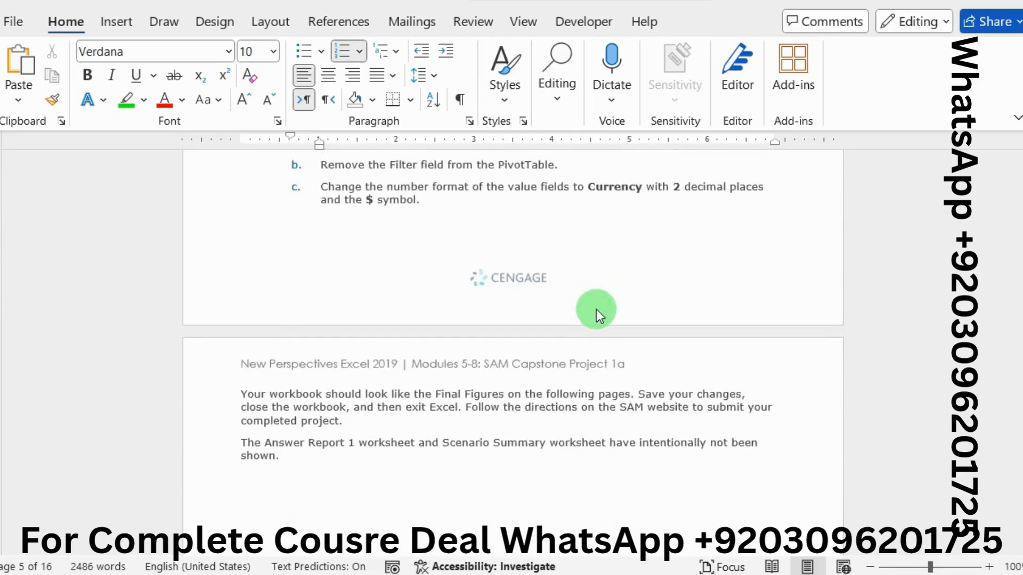
pyautogui.scroll(18, 597, 309)
pyautogui.scroll(10, 597, 309)
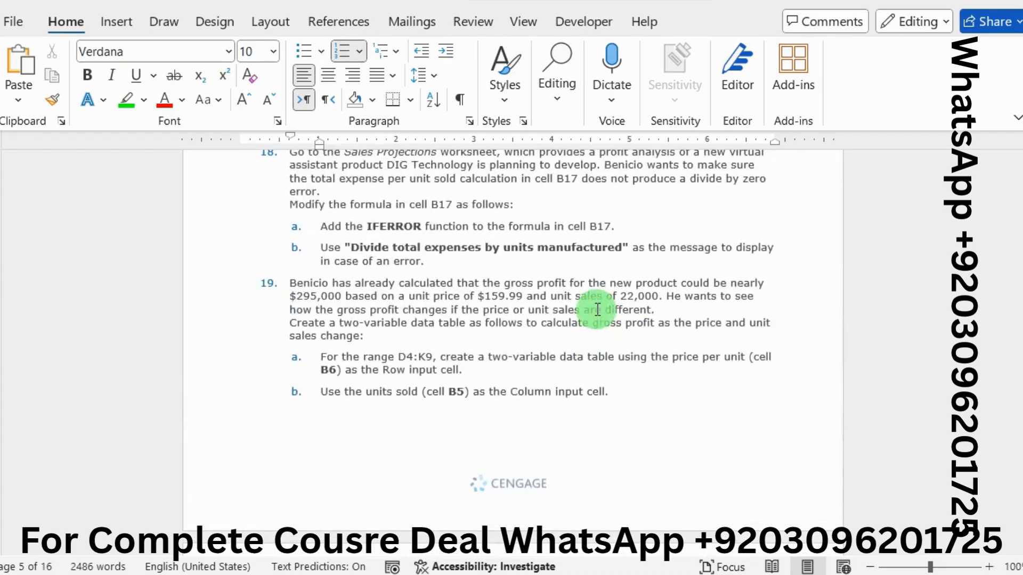